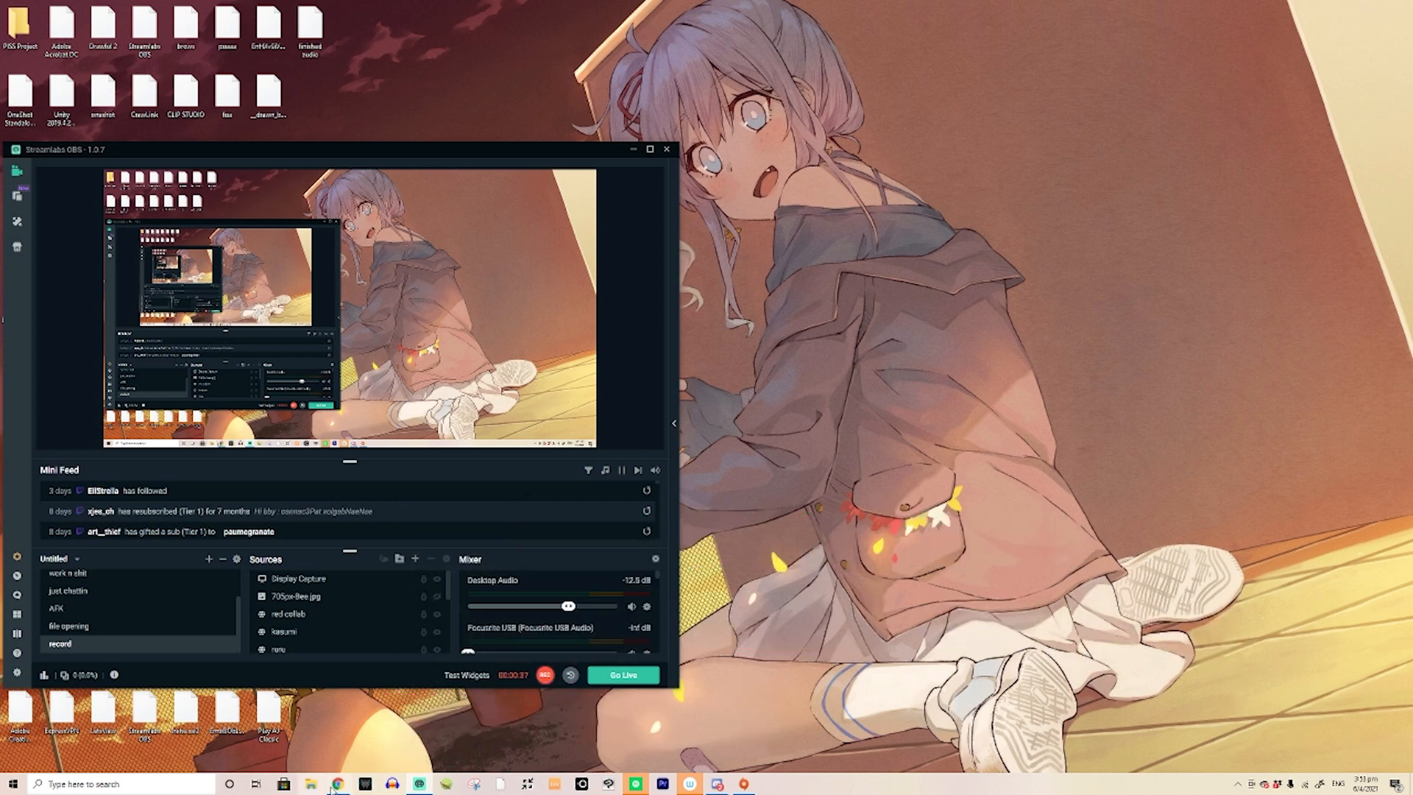
# Launch VRoid Studio and open the pink-and-brown-haired avatar from the user's own avatars
pyautogui.moveTo(337, 784)
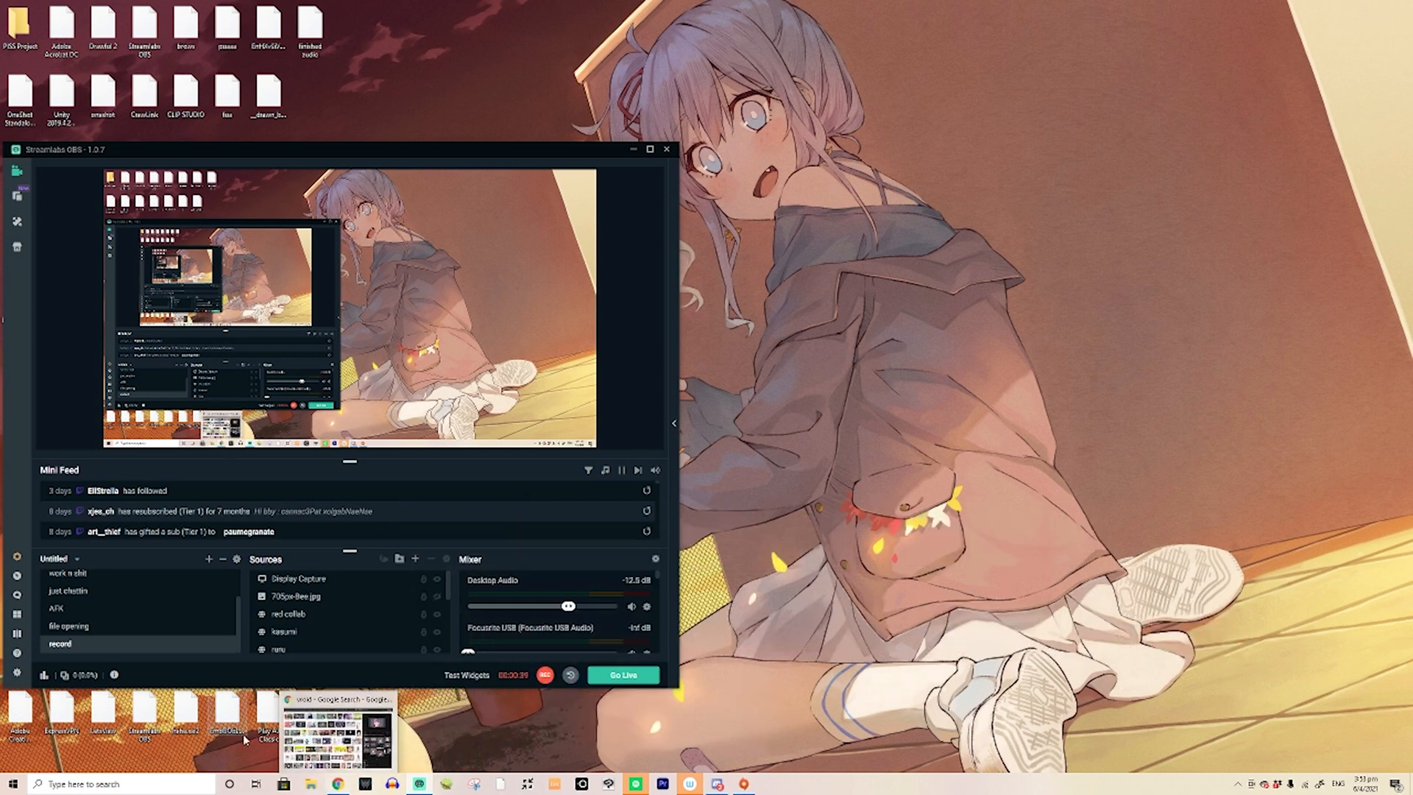
pyautogui.click(203, 786)
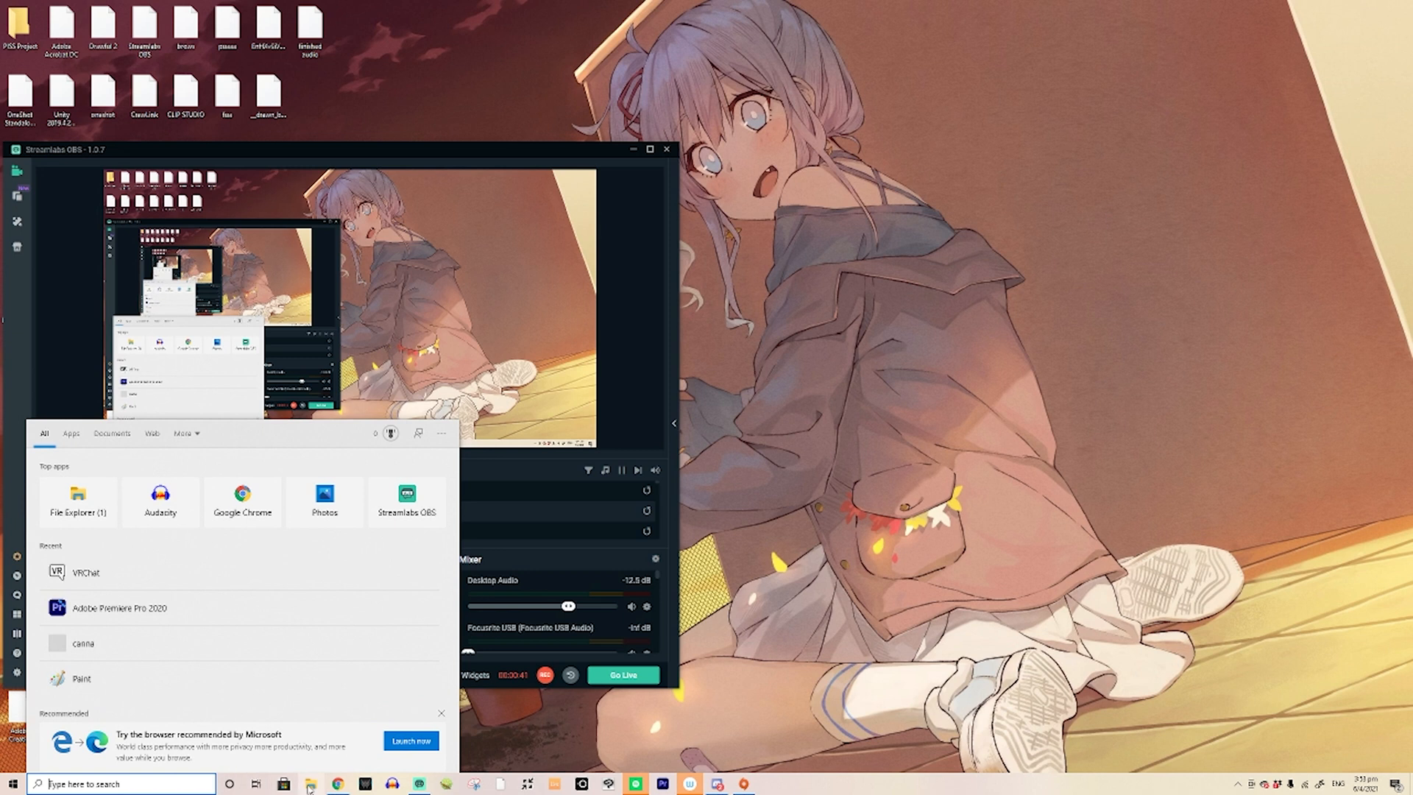
pyautogui.write('vroi')
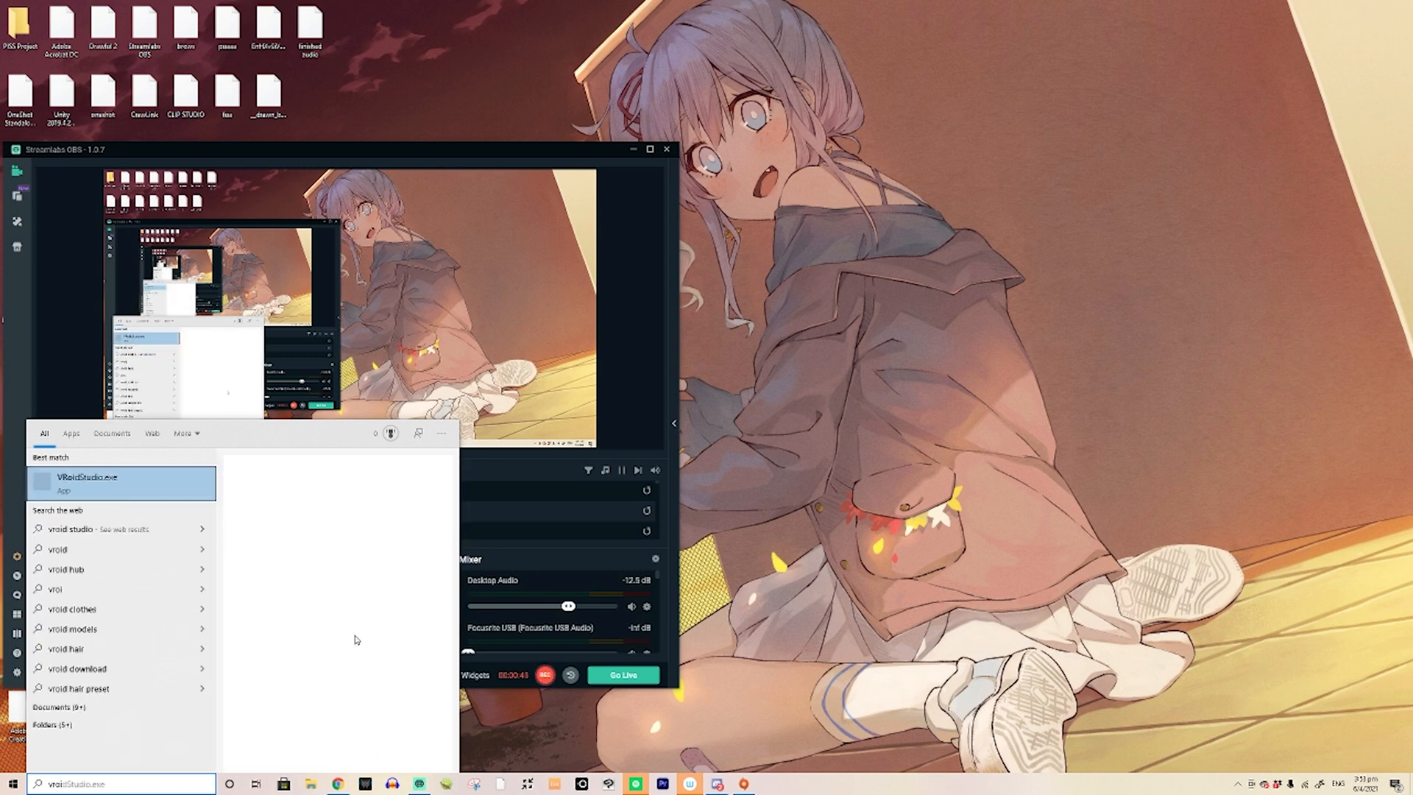
pyautogui.click(201, 495)
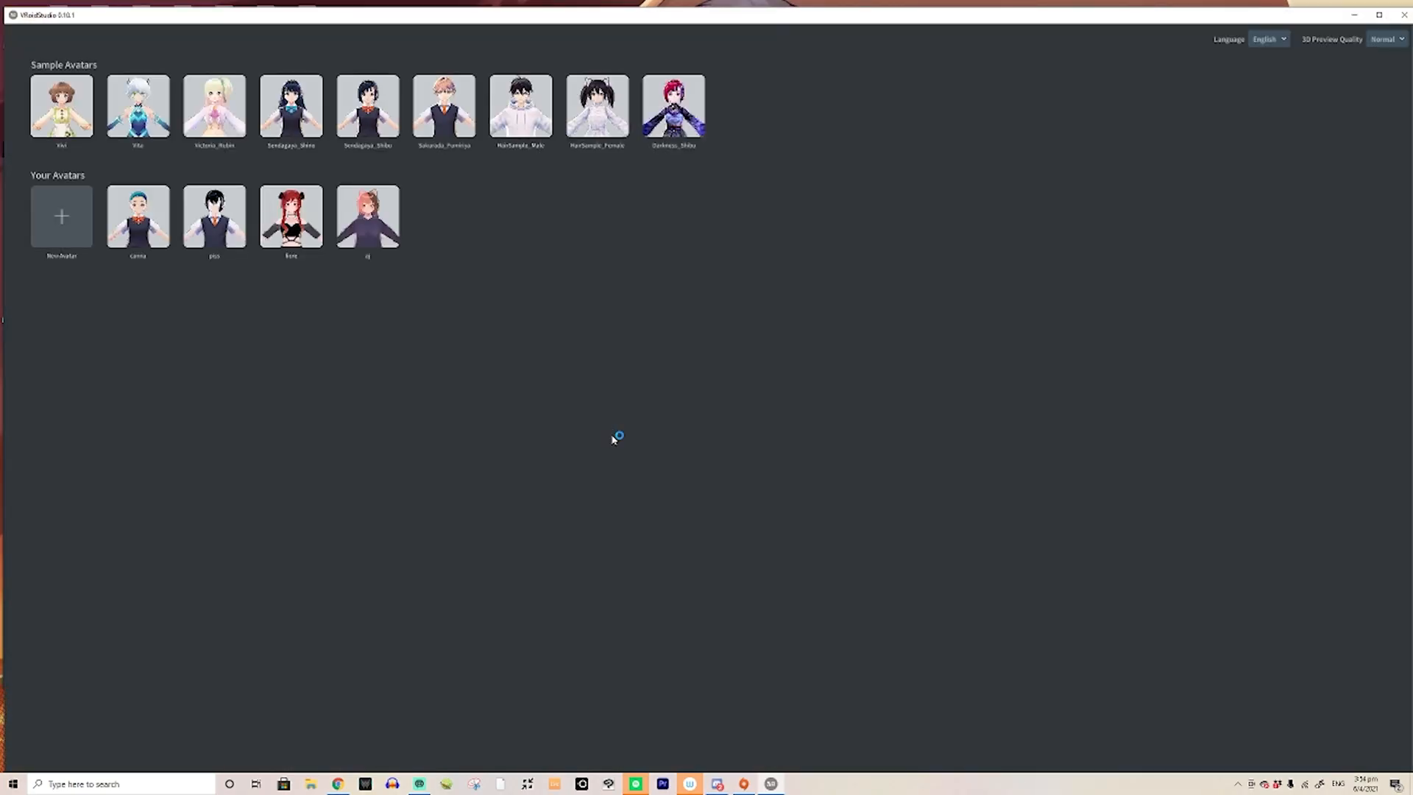
pyautogui.click(361, 217)
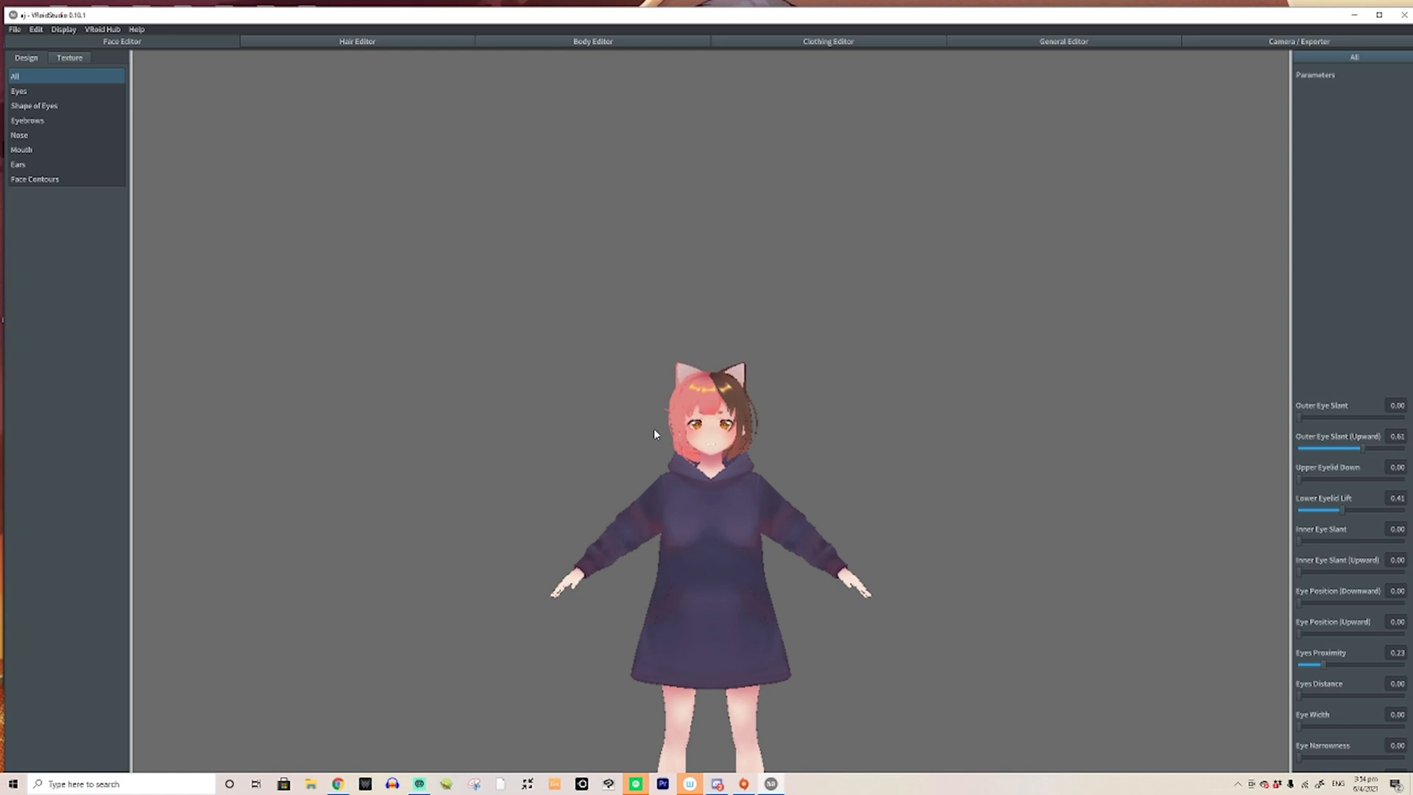
# Examine the avatar's head, face and upper body up close from slightly different angles
pyautogui.scroll(6, 795, 404)
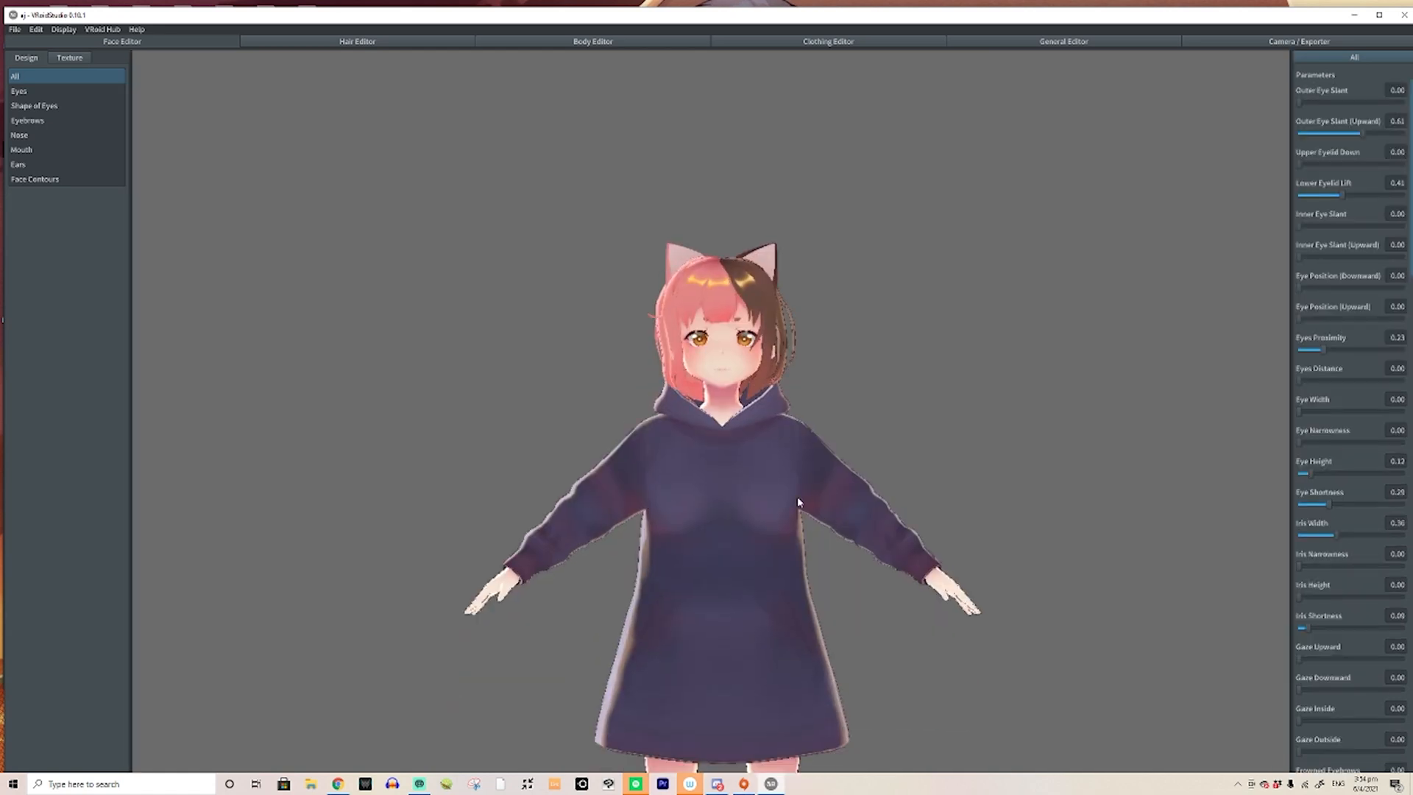
pyautogui.scroll(6, 769, 455)
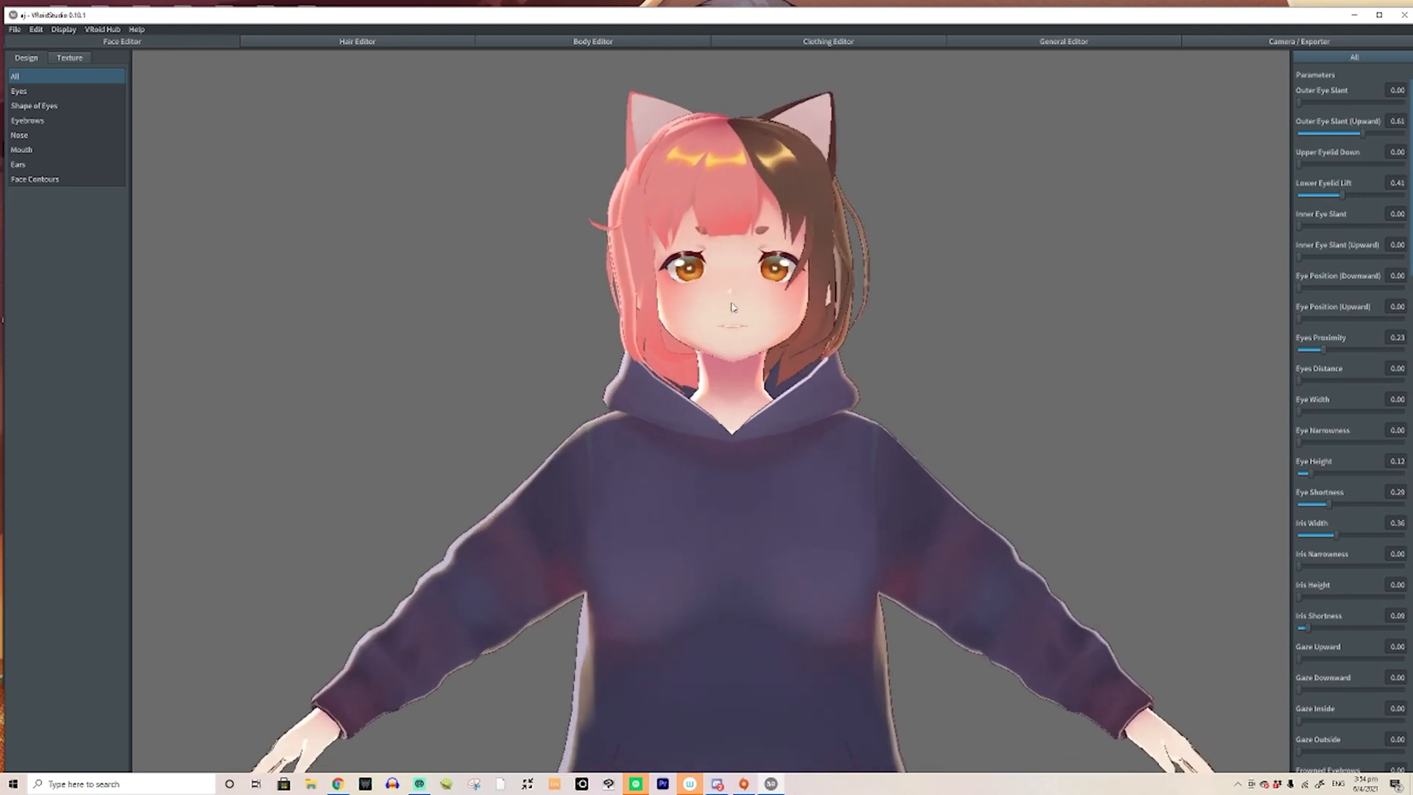
pyautogui.scroll(-8, 731, 306)
pyautogui.moveTo(1005, 306); pyautogui.dragTo(1037, 304, button='right')
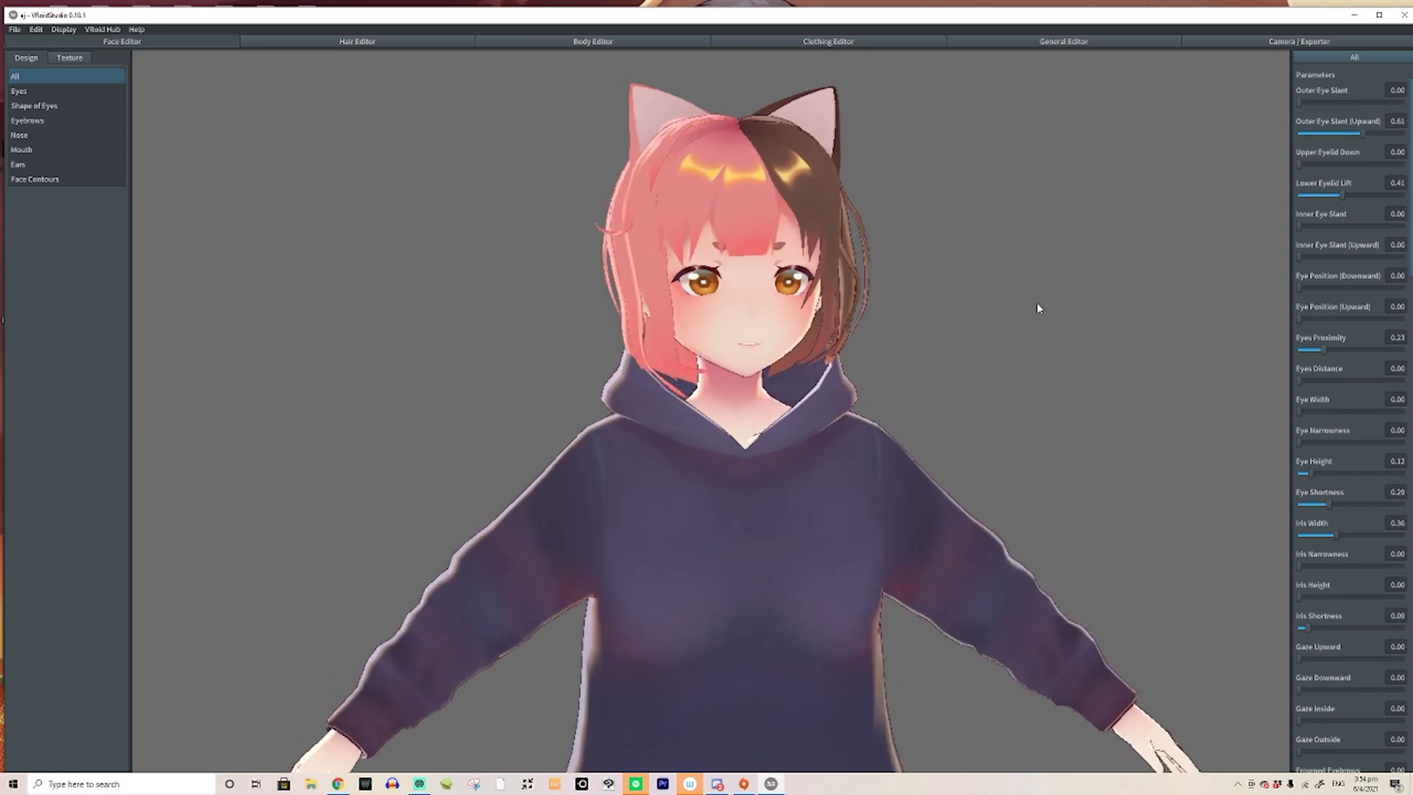
pyautogui.scroll(2, 833, 295)
pyautogui.moveTo(883, 278); pyautogui.dragTo(825, 340, button='middle')
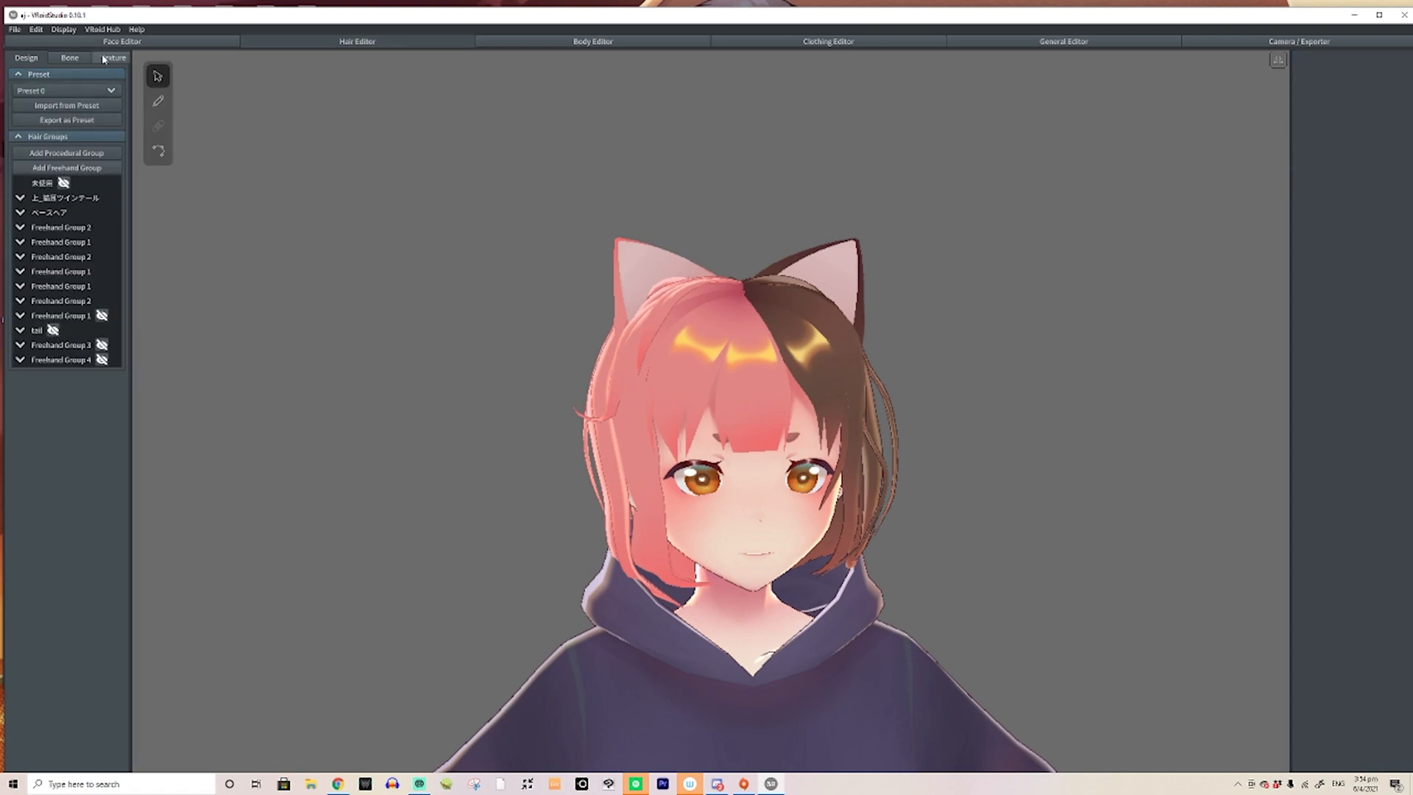
# Open the avatar's hair textures in the Hair Editor and examine the first hair texture at different magnifications
pyautogui.click(110, 57)
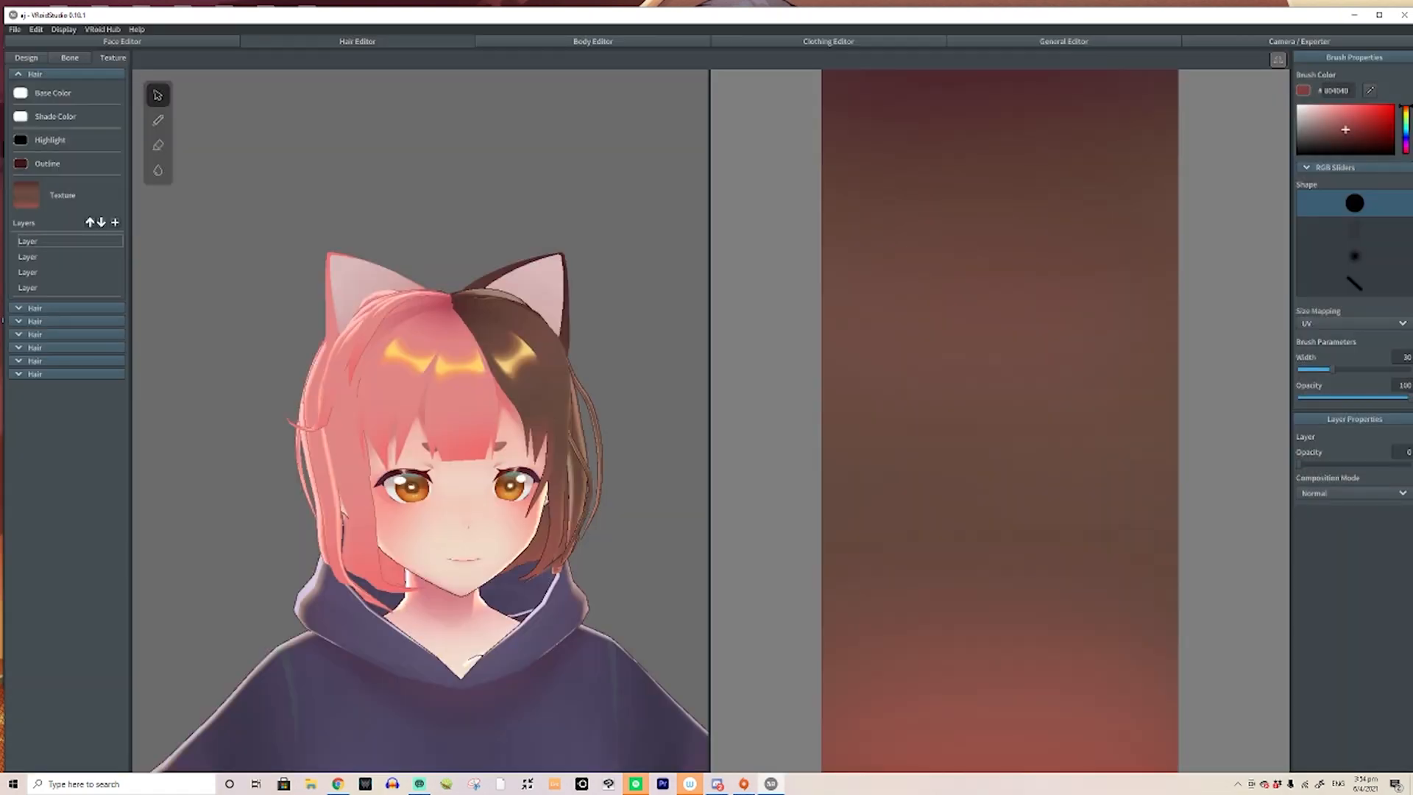
pyautogui.scroll(3, 911, 315)
pyautogui.scroll(-2, 915, 311)
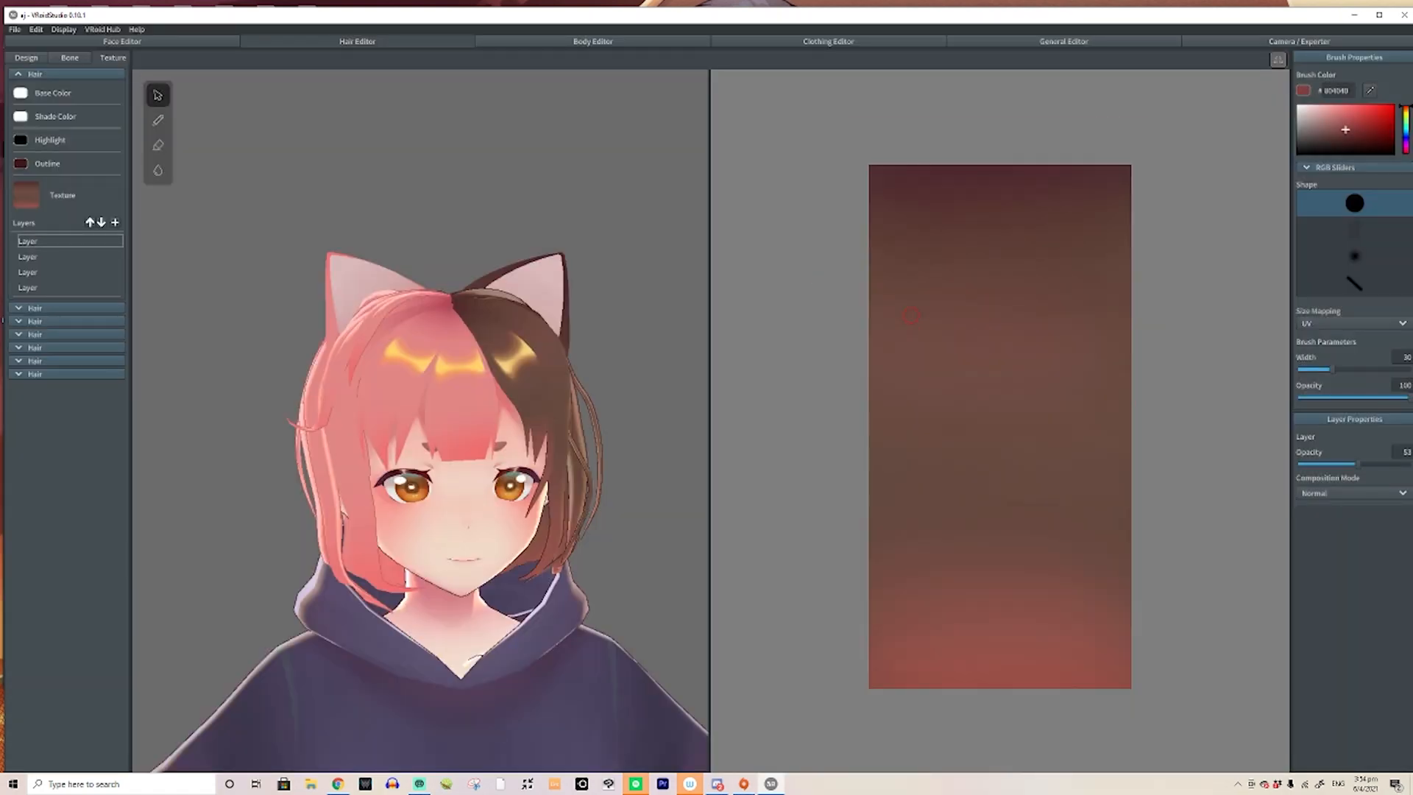
pyautogui.scroll(-1, 846, 293)
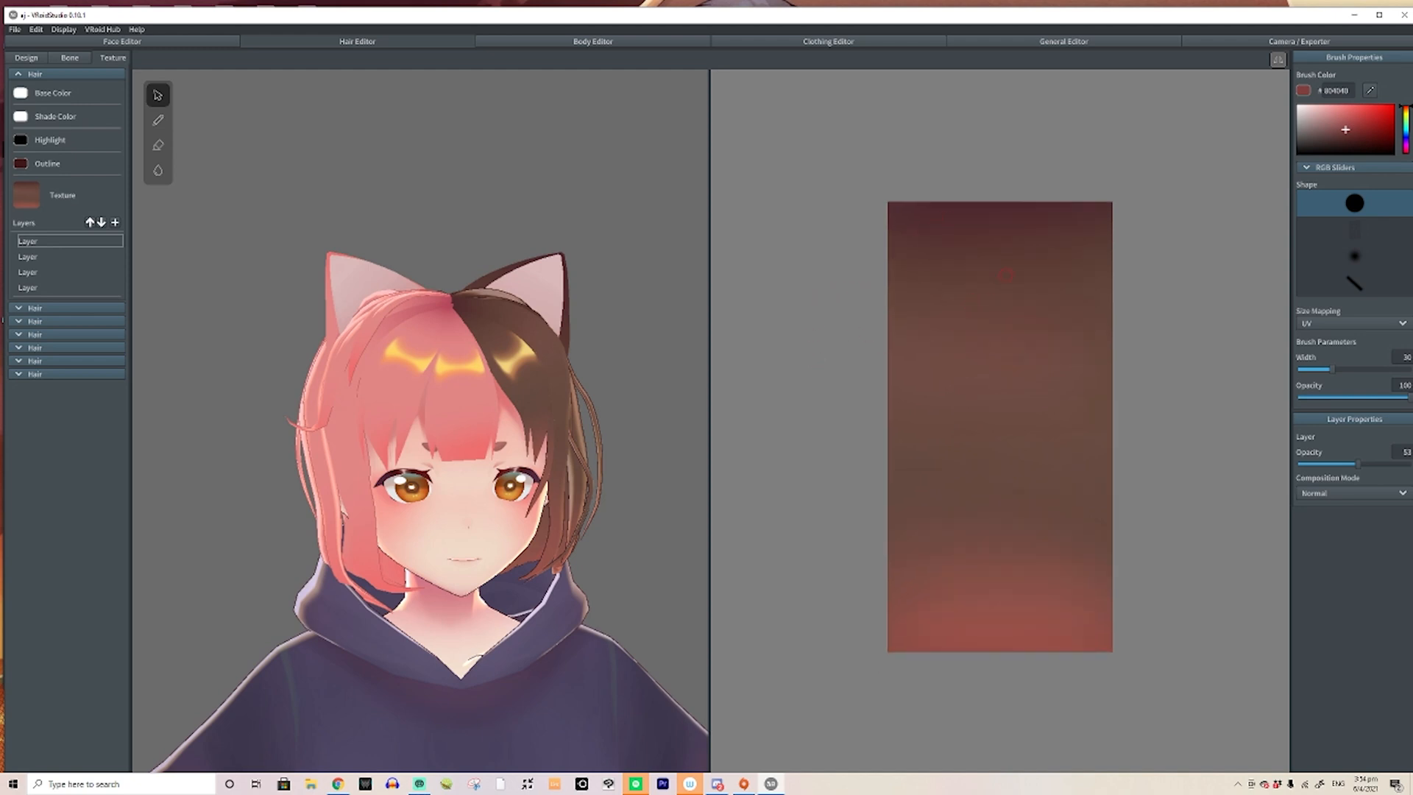
pyautogui.moveTo(968, 267)
pyautogui.mouseDown(button='middle')
pyautogui.moveTo(903, 199)
pyautogui.moveTo(1065, 163)
pyautogui.moveTo(982, 286)
pyautogui.mouseUp(button='middle')
pyautogui.scroll(4, 920, 309)
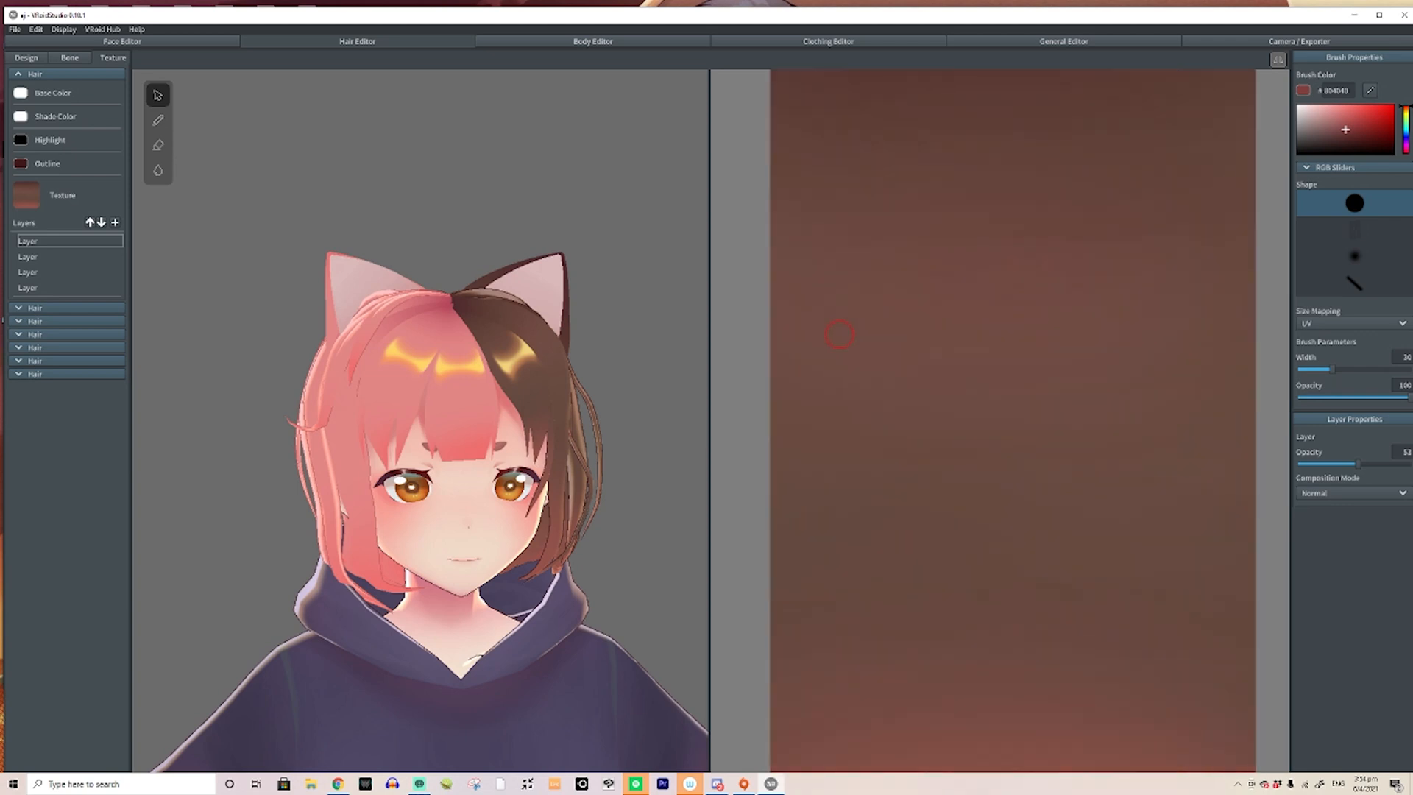
pyautogui.moveTo(840, 335); pyautogui.dragTo(933, 315, button='middle')
pyautogui.scroll(2, 911, 312)
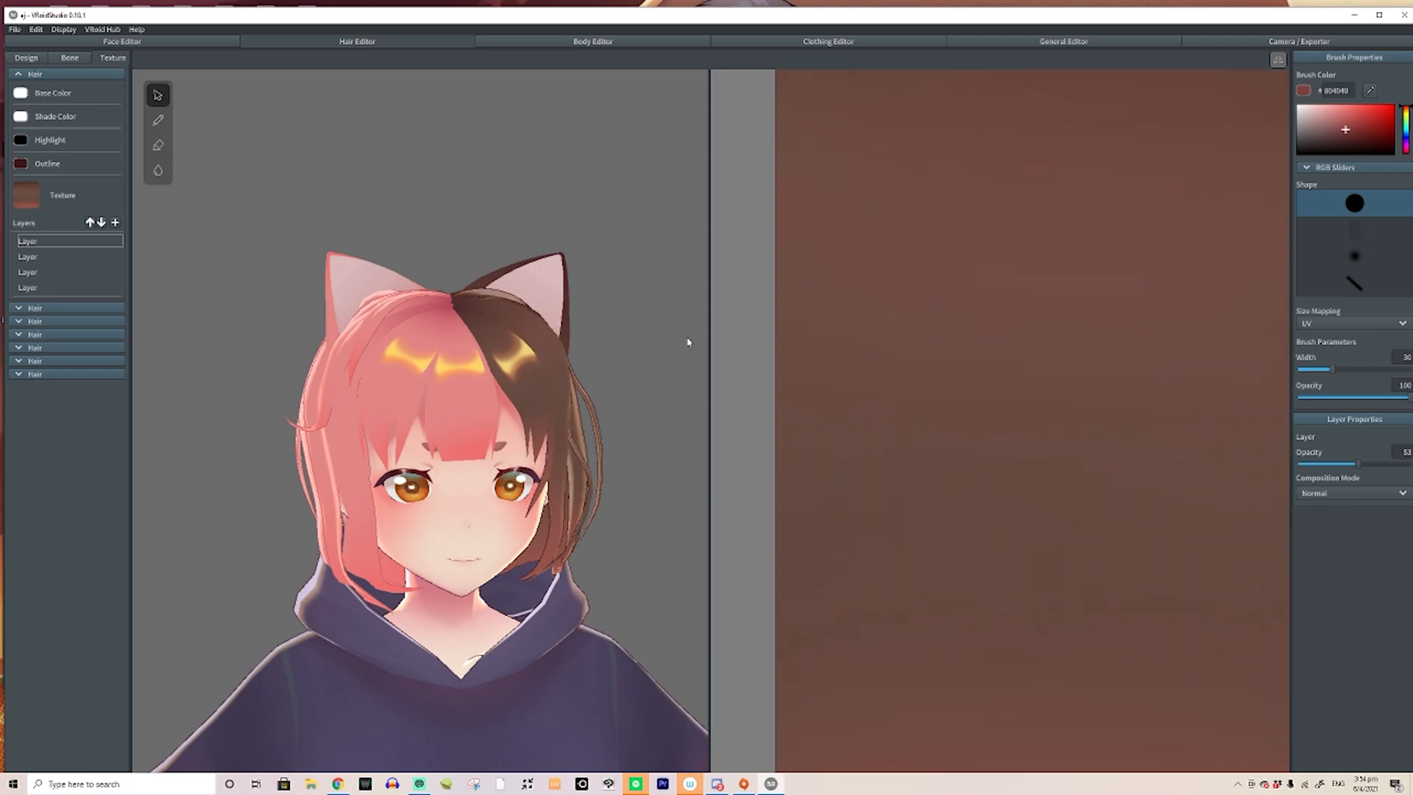
# Switch to Chrome's vroid image results and preview the STYLY character-making image and the VRoid Mobile couple image
pyautogui.click(1354, 15)
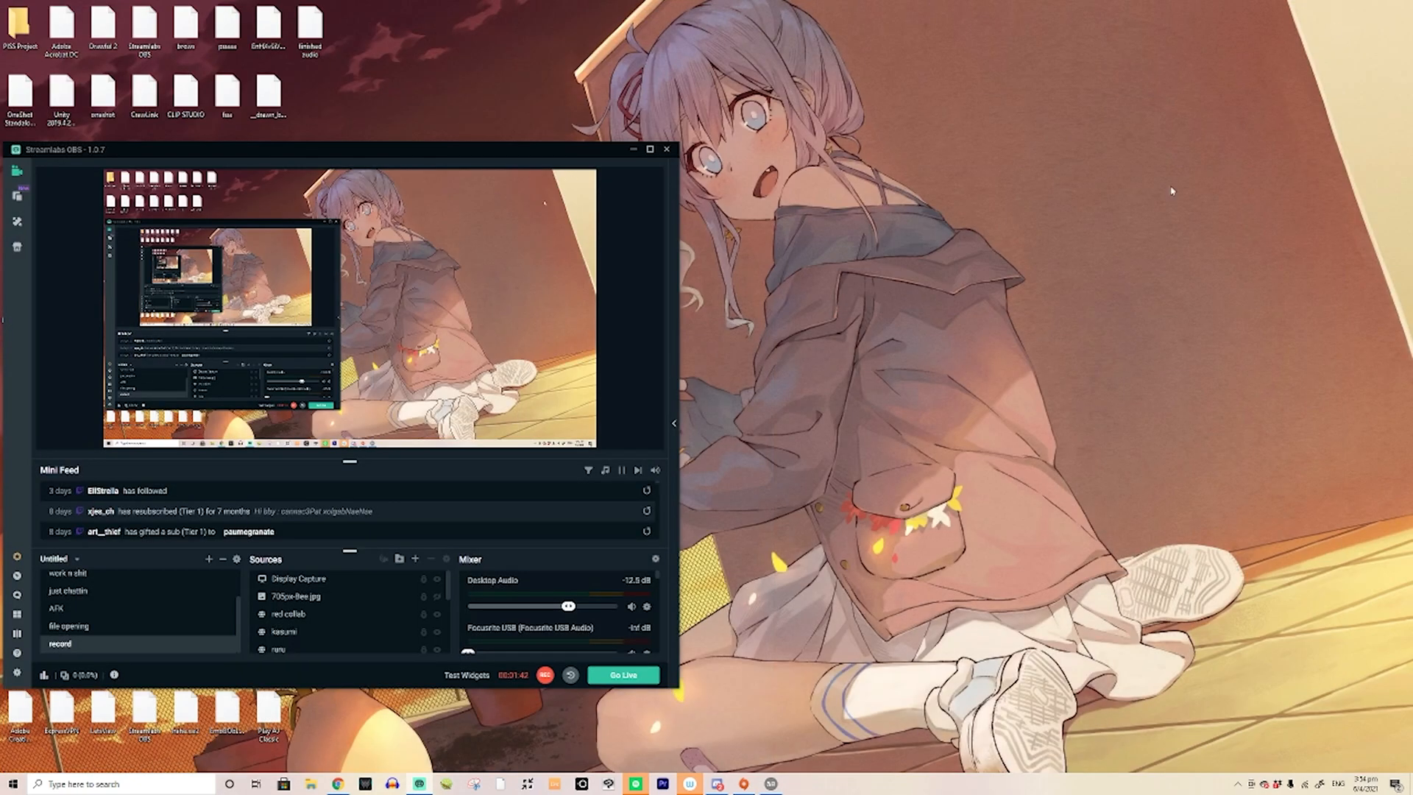
pyautogui.click(343, 784)
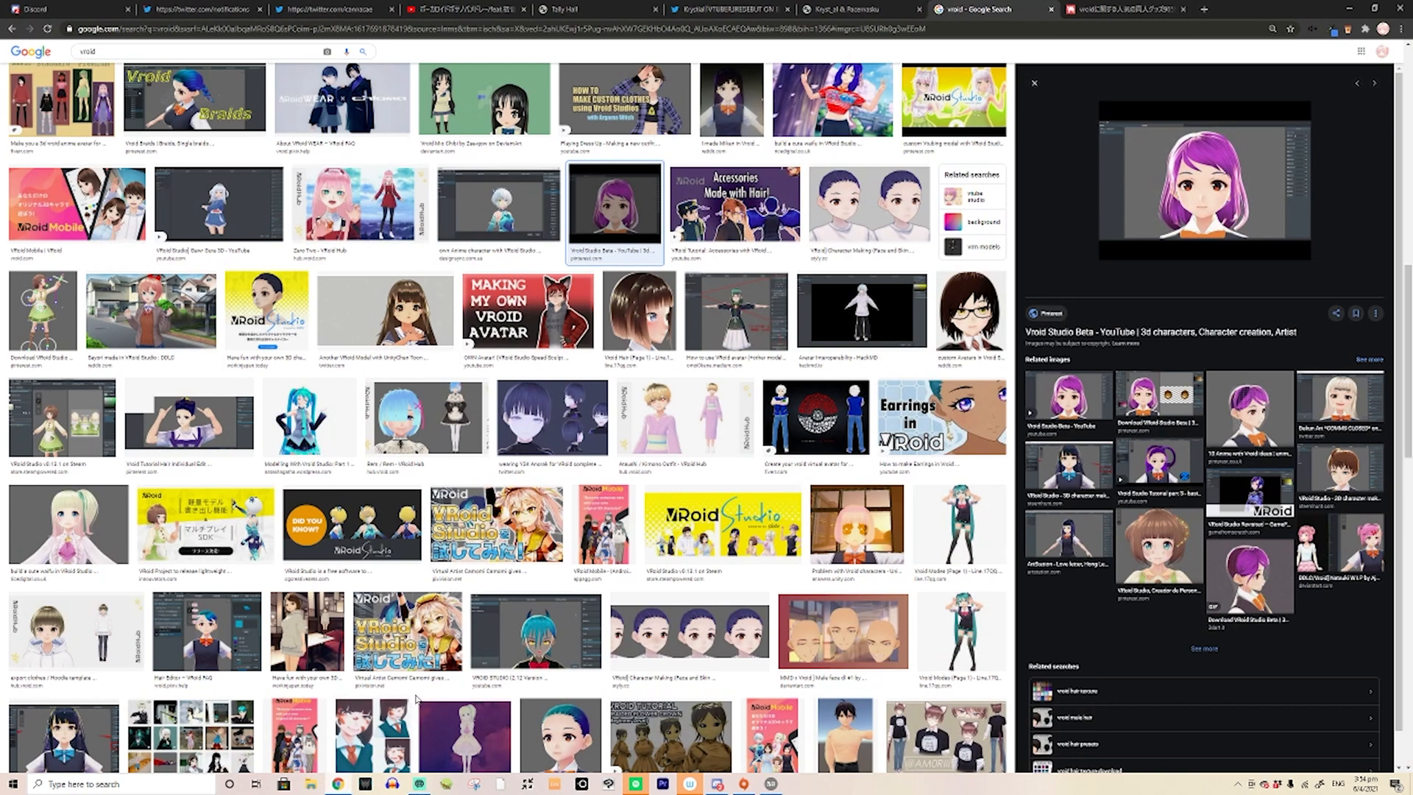
pyautogui.click(901, 181)
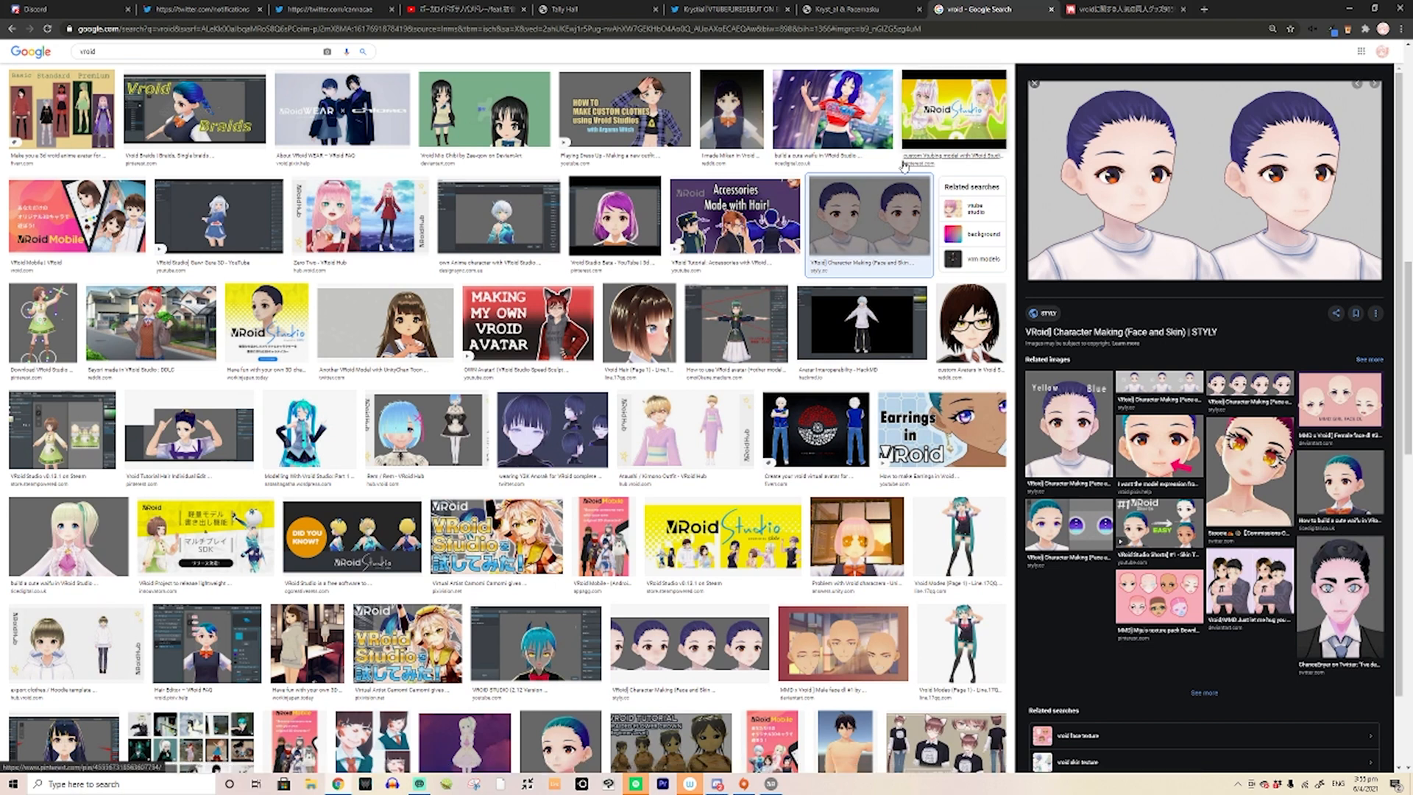
pyautogui.scroll(4, 901, 193)
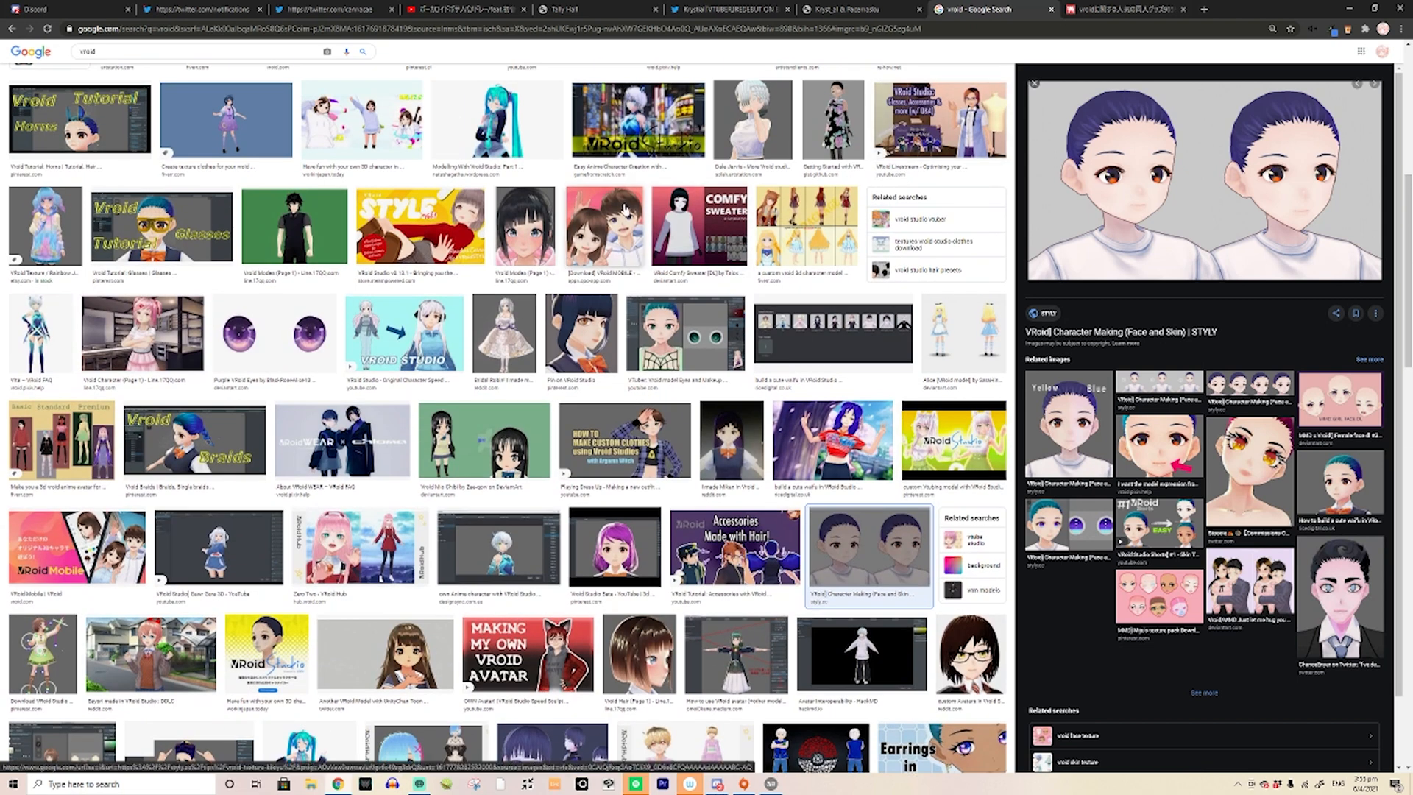
pyautogui.click(624, 211)
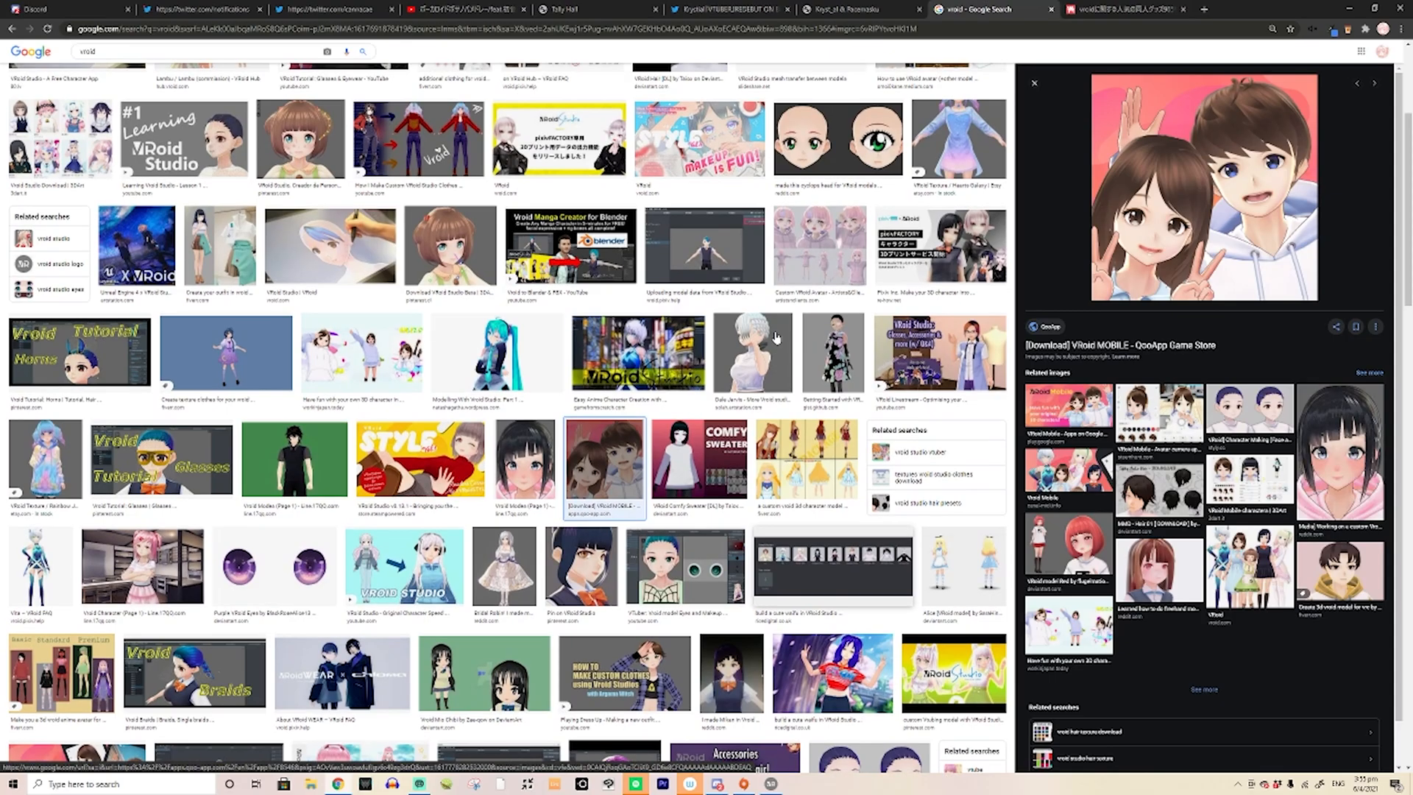
pyautogui.scroll(2, 774, 337)
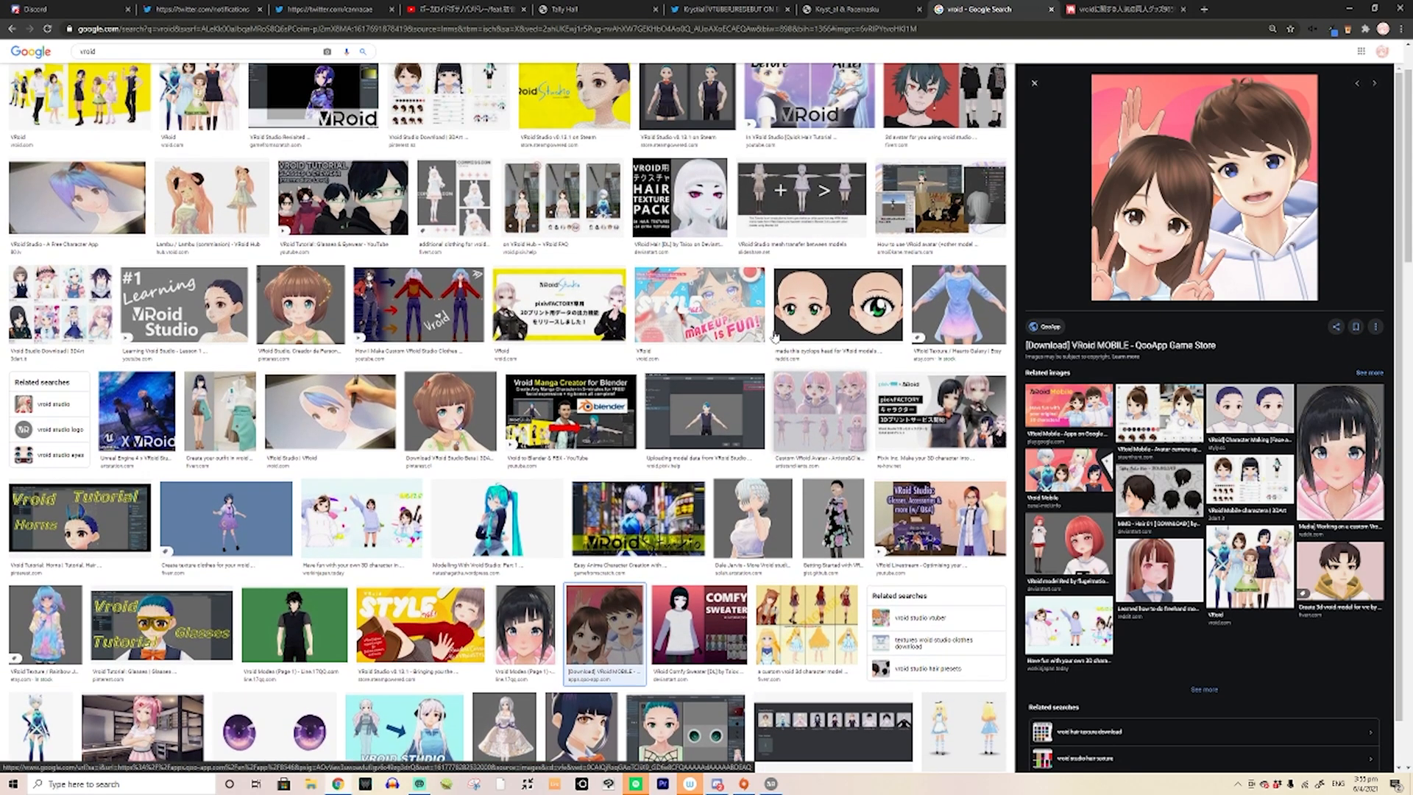
# Preview the brown-haired VRoid Studio sample images, the face texture example and the dark-haired Fiverr avatar
pyautogui.scroll(2, 774, 337)
pyautogui.click(342, 390)
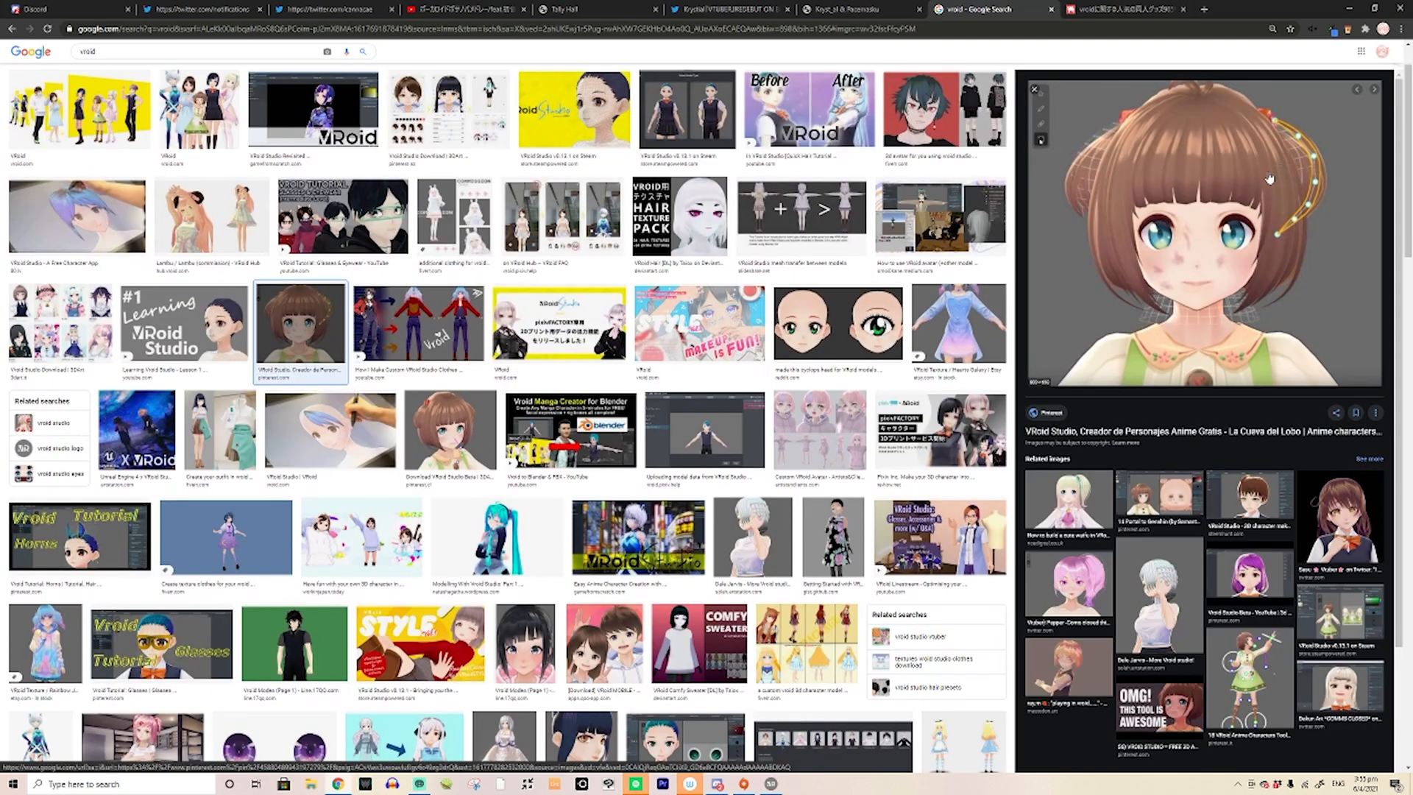
pyautogui.click(1176, 489)
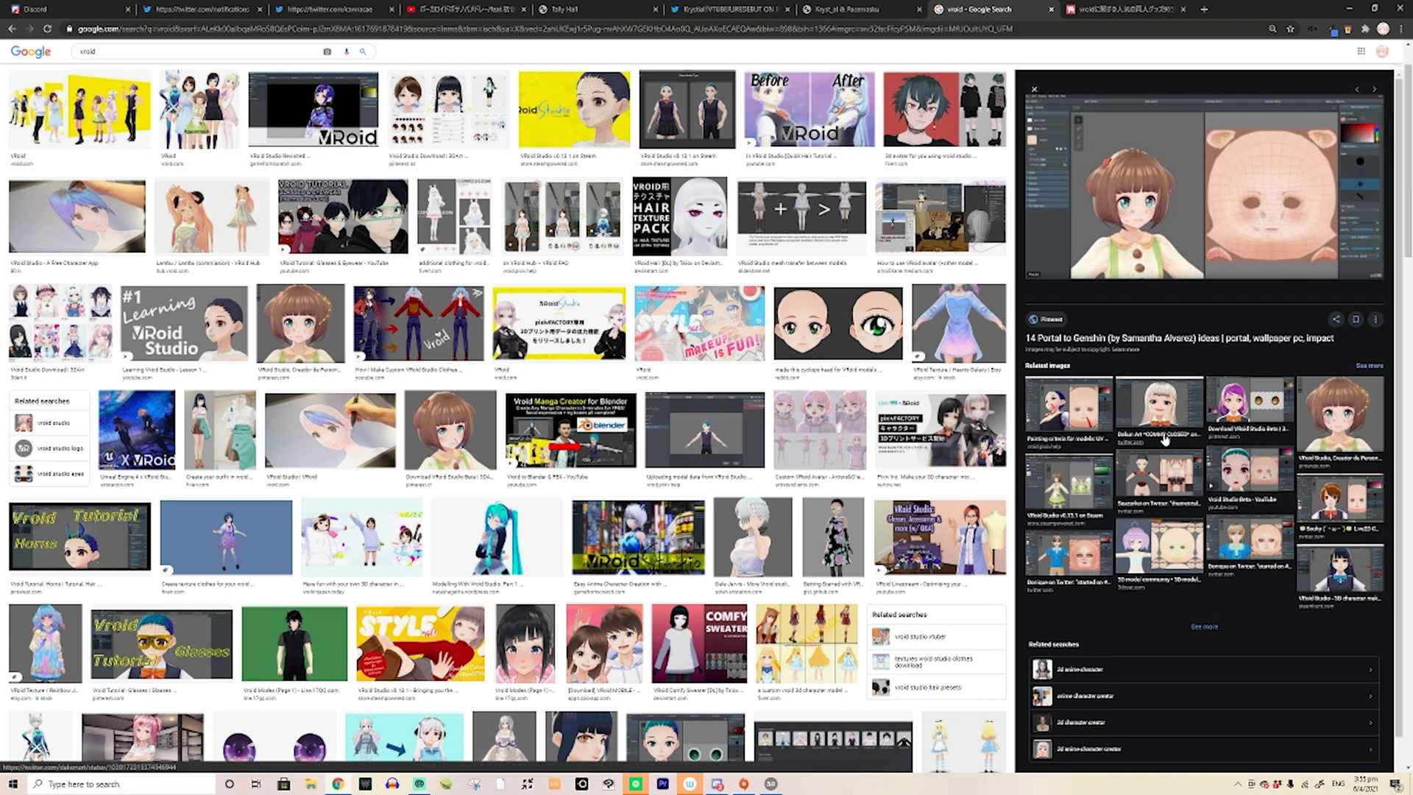
pyautogui.click(298, 331)
pyautogui.click(482, 431)
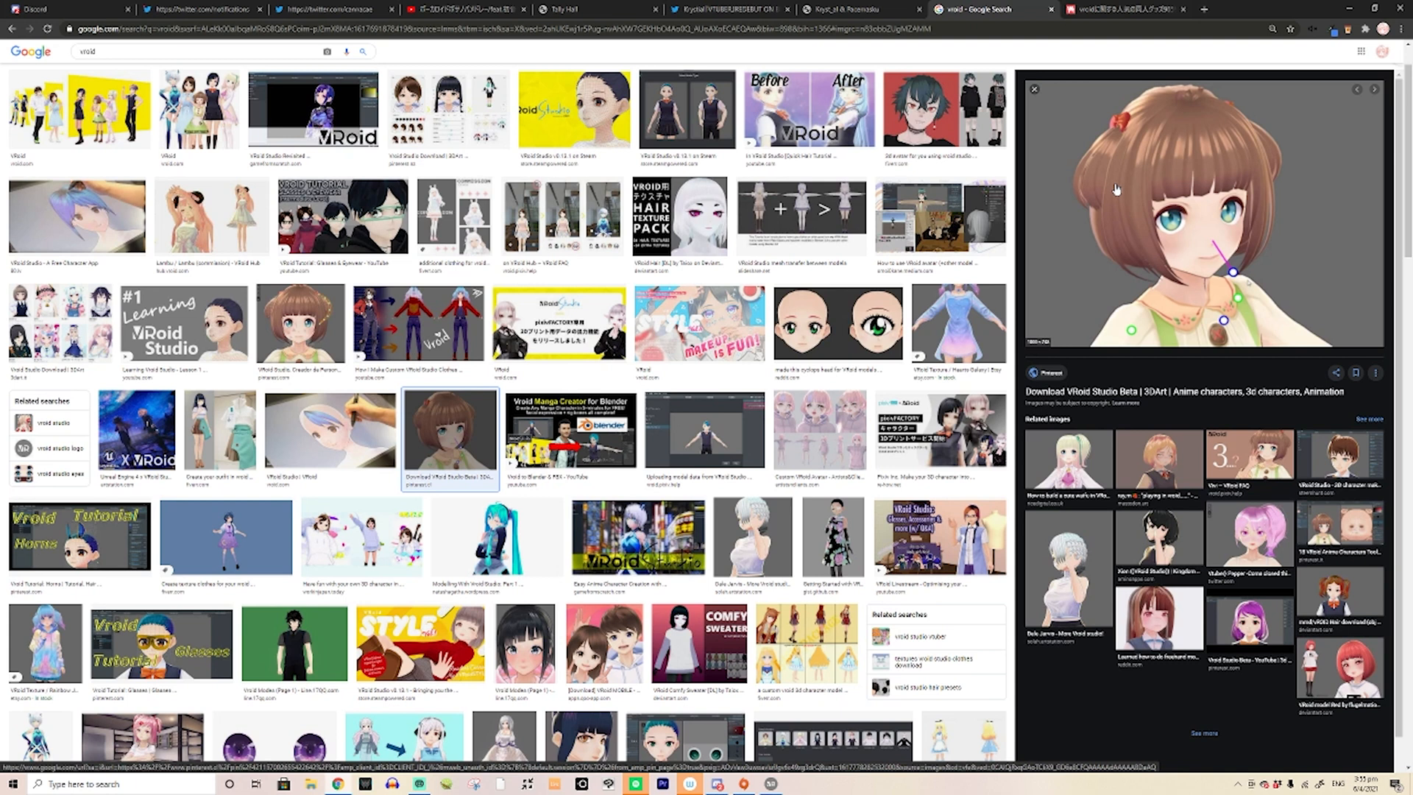
pyautogui.click(945, 110)
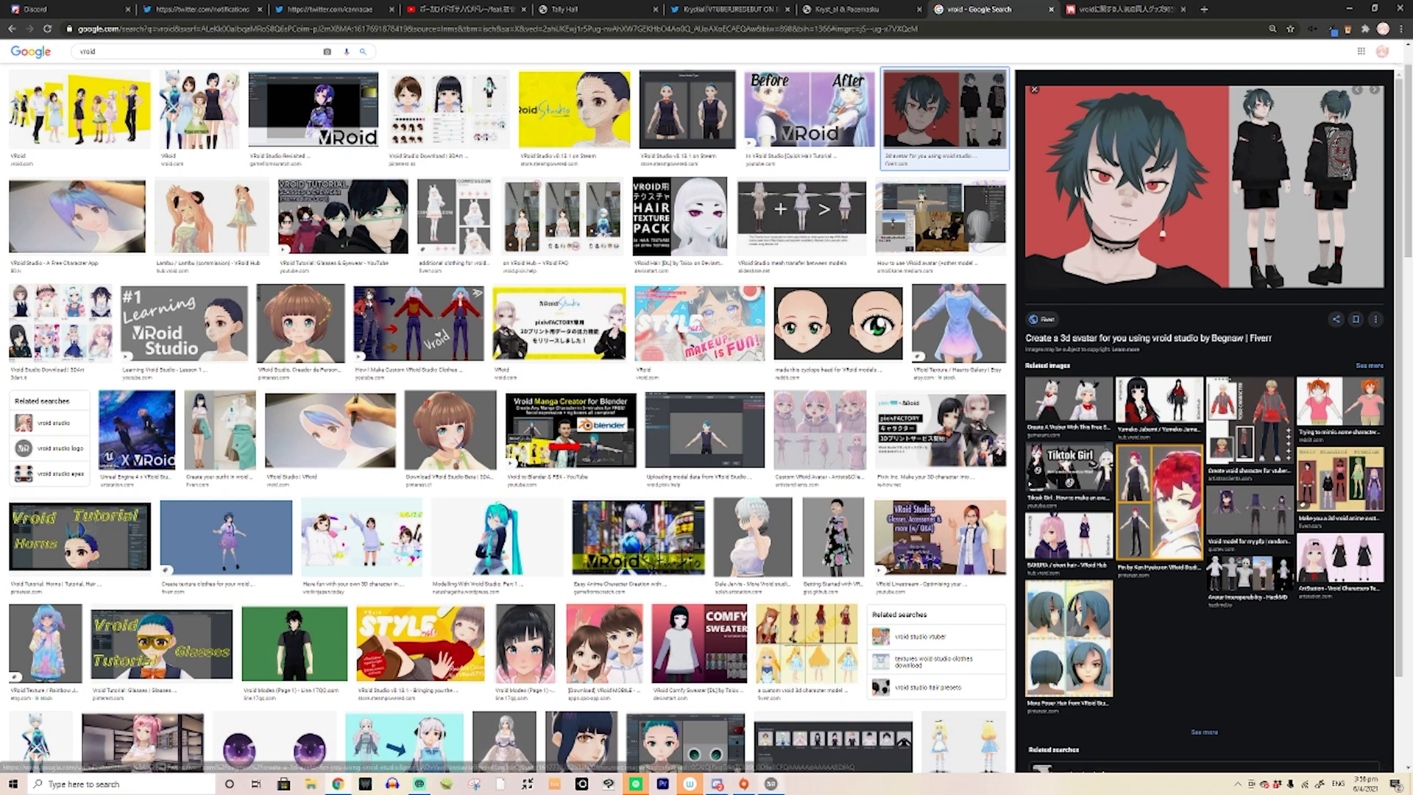
# Switch back to VRoid Studio and open the Hair Editor's design view for the avatar's hair groups
pyautogui.hotkey('alt', 'Tab')
pyautogui.moveTo(532, 451)
pyautogui.mouseDown(button='right')
pyautogui.moveTo(581, 460)
pyautogui.moveTo(537, 460)
pyautogui.mouseUp(button='right')
pyautogui.scroll(1, 538, 462)
pyautogui.moveTo(538, 462); pyautogui.dragTo(475, 349, button='middle')
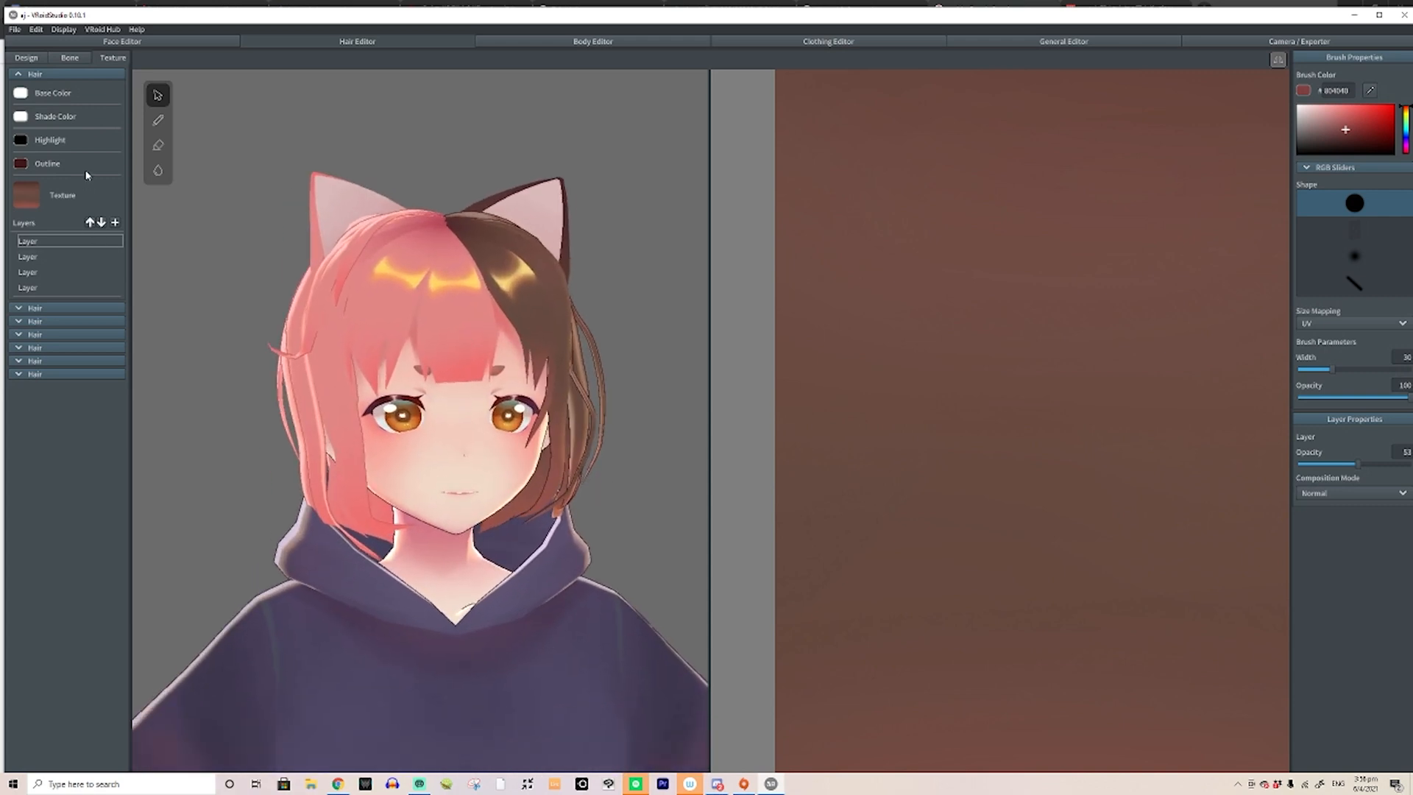
pyautogui.click(26, 57)
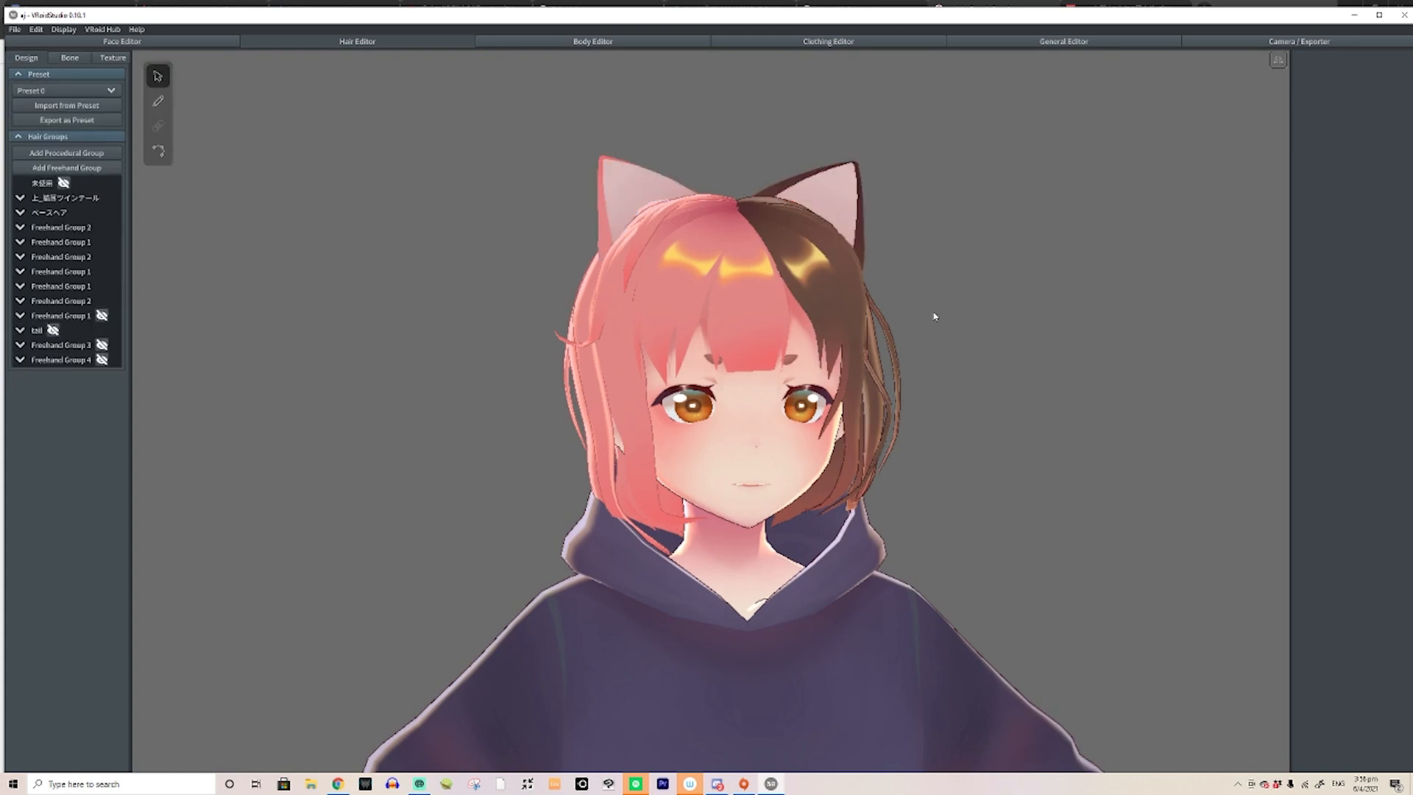
# Select the central pink bangs strand and examine its shape and guide mesh from several angles
pyautogui.click(746, 300)
pyautogui.moveTo(902, 325)
pyautogui.mouseDown(button='right')
pyautogui.moveTo(851, 315)
pyautogui.moveTo(903, 299)
pyautogui.moveTo(920, 321)
pyautogui.mouseUp(button='right')
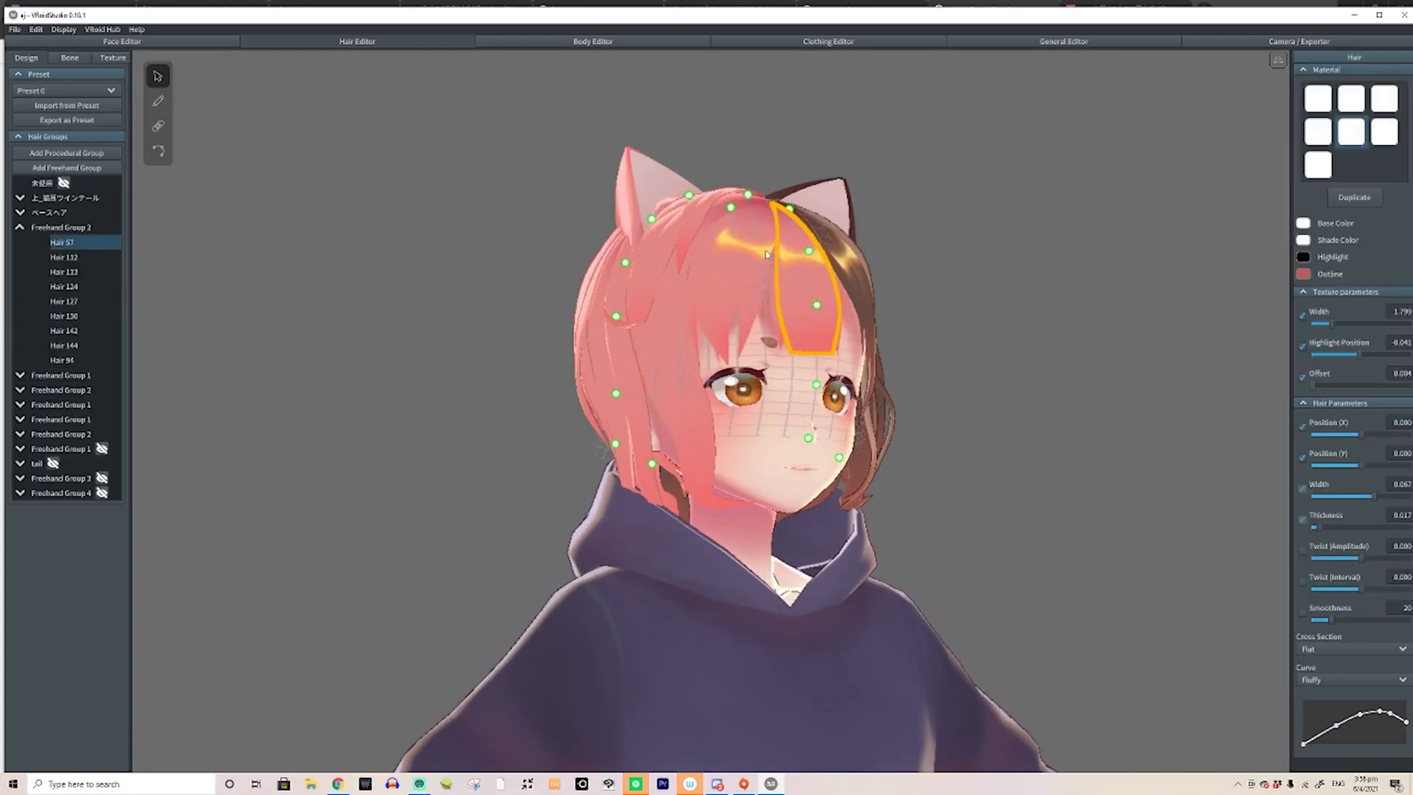
pyautogui.moveTo(765, 250); pyautogui.dragTo(748, 257, button='right')
pyautogui.click(896, 232)
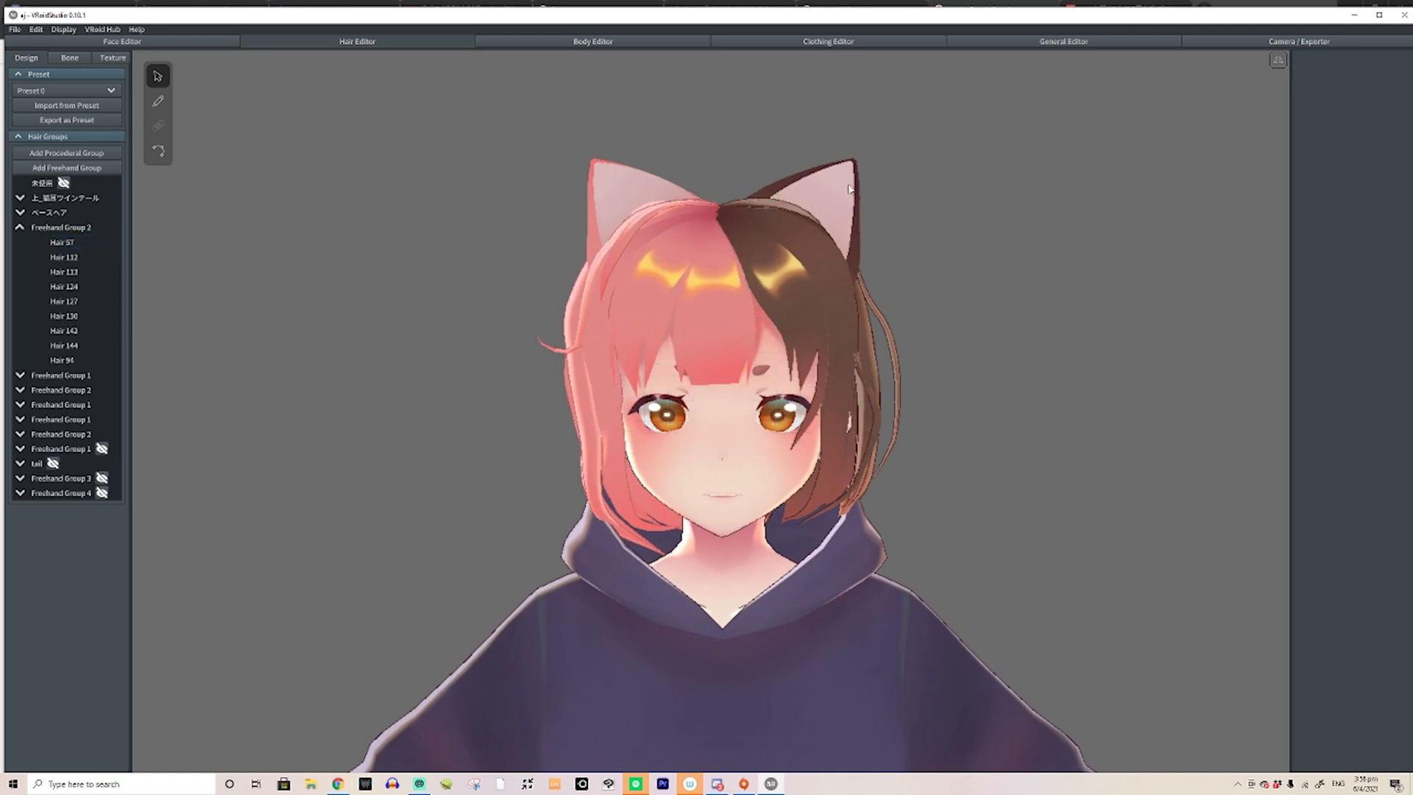
pyautogui.click(708, 308)
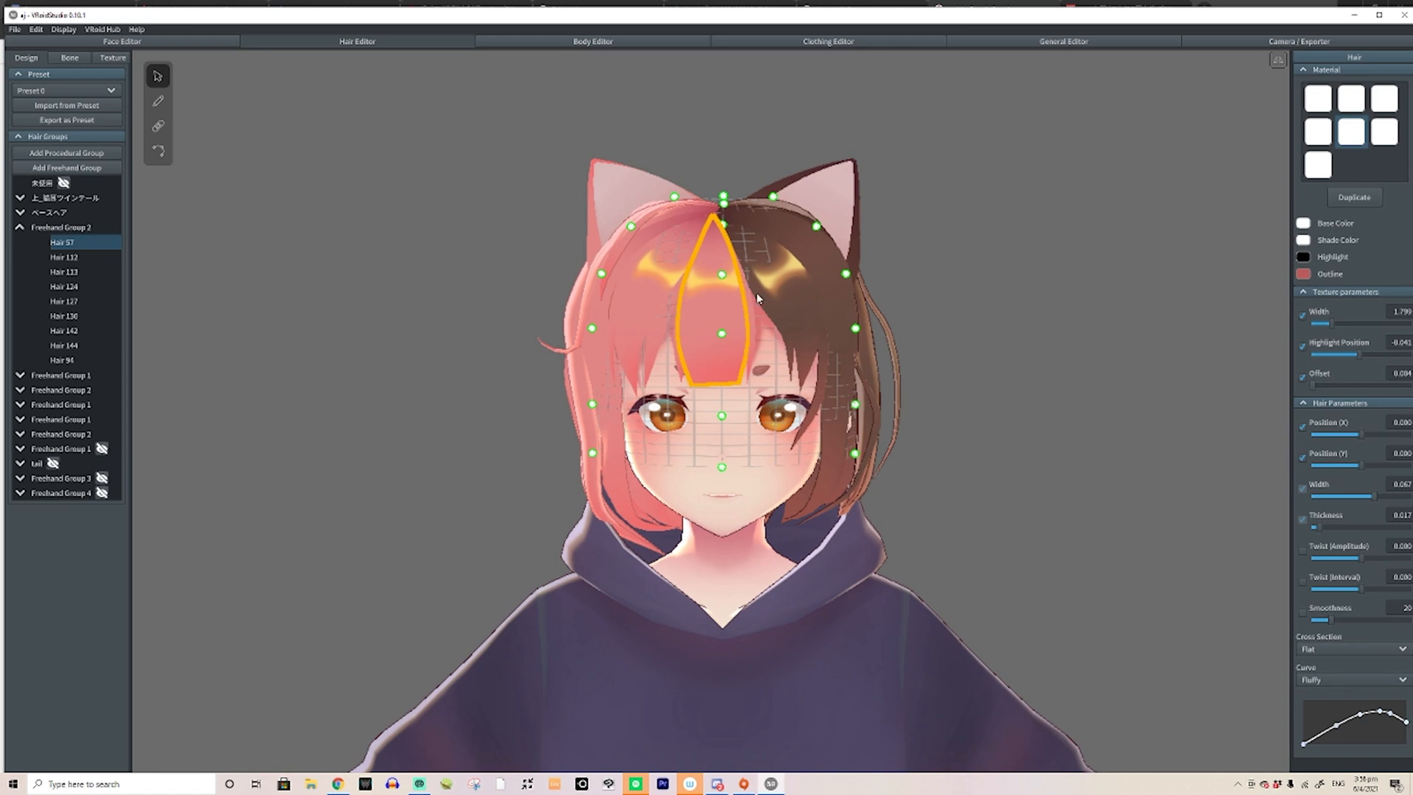
pyautogui.moveTo(915, 341)
pyautogui.mouseDown(button='right')
pyautogui.moveTo(912, 369)
pyautogui.moveTo(912, 335)
pyautogui.mouseUp(button='right')
pyautogui.moveTo(824, 309)
pyautogui.mouseDown(button='right')
pyautogui.moveTo(875, 305)
pyautogui.moveTo(837, 318)
pyautogui.mouseUp(button='right')
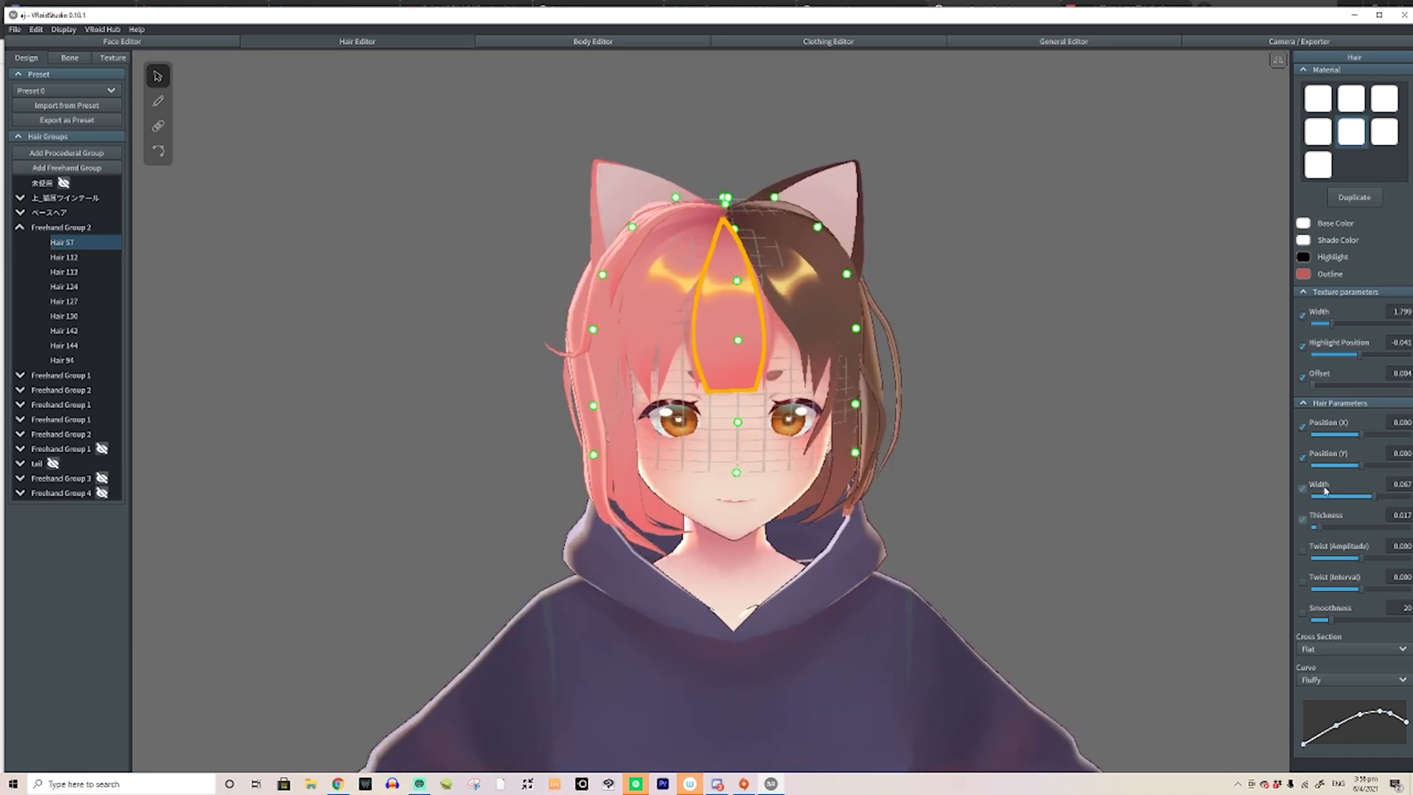
# Try a different width and a different end point on the shape curve of the central bangs strand, undoing each change
pyautogui.moveTo(1355, 498); pyautogui.dragTo(1366, 498)
pyautogui.hotkey('ctrl', 'z')
pyautogui.moveTo(1406, 722); pyautogui.dragTo(1407, 743)
pyautogui.hotkey('ctrl', 'z')
pyautogui.click(1026, 580)
pyautogui.moveTo(1025, 580)
pyautogui.mouseDown(button='right')
pyautogui.moveTo(1000, 571)
pyautogui.moveTo(1065, 591)
pyautogui.moveTo(1009, 571)
pyautogui.mouseUp(button='right')
# Inspect the pink bangs strand beside the central one with its hair parameters, then view the hair unselected
pyautogui.click(657, 329)
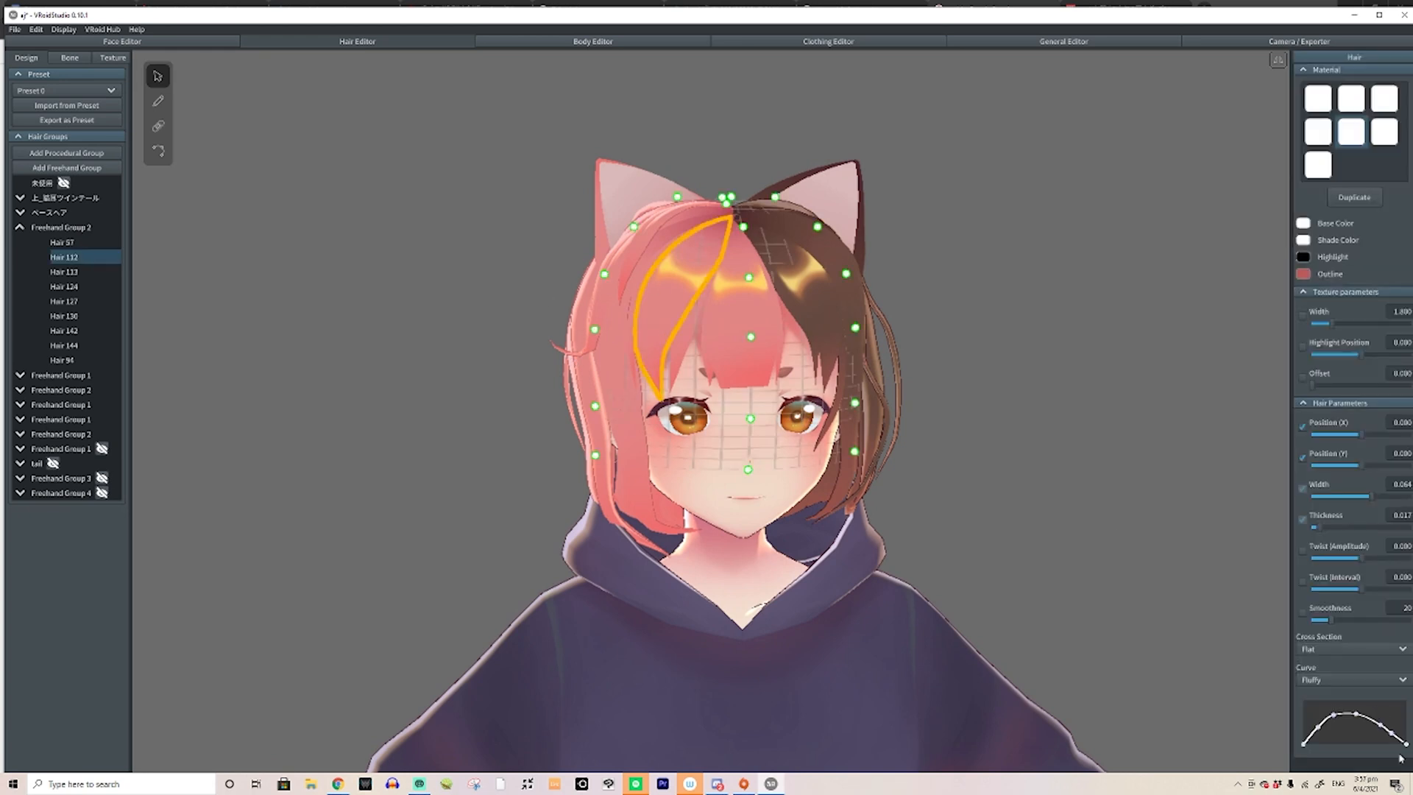
pyautogui.click(1022, 490)
pyautogui.moveTo(1111, 498); pyautogui.dragTo(1231, 534, button='right')
pyautogui.moveTo(862, 471); pyautogui.dragTo(937, 441, button='right')
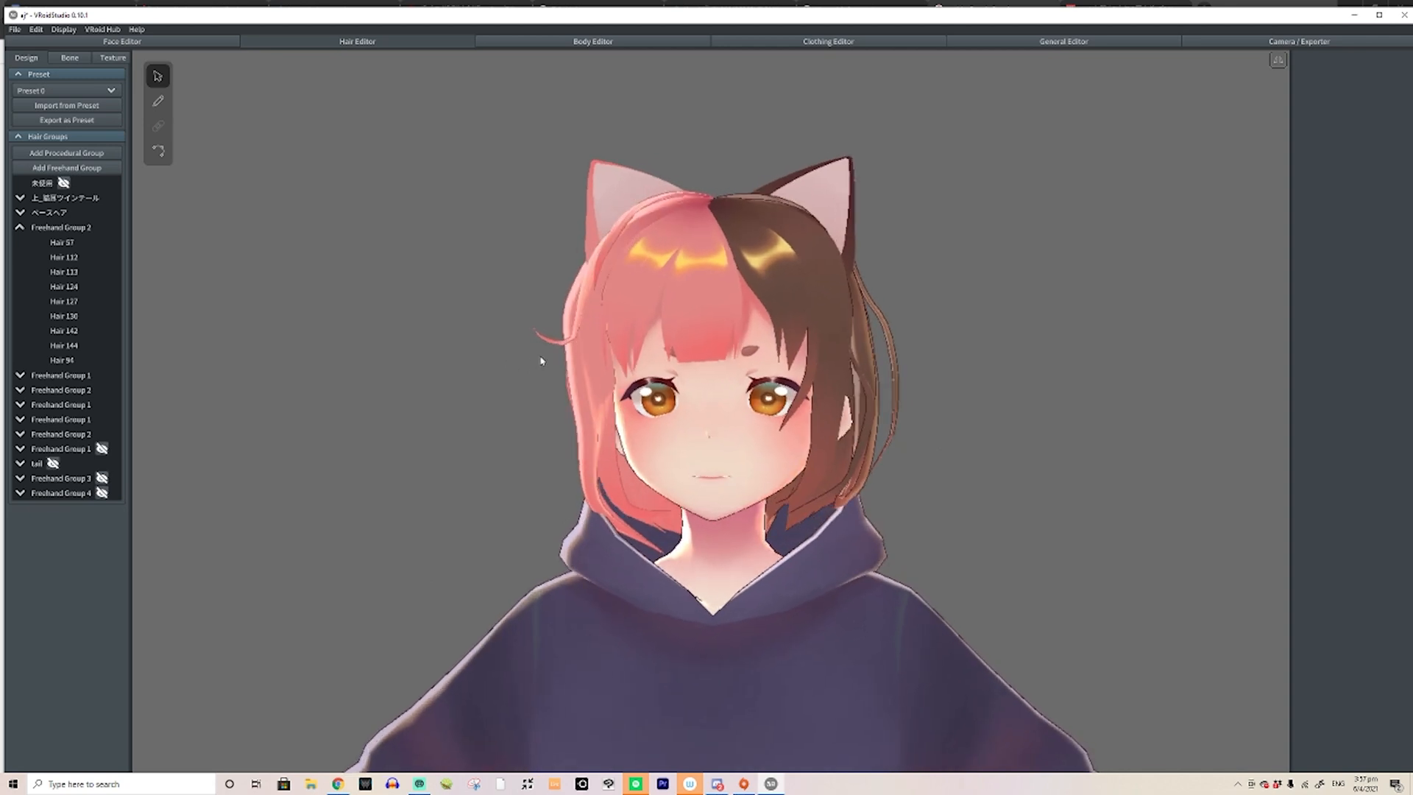
# Inspect the flyaway strand on the pink side of the hair and examine the head from above and the front
pyautogui.click(564, 345)
pyautogui.moveTo(367, 435); pyautogui.dragTo(364, 453, button='right')
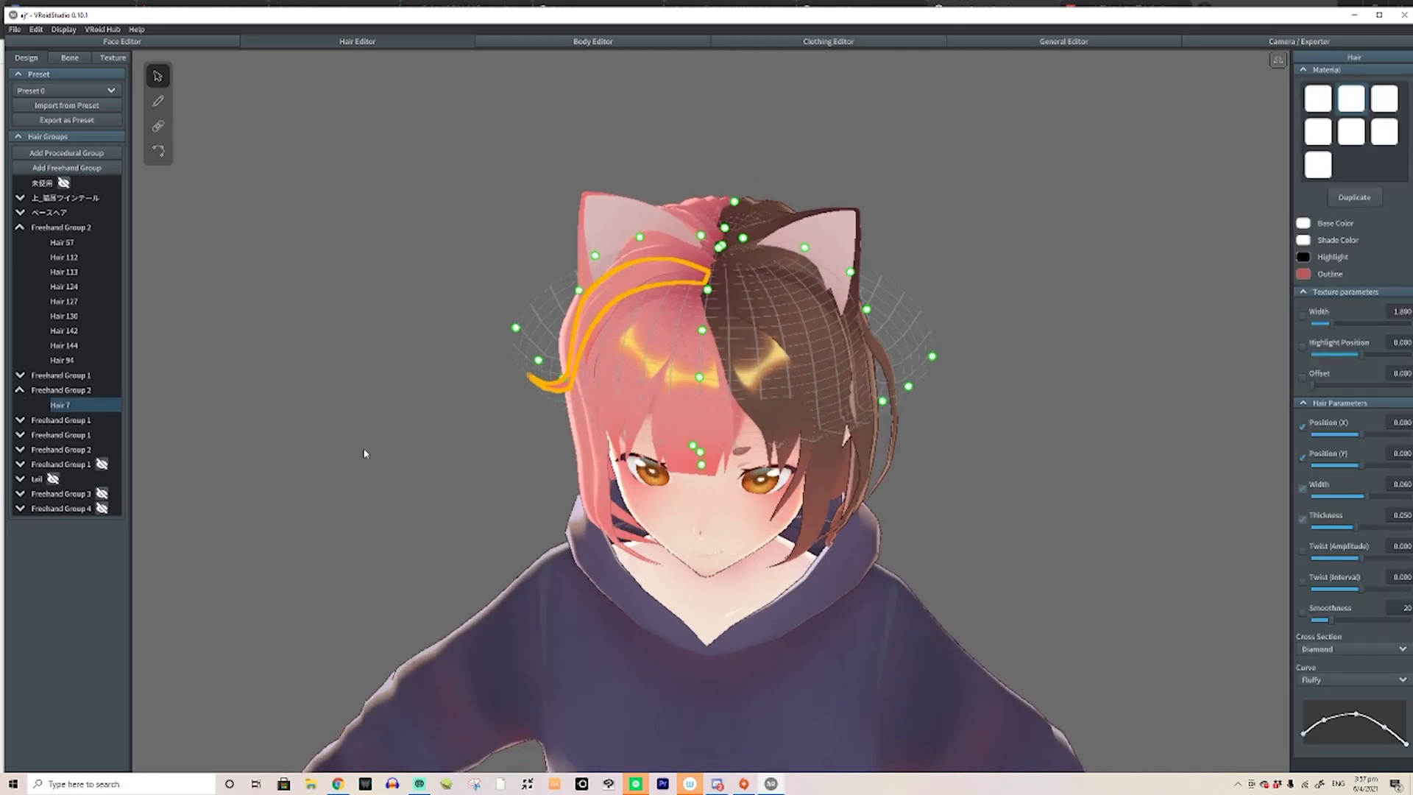
pyautogui.click(364, 453)
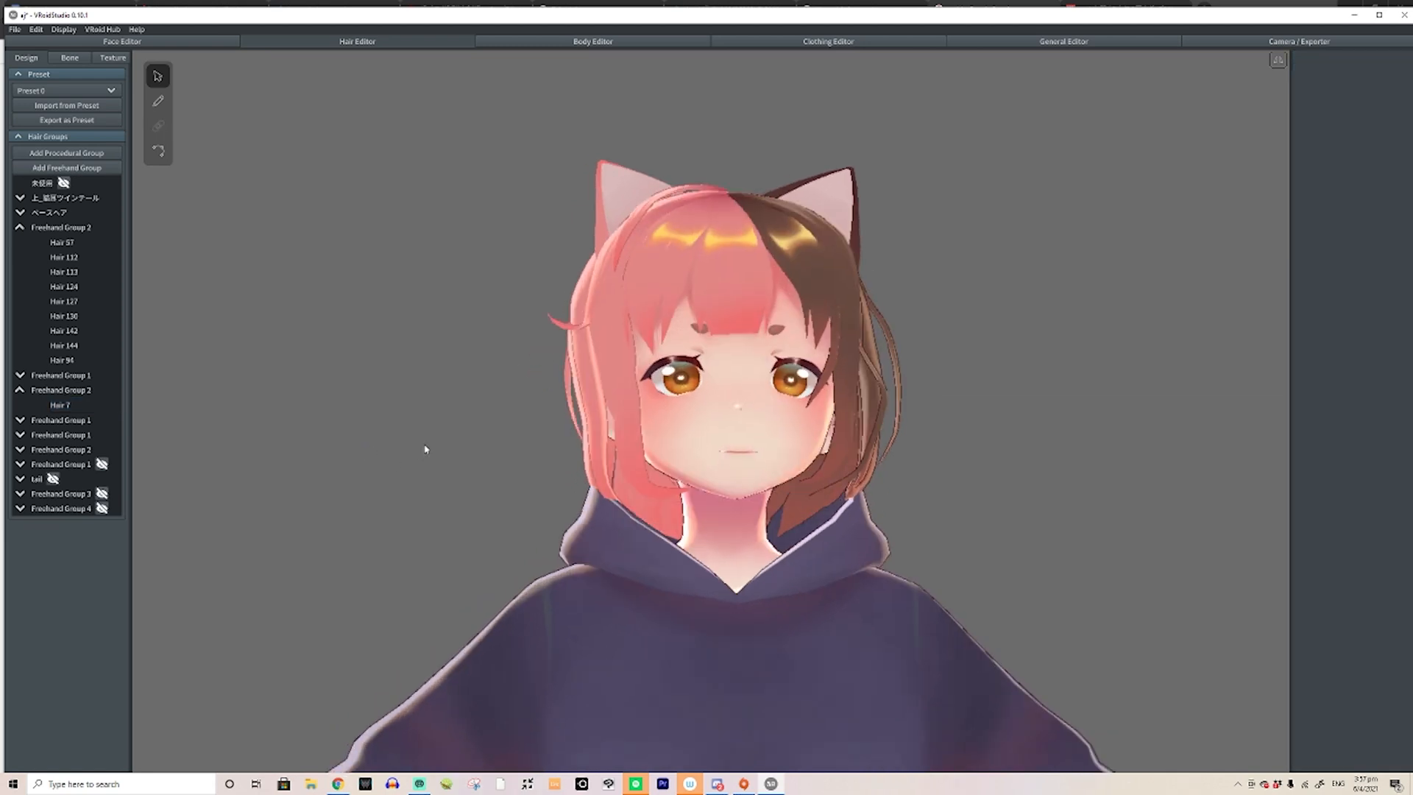
pyautogui.moveTo(523, 378)
pyautogui.mouseDown(button='right')
pyautogui.moveTo(508, 385)
pyautogui.moveTo(550, 382)
pyautogui.moveTo(510, 391)
pyautogui.mouseUp(button='right')
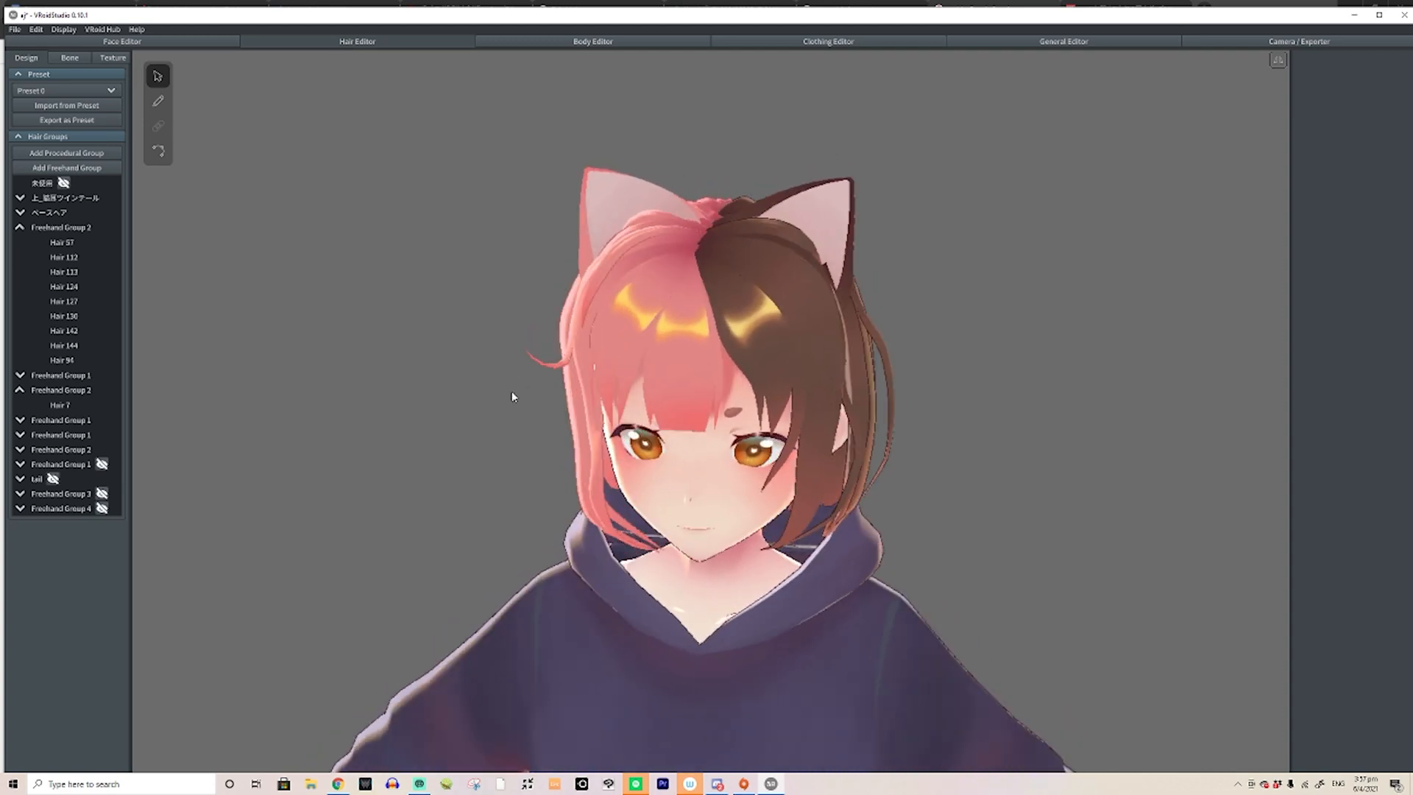
# Select the flyaway strand on the pink side, check its guide mesh from an angled front view, and deselect it
pyautogui.click(571, 354)
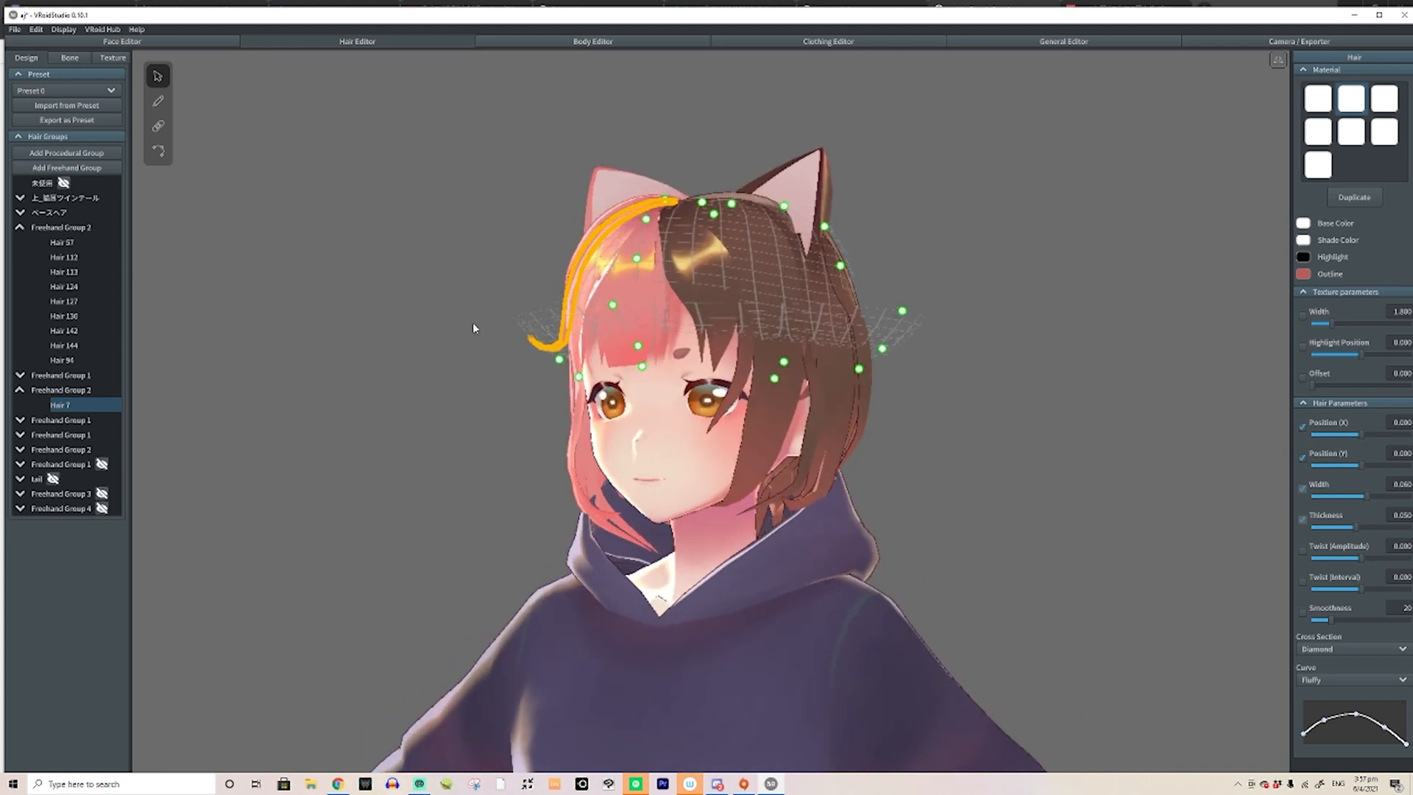
pyautogui.moveTo(451, 398)
pyautogui.mouseDown(button='right')
pyautogui.moveTo(520, 397)
pyautogui.moveTo(469, 398)
pyautogui.mouseUp(button='right')
pyautogui.click(463, 396)
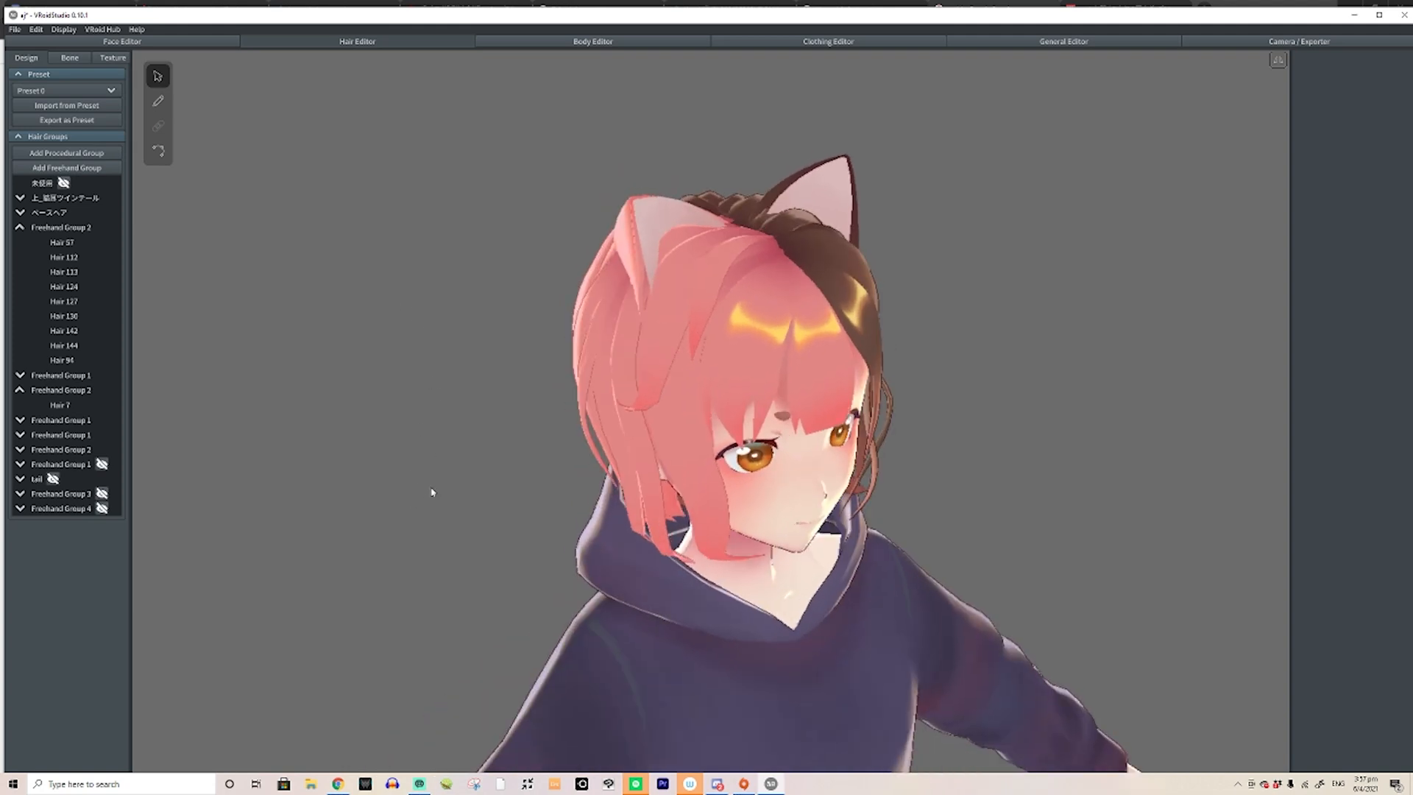
# Reselect the pink flyaway strand, examine how it follows its guide mesh from the side, back, above and front, and clear the selection
pyautogui.click(611, 336)
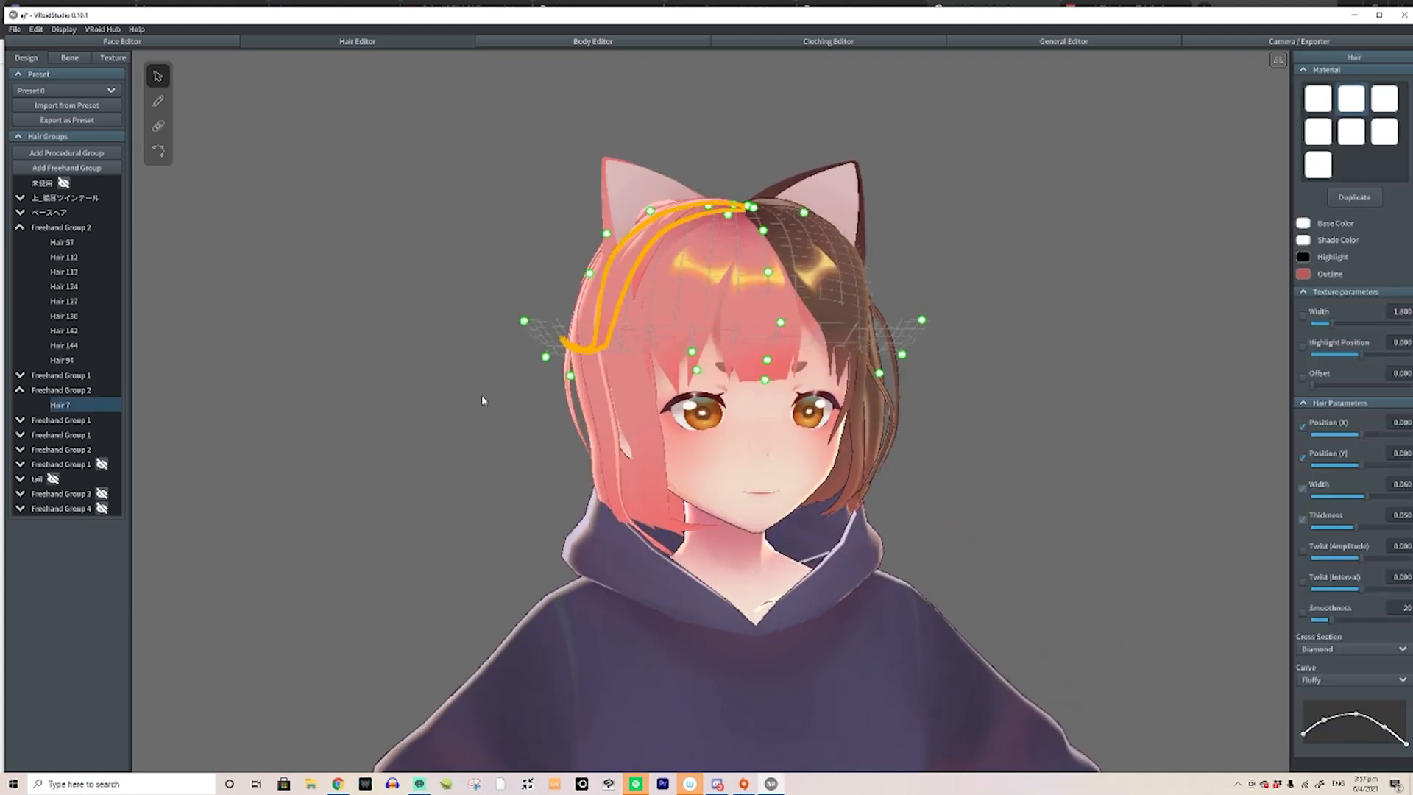
pyautogui.moveTo(519, 319); pyautogui.dragTo(559, 367)
pyautogui.moveTo(495, 417); pyautogui.dragTo(545, 420, button='right')
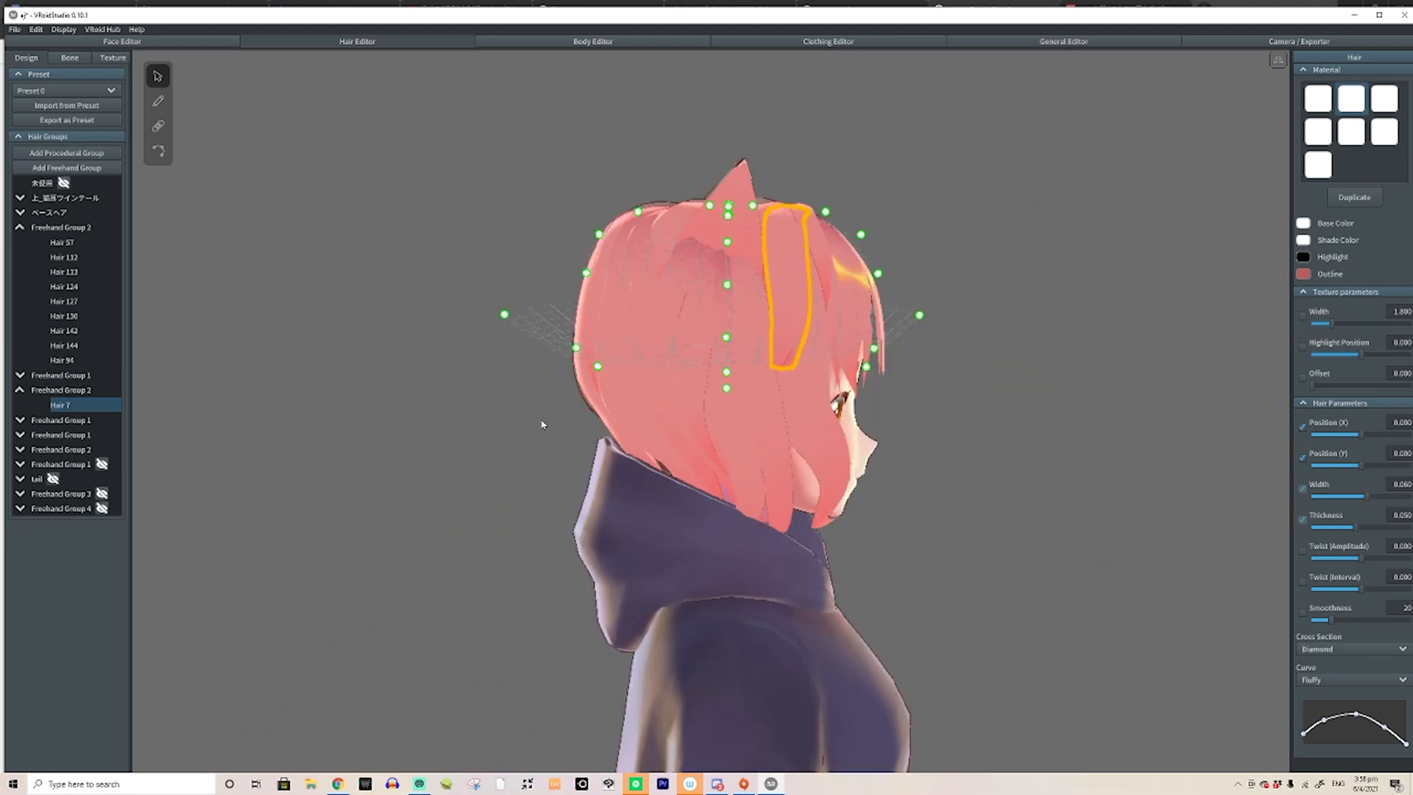
pyautogui.moveTo(920, 366)
pyautogui.mouseDown(button='right')
pyautogui.moveTo(861, 357)
pyautogui.moveTo(919, 348)
pyautogui.moveTo(880, 351)
pyautogui.moveTo(911, 363)
pyautogui.moveTo(896, 365)
pyautogui.mouseUp(button='right')
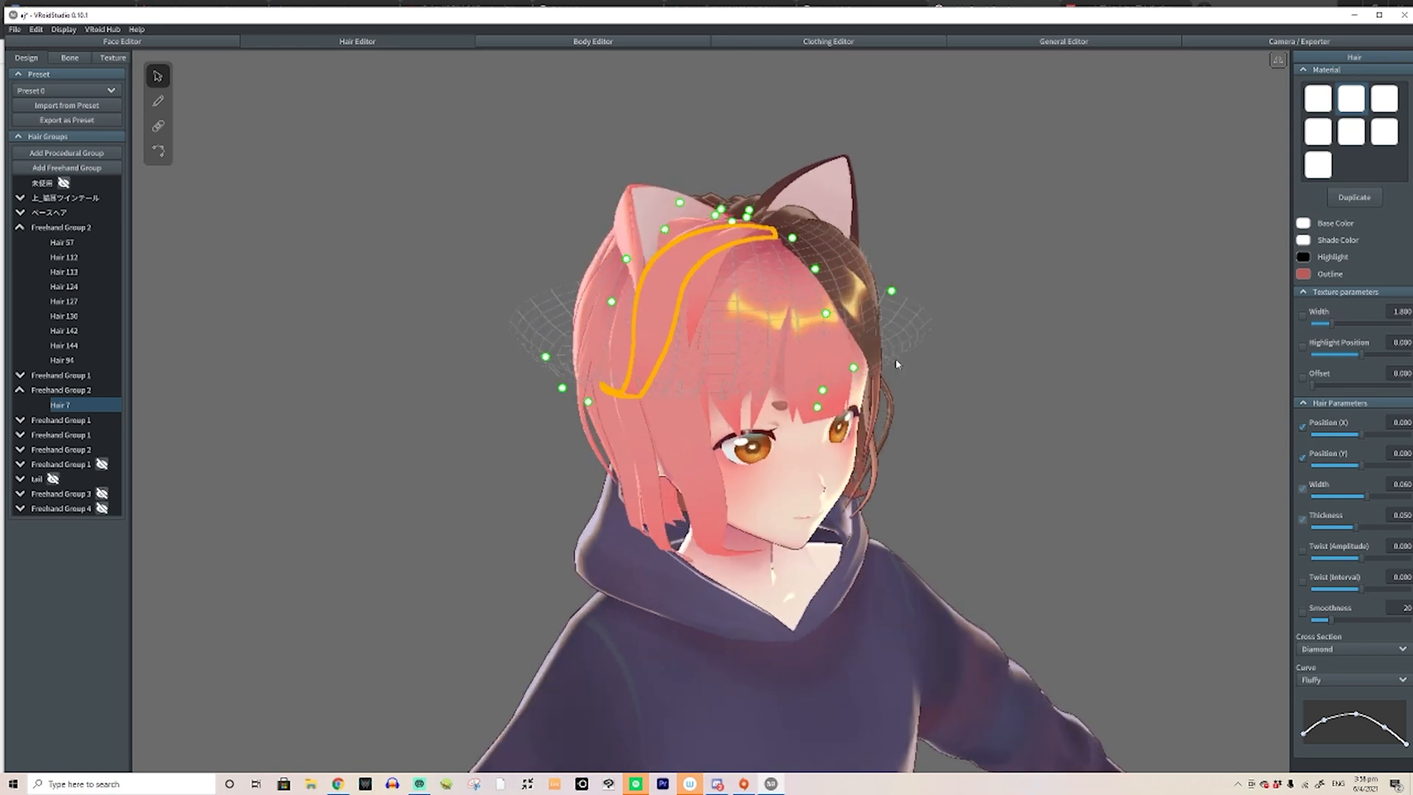
pyautogui.moveTo(743, 329); pyautogui.dragTo(512, 299, button='right')
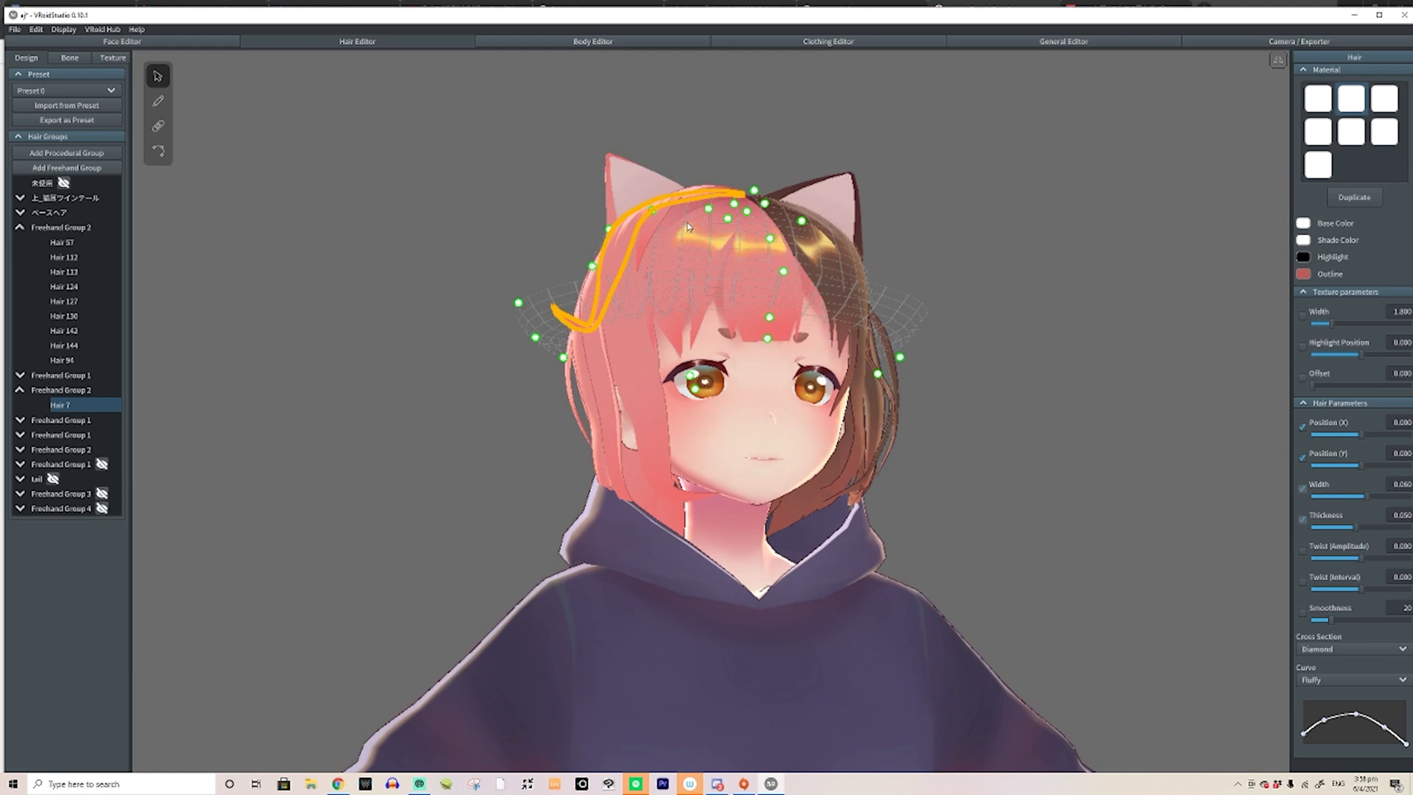
pyautogui.moveTo(581, 368); pyautogui.dragTo(889, 371, button='right')
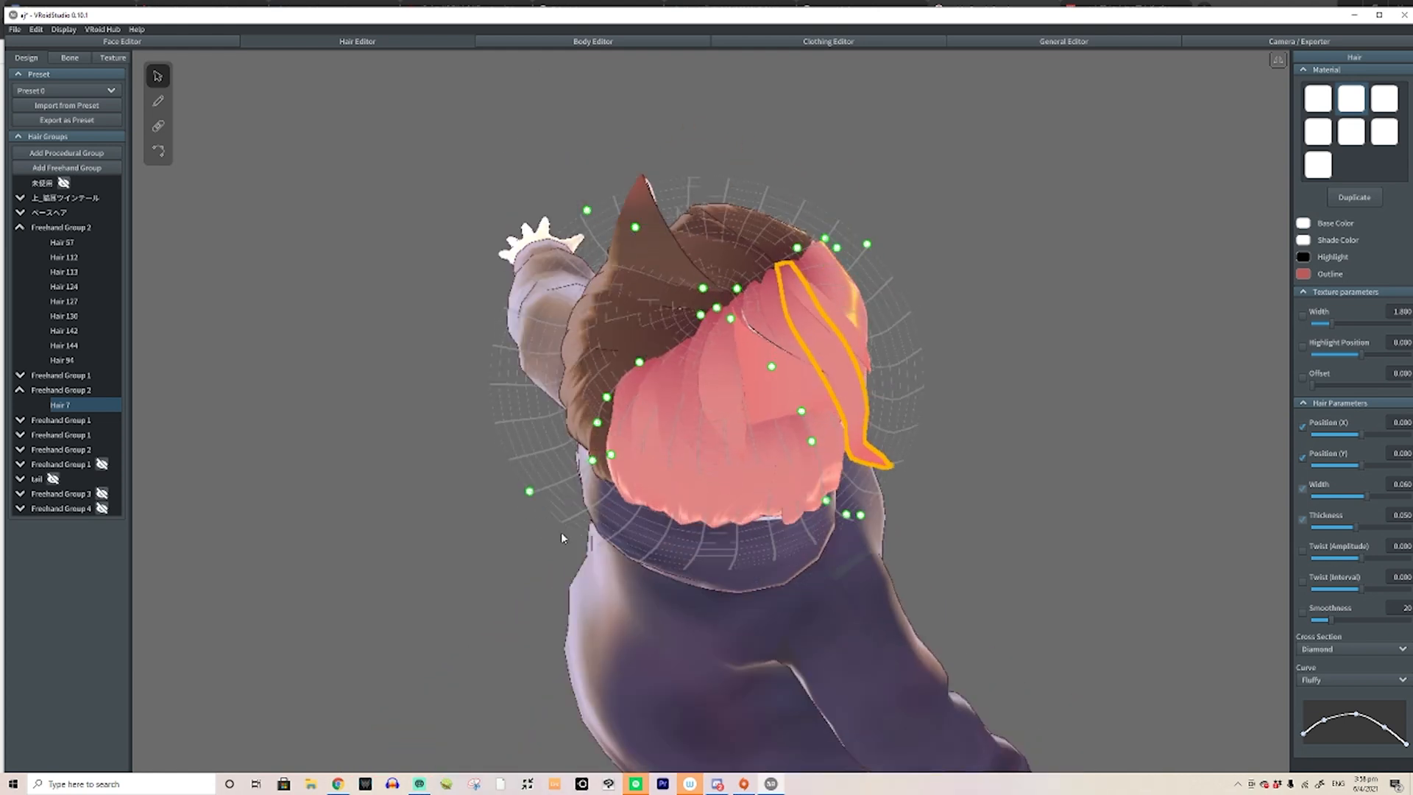
pyautogui.moveTo(560, 537); pyautogui.dragTo(980, 377, button='right')
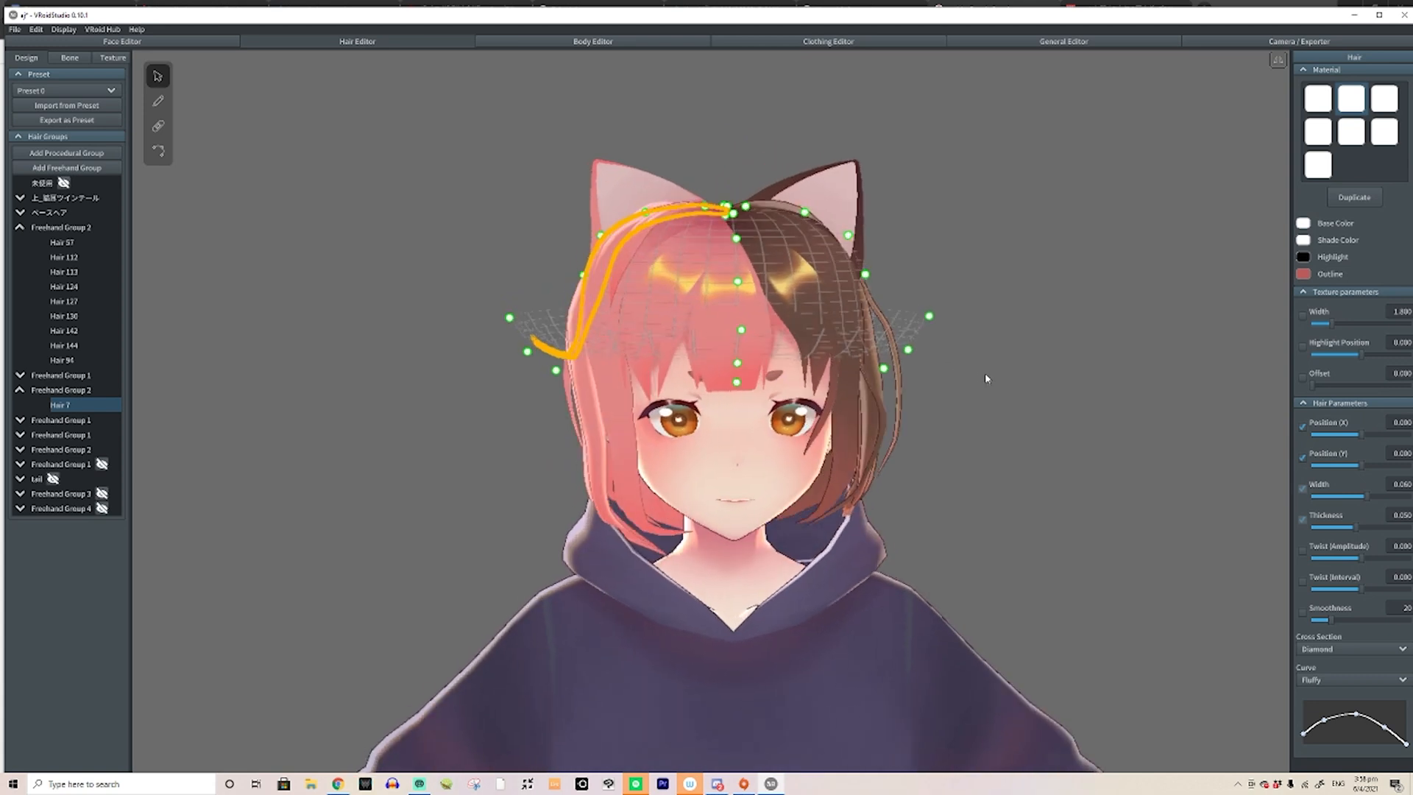
pyautogui.moveTo(979, 379); pyautogui.dragTo(1059, 393, button='right')
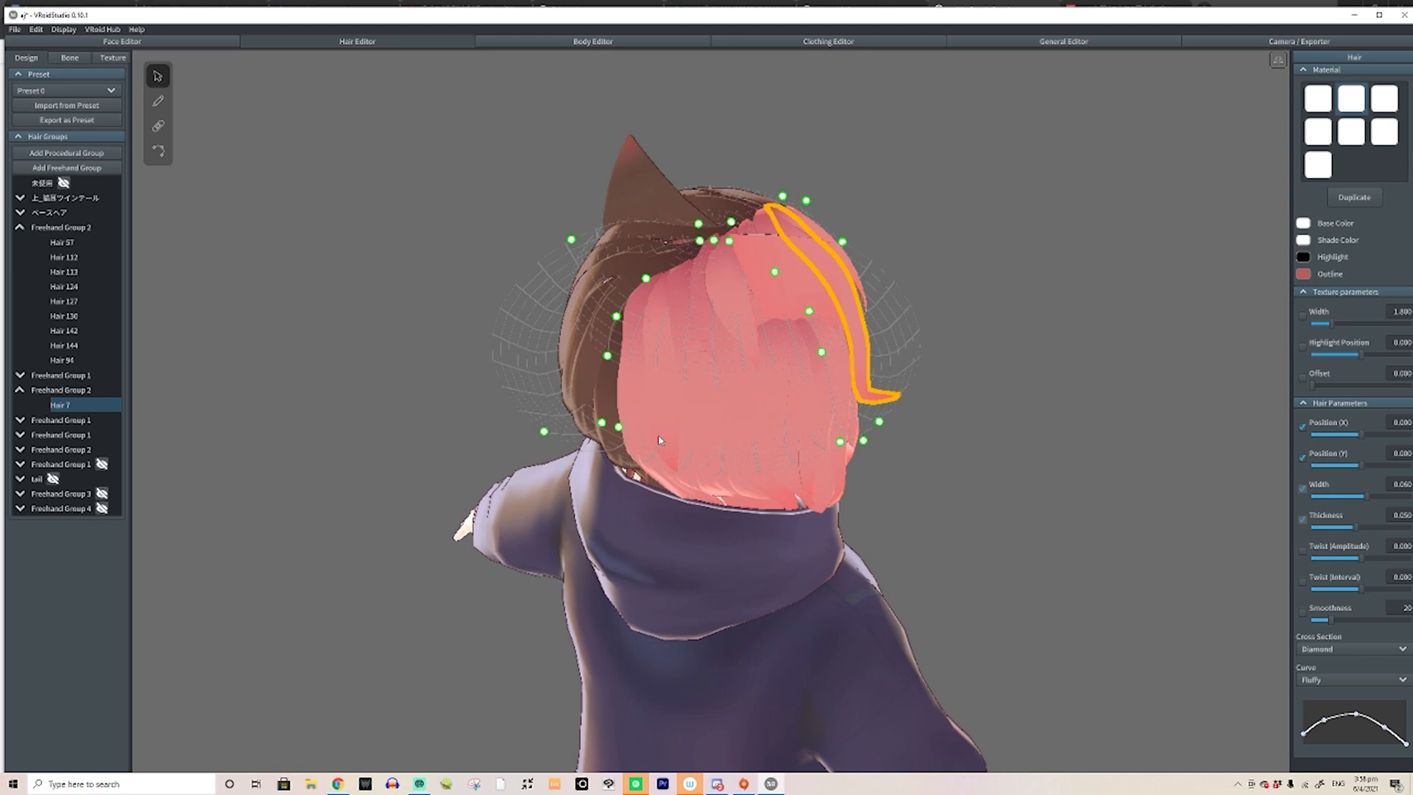
pyautogui.moveTo(1087, 308); pyautogui.dragTo(1023, 277, button='right')
pyautogui.click(1021, 277)
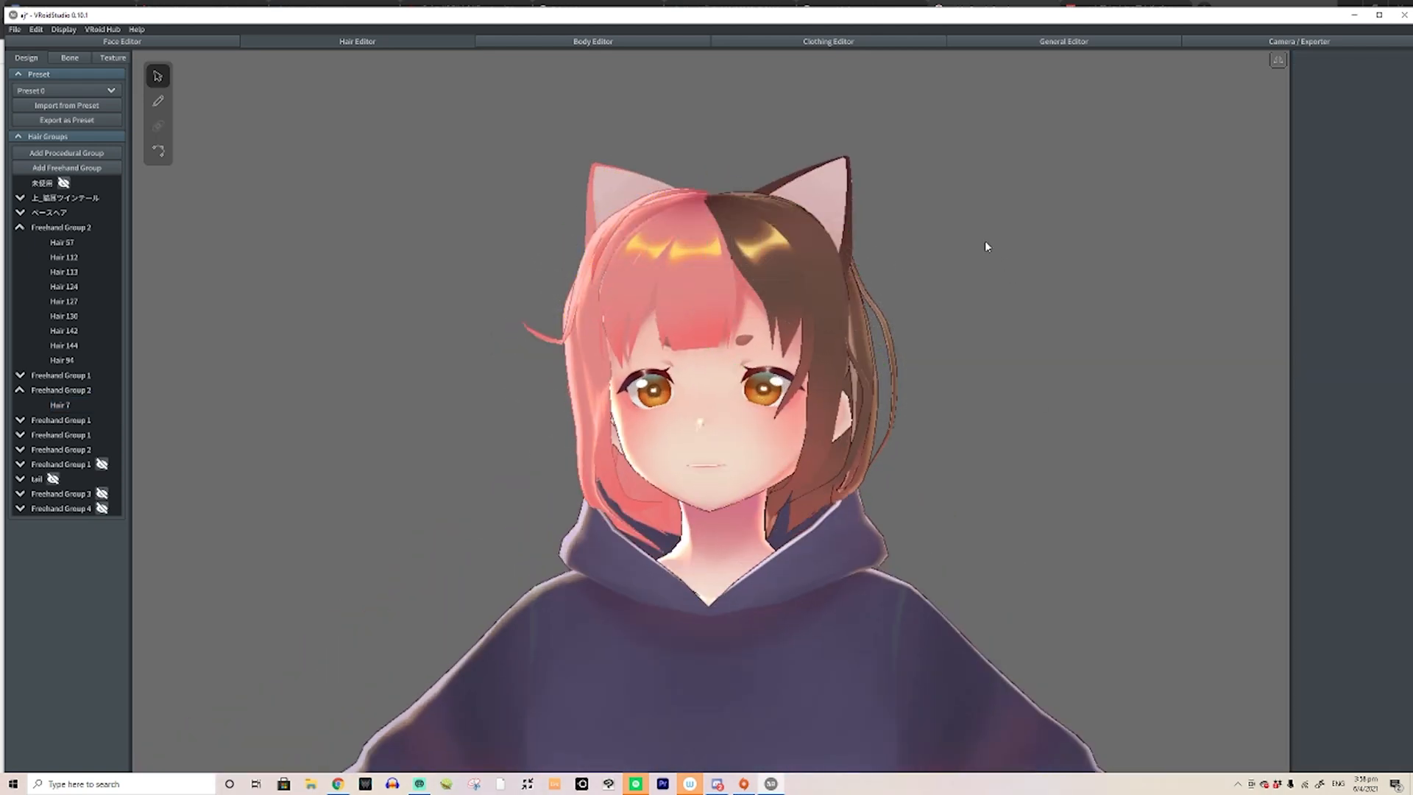
# Inspect the pink and brown cat ears as hair strands with their guide mesh and hair parameters, then deselect them
pyautogui.scroll(2, 987, 240)
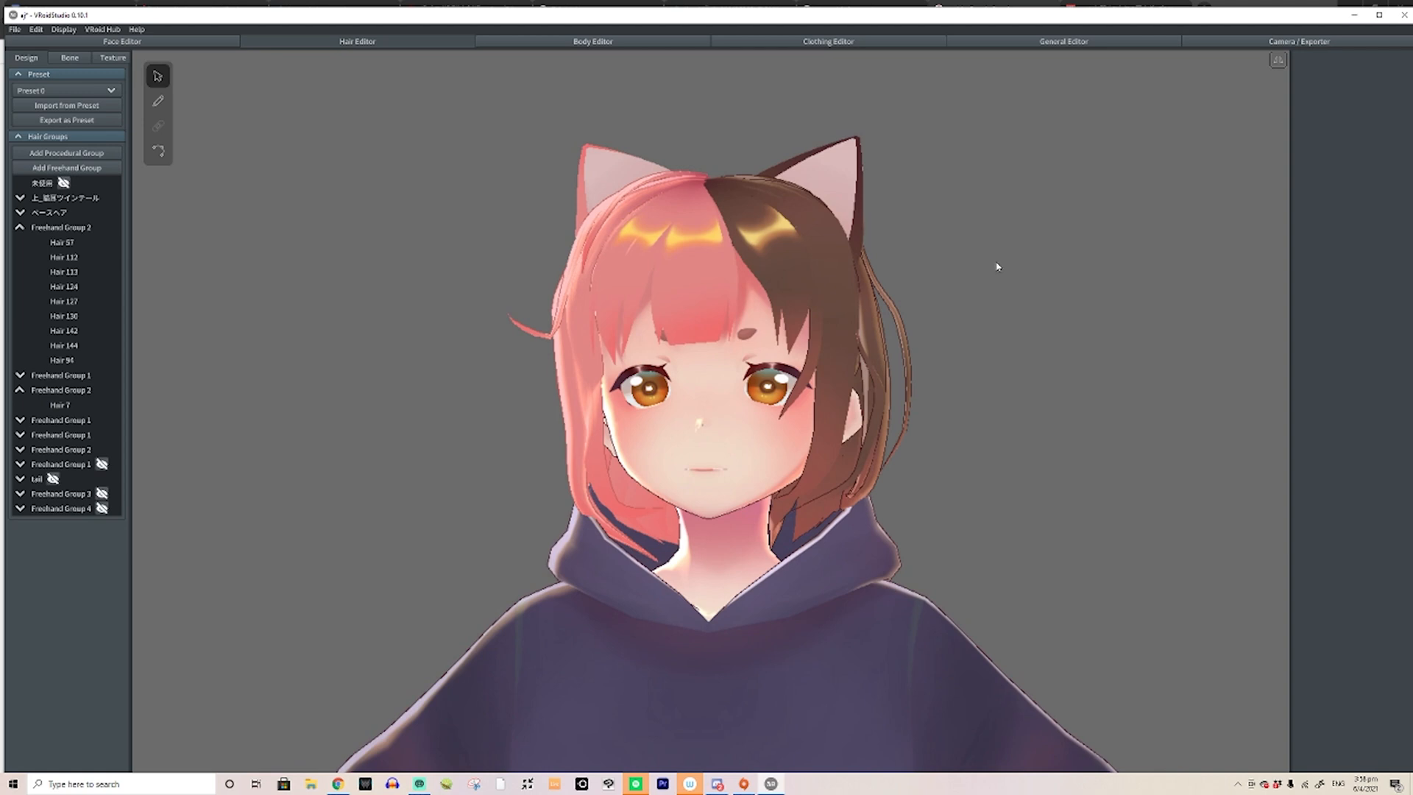
pyautogui.moveTo(988, 301); pyautogui.dragTo(881, 335, button='right')
pyautogui.moveTo(738, 383); pyautogui.dragTo(789, 369, button='right')
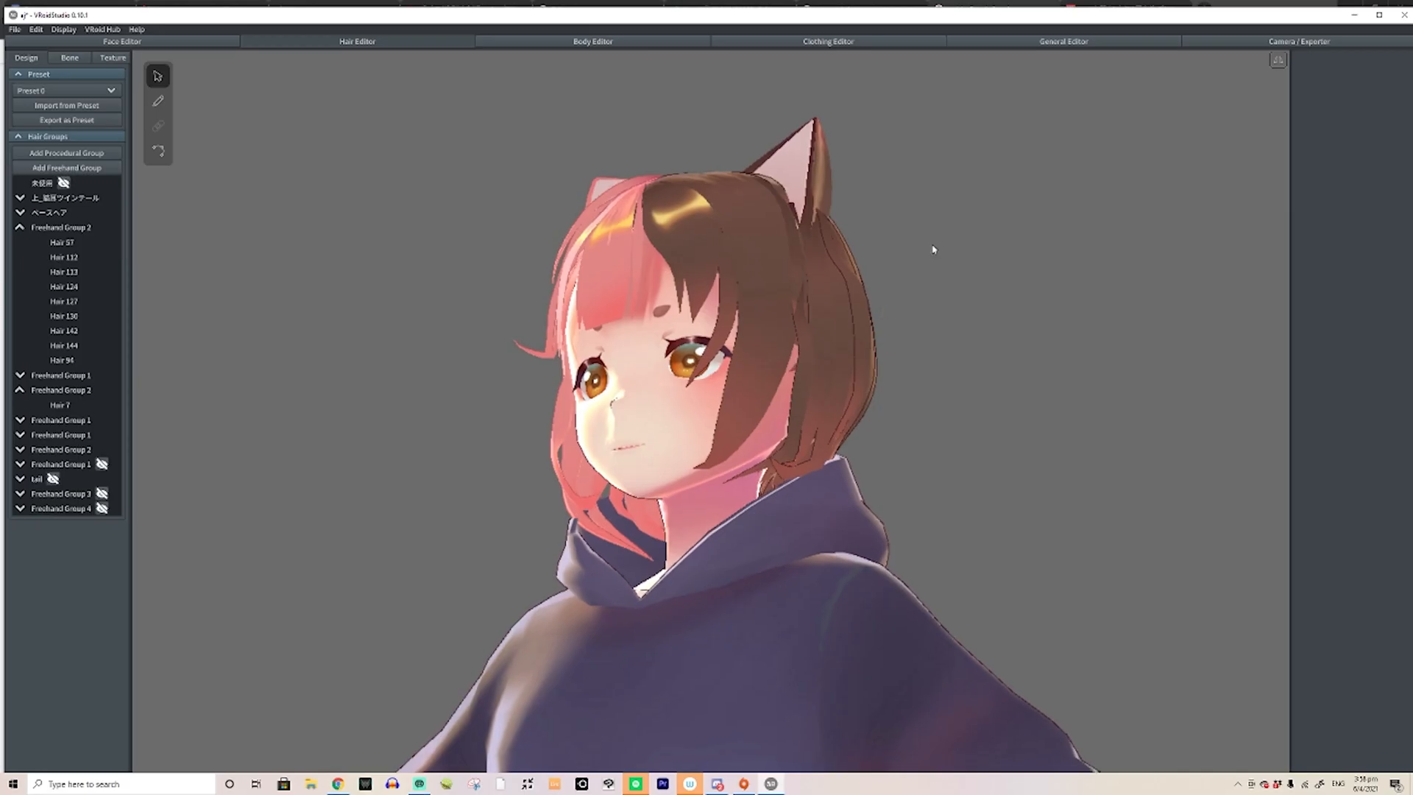
pyautogui.moveTo(933, 249); pyautogui.dragTo(992, 264, button='right')
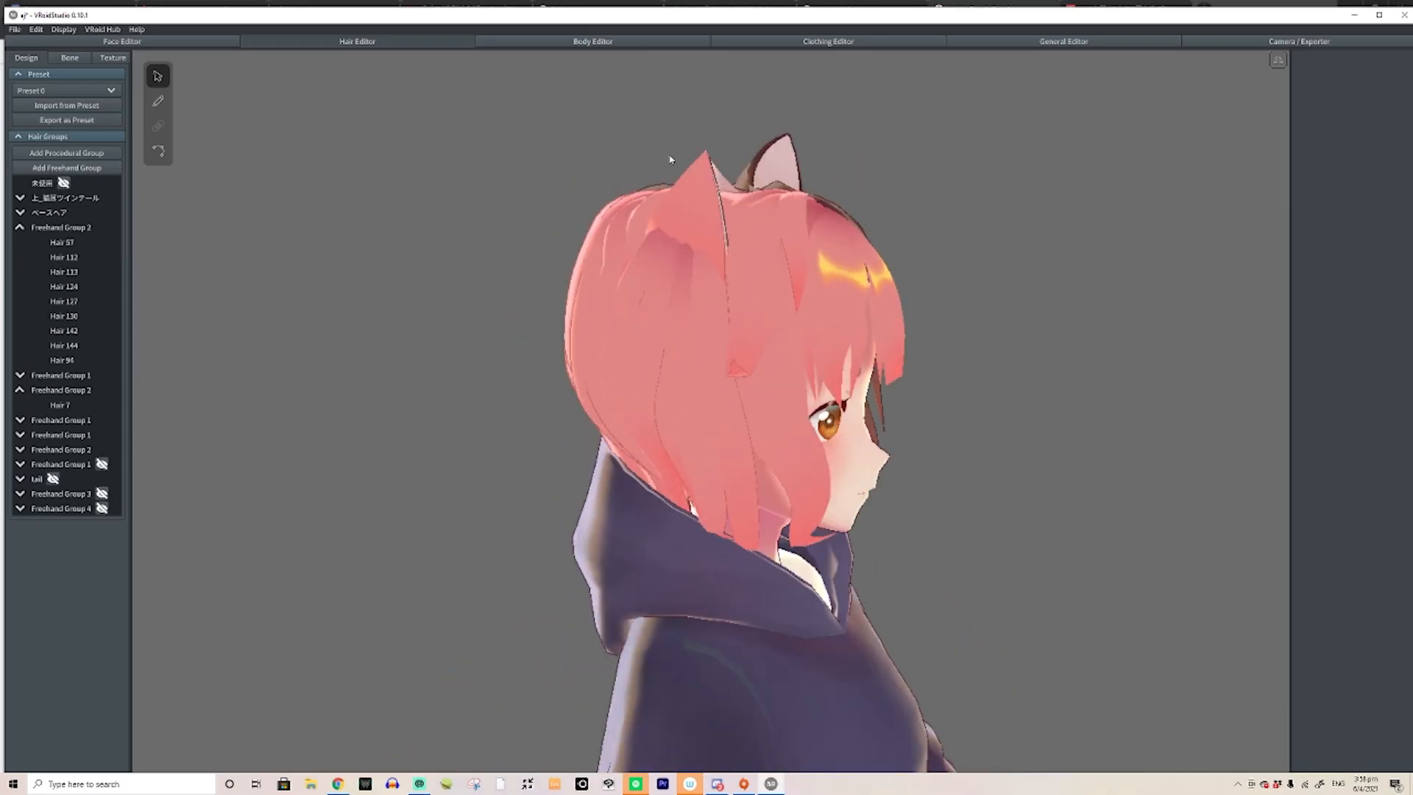
pyautogui.click(695, 184)
pyautogui.moveTo(885, 214); pyautogui.dragTo(1075, 218, button='right')
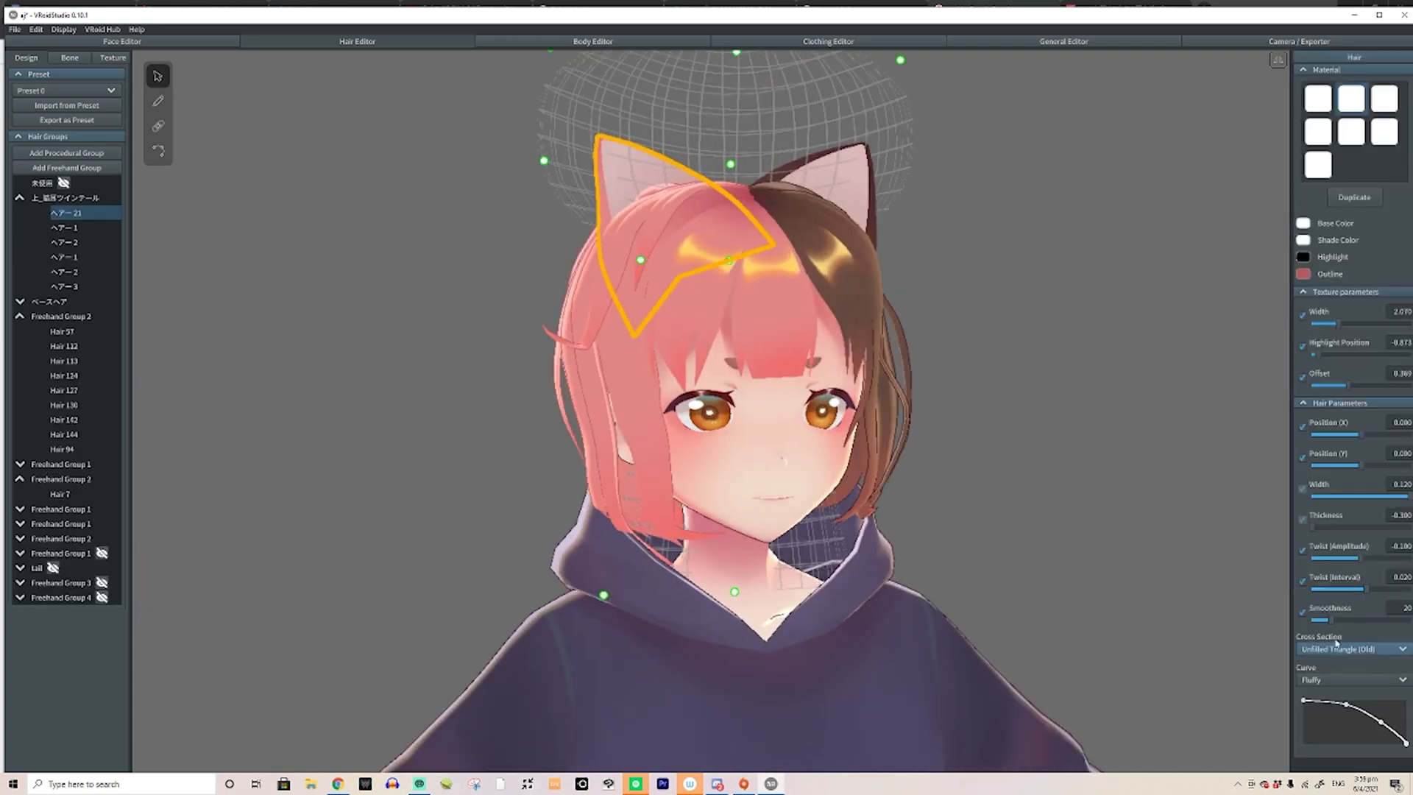
pyautogui.click(856, 197)
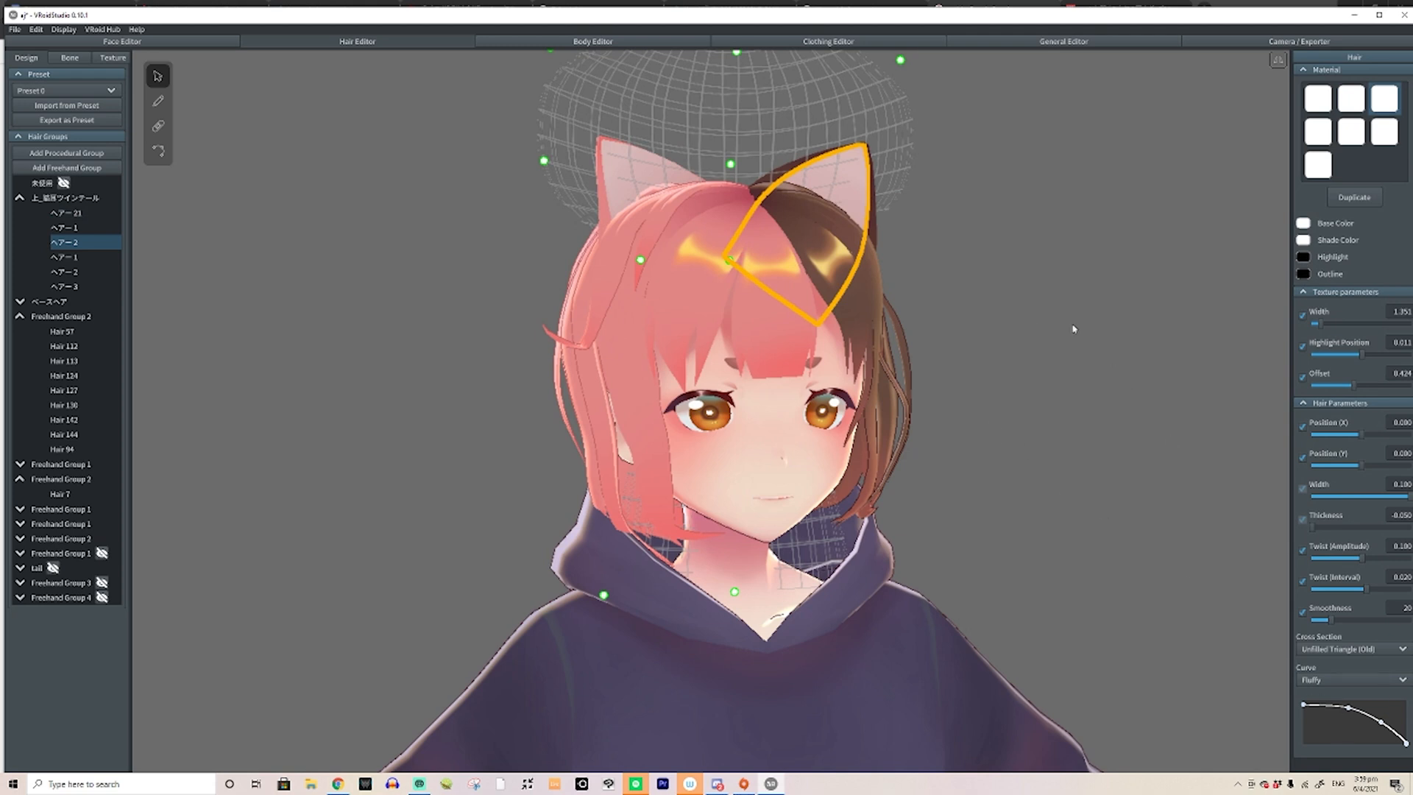
pyautogui.moveTo(1000, 289)
pyautogui.mouseDown(button='right')
pyautogui.moveTo(1060, 299)
pyautogui.moveTo(992, 287)
pyautogui.moveTo(944, 304)
pyautogui.moveTo(996, 274)
pyautogui.moveTo(978, 281)
pyautogui.moveTo(1018, 287)
pyautogui.moveTo(1018, 301)
pyautogui.mouseUp(button='right')
pyautogui.click(1005, 280)
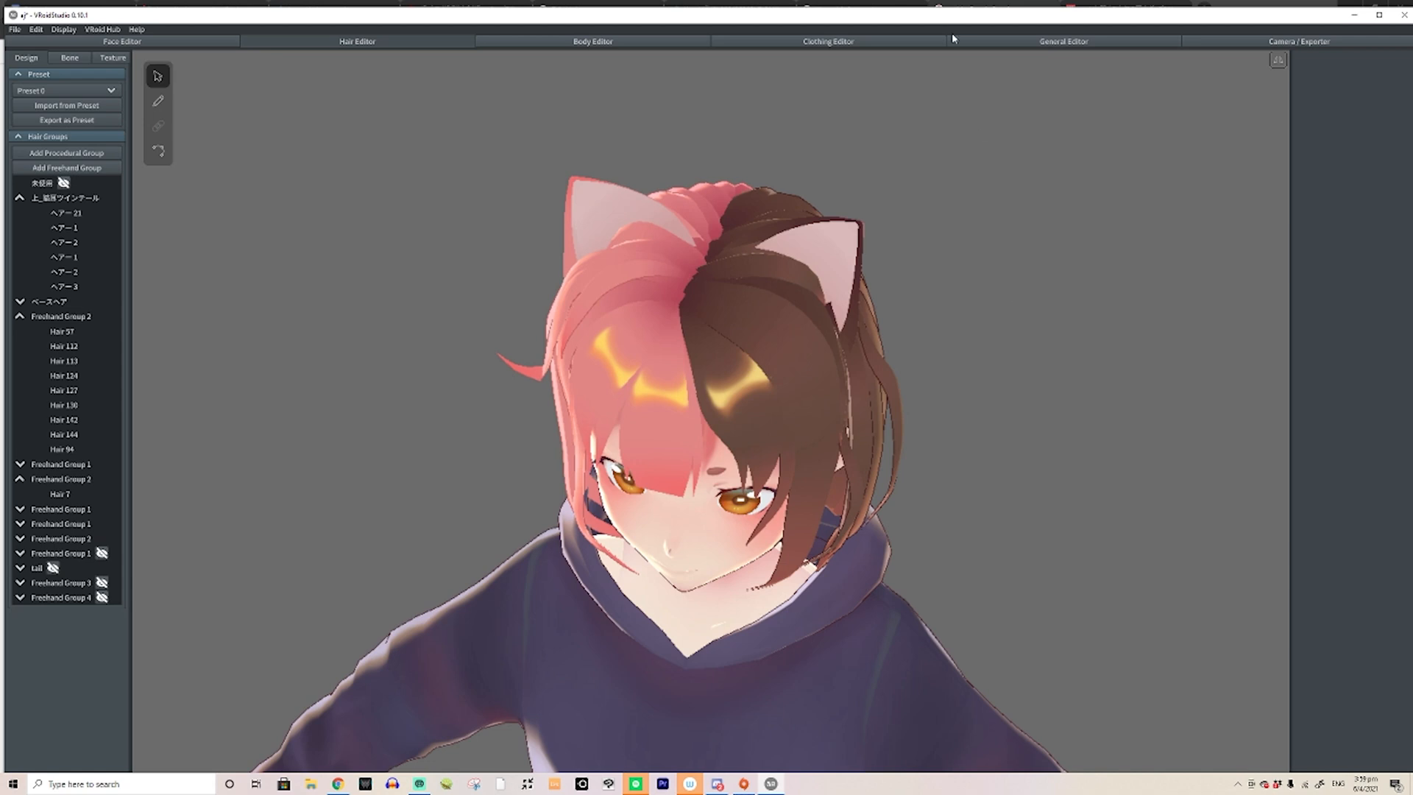
# Select the pink flyaway strand and compare its shape in side and three-quarter views
pyautogui.moveTo(968, 206); pyautogui.dragTo(868, 279, button='right')
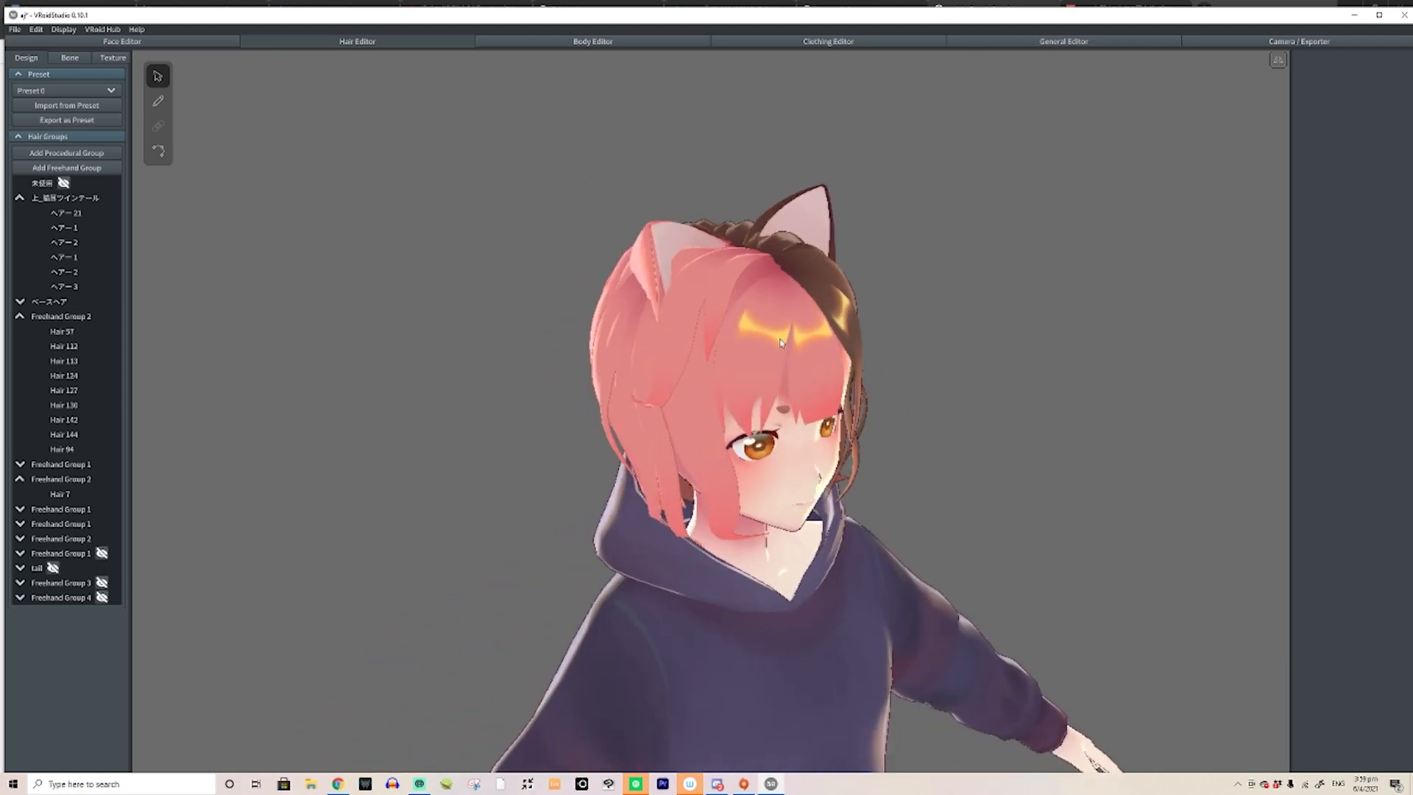
pyautogui.click(662, 375)
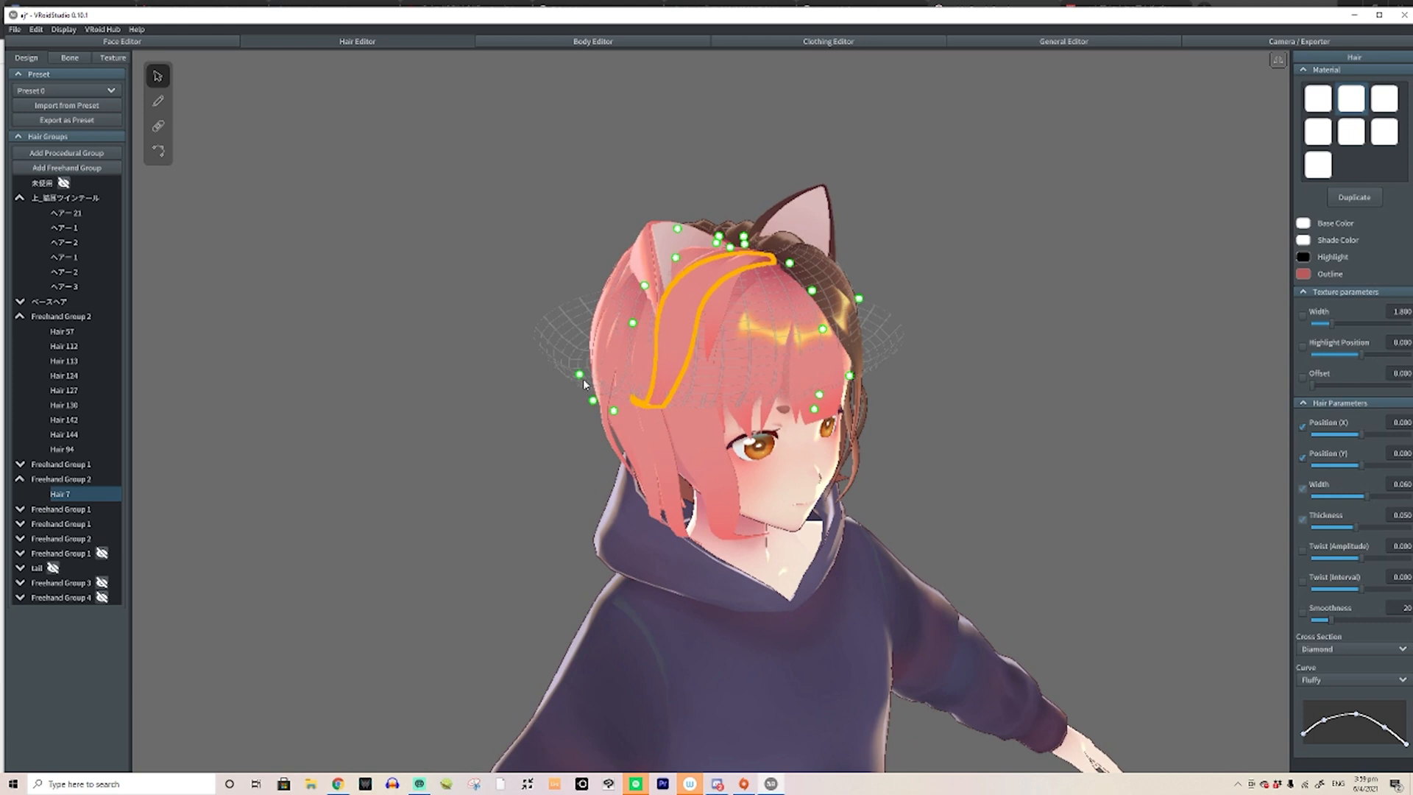
pyautogui.moveTo(951, 214); pyautogui.dragTo(944, 217, button='right')
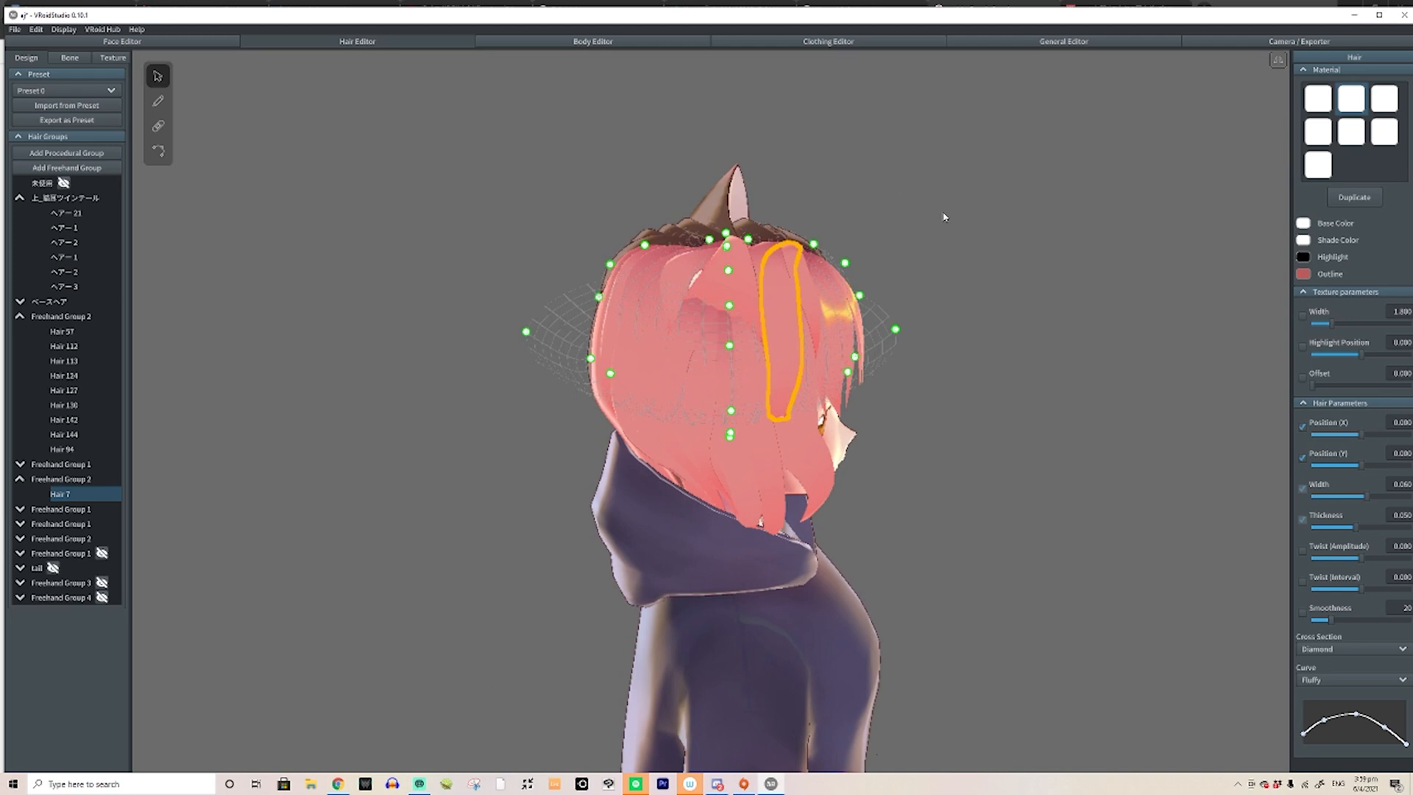
pyautogui.moveTo(1064, 234); pyautogui.dragTo(1026, 224, button='right')
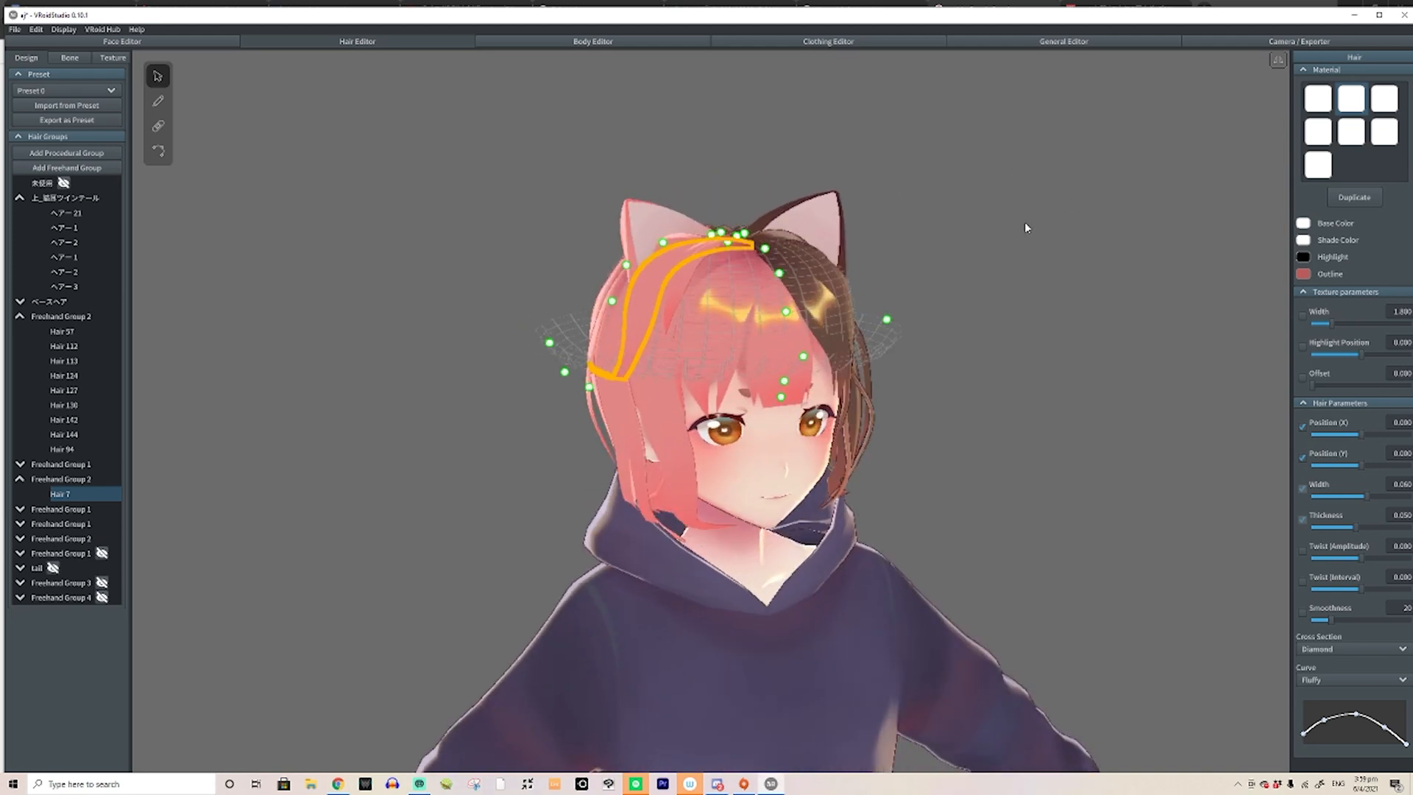
# Inspect the long pink side strand and the pink cat ear pieces, then view the unselected hair from behind and the front
pyautogui.click(629, 461)
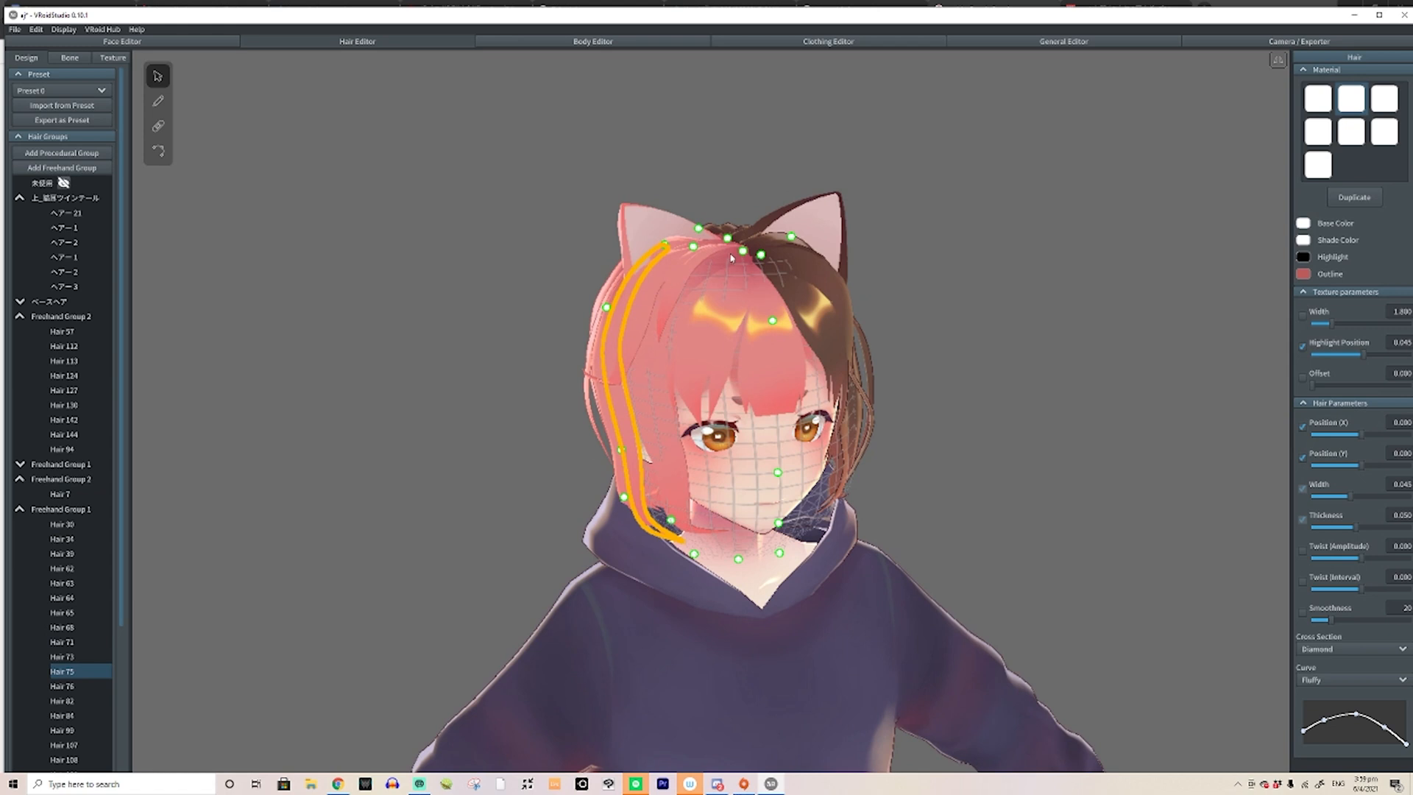
pyautogui.click(649, 218)
pyautogui.click(1002, 231)
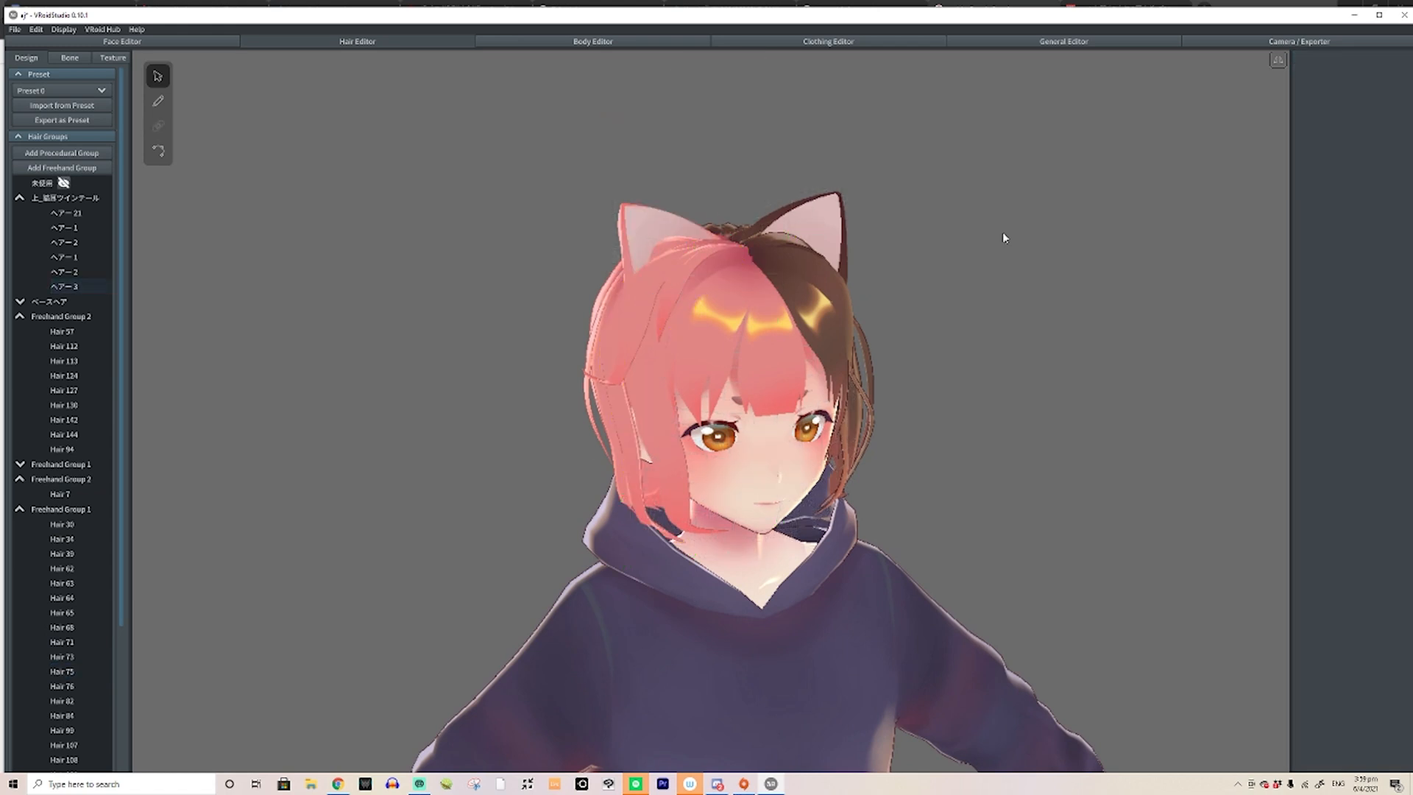
pyautogui.click(672, 224)
pyautogui.moveTo(1045, 268); pyautogui.dragTo(1131, 265, button='right')
pyautogui.click(1131, 266)
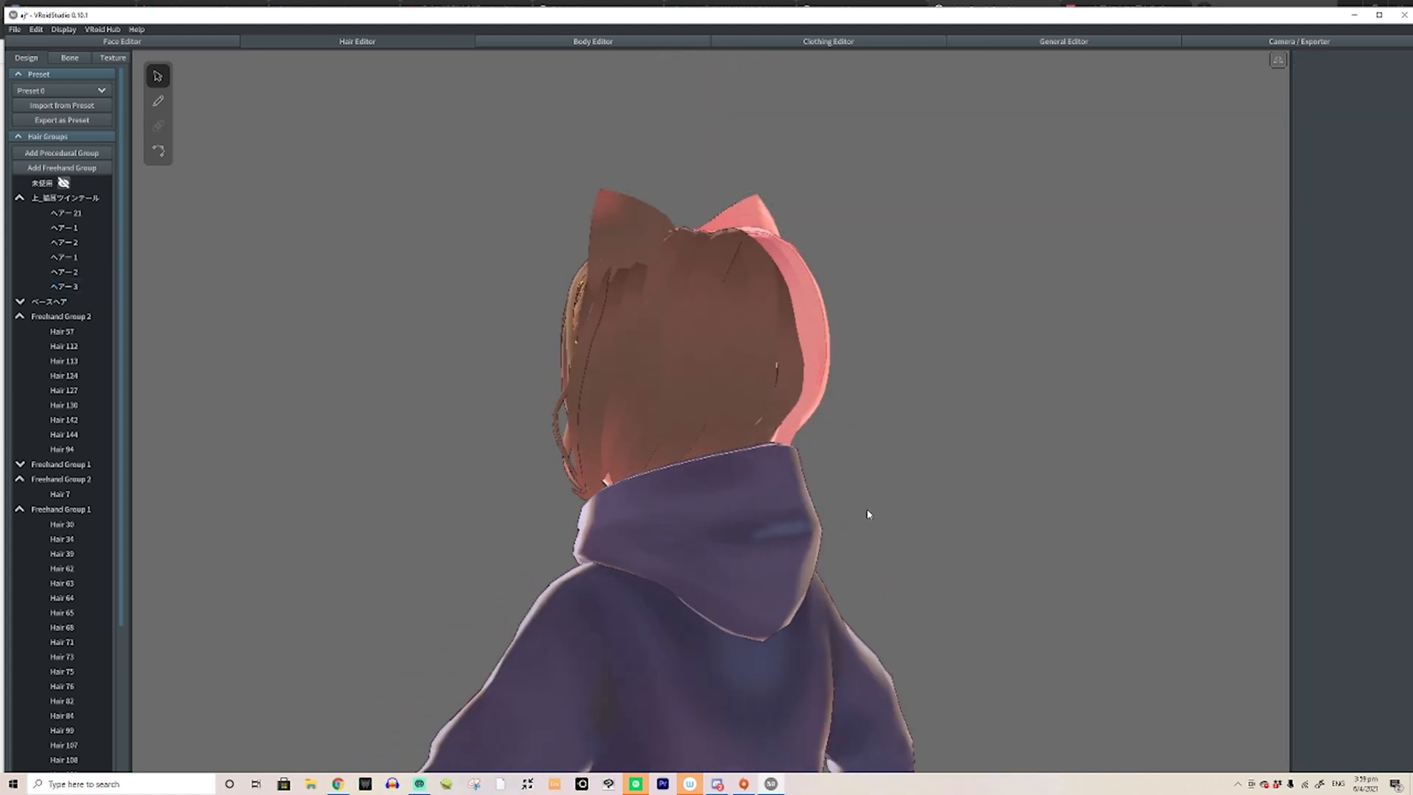
pyautogui.moveTo(868, 515); pyautogui.dragTo(929, 508, button='right')
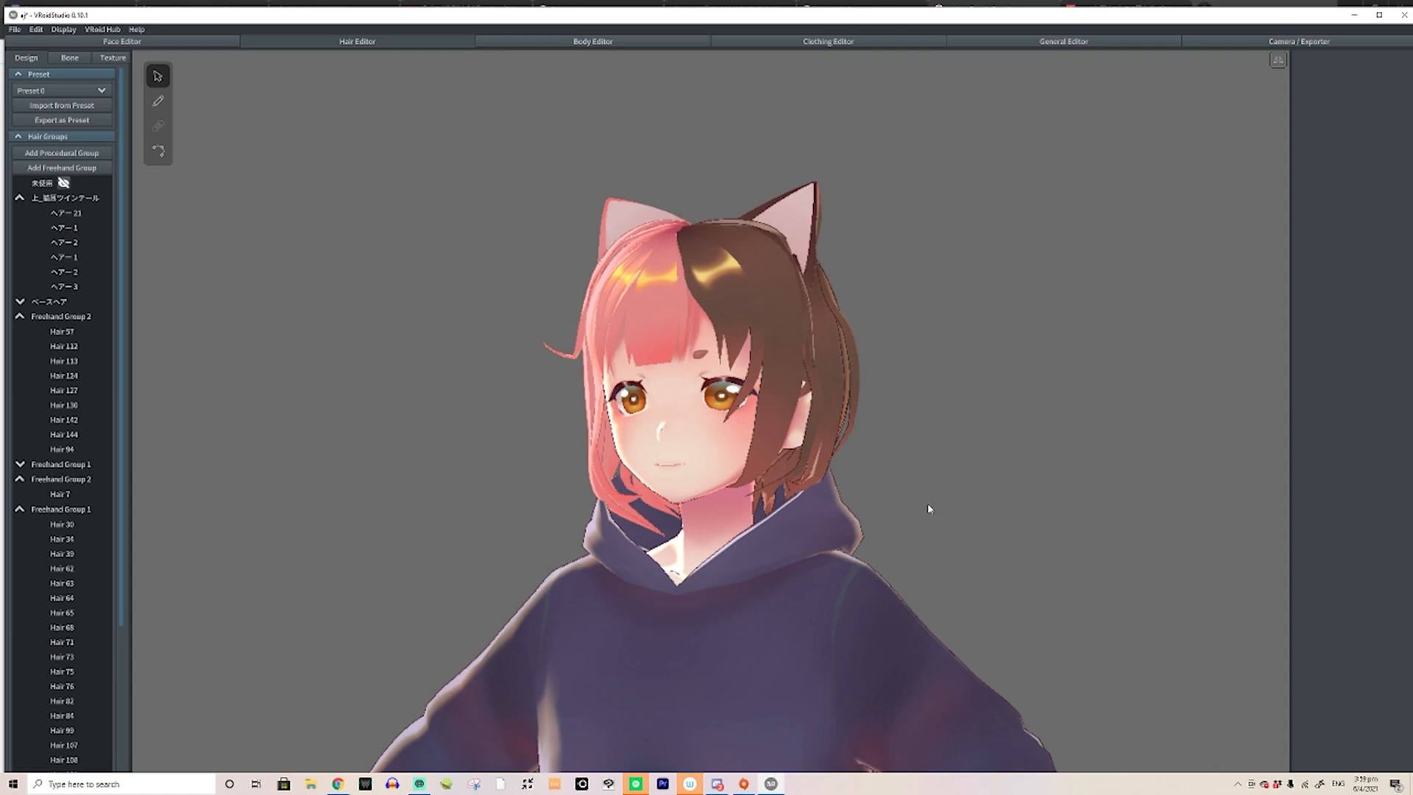
# Open the hair textures, look through the hair materials, and leave only the plain pink and the highlighted pink material expanded
pyautogui.click(112, 58)
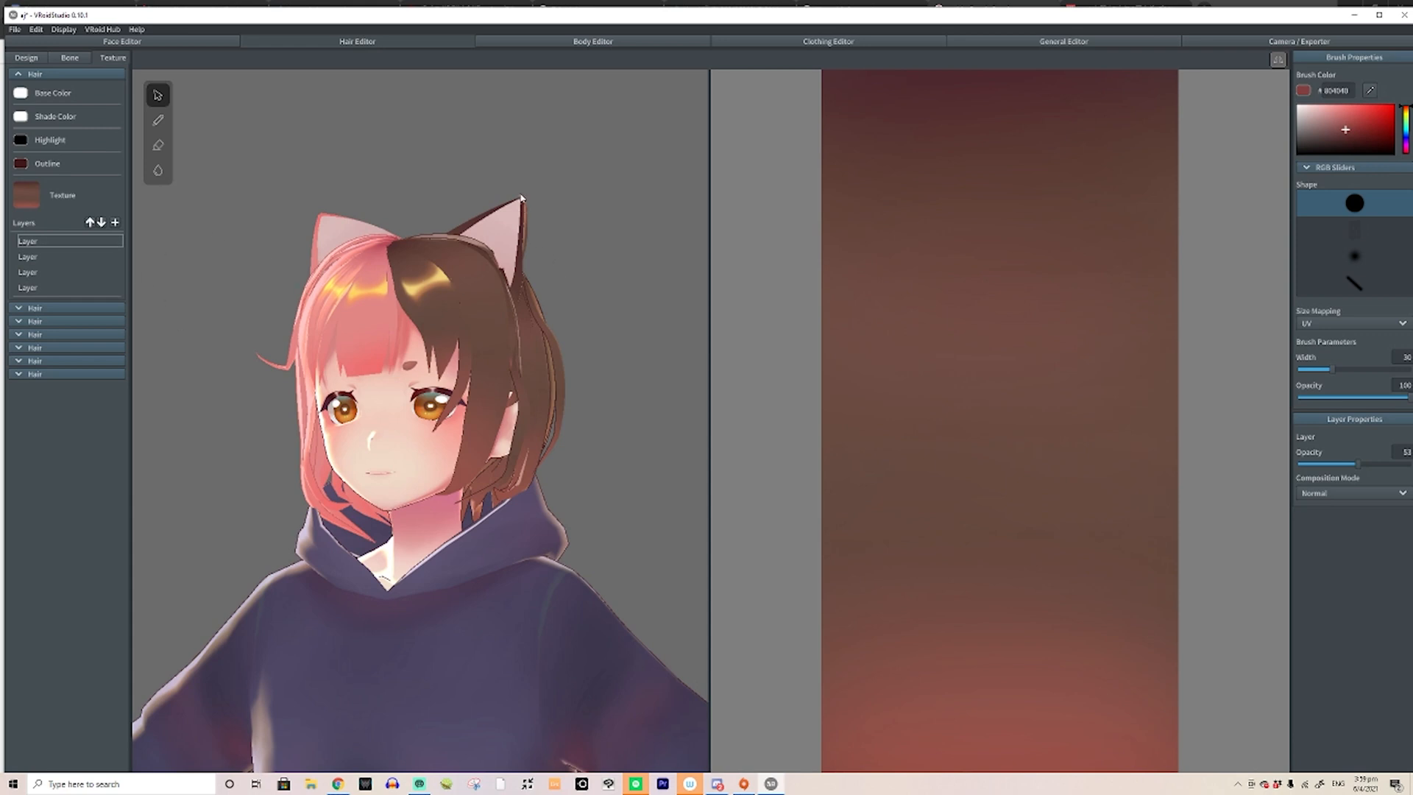
pyautogui.click(57, 302)
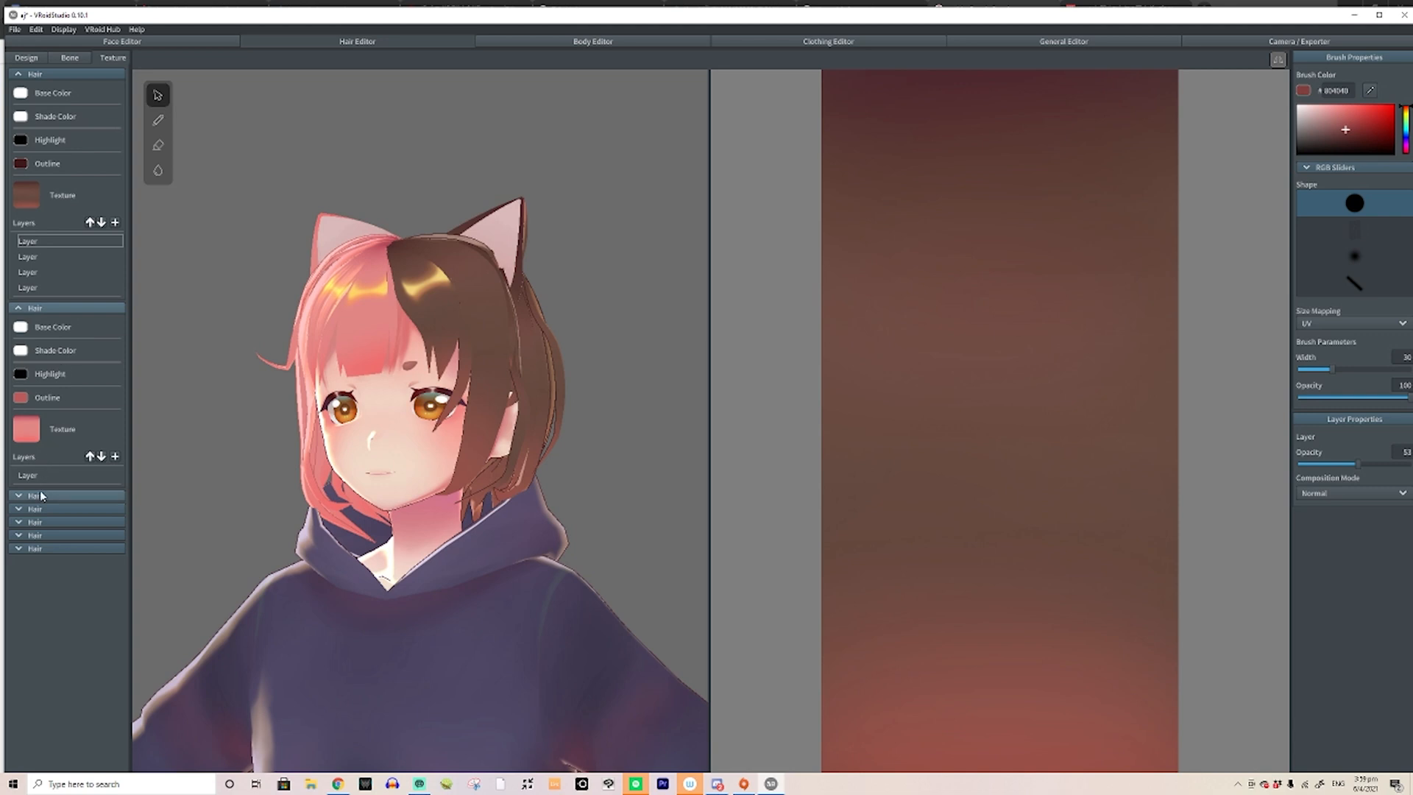
pyautogui.click(93, 307)
pyautogui.click(103, 322)
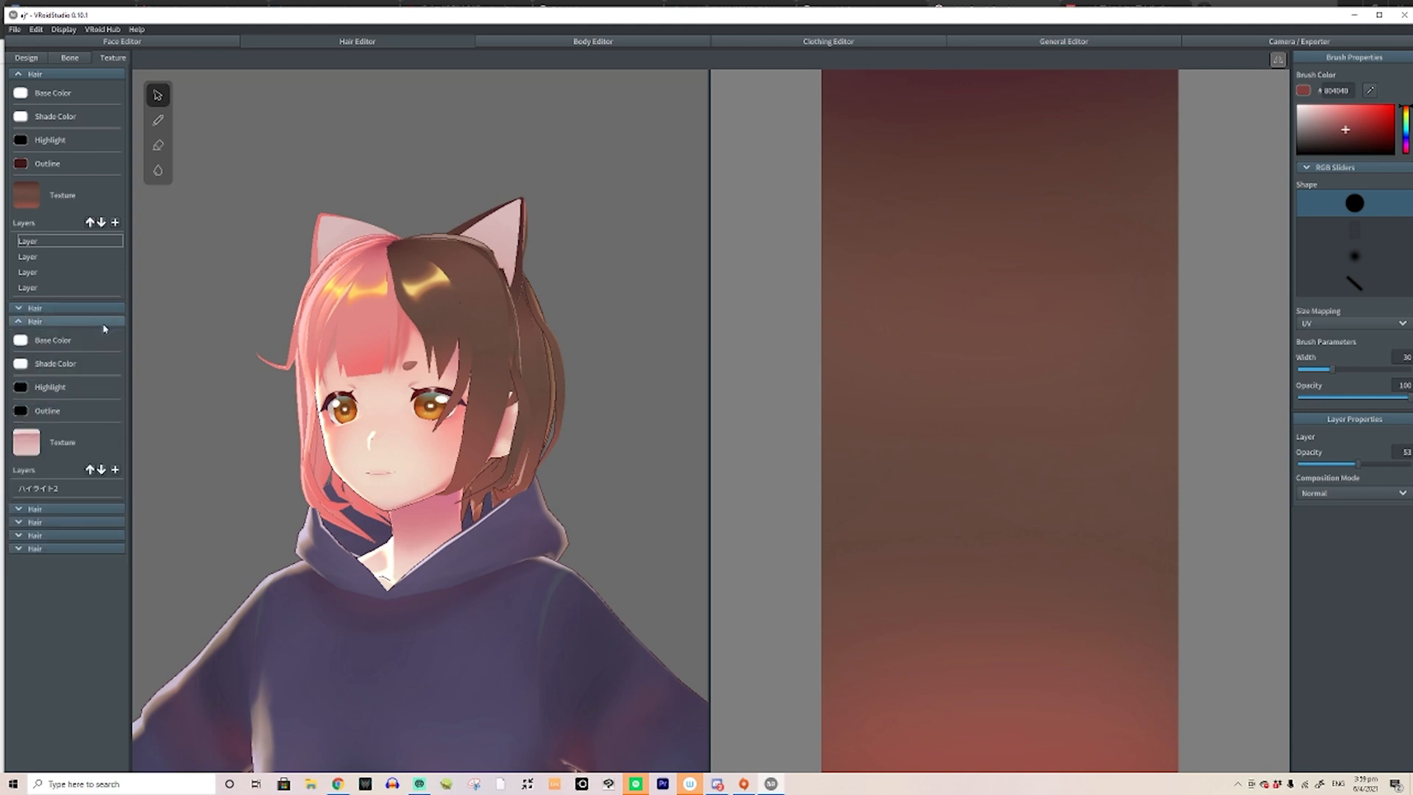
pyautogui.click(84, 321)
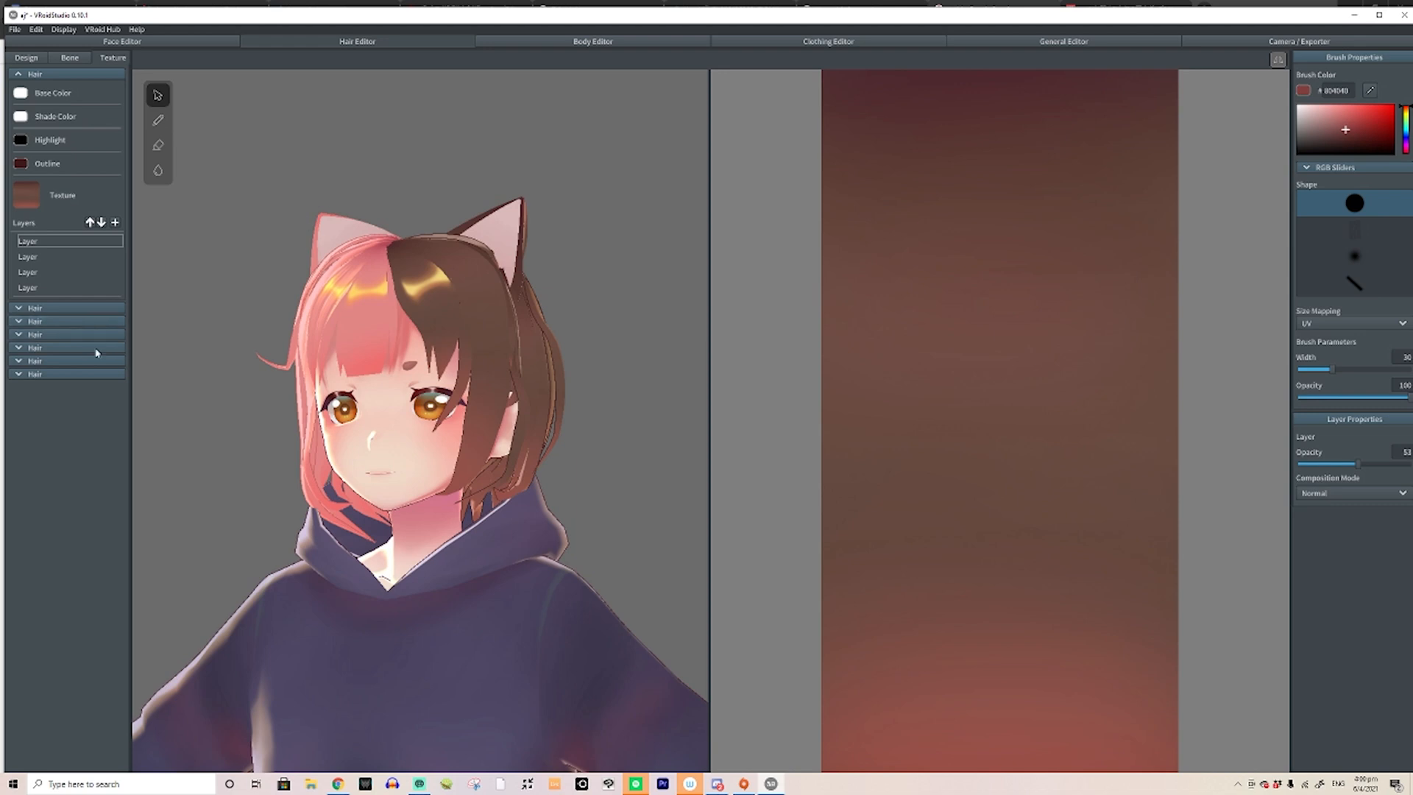
pyautogui.click(88, 349)
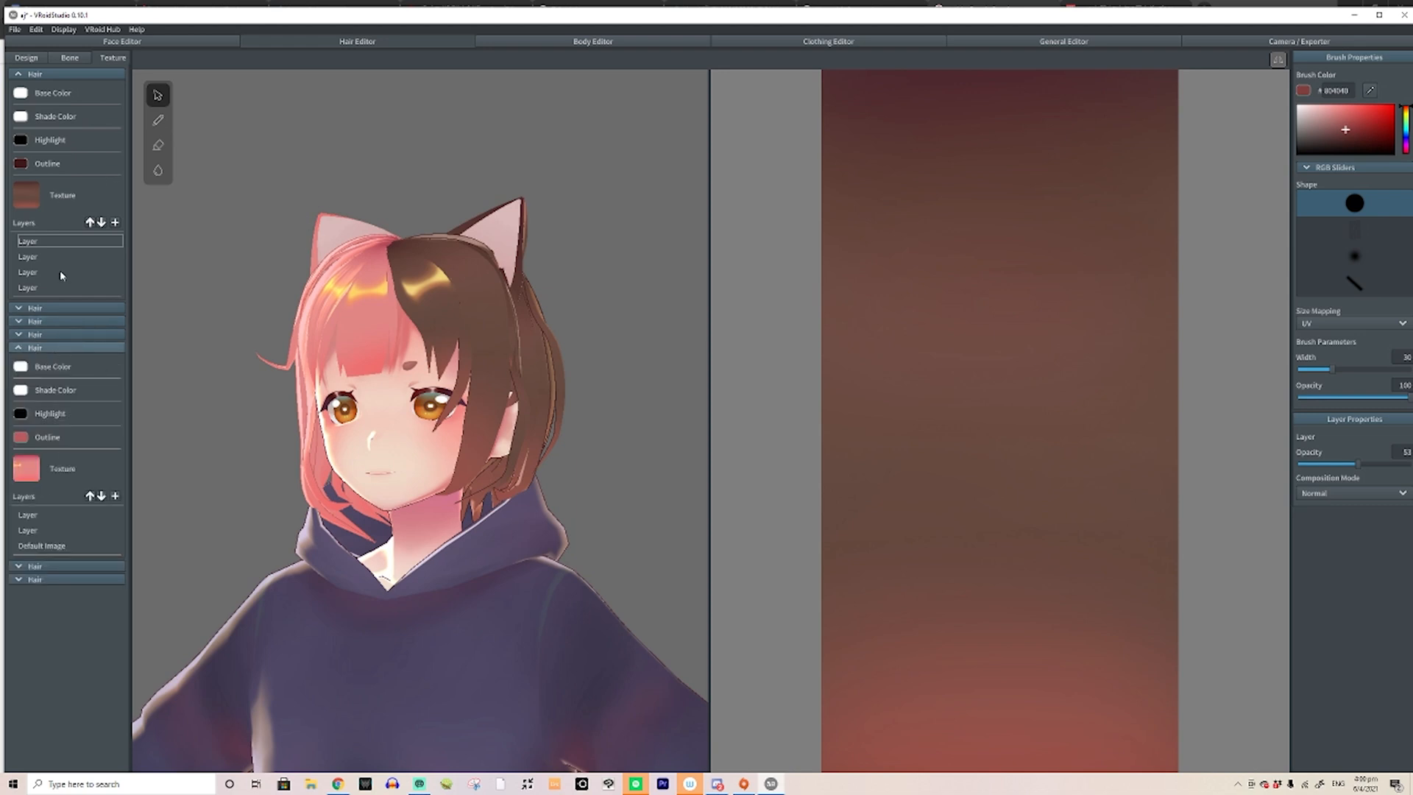
pyautogui.click(48, 306)
pyautogui.click(88, 74)
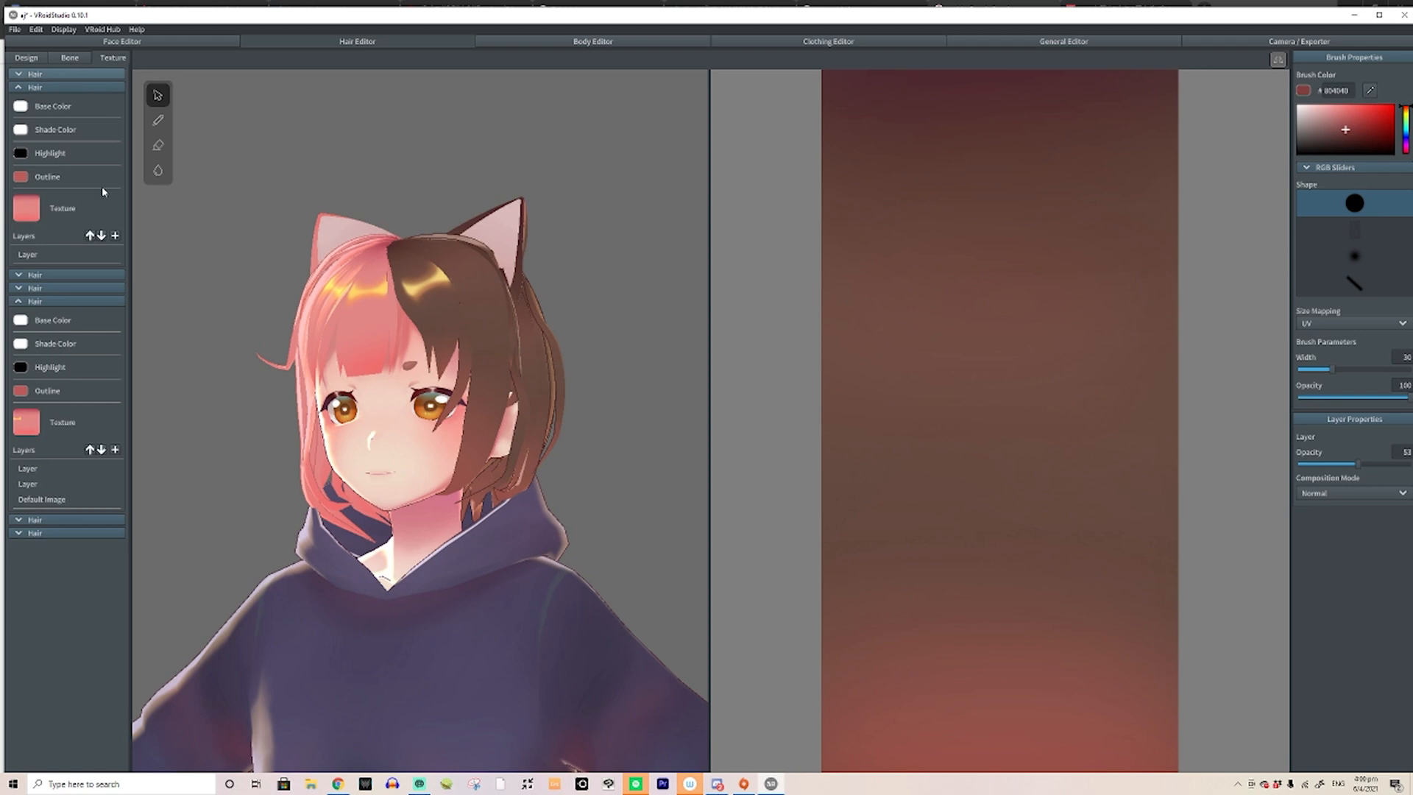
# Display the plain pink hair texture by selecting its single layer and compare it with the hair on the head's side and back
pyautogui.click(78, 258)
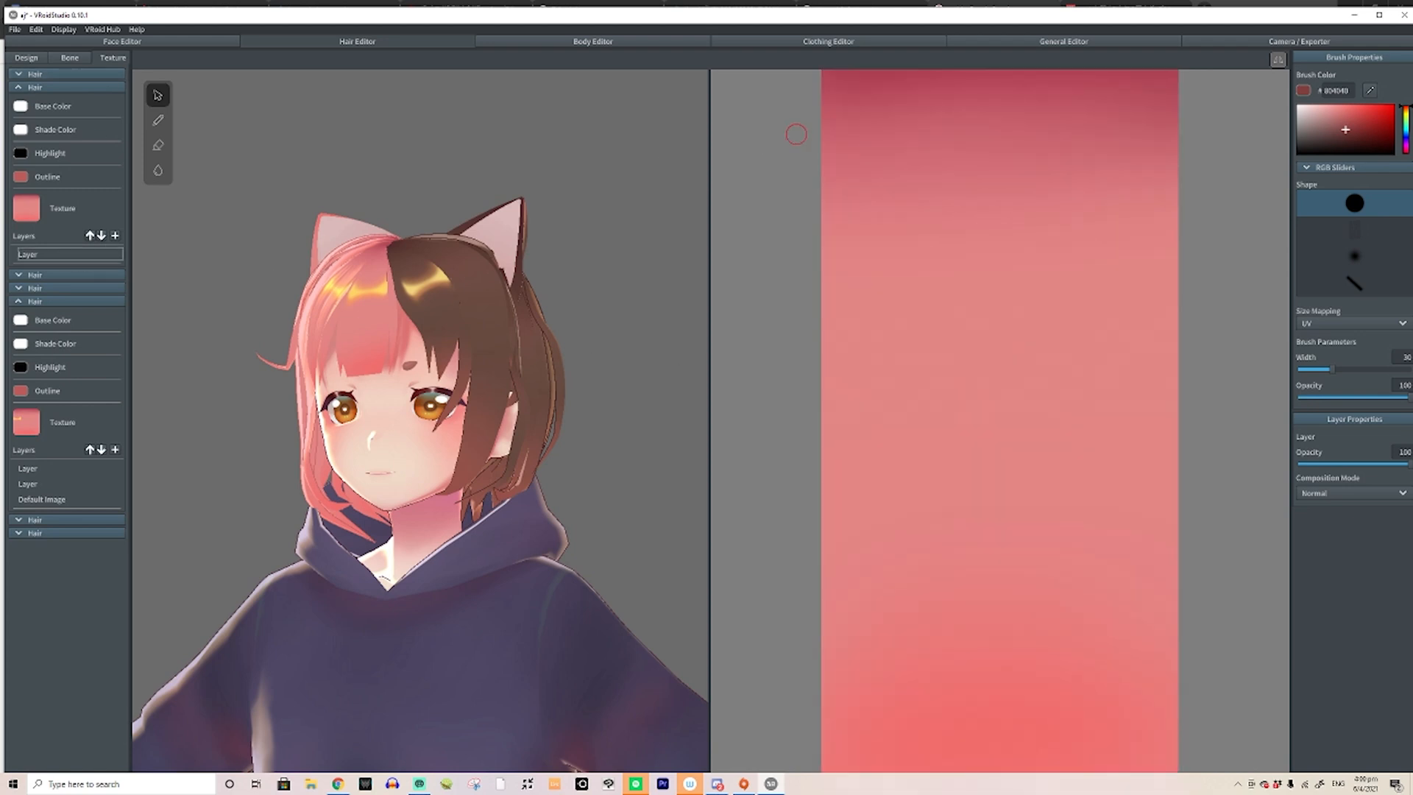
pyautogui.moveTo(451, 214); pyautogui.dragTo(553, 229, button='right')
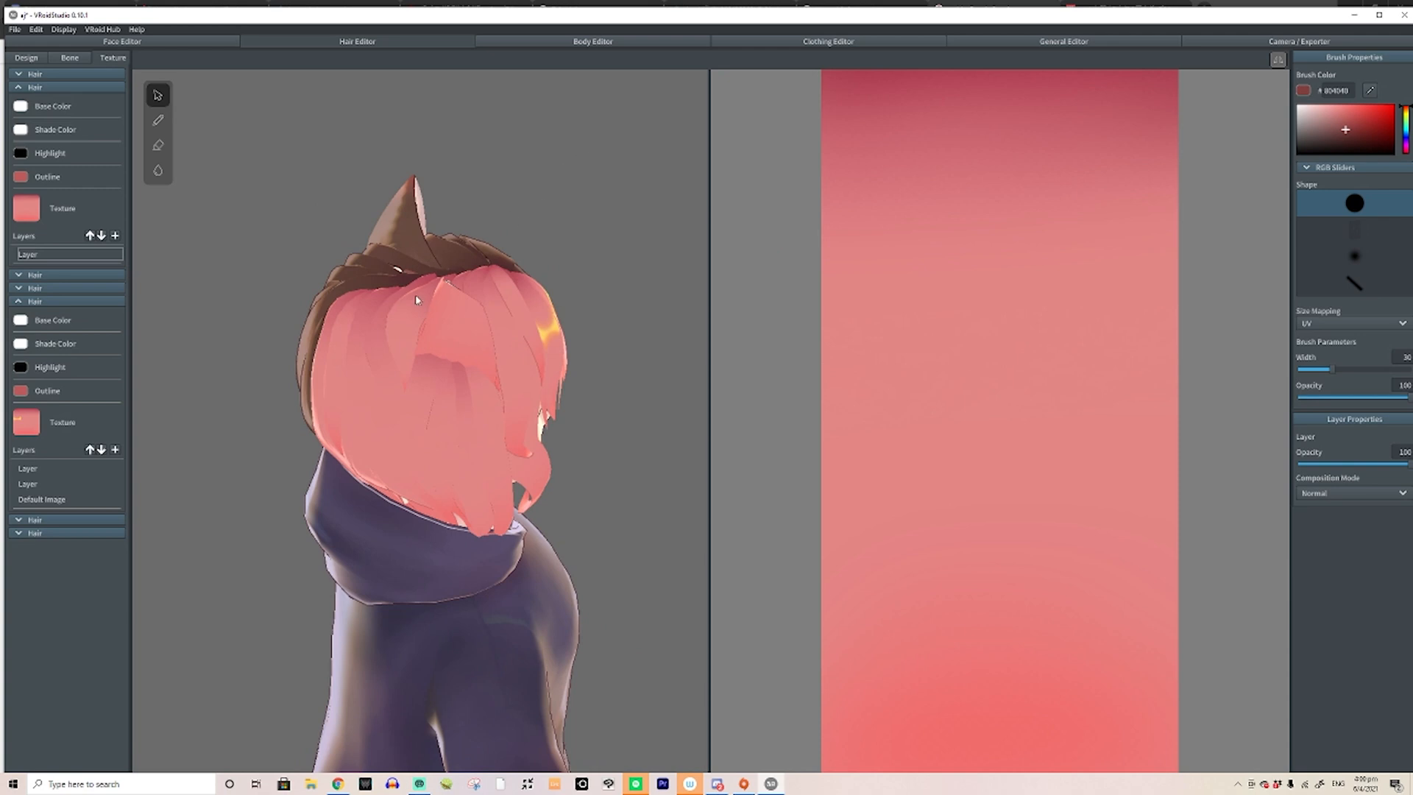
pyautogui.moveTo(437, 287); pyautogui.dragTo(491, 276, button='right')
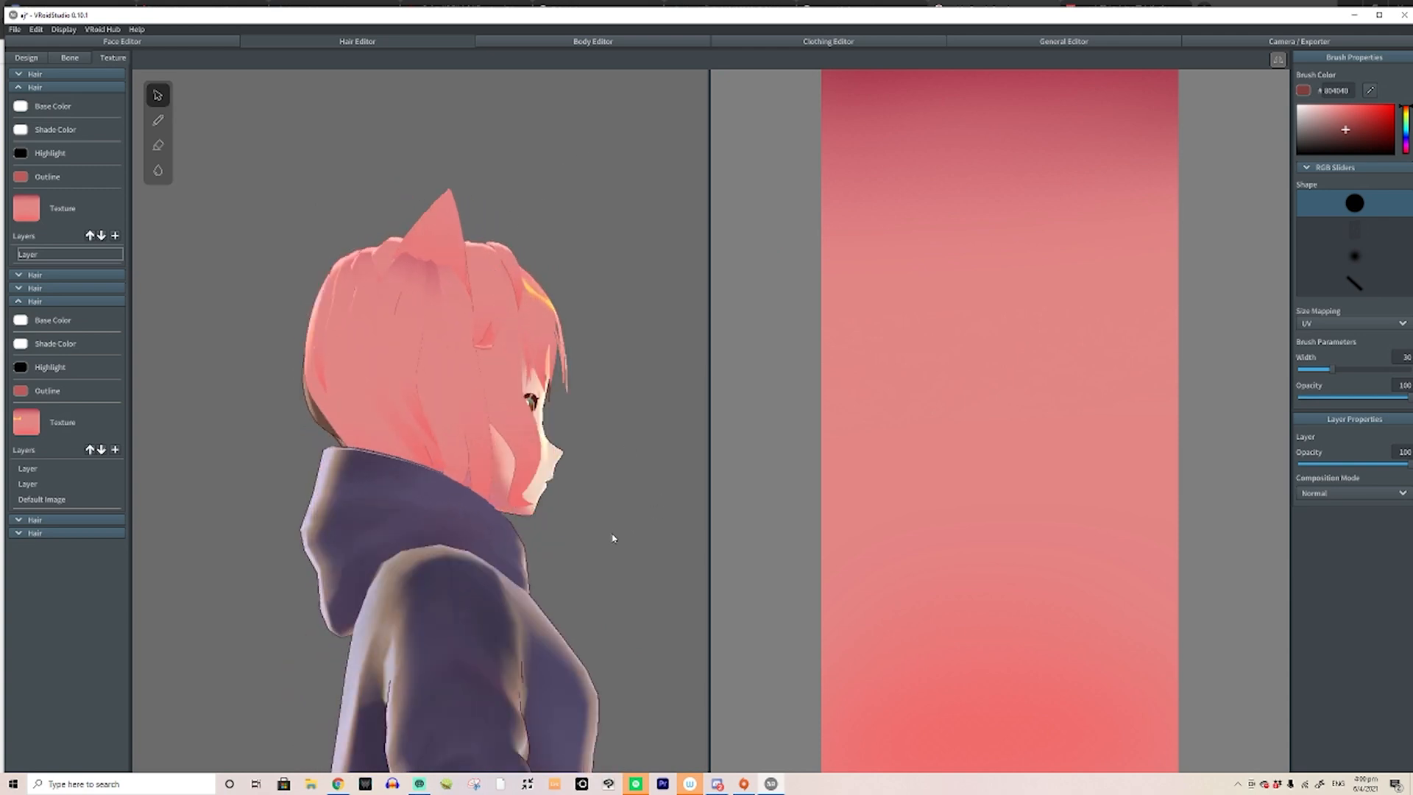
# Display the pink texture with the yellow highlight by selecting its middle layer and compare it with the bangs on the model
pyautogui.click(82, 485)
pyautogui.moveTo(397, 342); pyautogui.dragTo(456, 326, button='right')
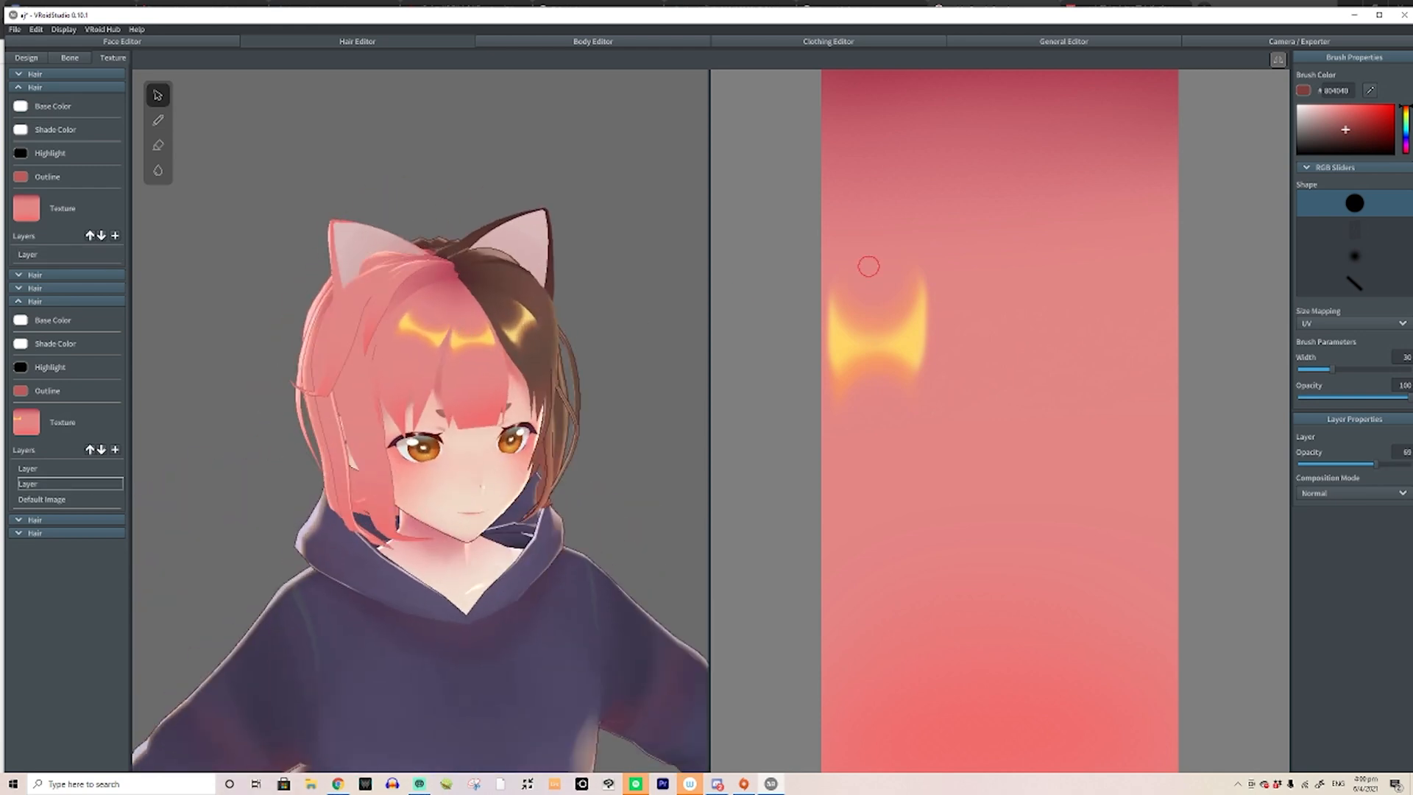
pyautogui.moveTo(477, 344)
pyautogui.mouseDown(button='right')
pyautogui.moveTo(485, 316)
pyautogui.moveTo(488, 336)
pyautogui.mouseUp(button='right')
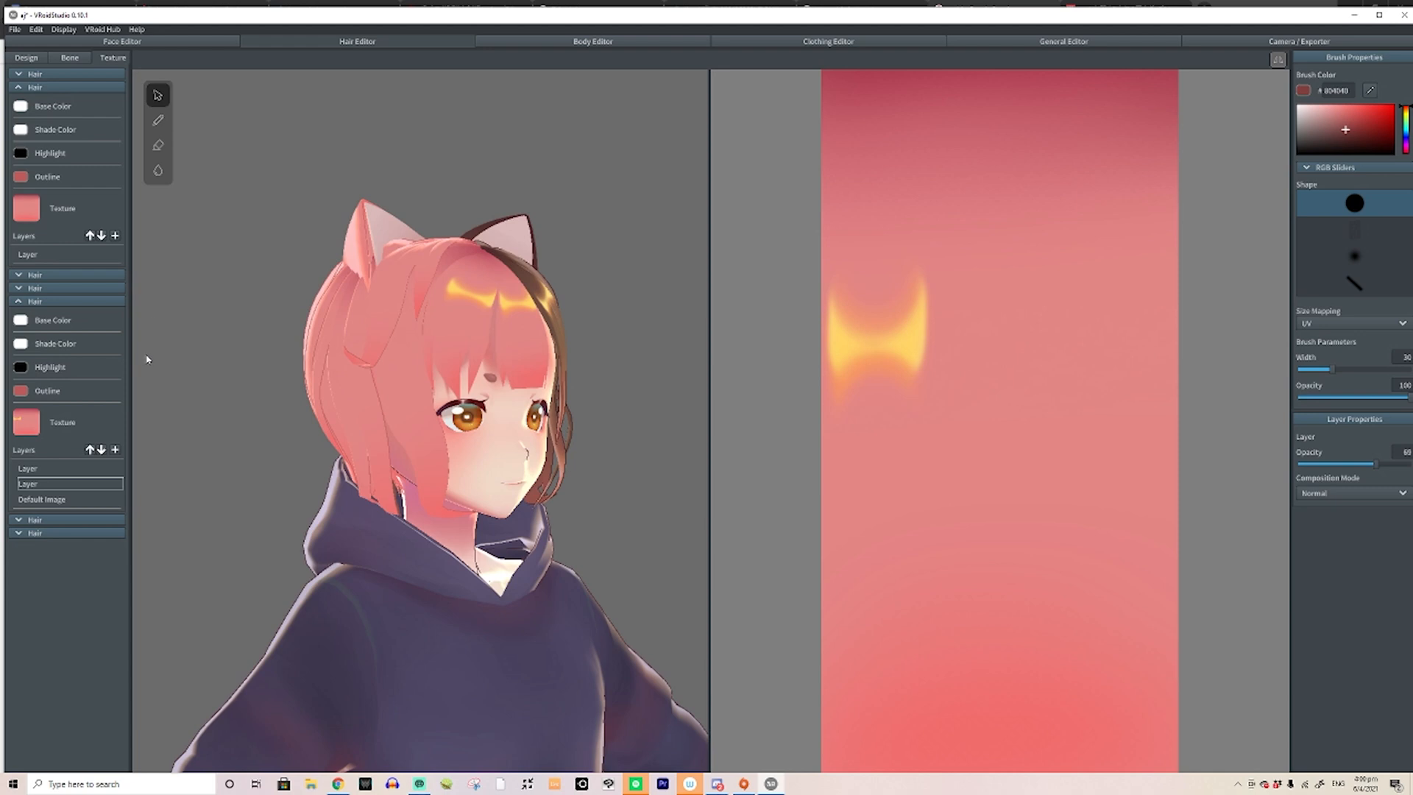
# Inspect the pink hair and its yellow highlight from the front, above and the side of the head
pyautogui.moveTo(378, 283); pyautogui.dragTo(355, 286, button='right')
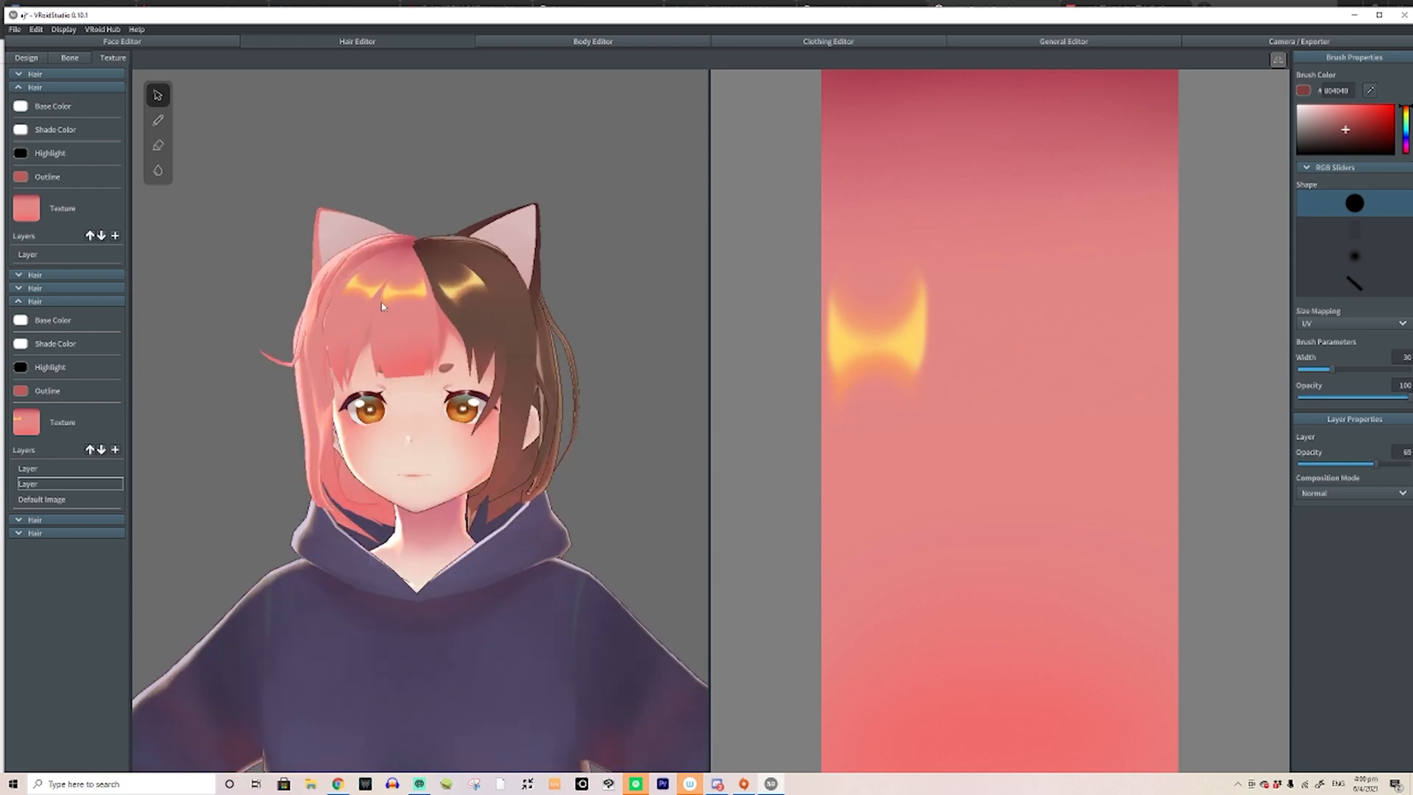
pyautogui.moveTo(499, 327); pyautogui.dragTo(482, 381, button='right')
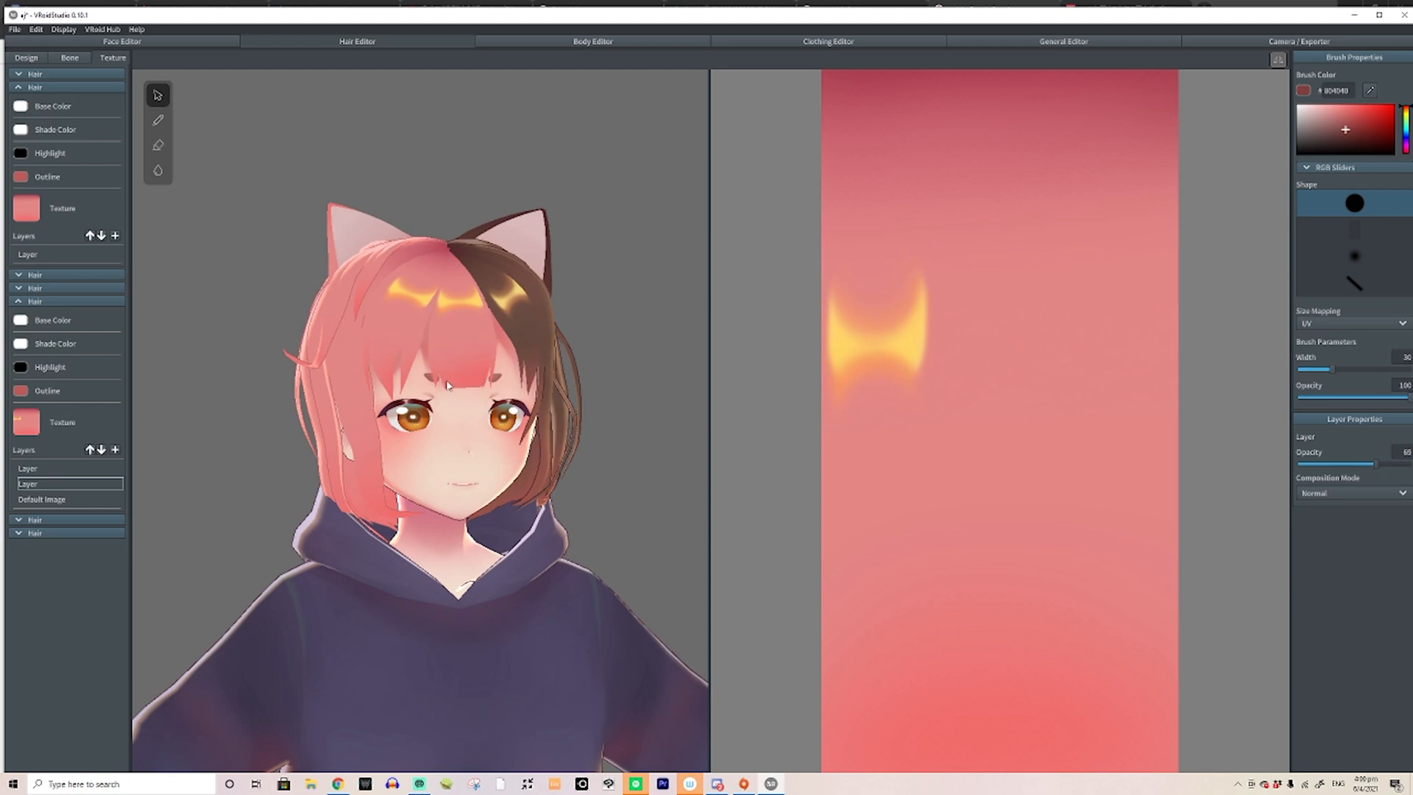
pyautogui.moveTo(327, 413); pyautogui.dragTo(431, 367, button='right')
pyautogui.moveTo(362, 397); pyautogui.dragTo(393, 479, button='right')
pyautogui.moveTo(498, 507); pyautogui.dragTo(486, 496, button='right')
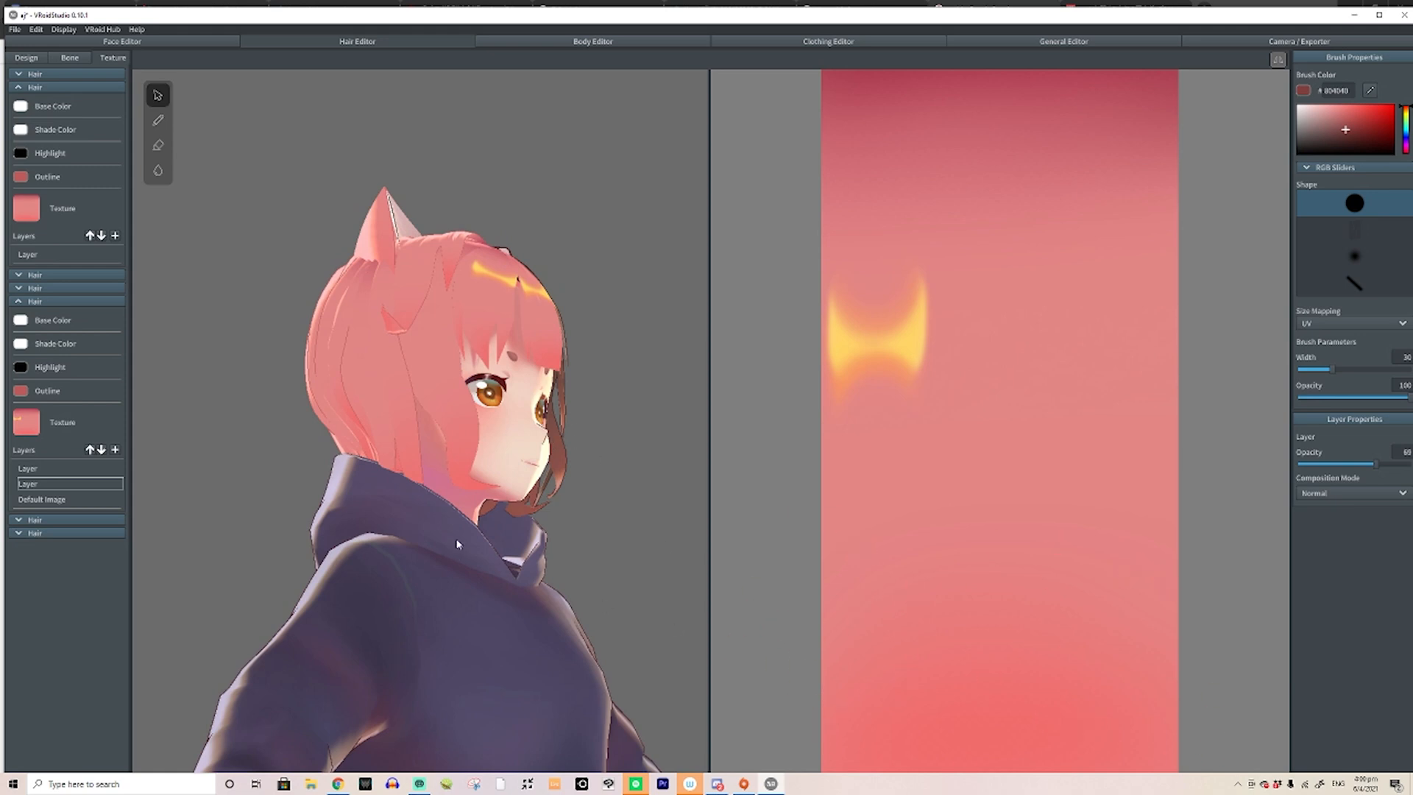
pyautogui.moveTo(439, 448); pyautogui.dragTo(421, 455, button='right')
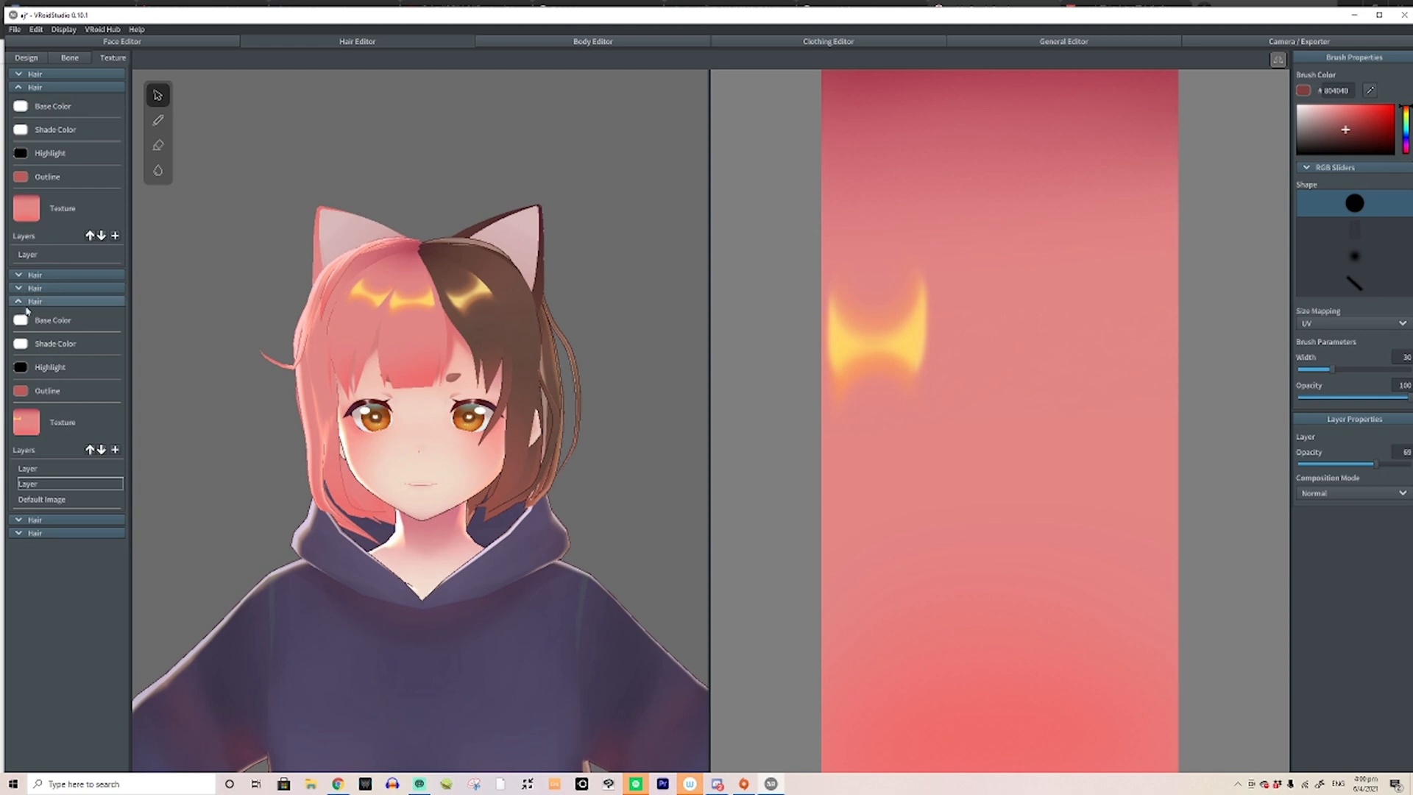
# Try a light violet-blue highlight color on the bangs' pink material and inspect the shine up close
pyautogui.click(22, 369)
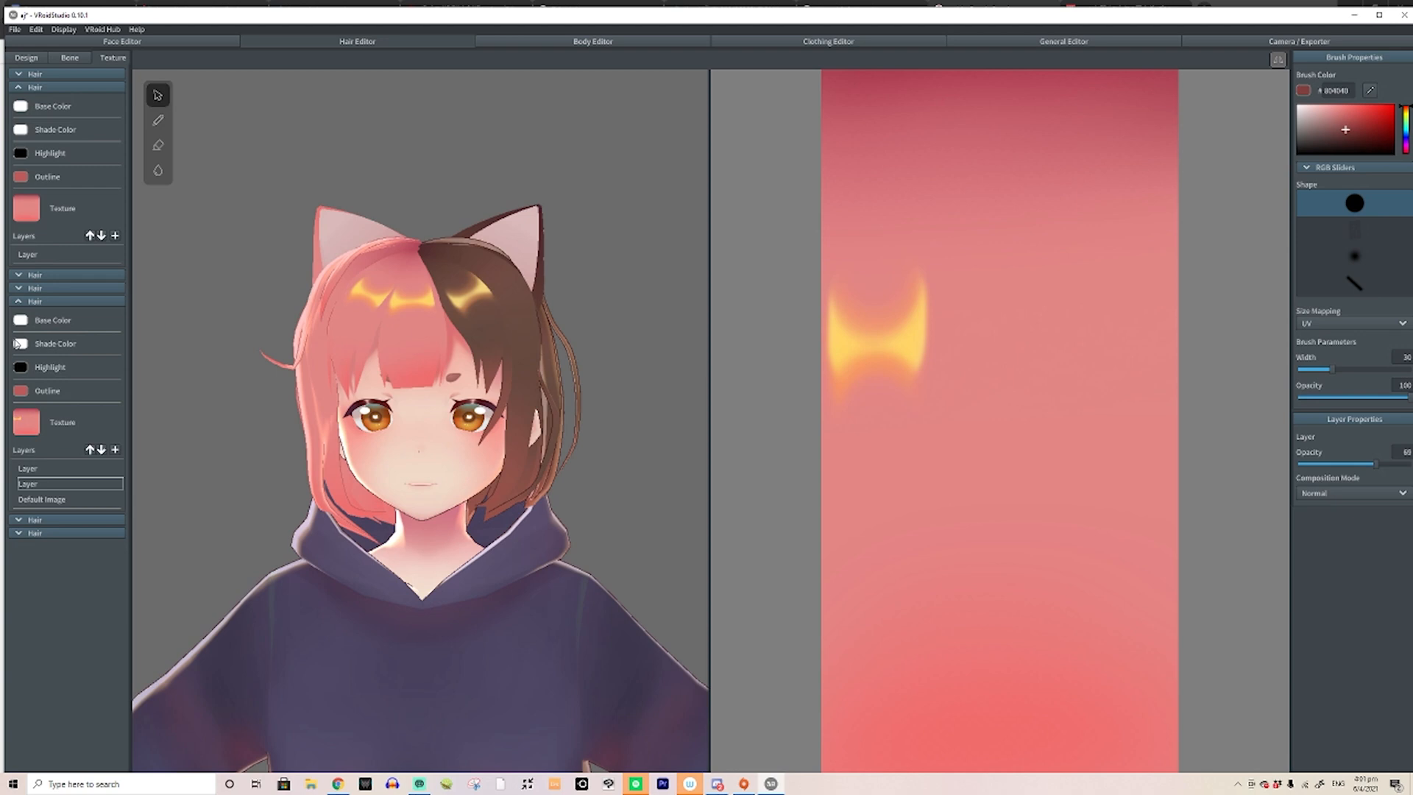
pyautogui.click(21, 368)
pyautogui.click(73, 390)
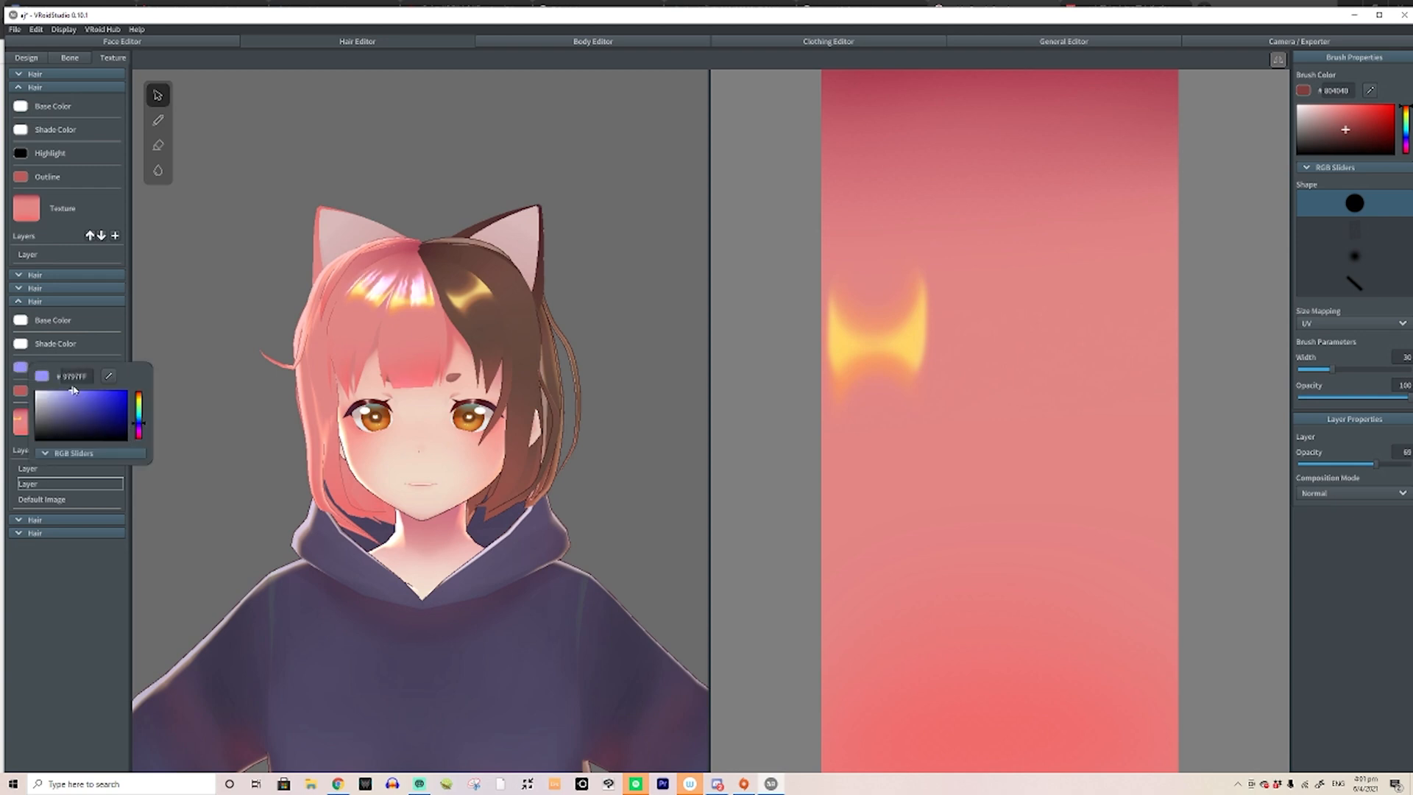
pyautogui.click(386, 379)
pyautogui.moveTo(378, 413); pyautogui.dragTo(460, 482, button='right')
pyautogui.scroll(4, 491, 474)
pyautogui.scroll(3, 491, 474)
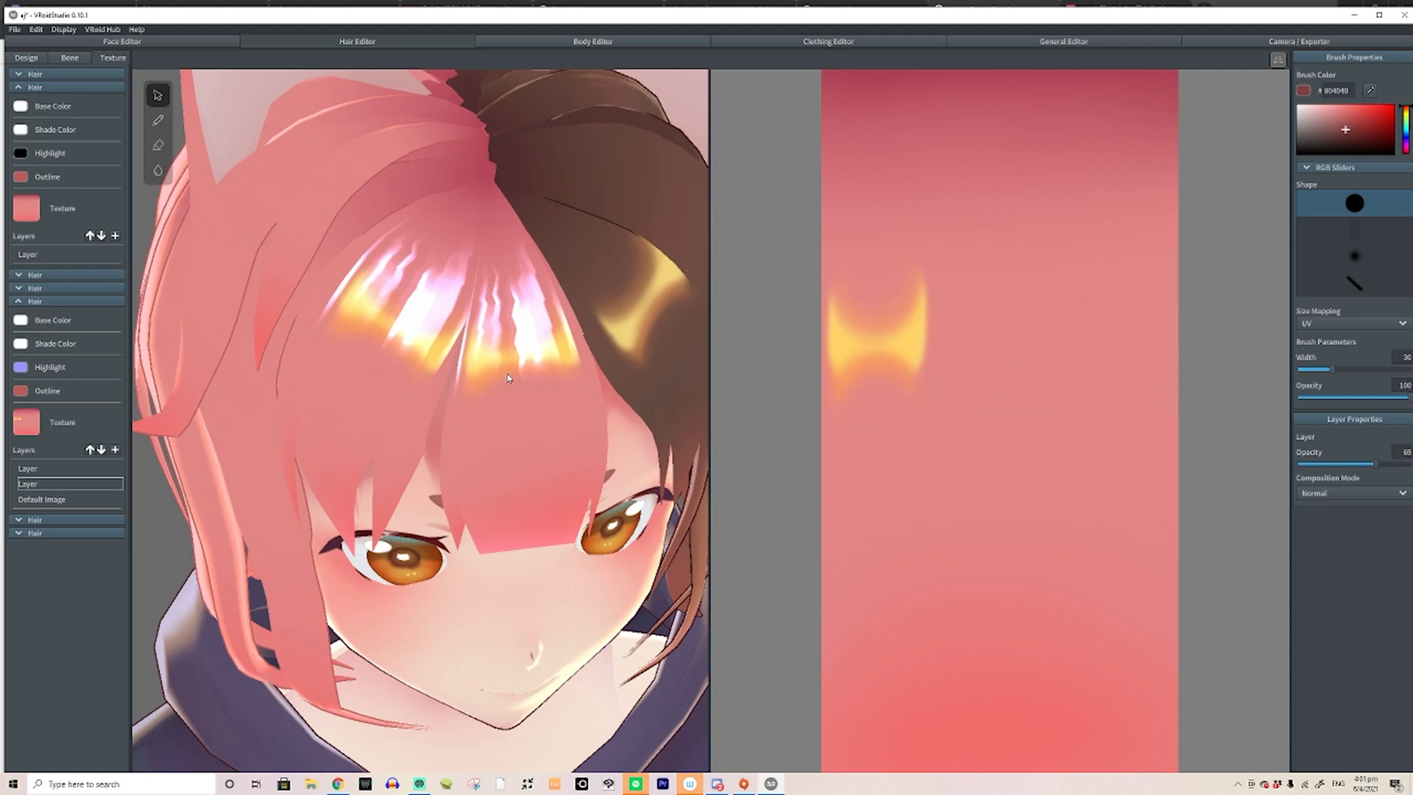
pyautogui.scroll(-5, 508, 378)
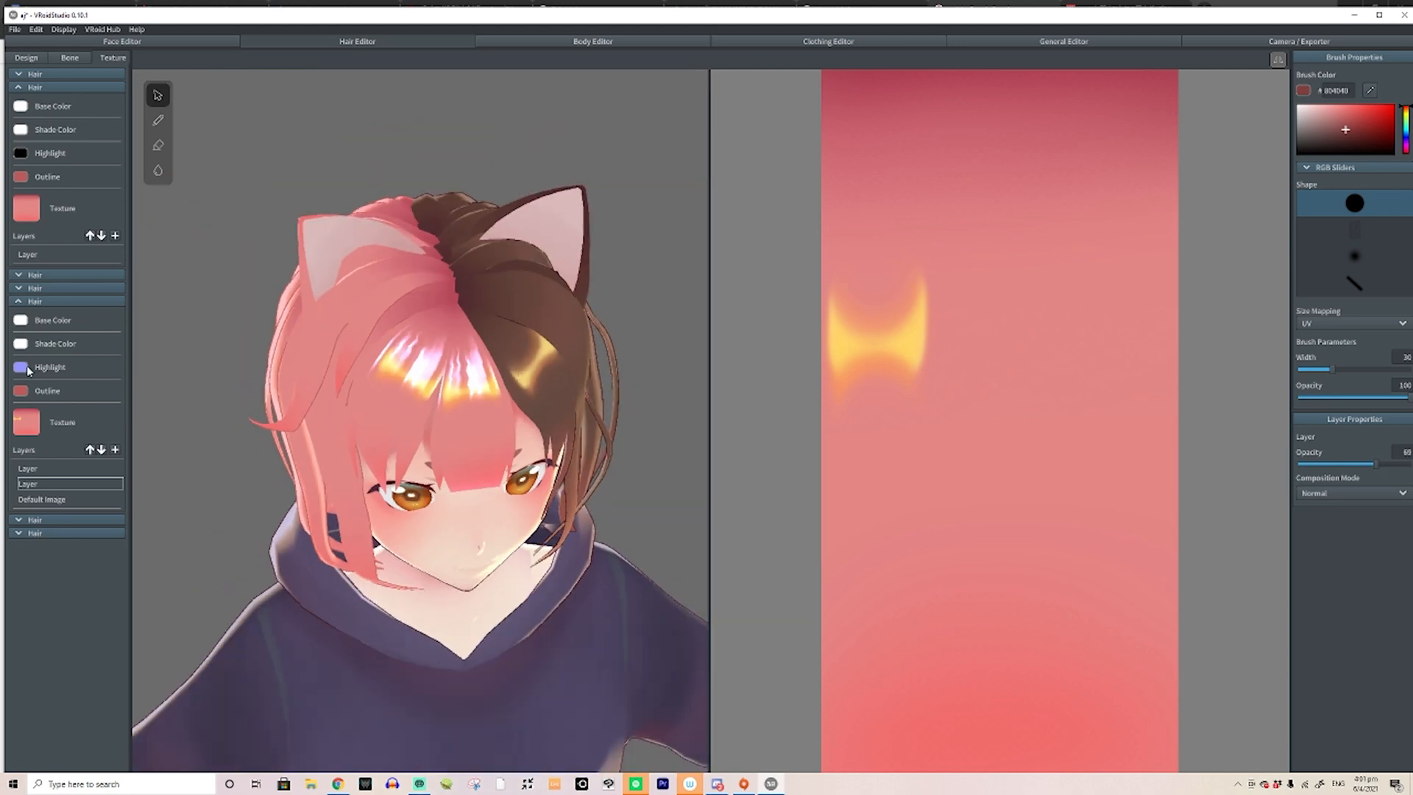
# Restore the bangs material's highlight color to black and check its shade color without changing it
pyautogui.click(22, 368)
pyautogui.click(185, 365)
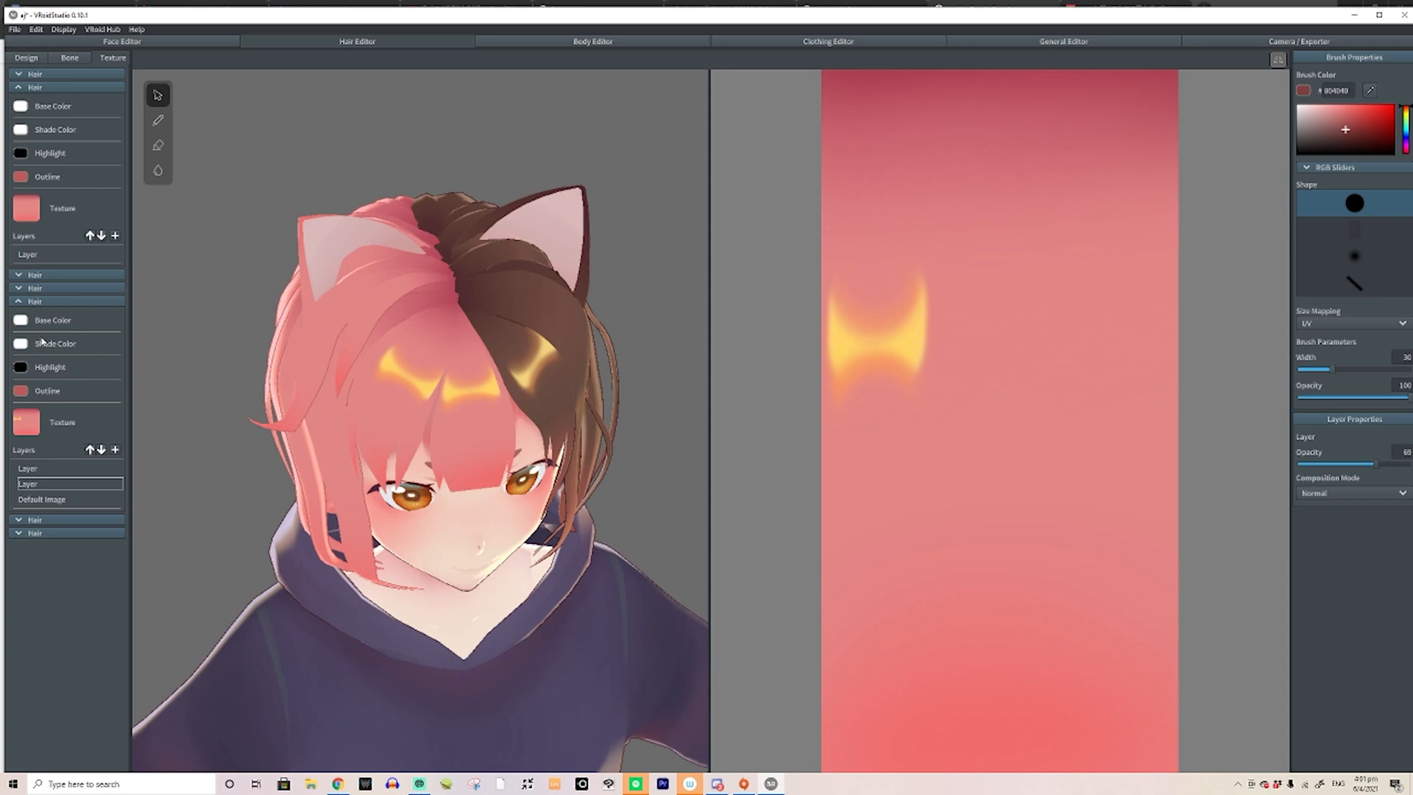
pyautogui.click(20, 345)
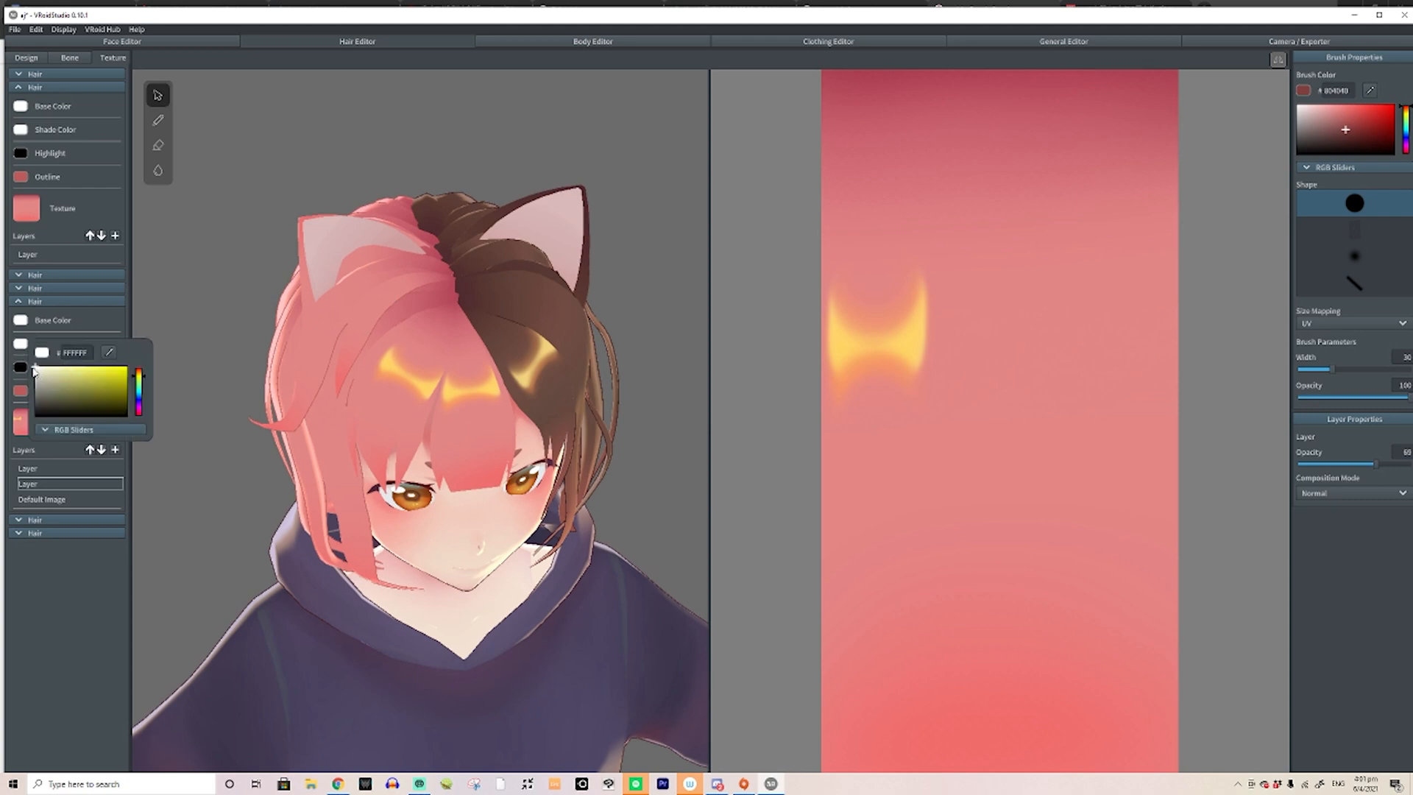
pyautogui.click(167, 262)
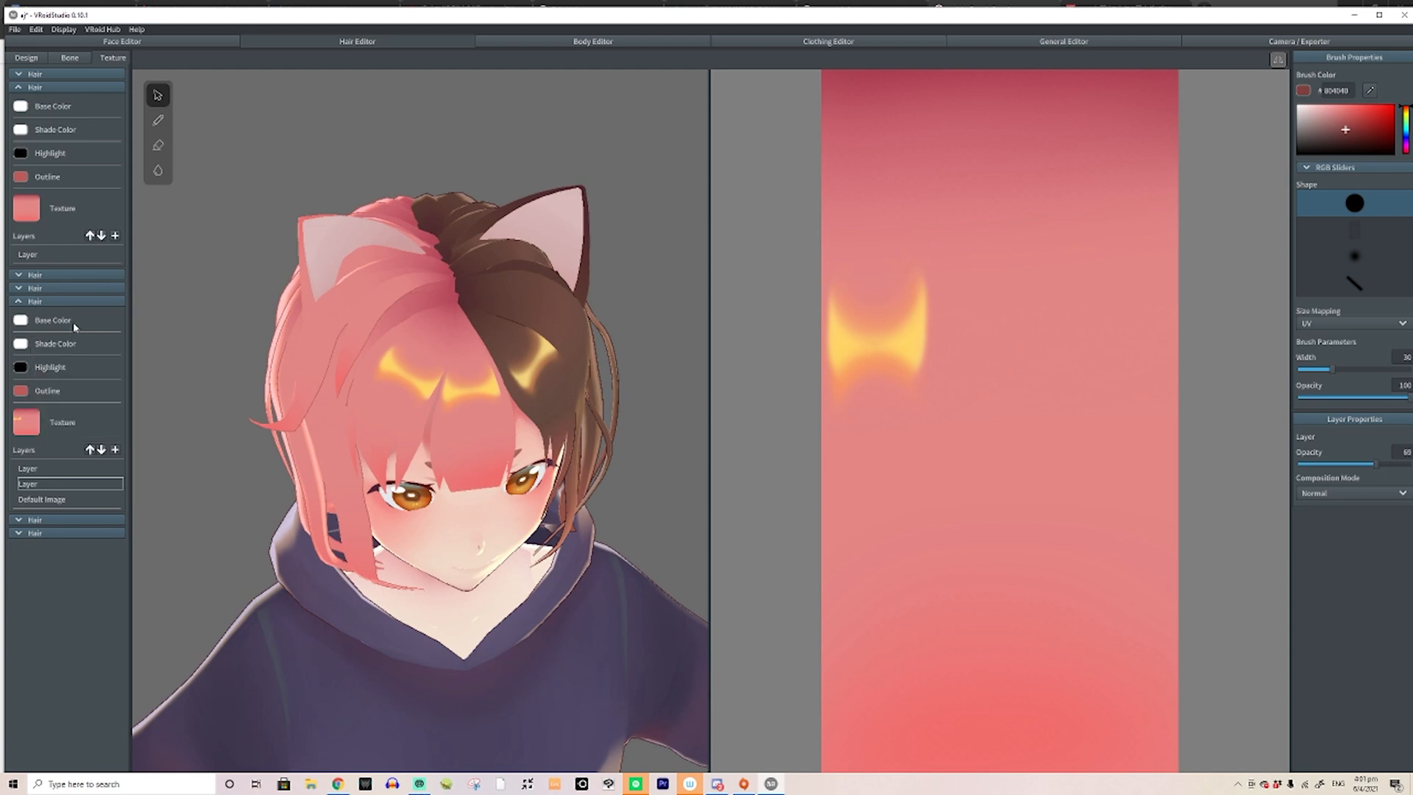
pyautogui.moveTo(465, 304); pyautogui.dragTo(405, 246, button='right')
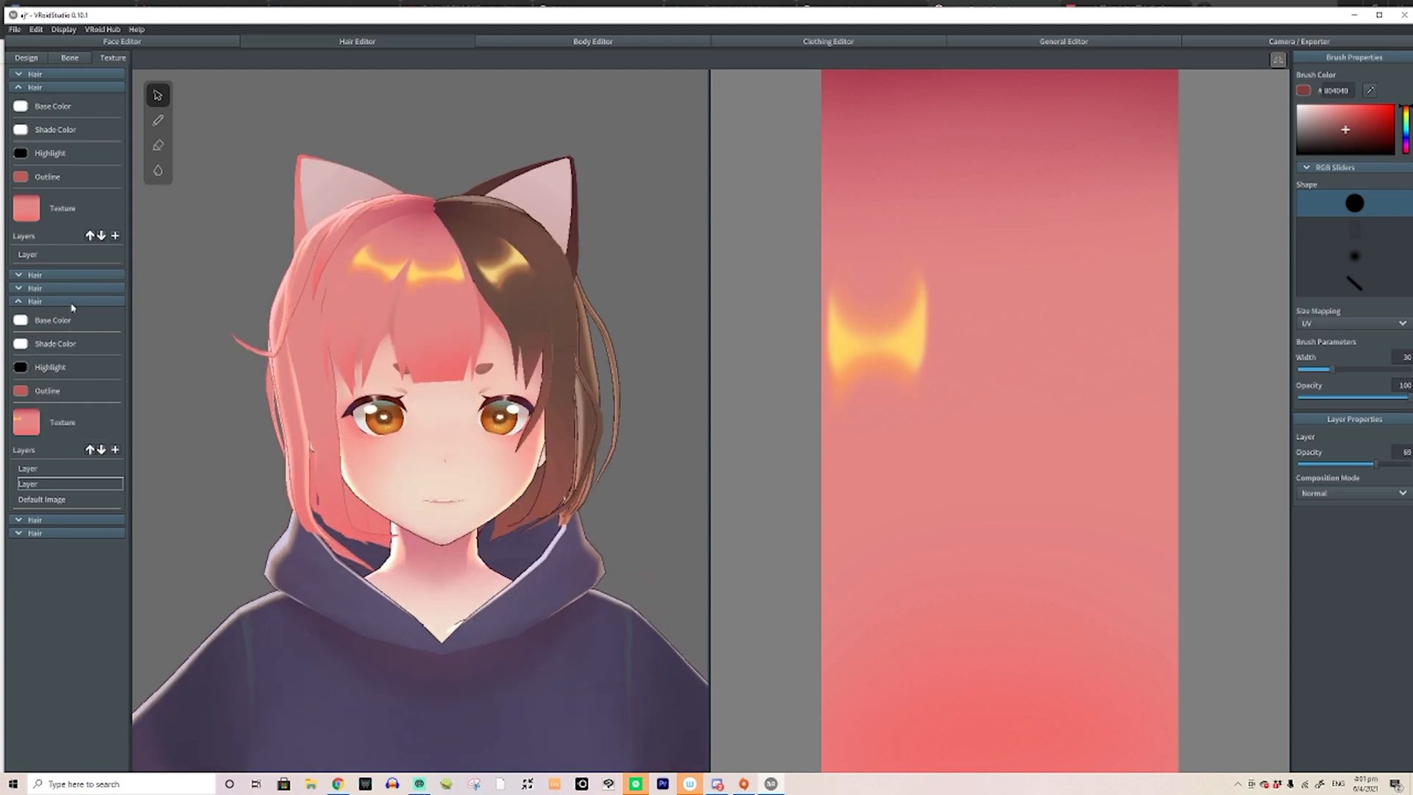
# Try pure yellow, FFFF00, as the base color of the bangs' material and view the bangs on the head
pyautogui.click(21, 322)
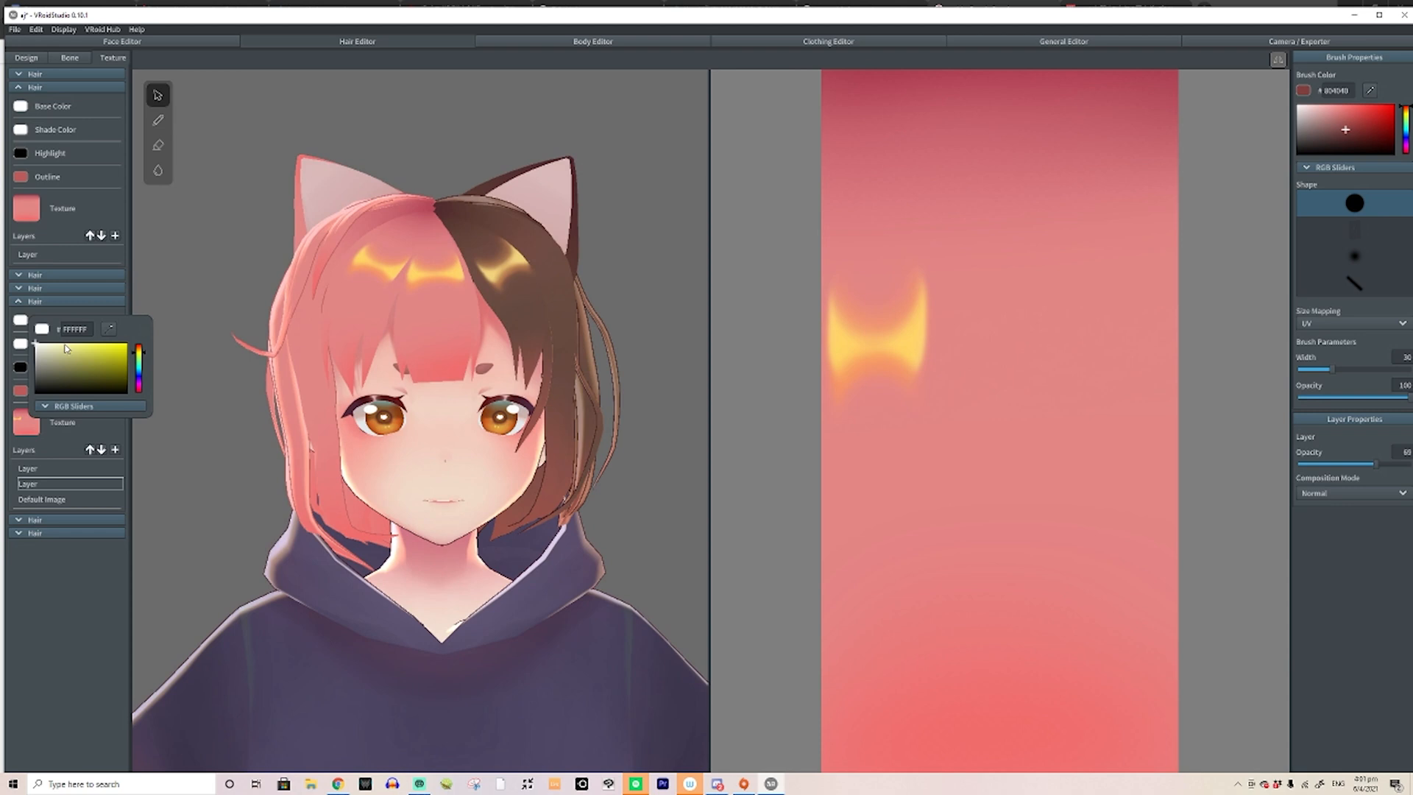
pyautogui.moveTo(87, 364); pyautogui.dragTo(169, 308)
pyautogui.click(176, 231)
pyautogui.moveTo(177, 230); pyautogui.dragTo(468, 325, button='right')
pyautogui.moveTo(564, 409); pyautogui.dragTo(463, 404, button='right')
# Restore the base color of the bangs' material to white
pyautogui.click(19, 323)
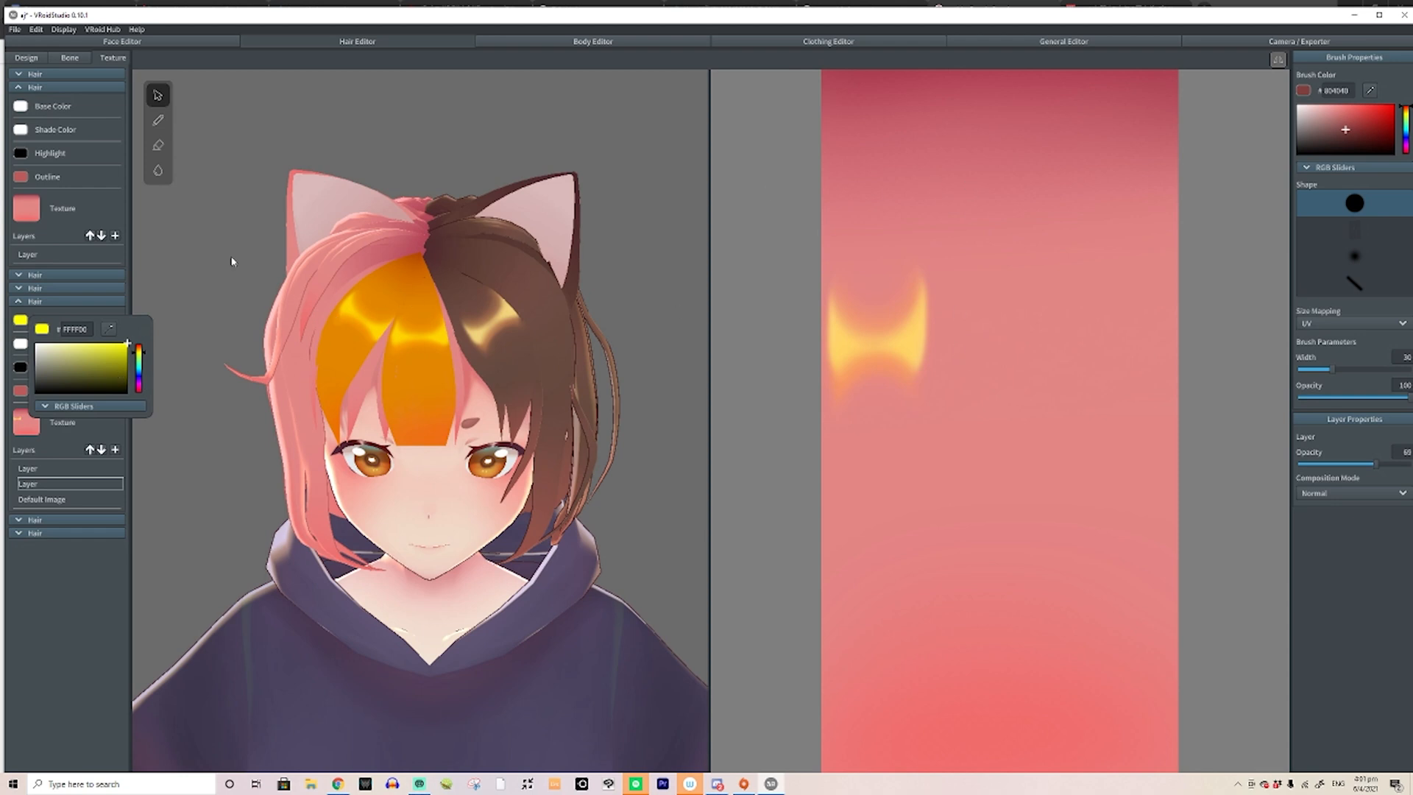
pyautogui.moveTo(81, 368); pyautogui.dragTo(3, 329)
pyautogui.click(242, 206)
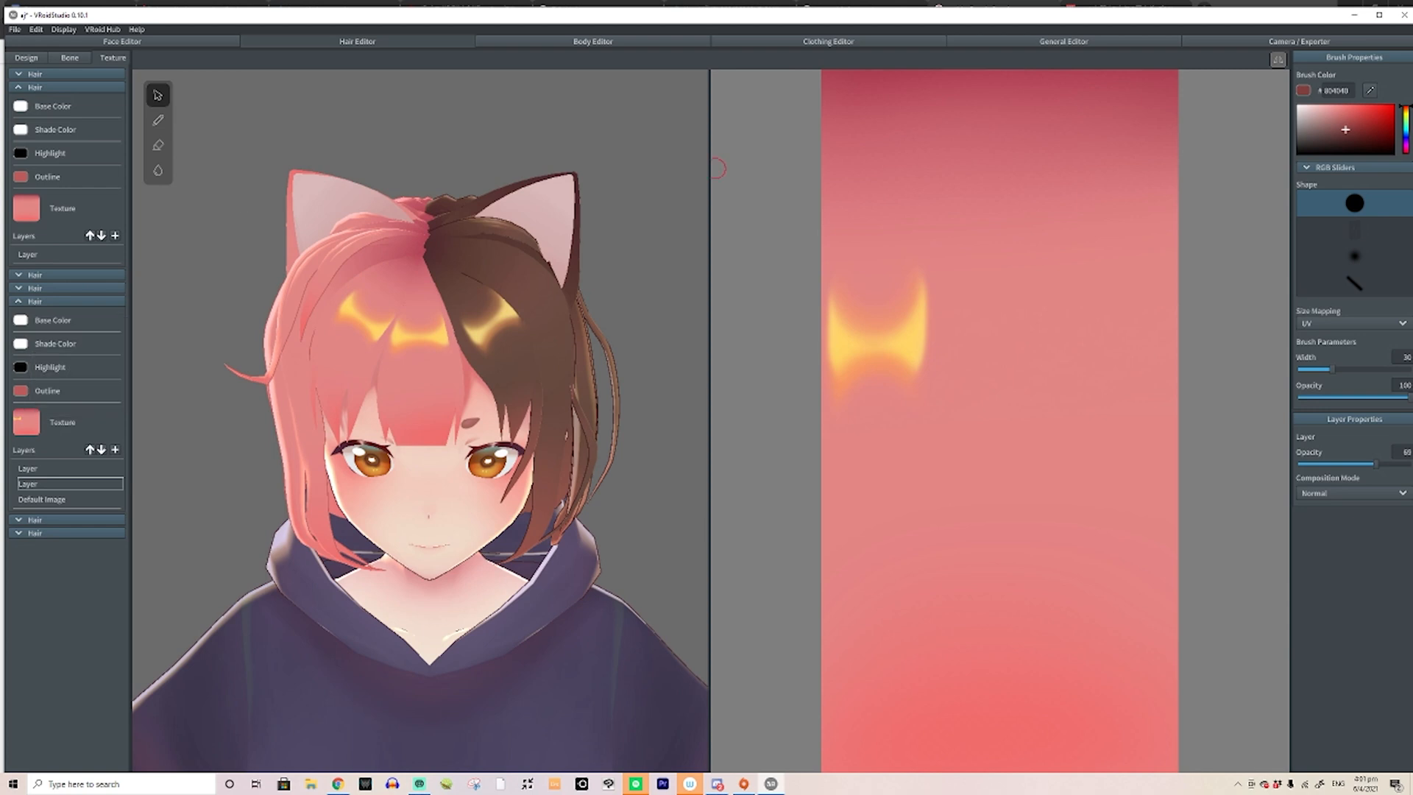
# Set the brush color to light green and try a diagonal stroke above the texture's yellow highlight, undoing it
pyautogui.click(1348, 109)
pyautogui.click(1339, 104)
pyautogui.click(1405, 121)
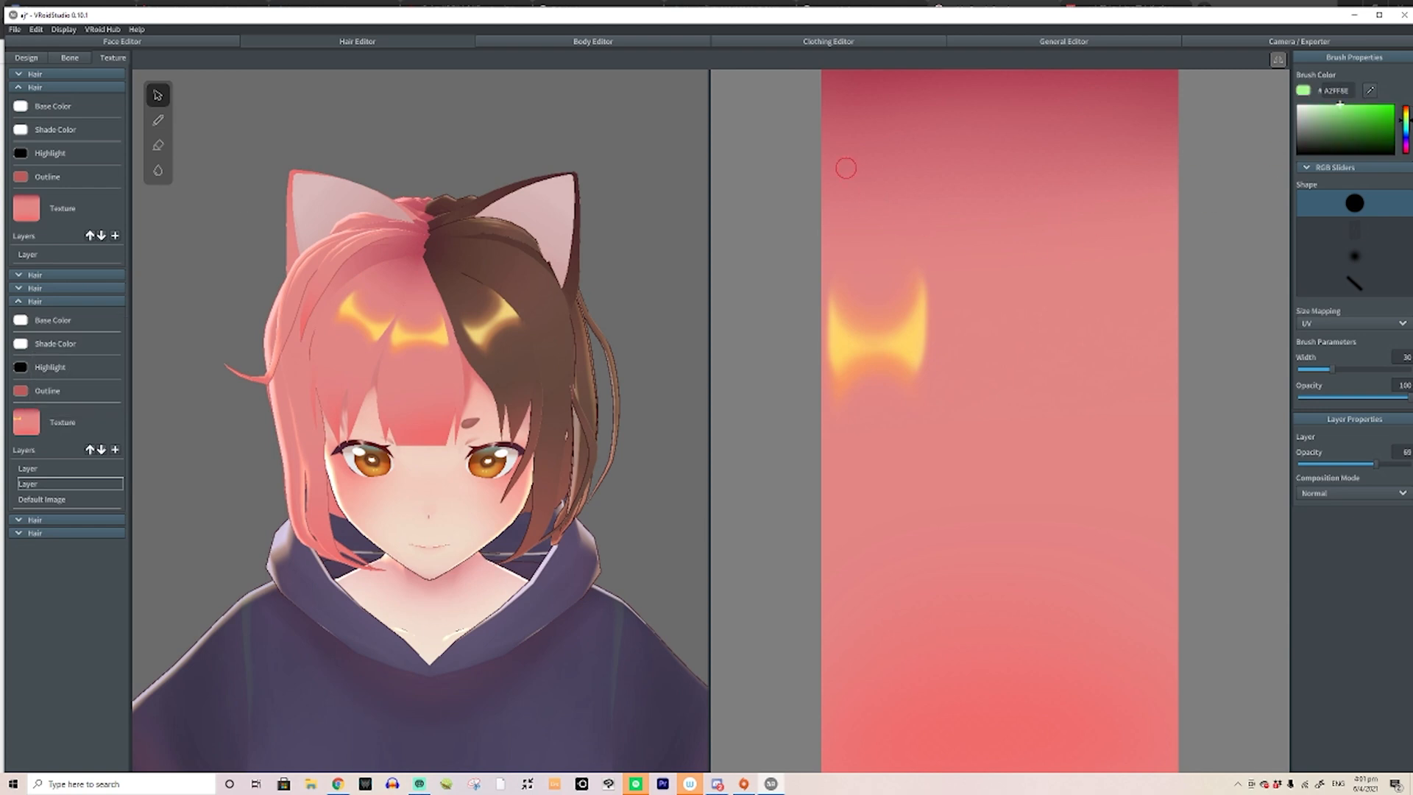
pyautogui.moveTo(859, 129); pyautogui.dragTo(835, 250)
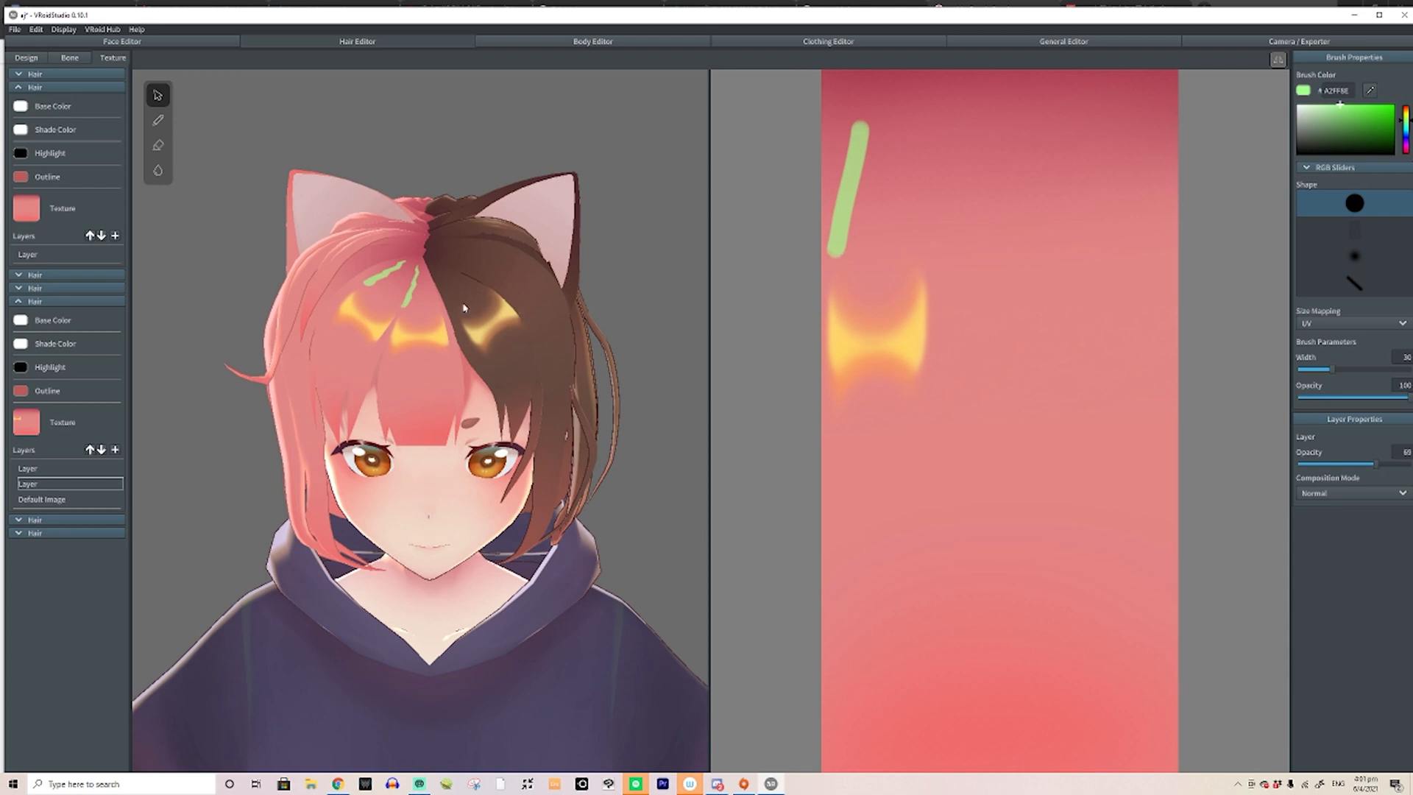
pyautogui.hotkey('ctrl', 'z')
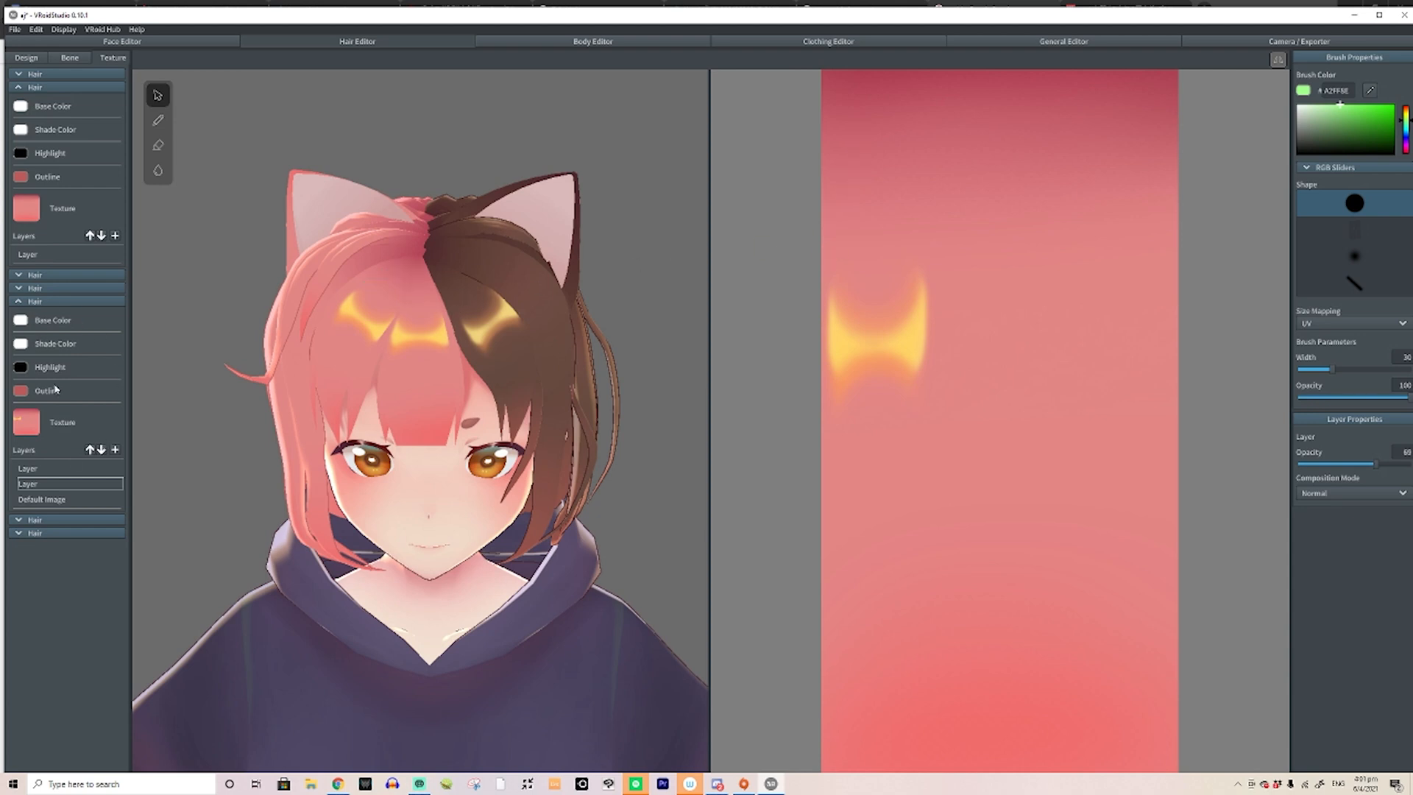
# Open the bangs material's shade color and try adjusting it
pyautogui.click(29, 346)
pyautogui.moveTo(107, 402)
pyautogui.mouseDown()
pyautogui.moveTo(128, 412)
pyautogui.moveTo(73, 376)
pyautogui.moveTo(98, 390)
pyautogui.moveTo(80, 438)
pyautogui.mouseUp()
pyautogui.click(190, 265)
# Examine the bangs, eyes, nose and face shading up close and from farther away
pyautogui.scroll(2, 390, 407)
pyautogui.scroll(3, 389, 407)
pyautogui.moveTo(398, 432); pyautogui.dragTo(395, 415, button='right')
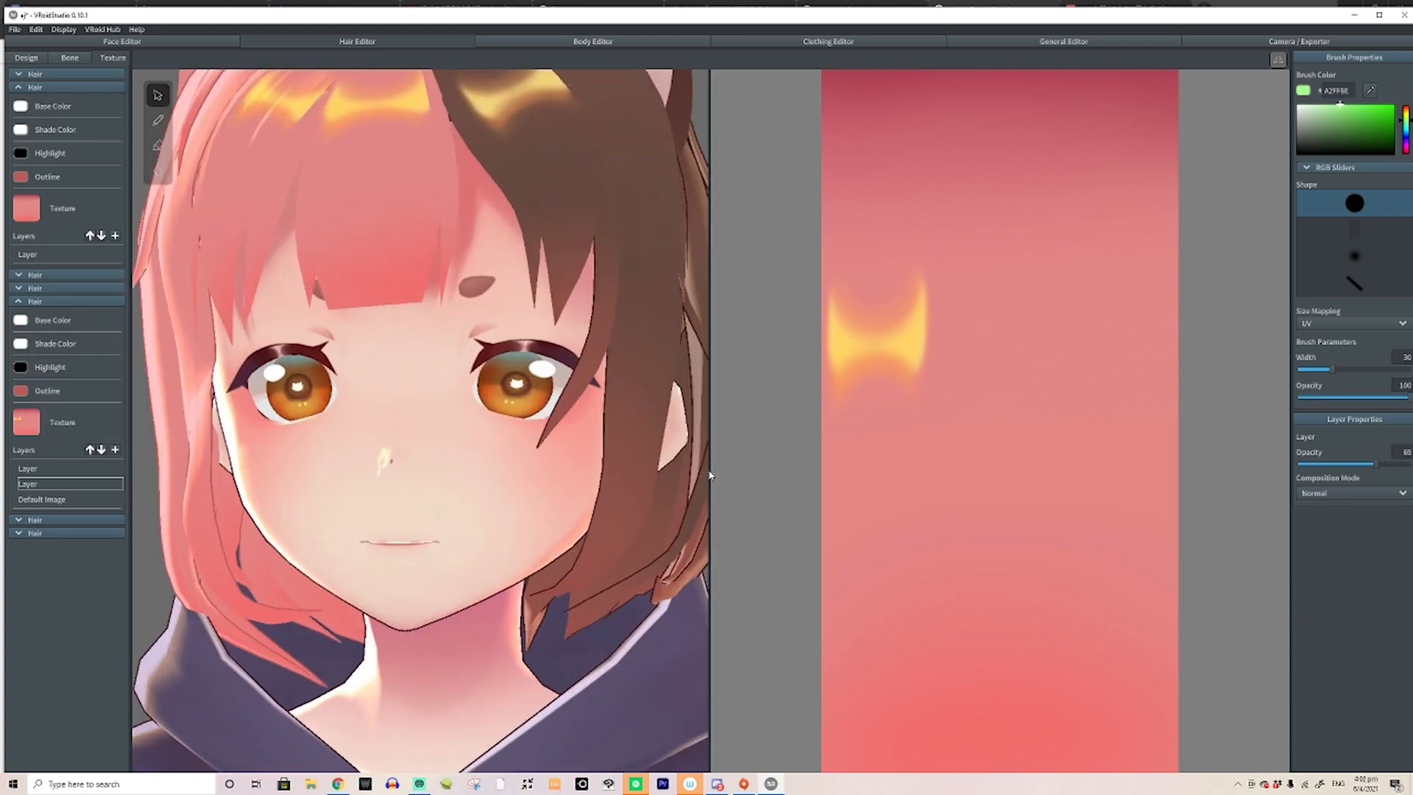
pyautogui.scroll(-2, 802, 508)
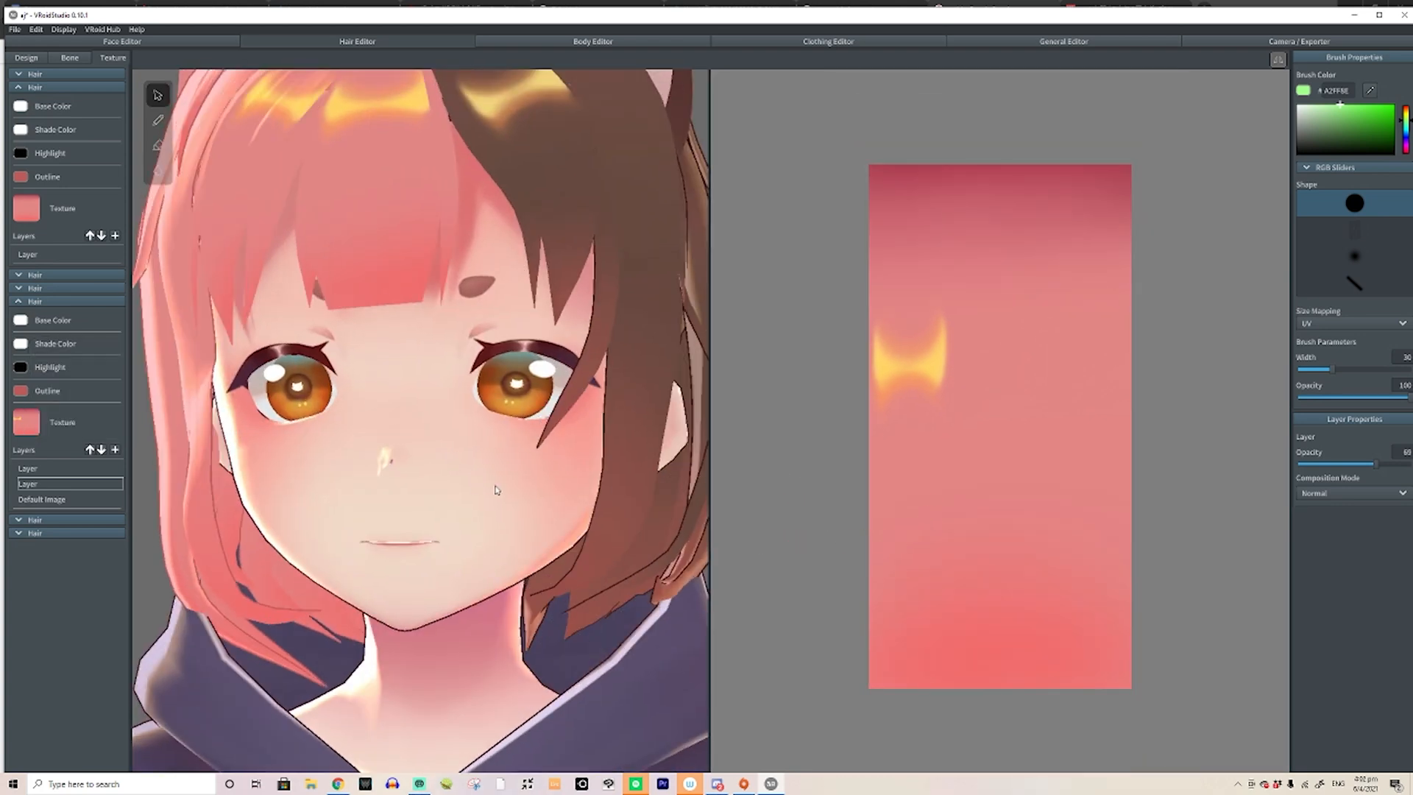
pyautogui.scroll(-3, 467, 486)
pyautogui.scroll(6, 466, 486)
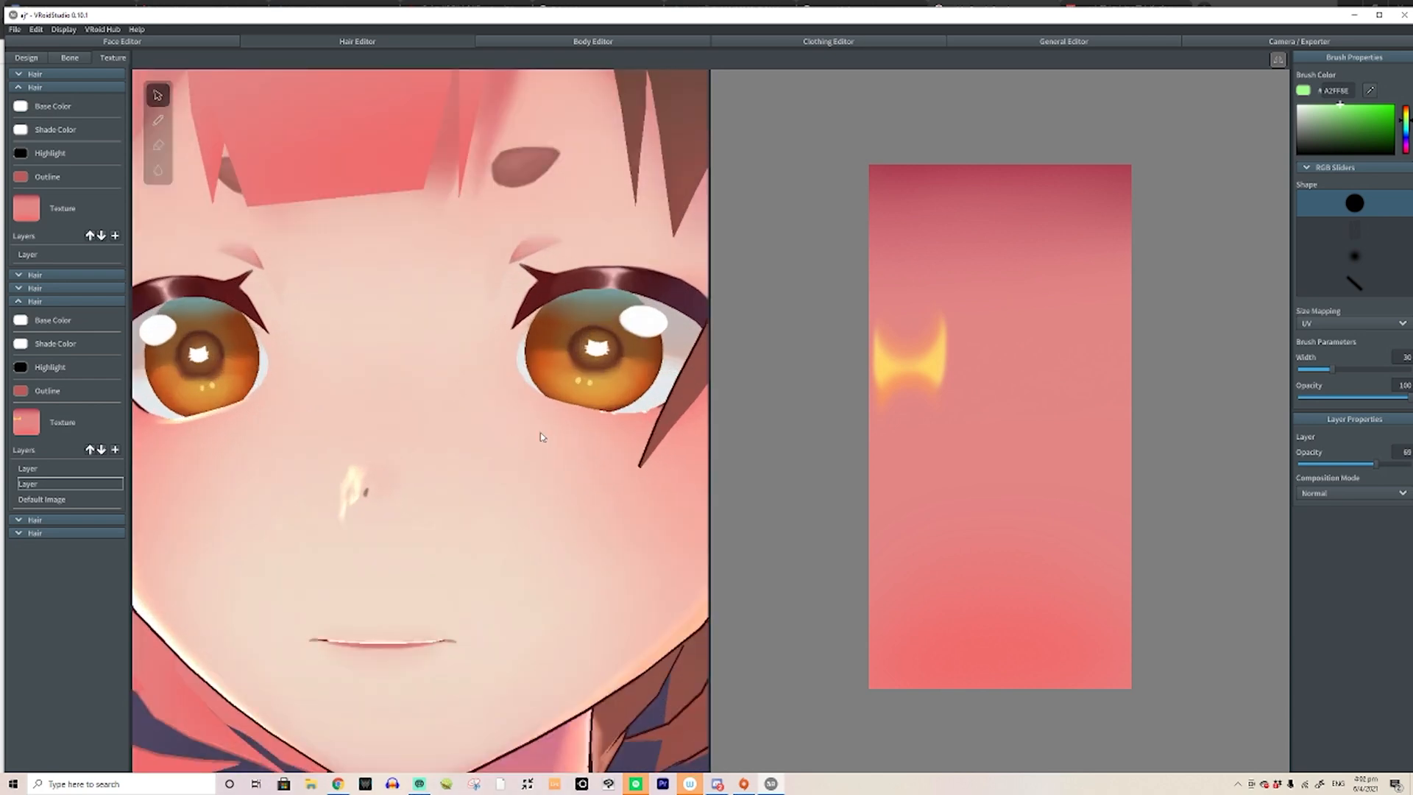
pyautogui.moveTo(523, 444); pyautogui.dragTo(538, 446, button='middle')
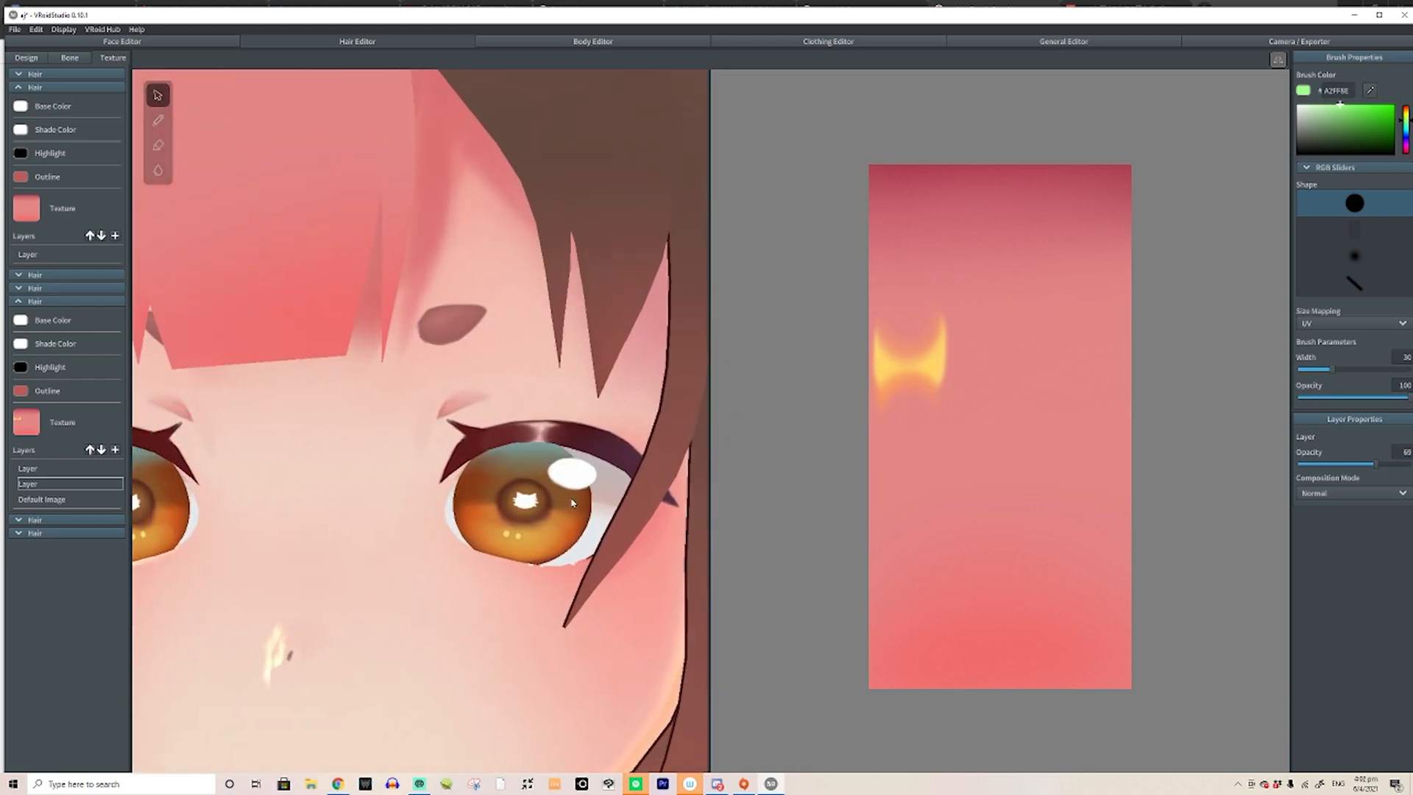
pyautogui.scroll(-6, 573, 503)
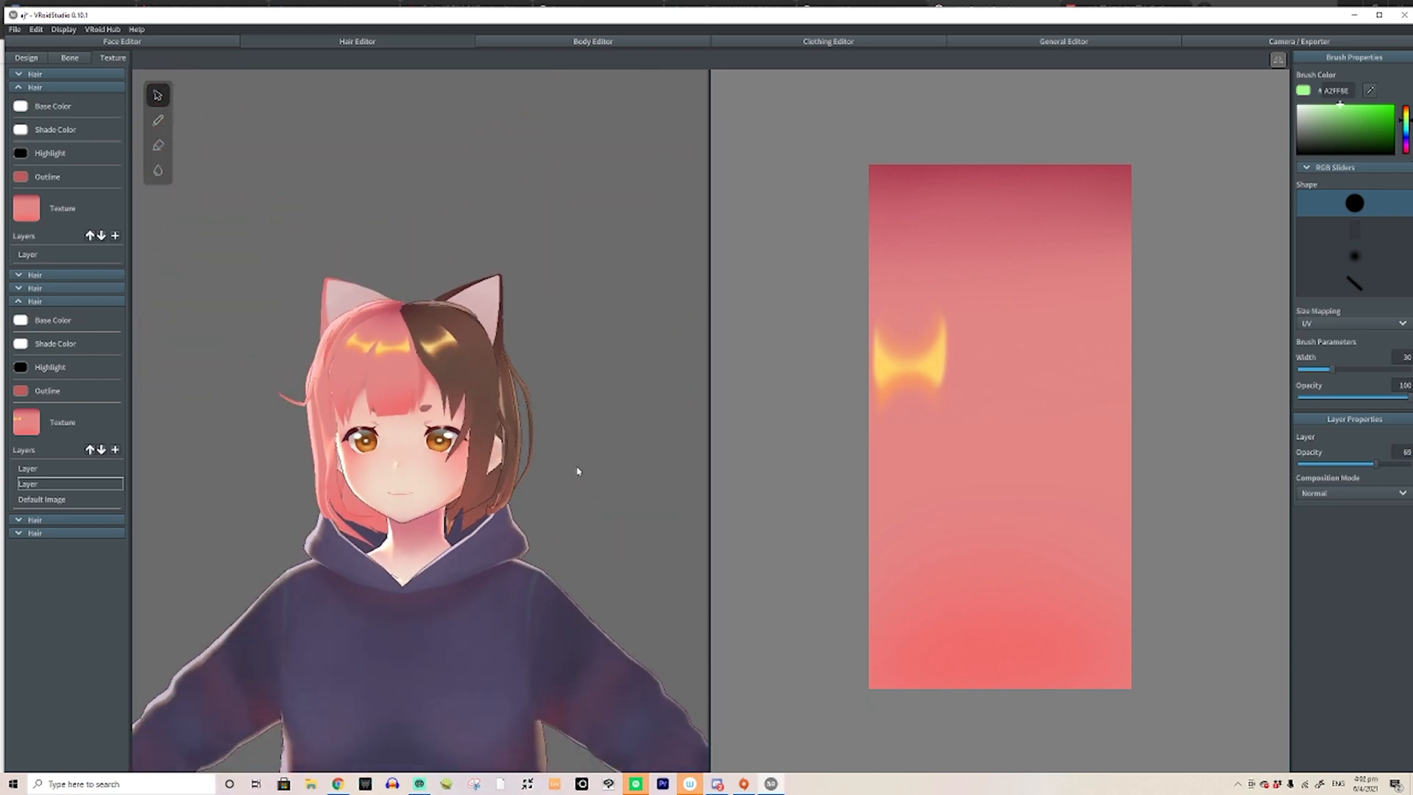
pyautogui.scroll(8, 447, 442)
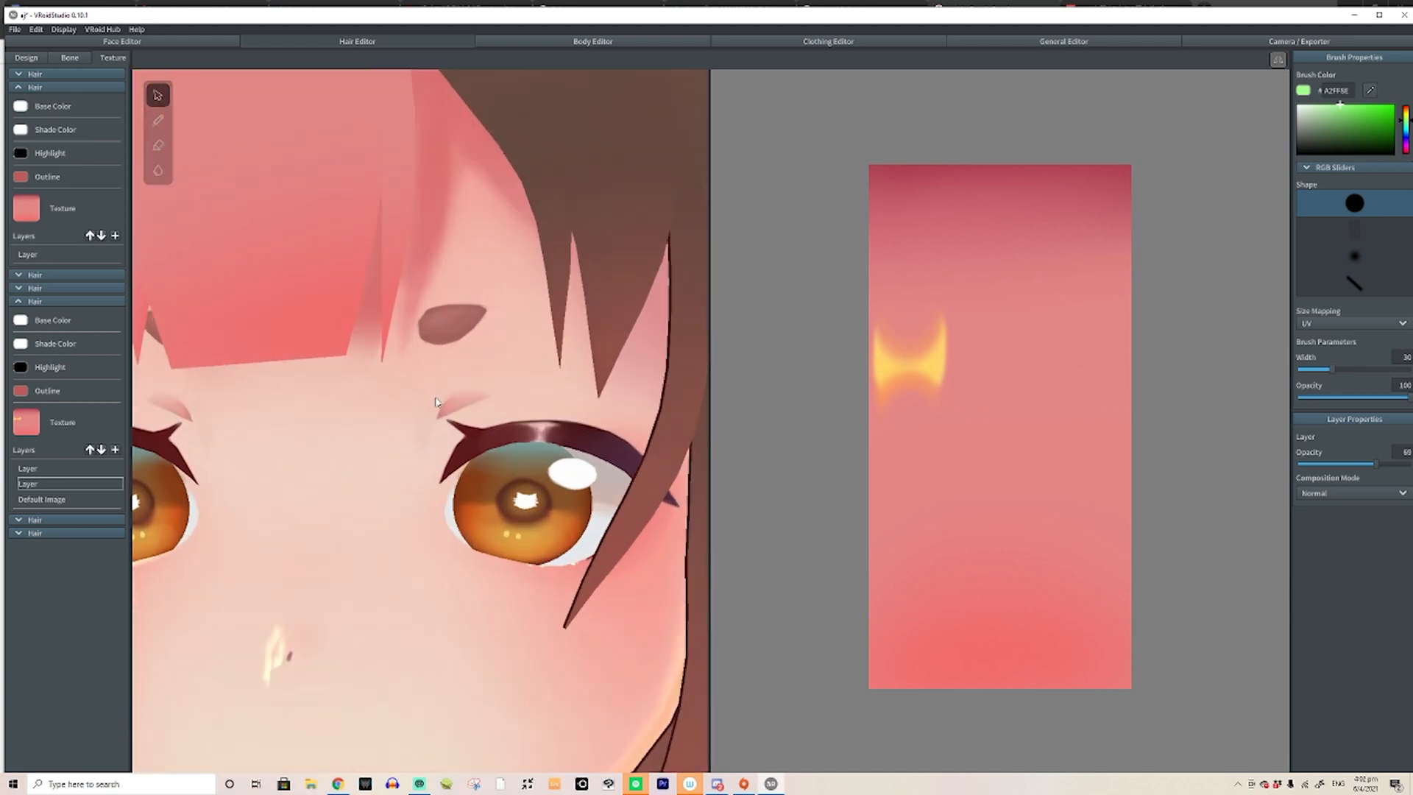
pyautogui.scroll(-7, 463, 451)
# Switch to the browser's VRoid image results, preview the VRoid Studio v0.13.1 on Steam image and browse the results
pyautogui.hotkey('alt', 'Tab')
pyautogui.scroll(1, 734, 255)
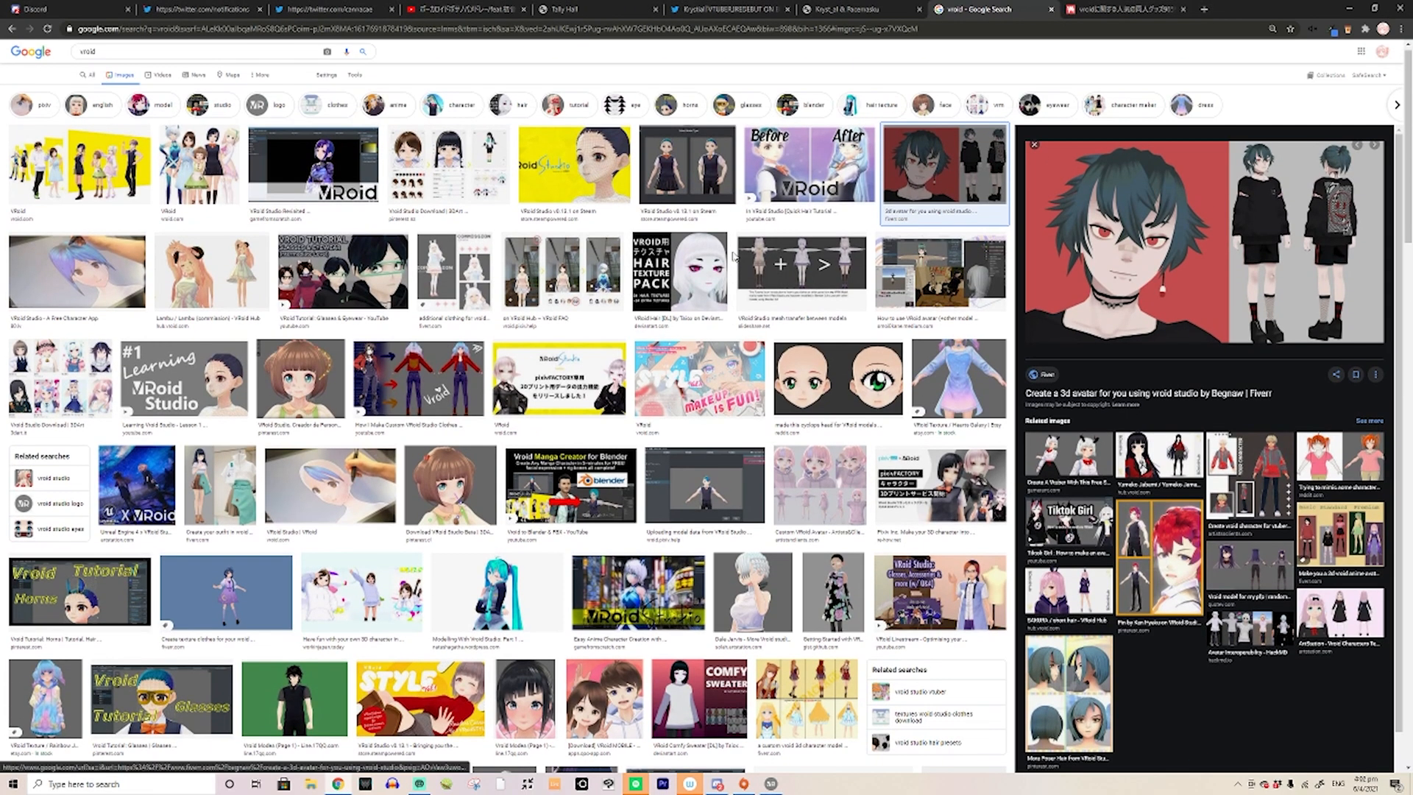
pyautogui.click(574, 165)
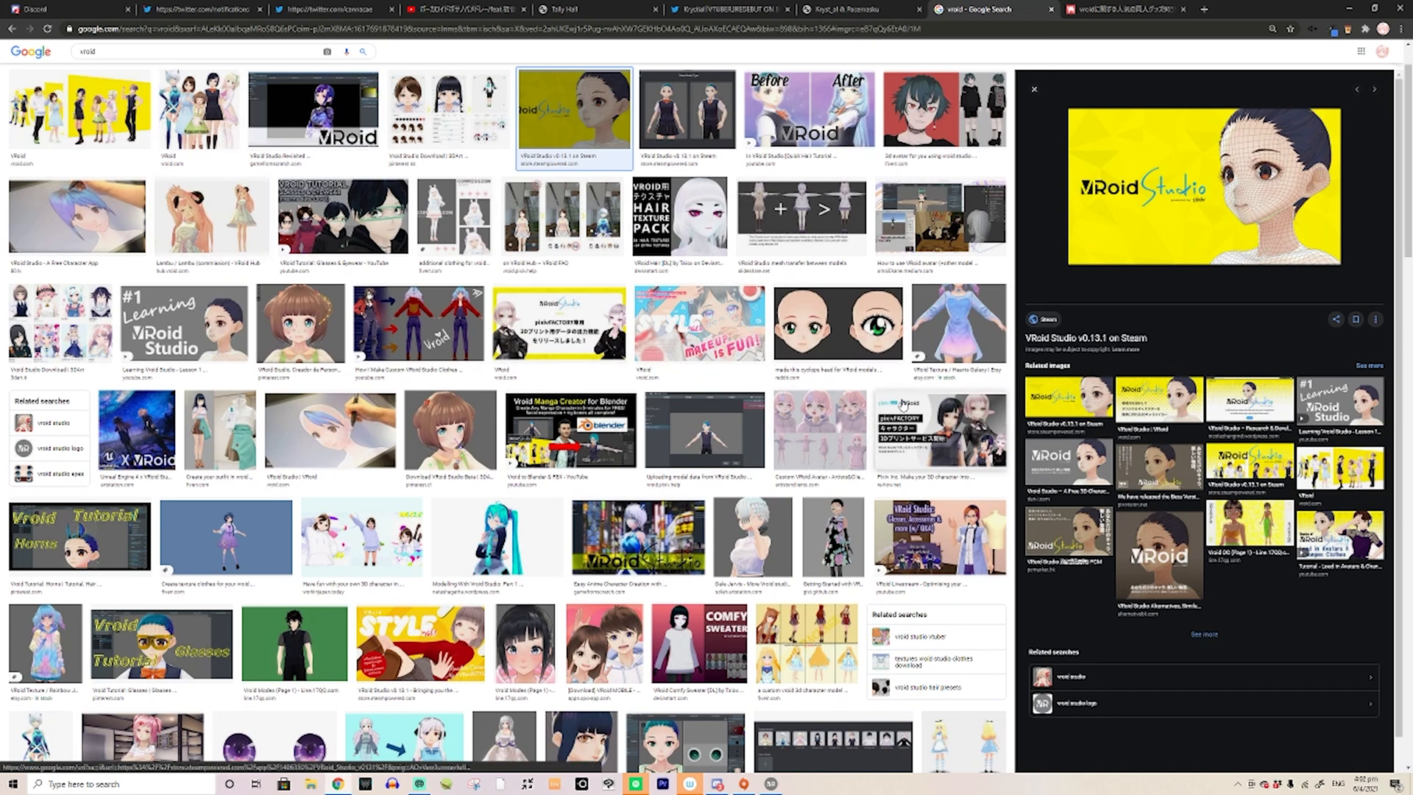
pyautogui.scroll(-2, 903, 403)
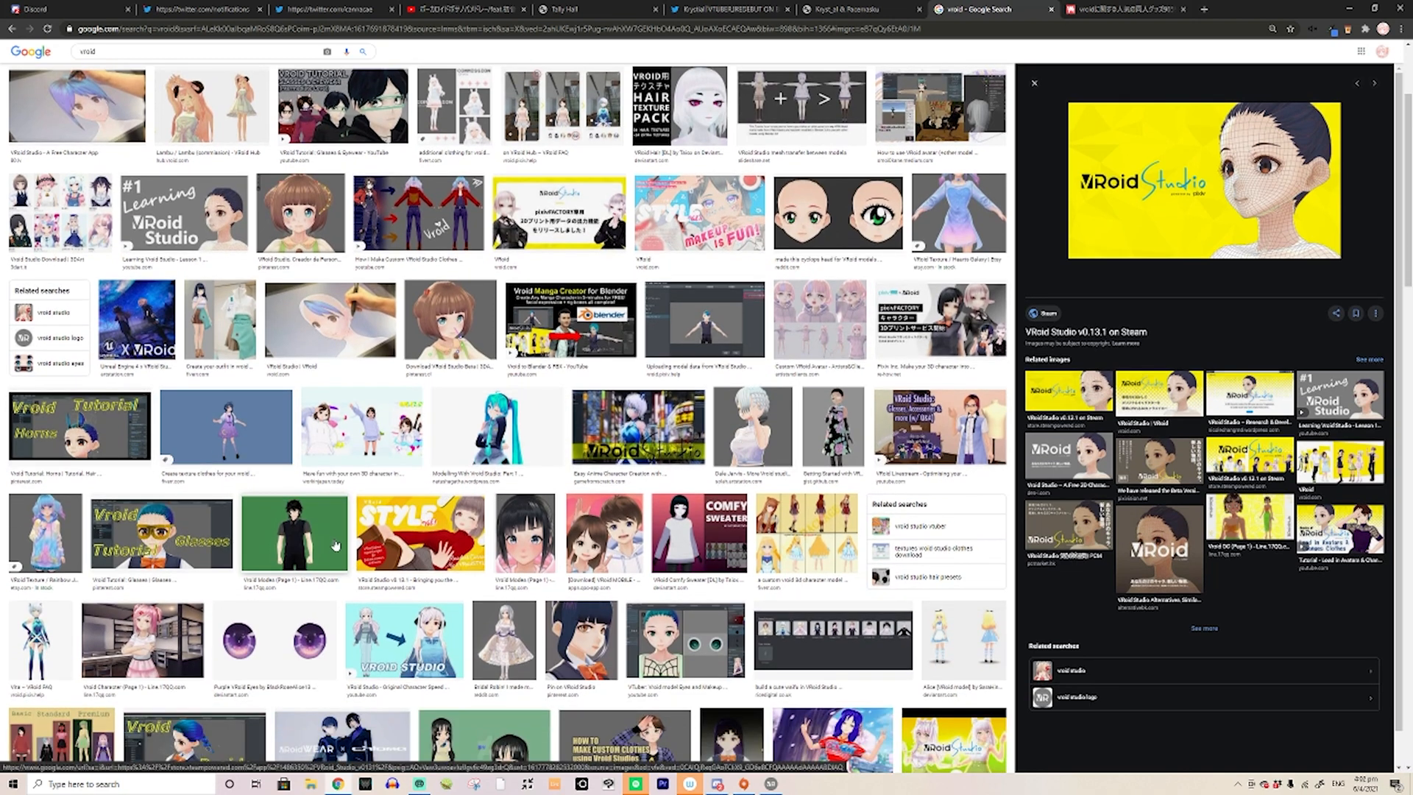
pyautogui.scroll(3, 808, 550)
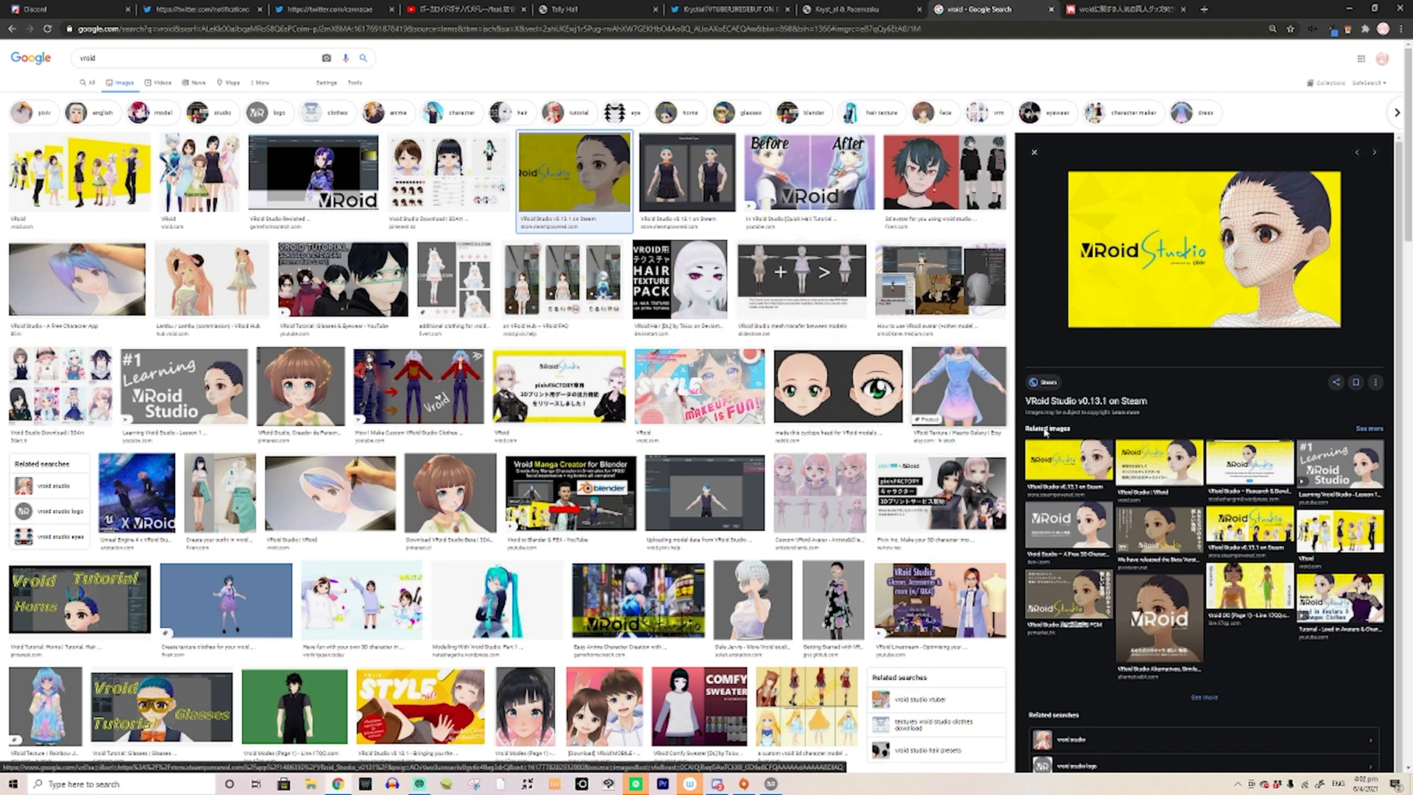
# Close the Steam page opened from the preview and display the related gray VRoid image with the wireframe face
pyautogui.click(1053, 283)
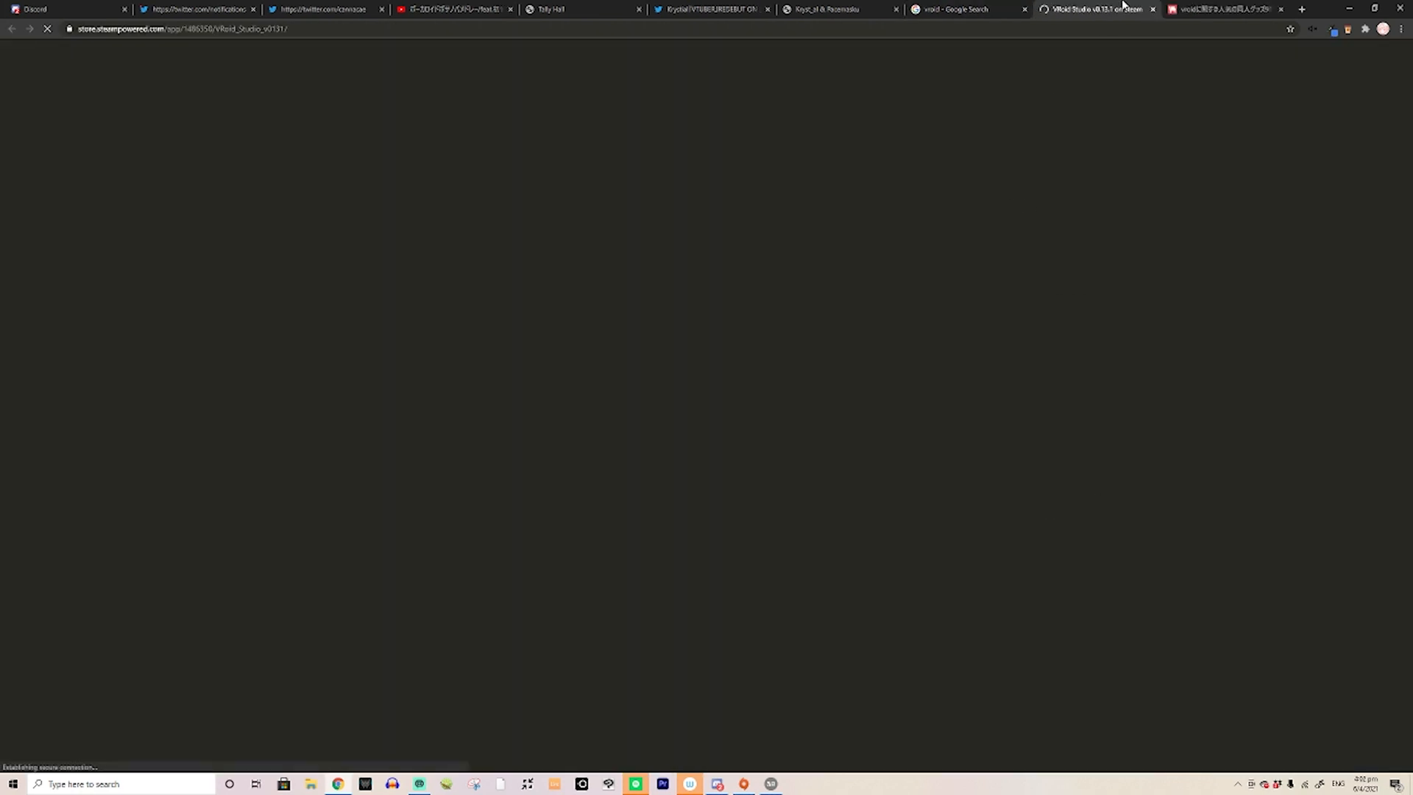
pyautogui.click(1153, 10)
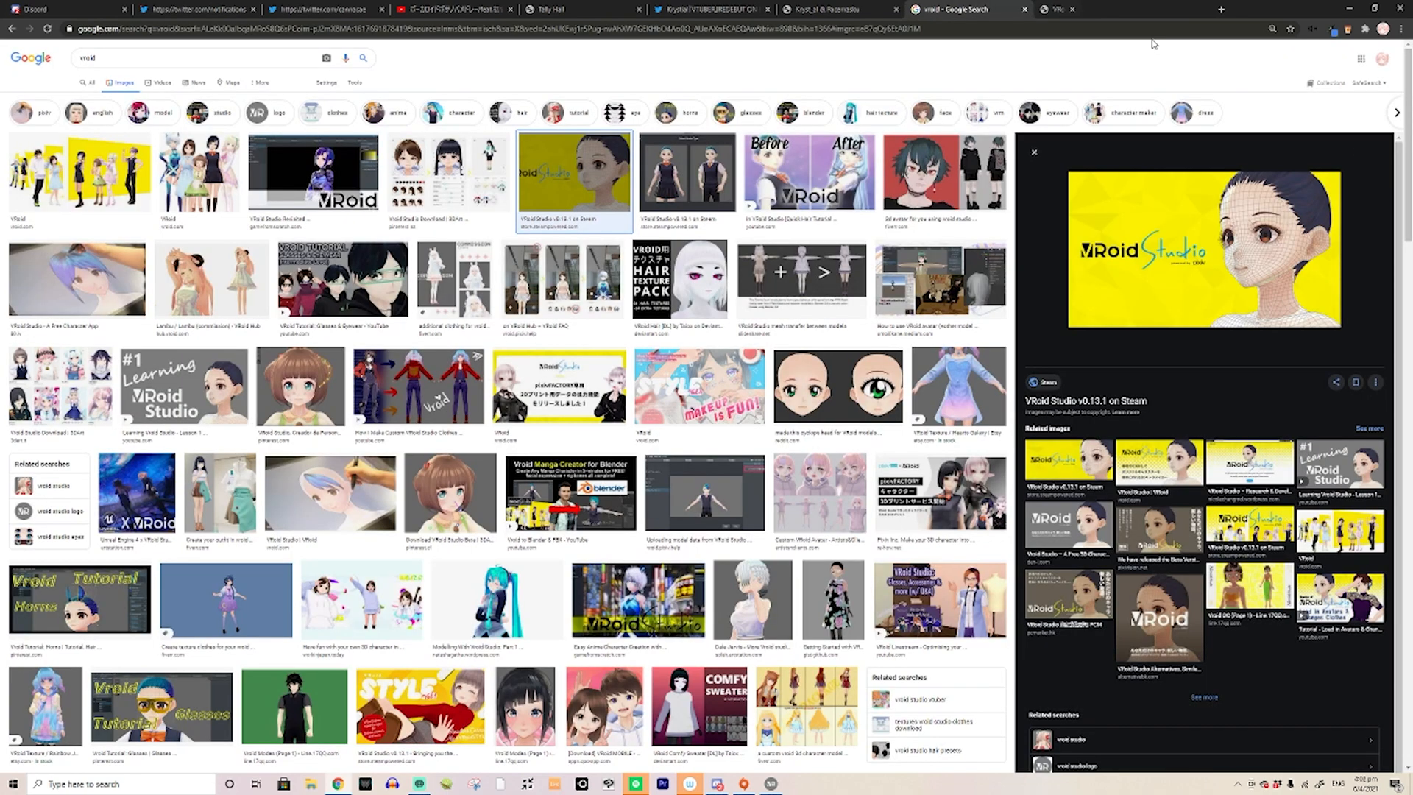
pyautogui.click(1068, 524)
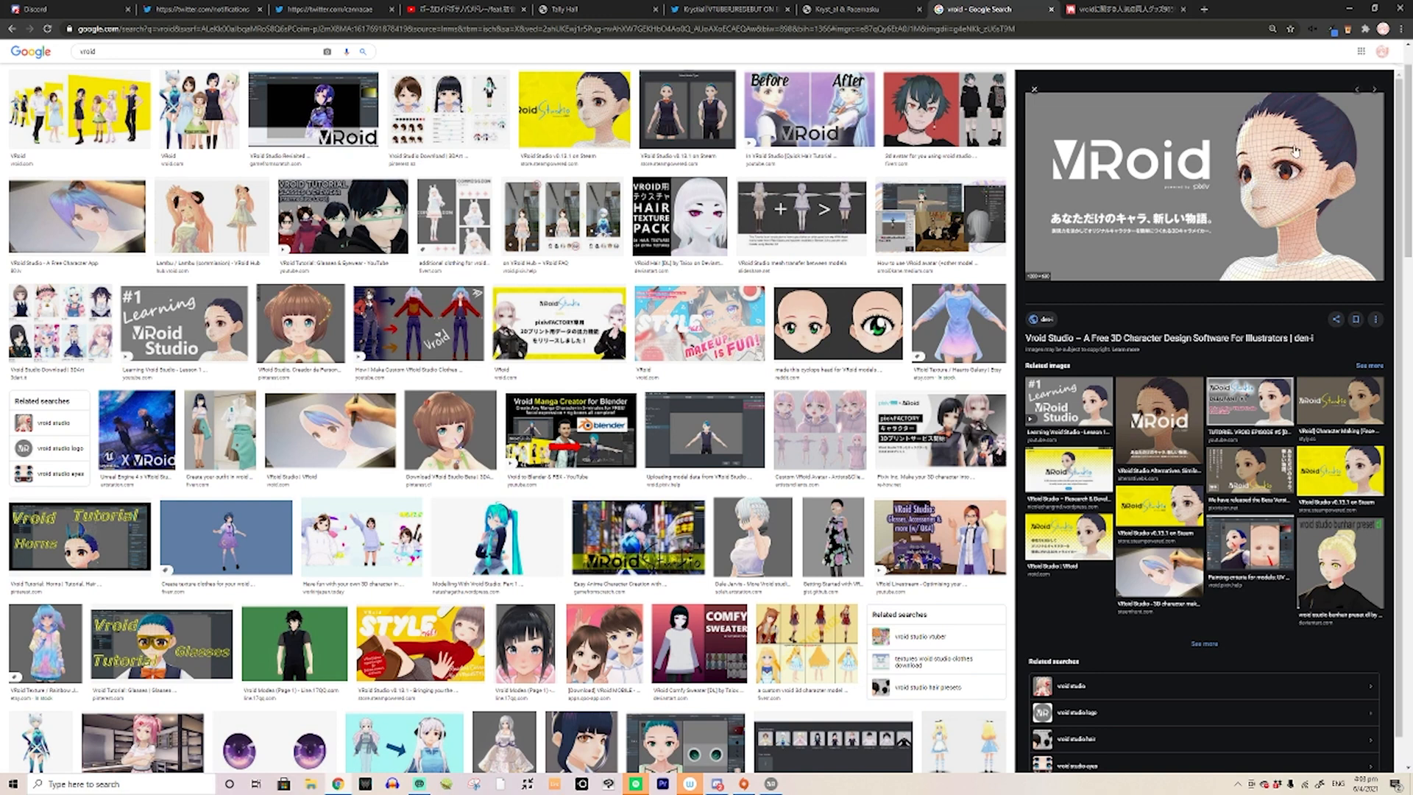
# Switch back to VRoid Studio and open the face textures
pyautogui.click(1350, 8)
pyautogui.moveTo(506, 237); pyautogui.dragTo(640, 363)
pyautogui.moveTo(637, 363); pyautogui.dragTo(537, 420, button='right')
pyautogui.scroll(5, 520, 434)
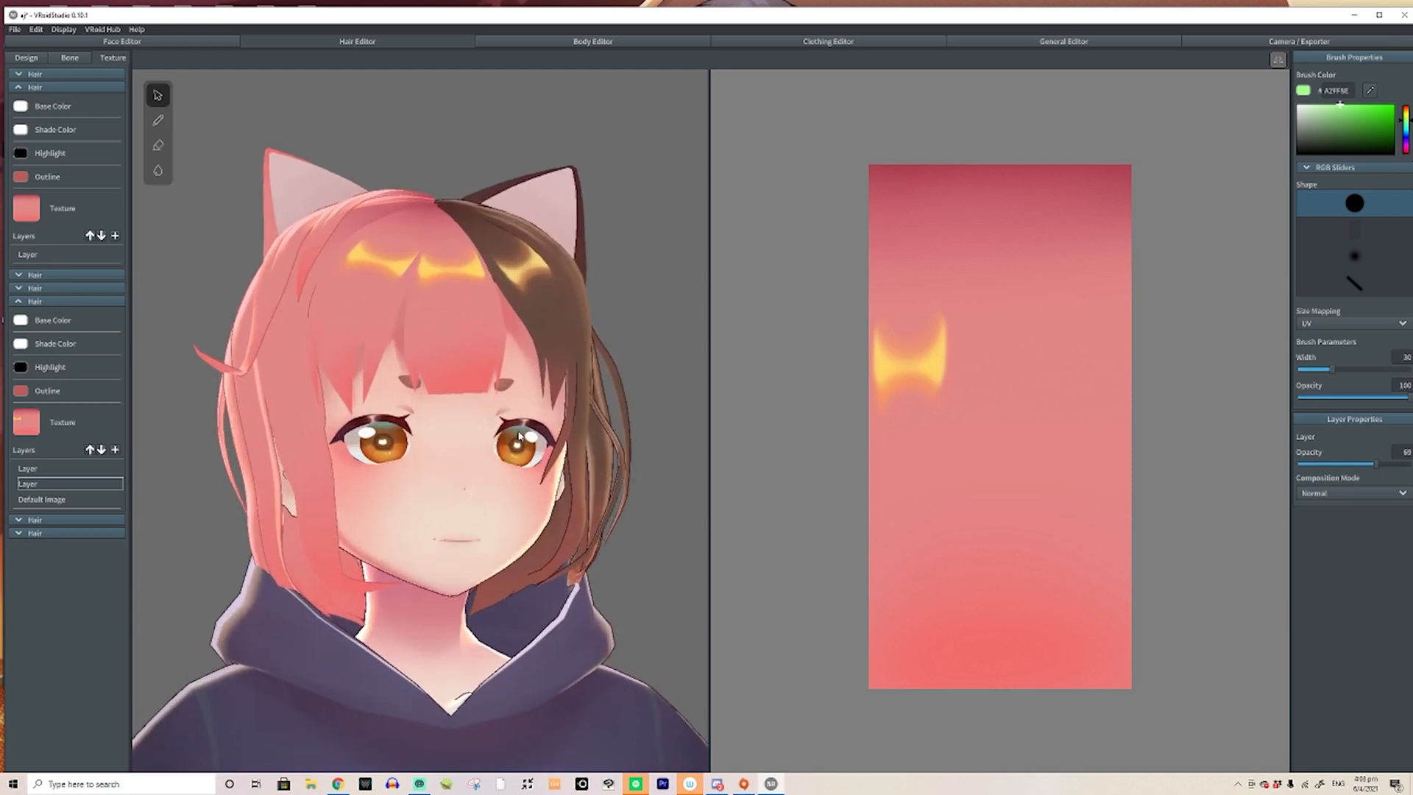
pyautogui.moveTo(520, 435); pyautogui.dragTo(517, 427, button='middle')
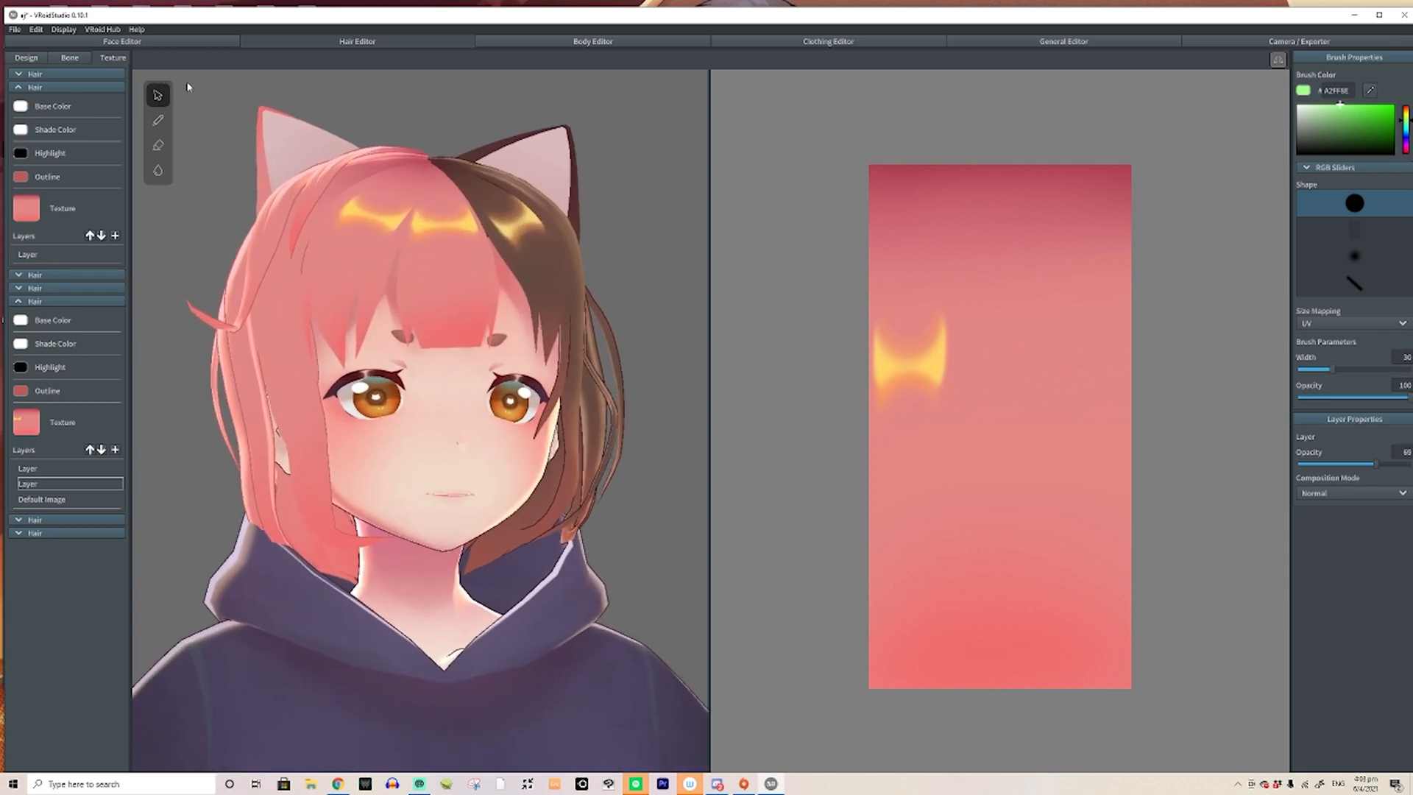
pyautogui.click(184, 43)
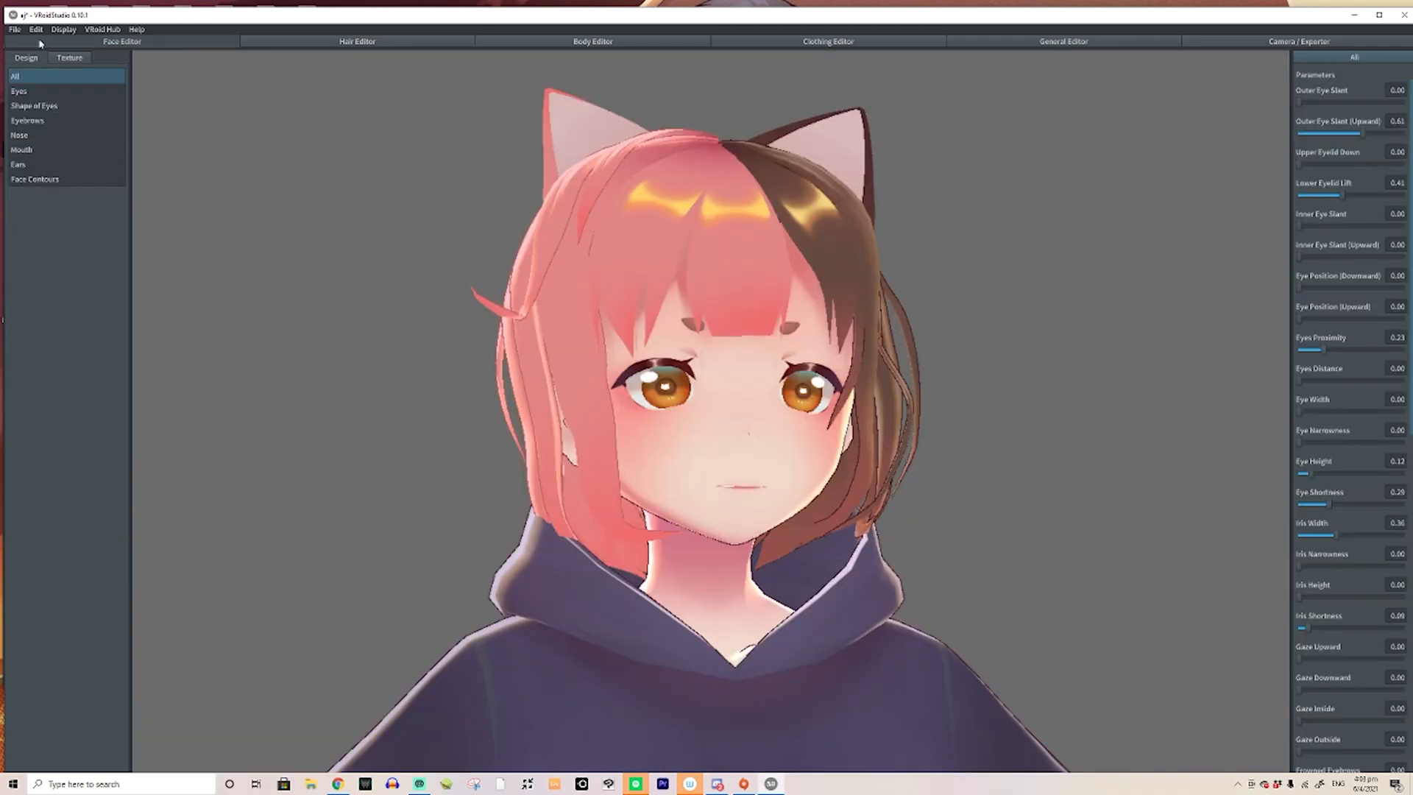
pyautogui.click(73, 59)
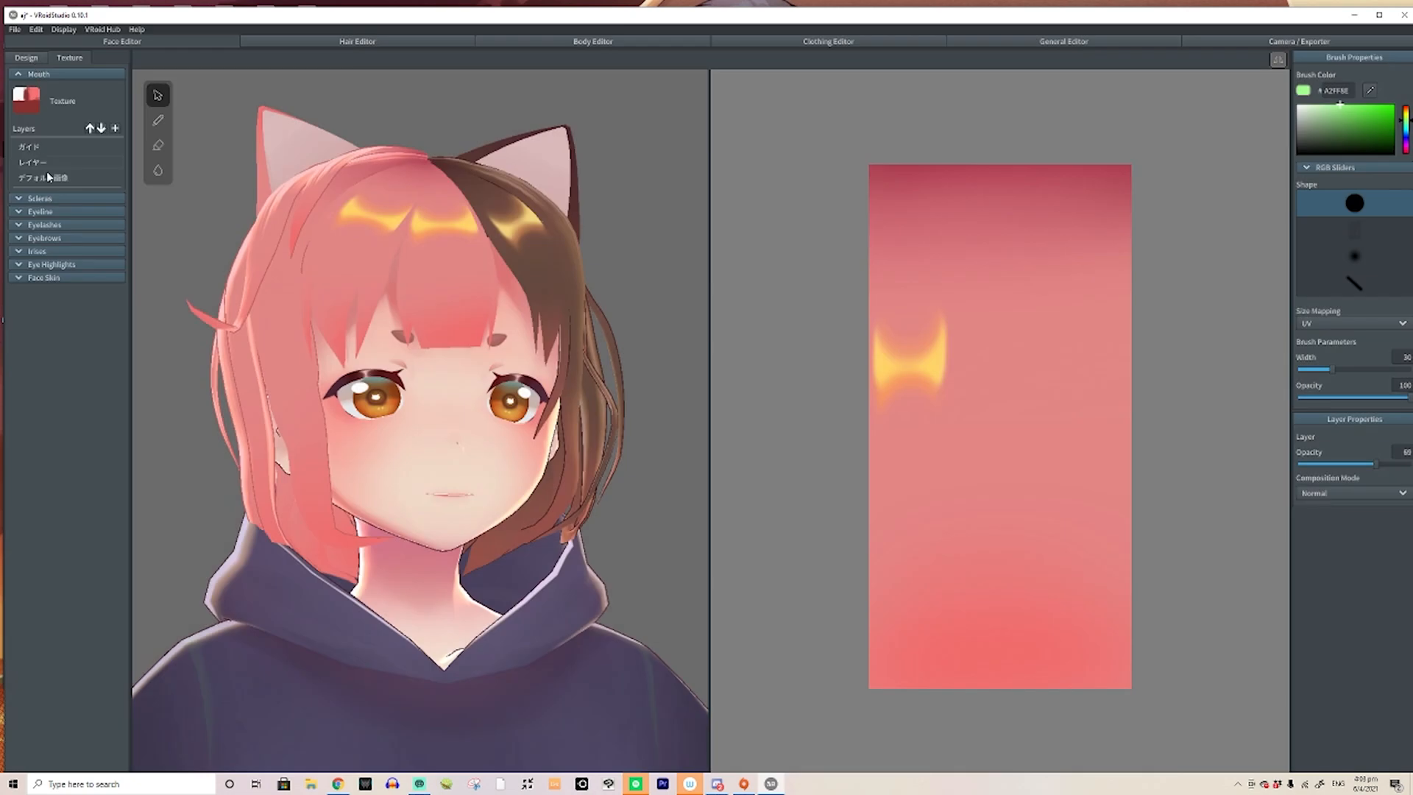
# Try a light green brush stroke on the eyelashes texture layer, view it on the face from several angles and undo it
pyautogui.click(49, 225)
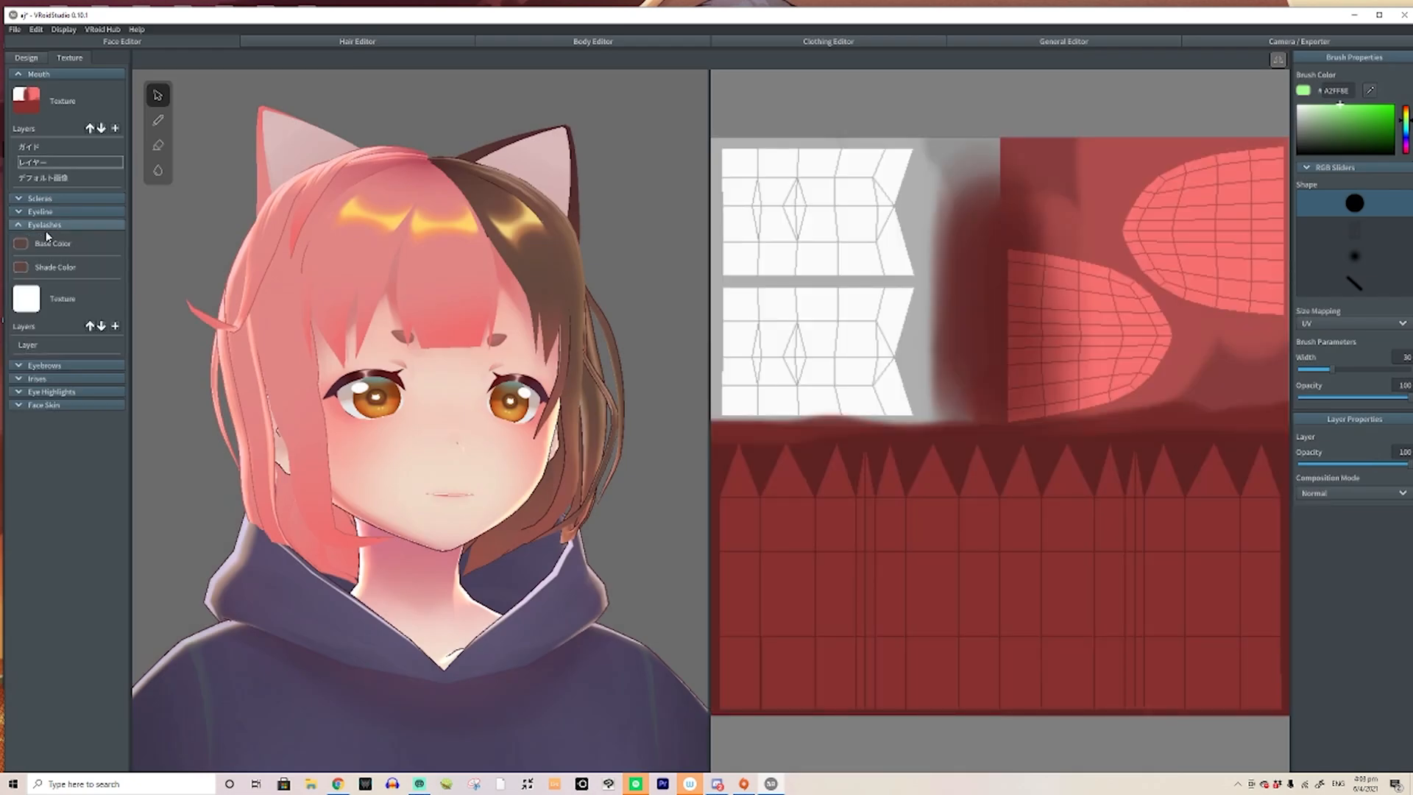
pyautogui.click(43, 346)
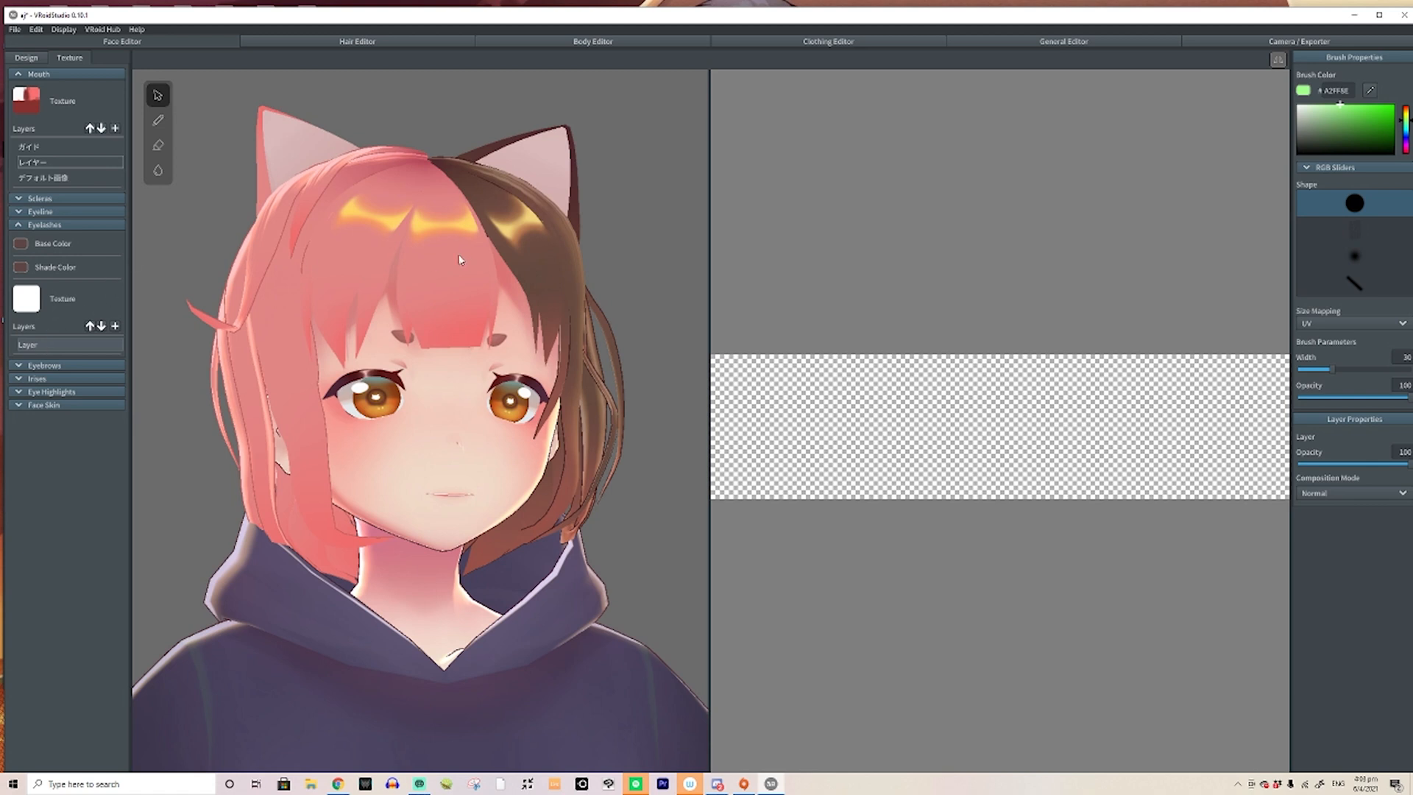
pyautogui.moveTo(459, 259); pyautogui.dragTo(603, 414, button='right')
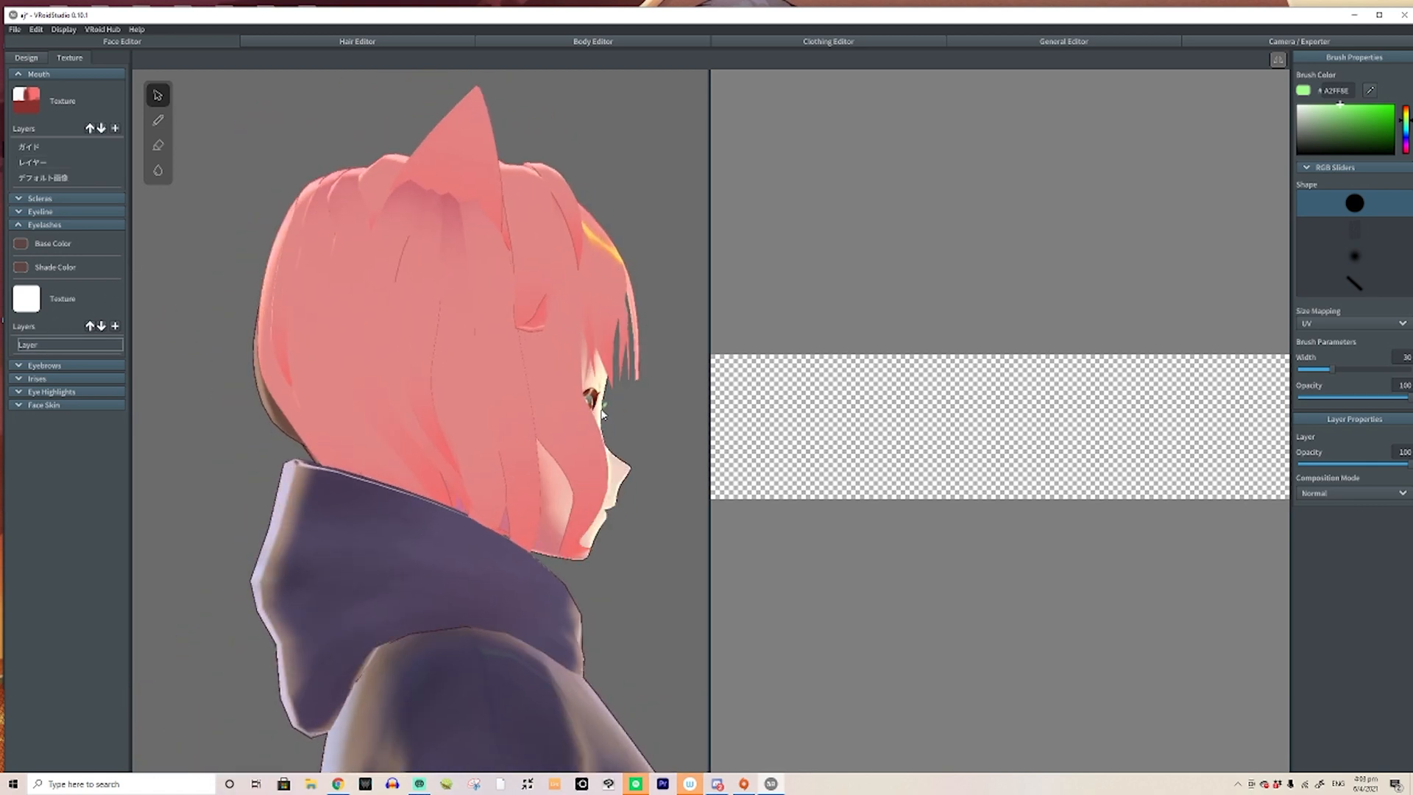
pyautogui.moveTo(602, 400); pyautogui.dragTo(622, 384)
pyautogui.moveTo(666, 347)
pyautogui.mouseDown(button='right')
pyautogui.moveTo(569, 367)
pyautogui.moveTo(598, 382)
pyautogui.moveTo(628, 363)
pyautogui.mouseUp(button='right')
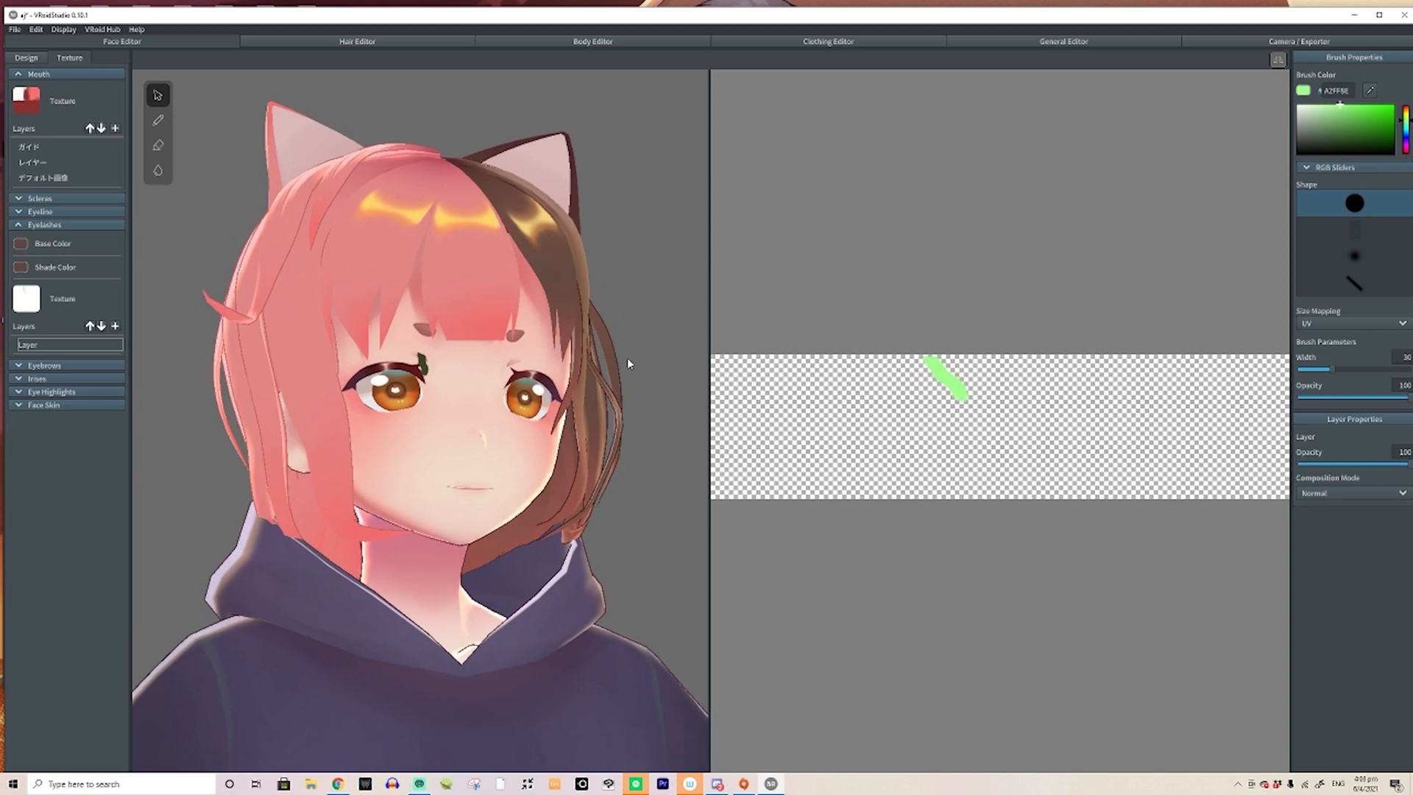
pyautogui.hotkey('ctrl', 'z')
pyautogui.moveTo(631, 306)
pyautogui.mouseDown(button='right')
pyautogui.moveTo(600, 293)
pyautogui.moveTo(581, 305)
pyautogui.mouseUp(button='right')
# Open the eyebrow and eyeline texture sections, display the eyeline's ガイド layer and view the face from the front
pyautogui.click(57, 365)
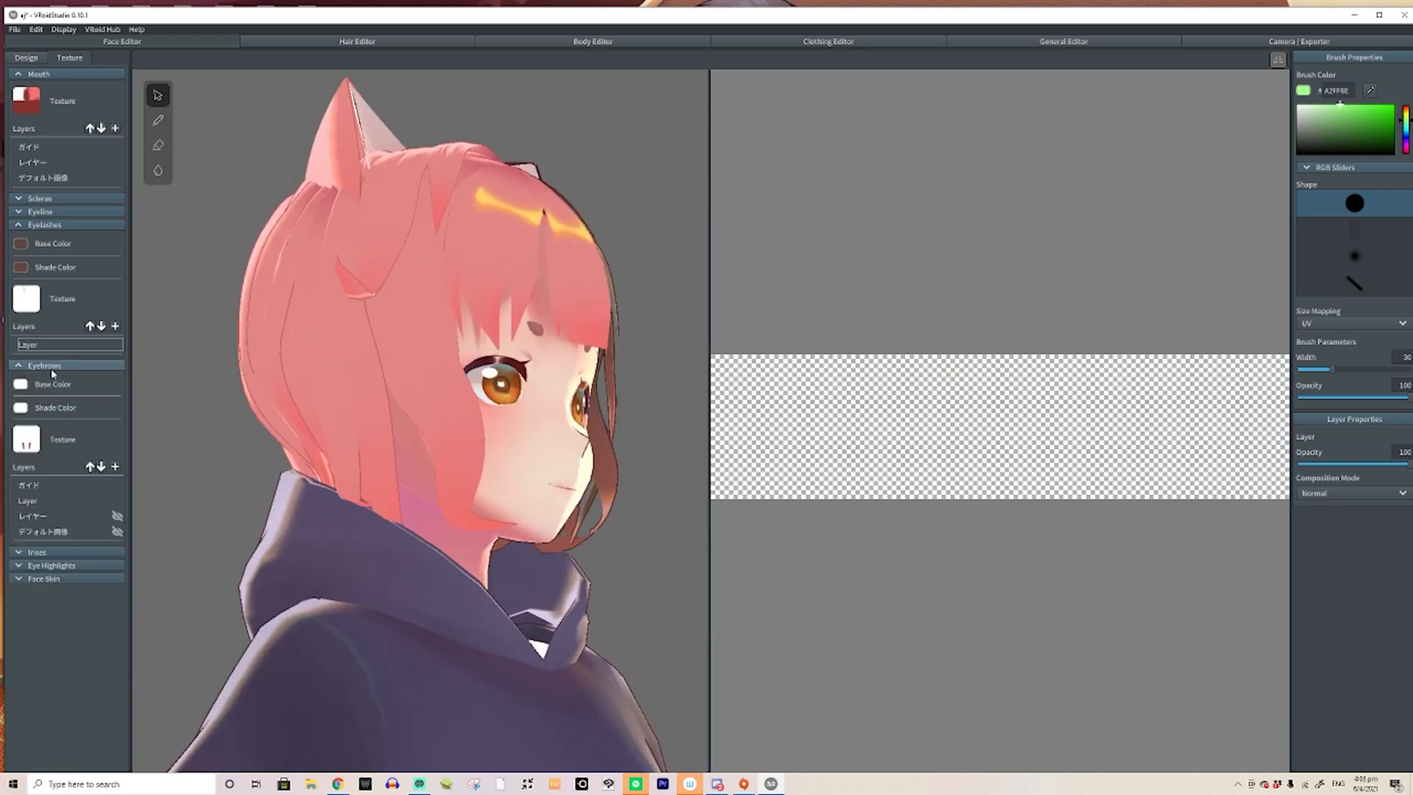
pyautogui.click(66, 214)
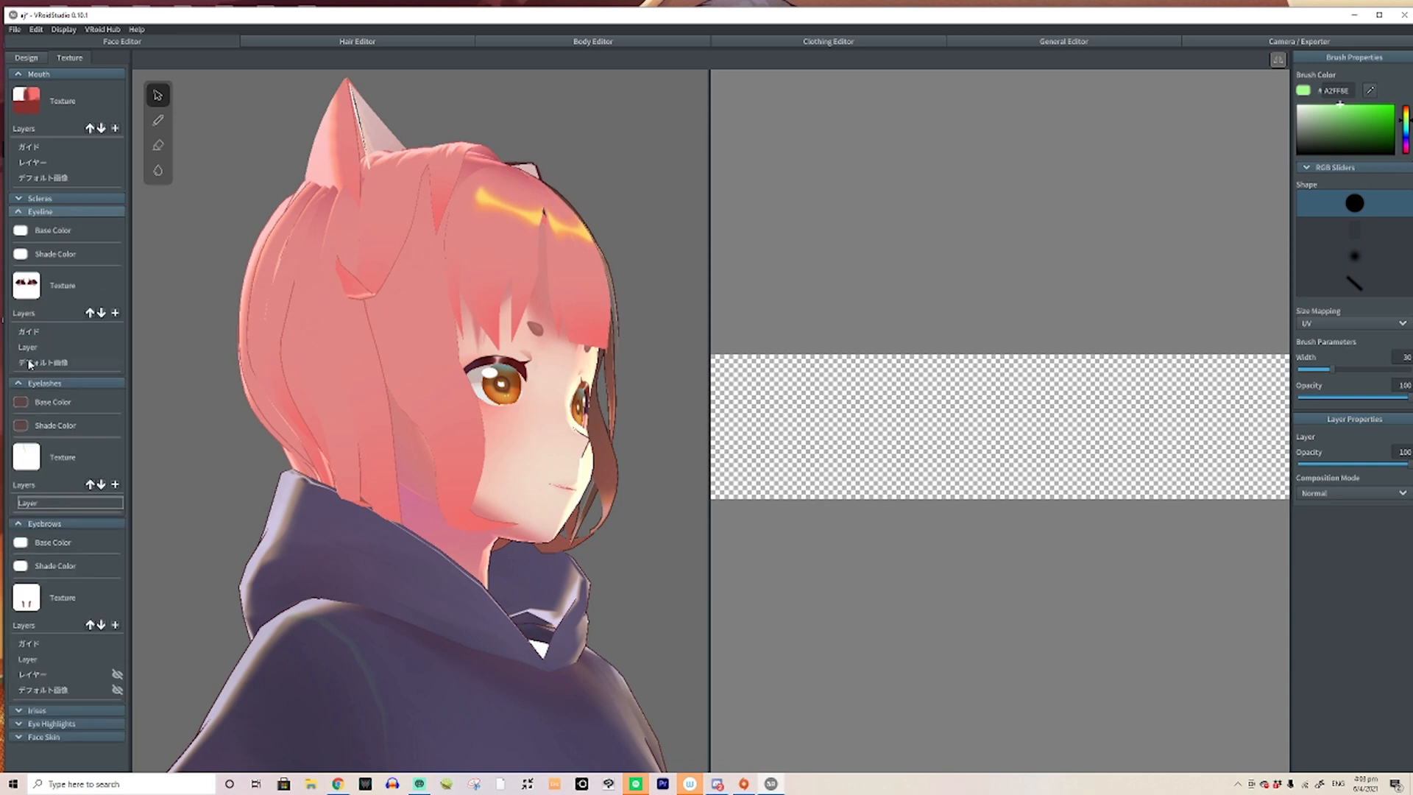
pyautogui.click(42, 330)
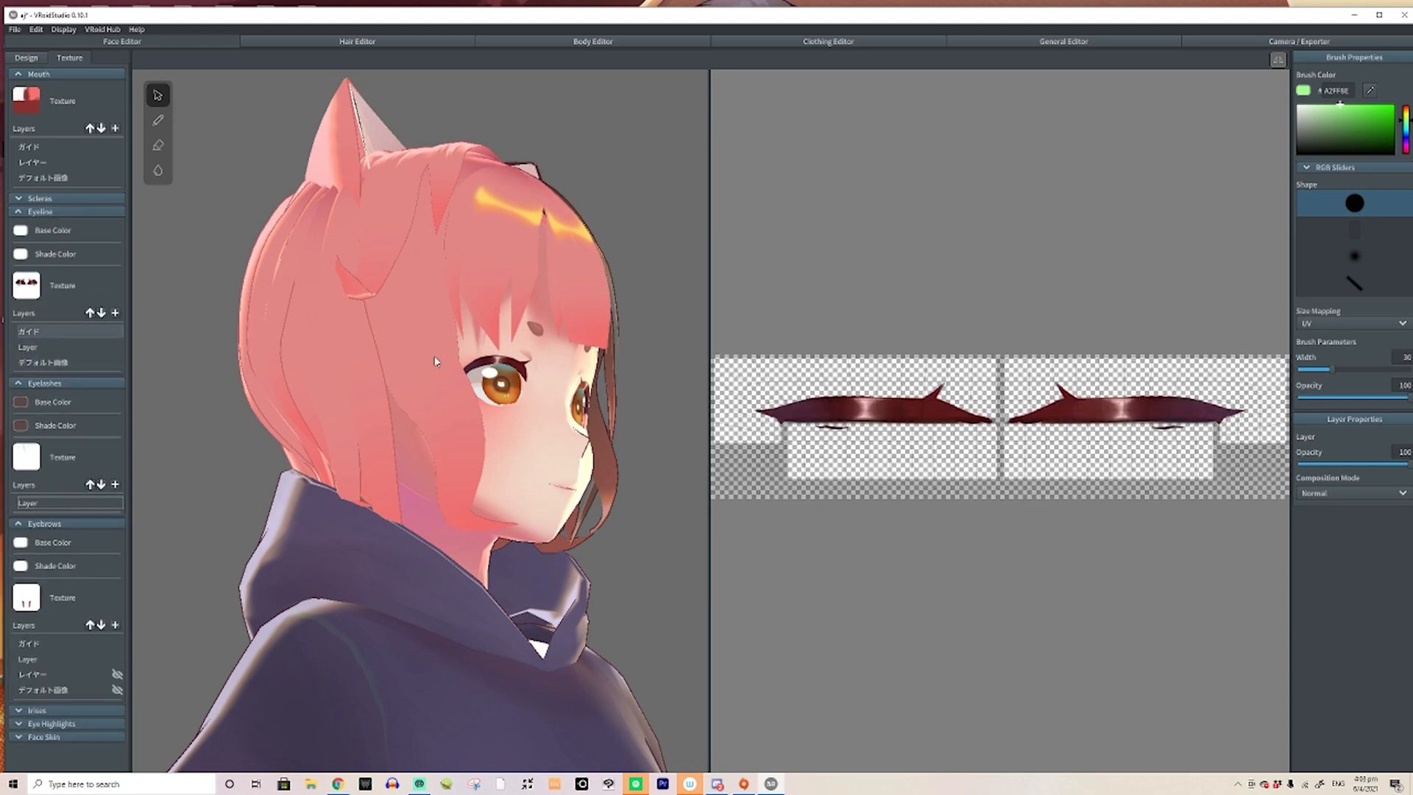
pyautogui.moveTo(435, 361); pyautogui.dragTo(611, 375, button='right')
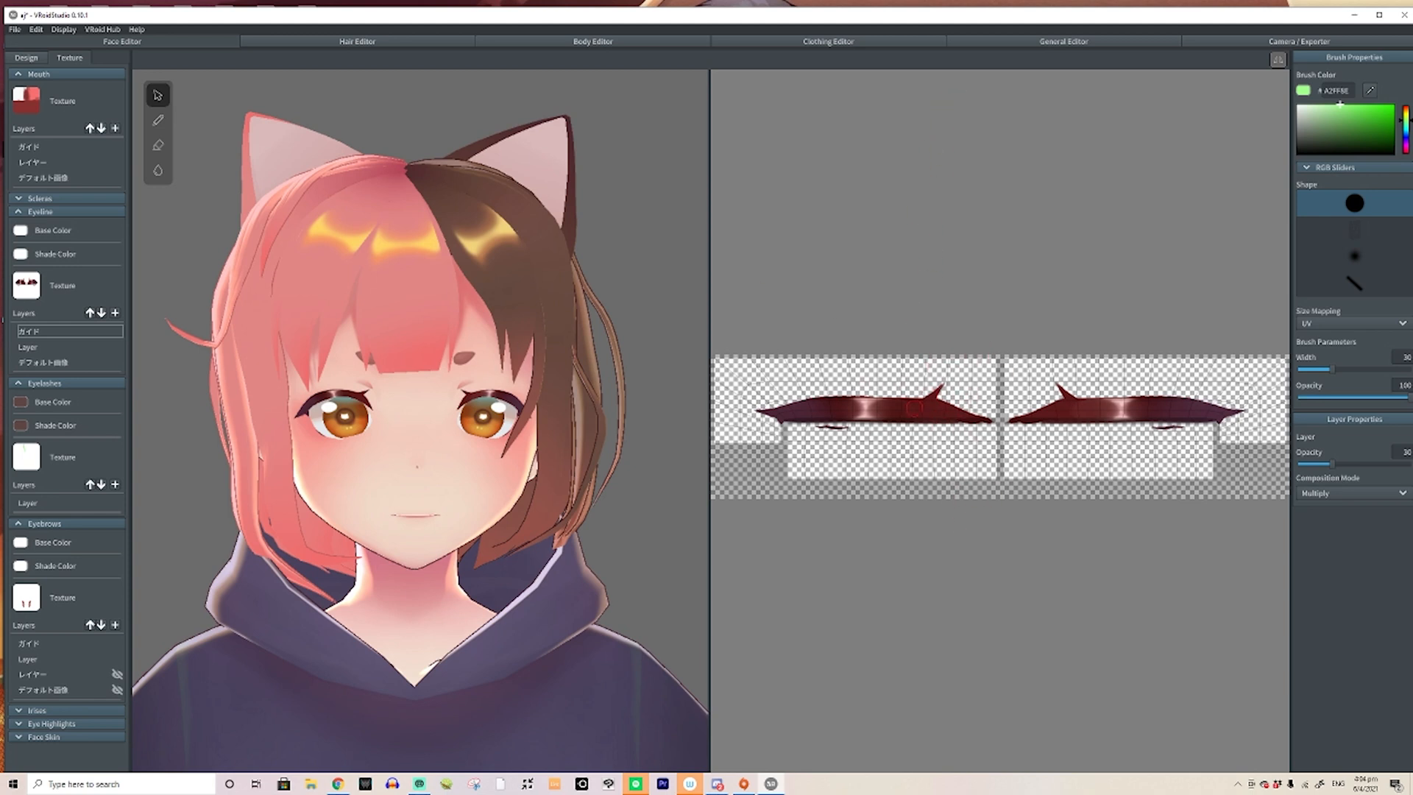
# Erase part of the highlight in one eyeline on the デフォルト画像 layer and inspect the gap on the face up close
pyautogui.click(157, 145)
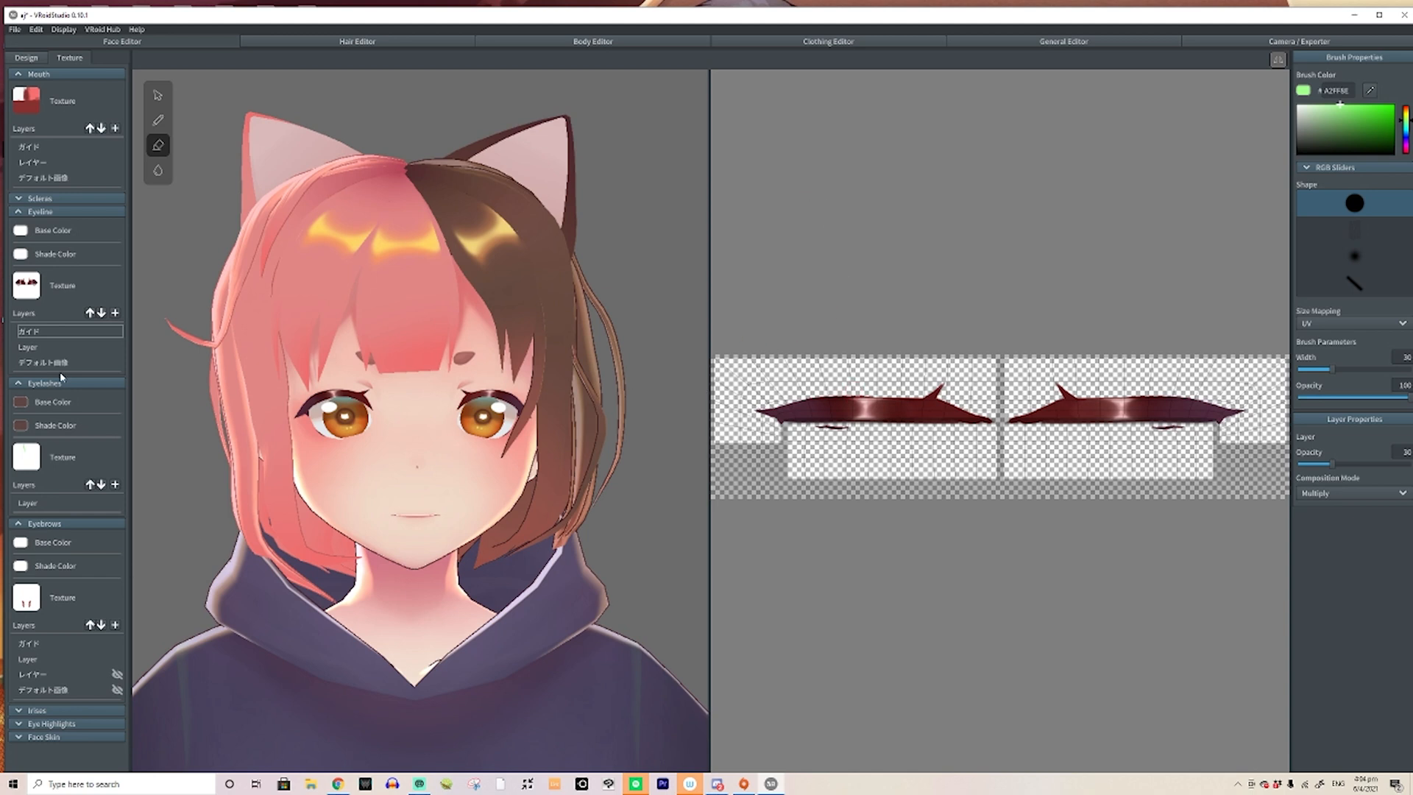
pyautogui.click(60, 347)
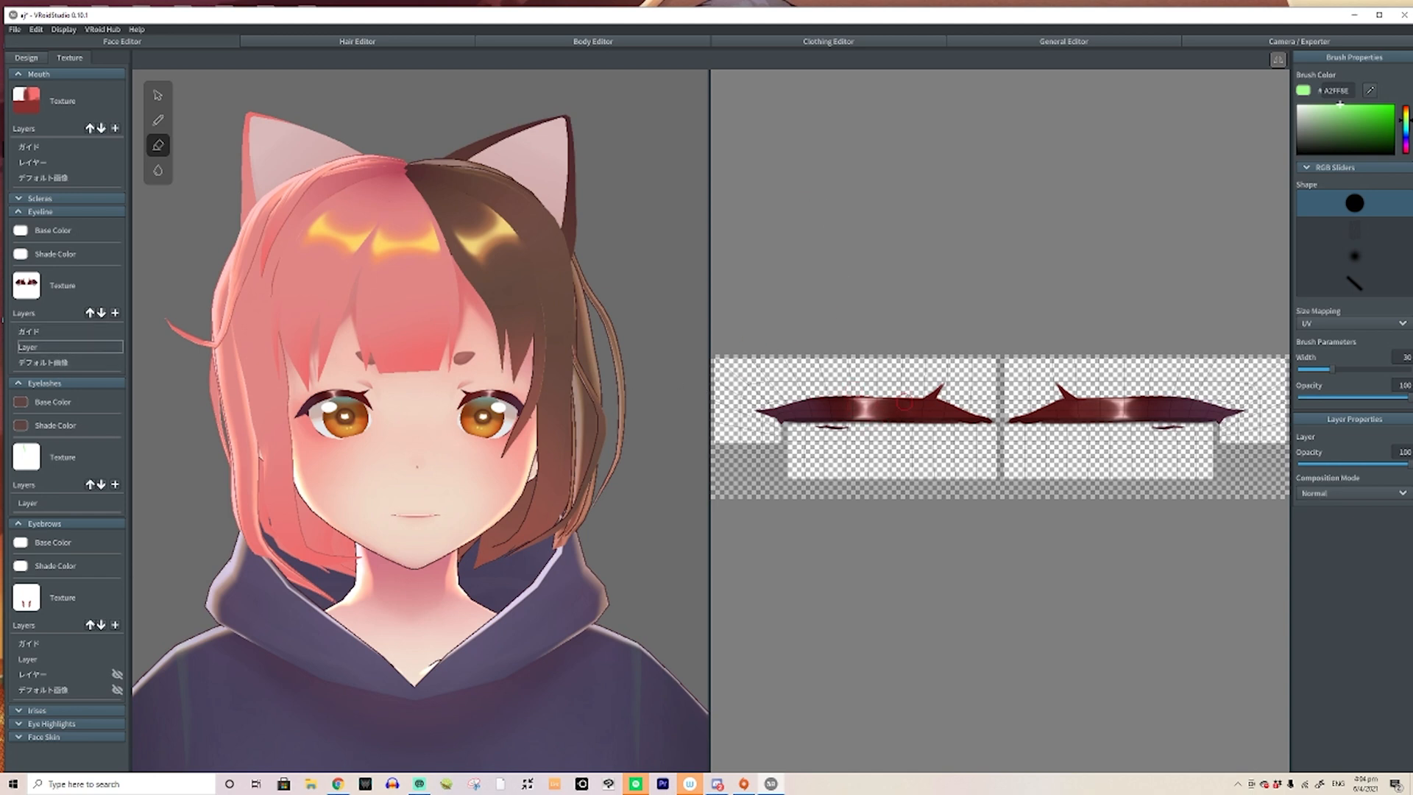
pyautogui.click(70, 362)
pyautogui.moveTo(823, 406); pyautogui.dragTo(868, 406)
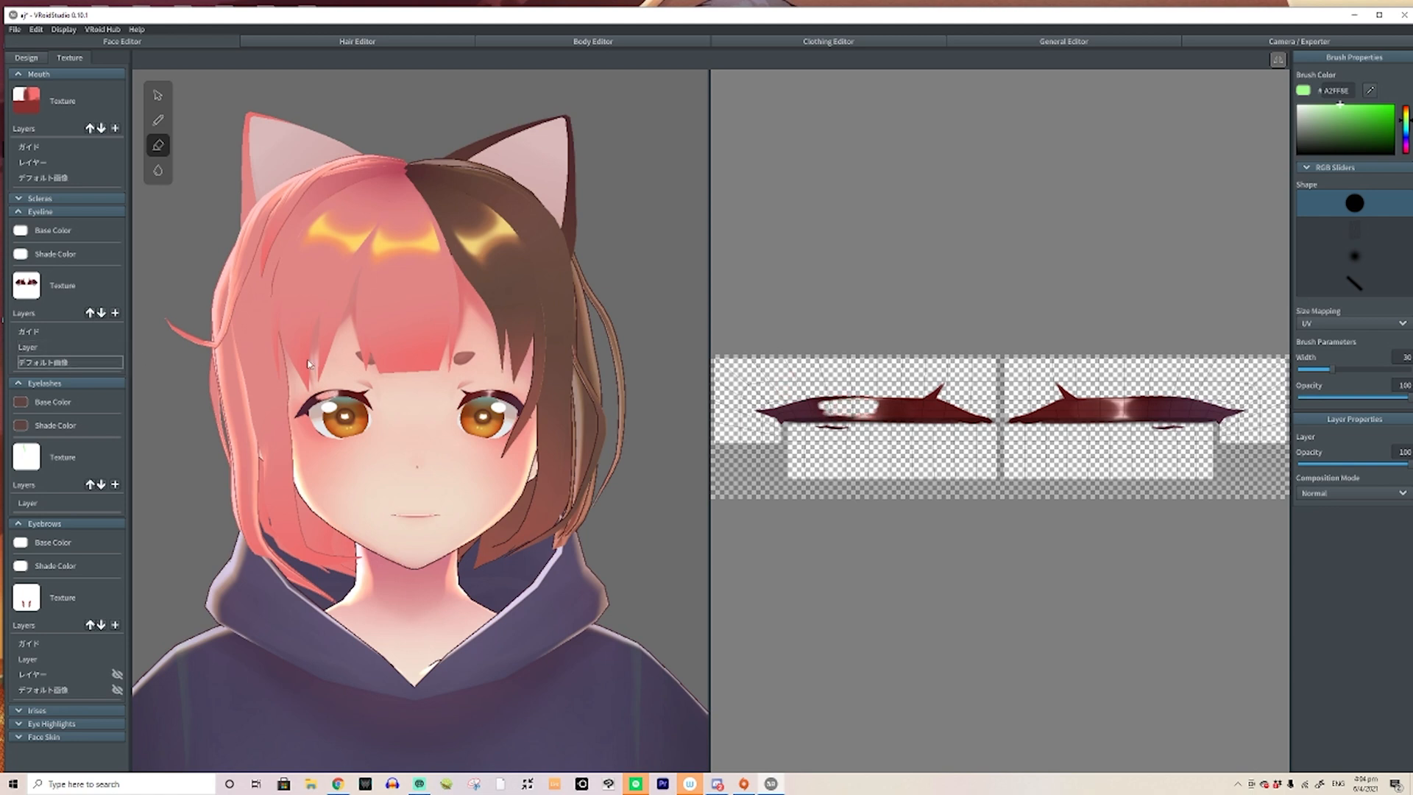
pyautogui.scroll(1, 333, 399)
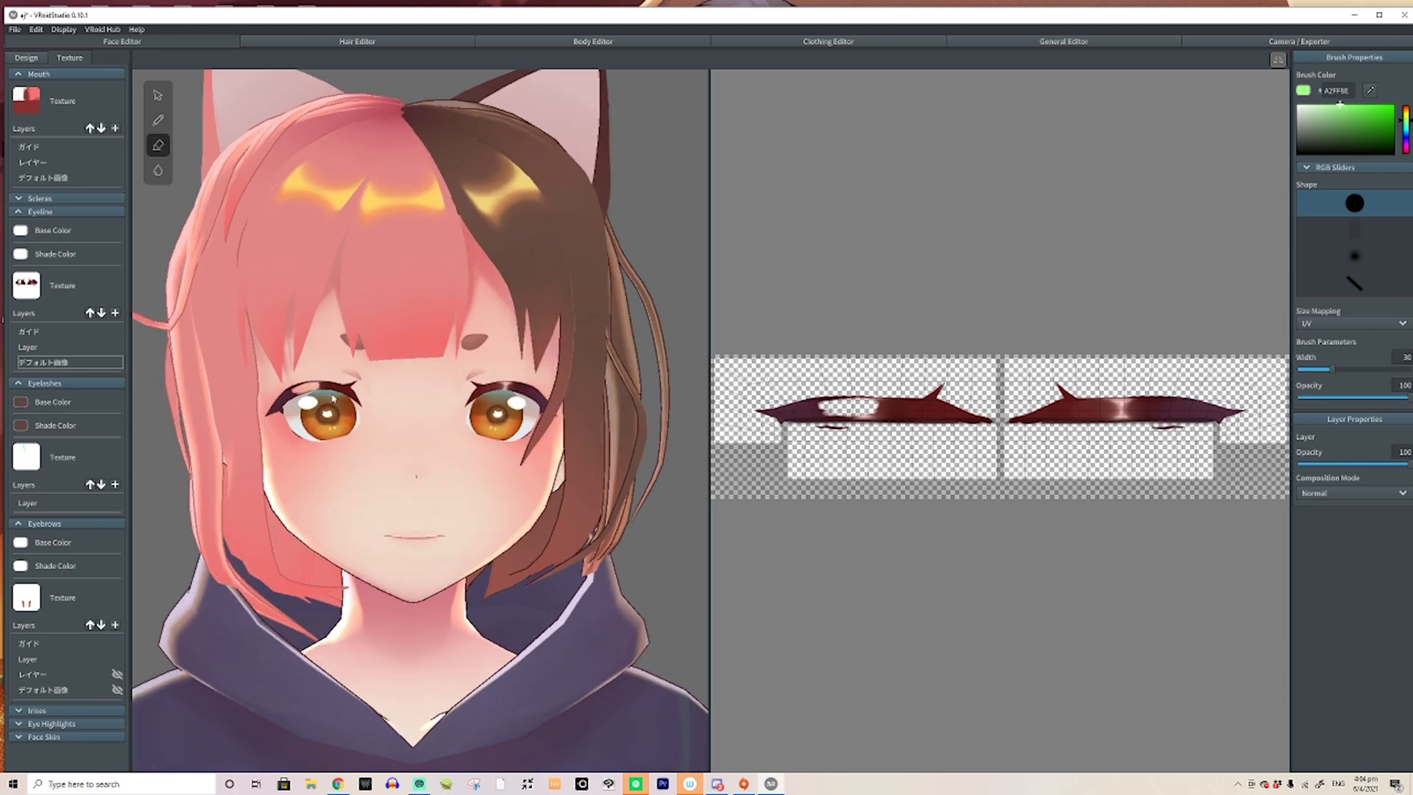
pyautogui.scroll(2, 254, 364)
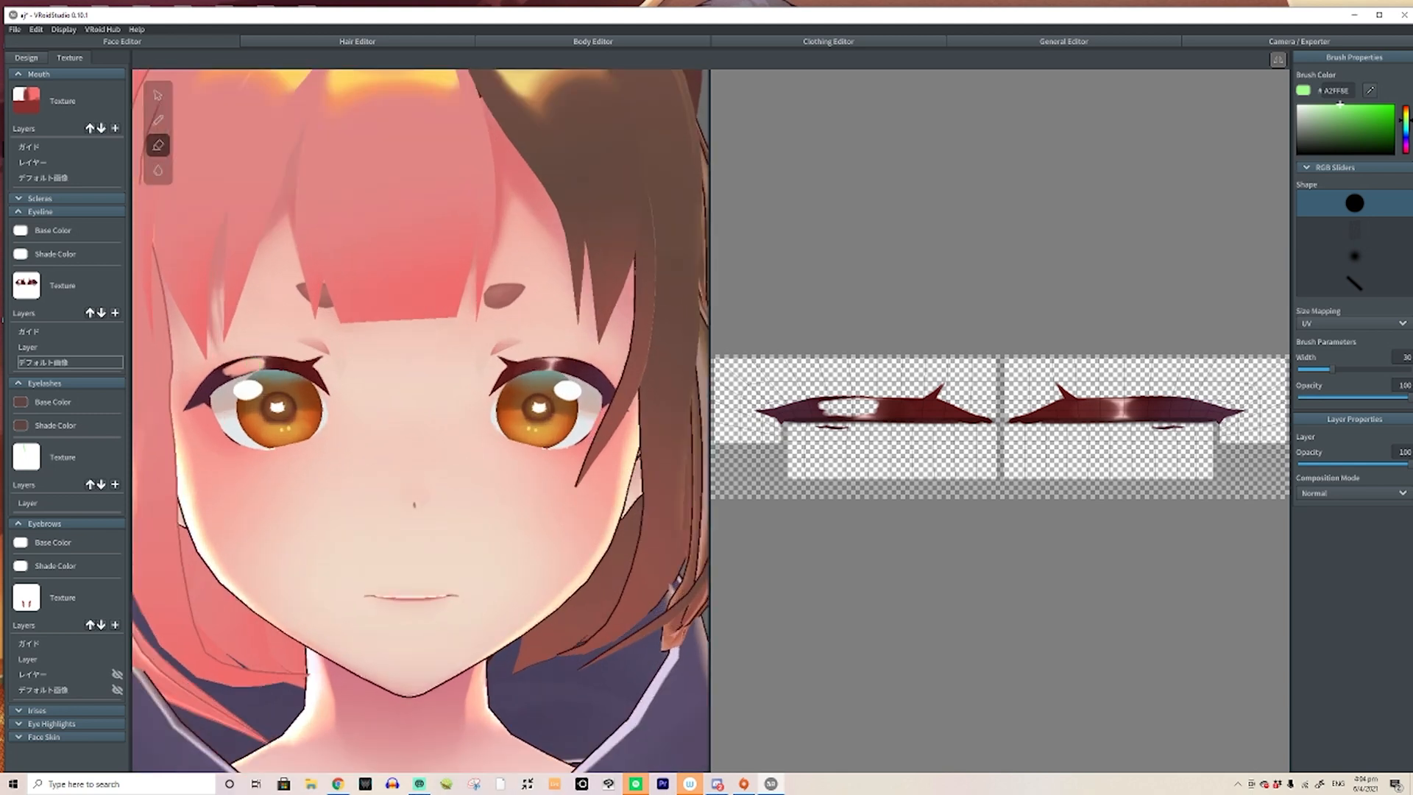
pyautogui.scroll(1, 232, 368)
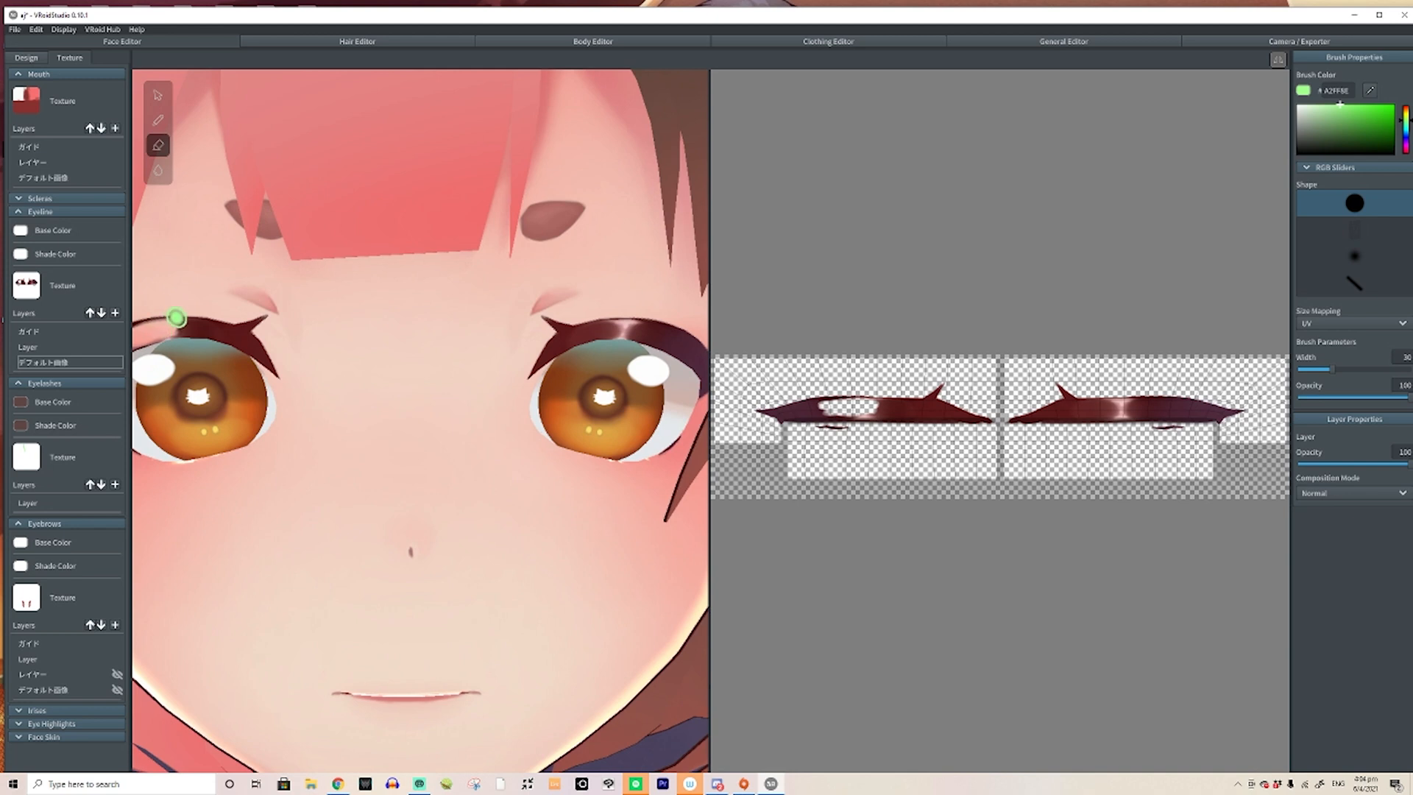
pyautogui.scroll(-1, 180, 331)
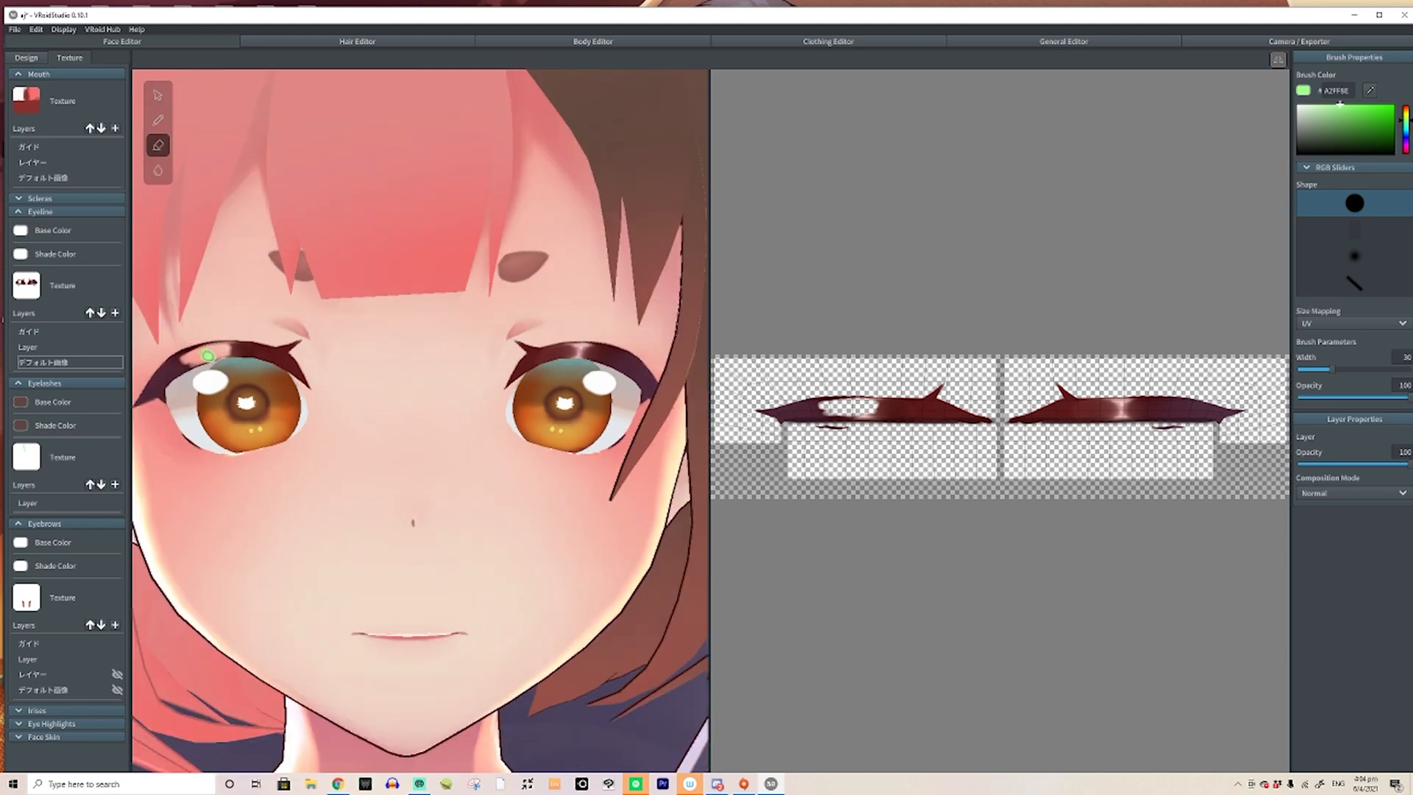
pyautogui.scroll(1, 208, 356)
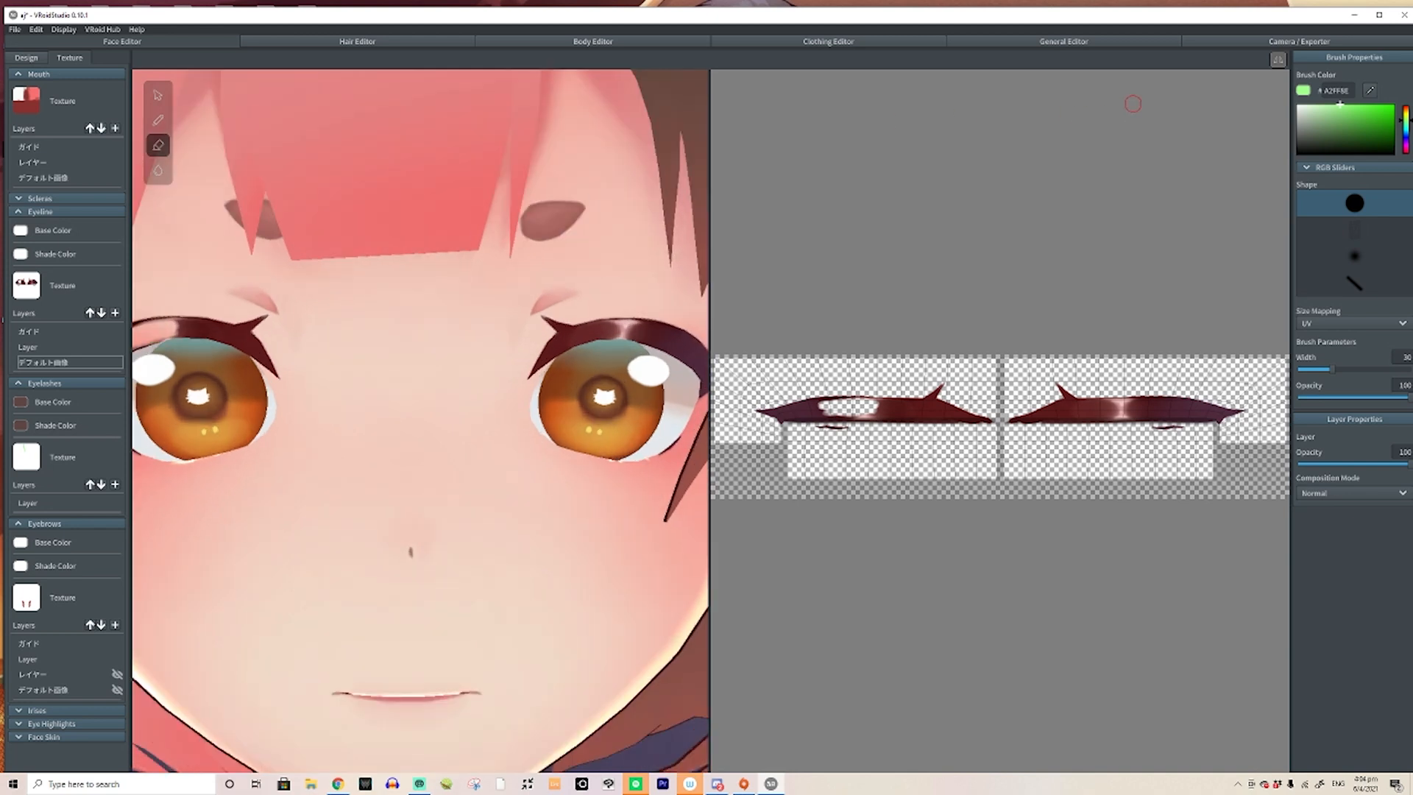
# Undo the eyeline erasure and paint a bright green patch below the same eyeline, viewing it under the eye
pyautogui.moveTo(1370, 113); pyautogui.dragTo(1394, 105)
pyautogui.hotkey('ctrl', 'z')
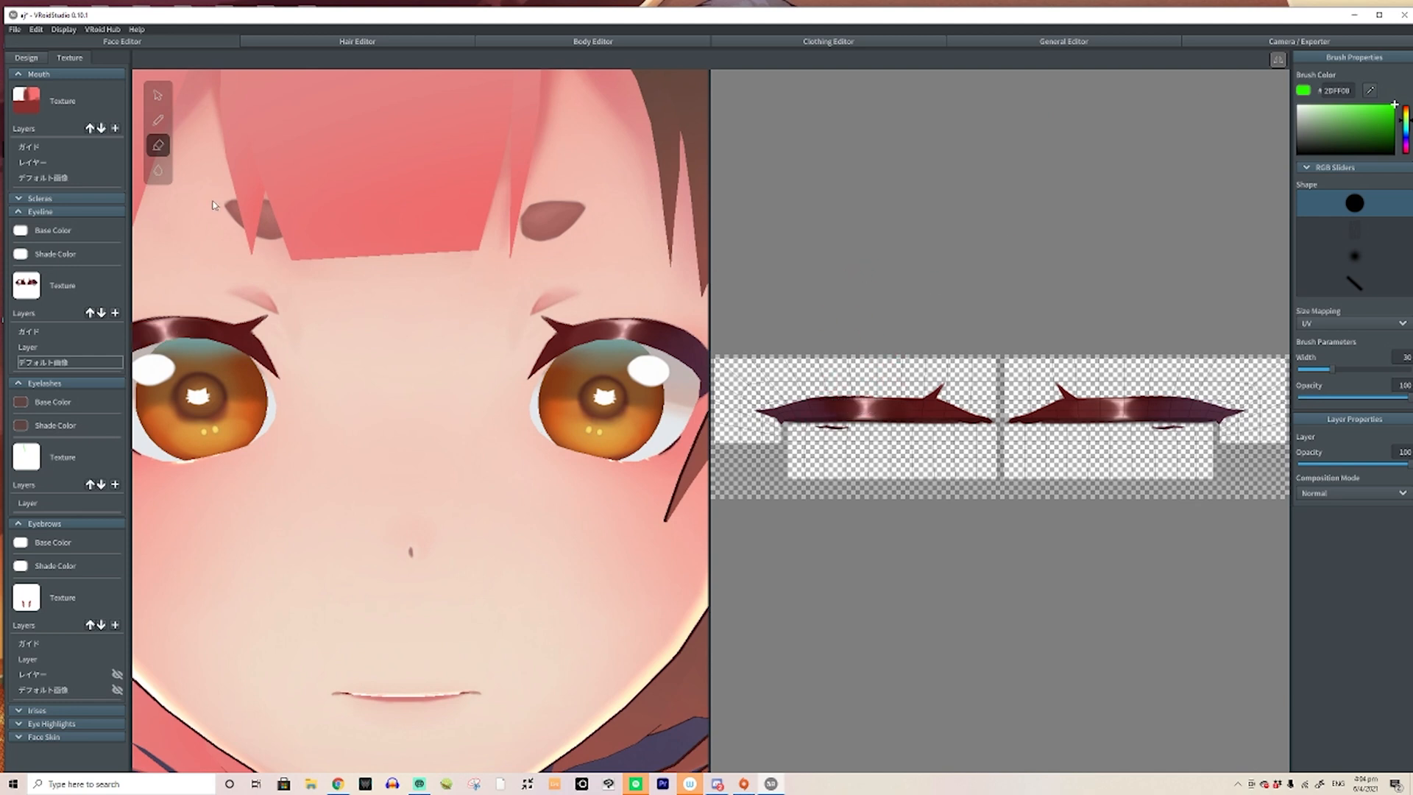
pyautogui.click(157, 120)
pyautogui.moveTo(852, 452)
pyautogui.mouseDown()
pyautogui.moveTo(872, 453)
pyautogui.moveTo(835, 464)
pyautogui.mouseUp()
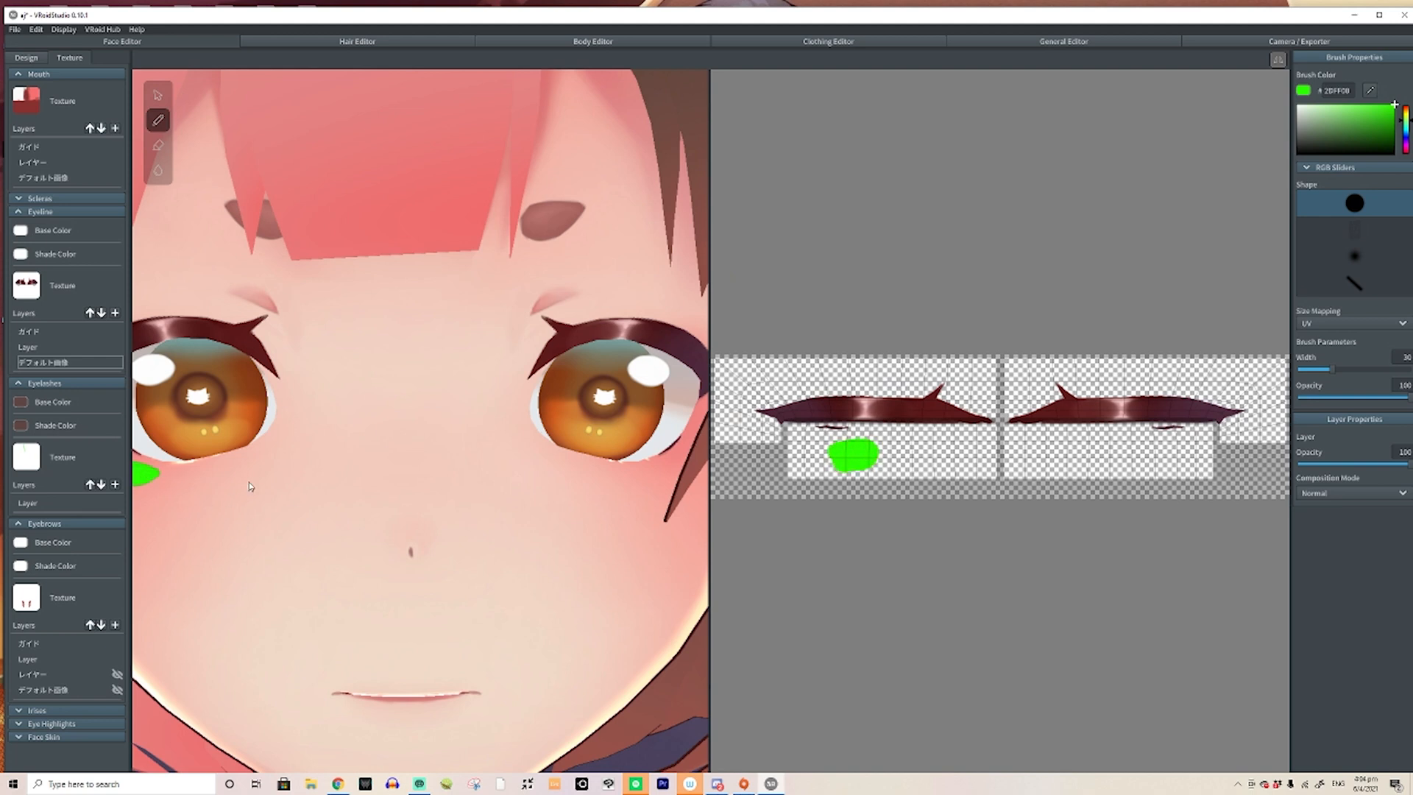
pyautogui.moveTo(213, 414); pyautogui.dragTo(221, 408, button='middle')
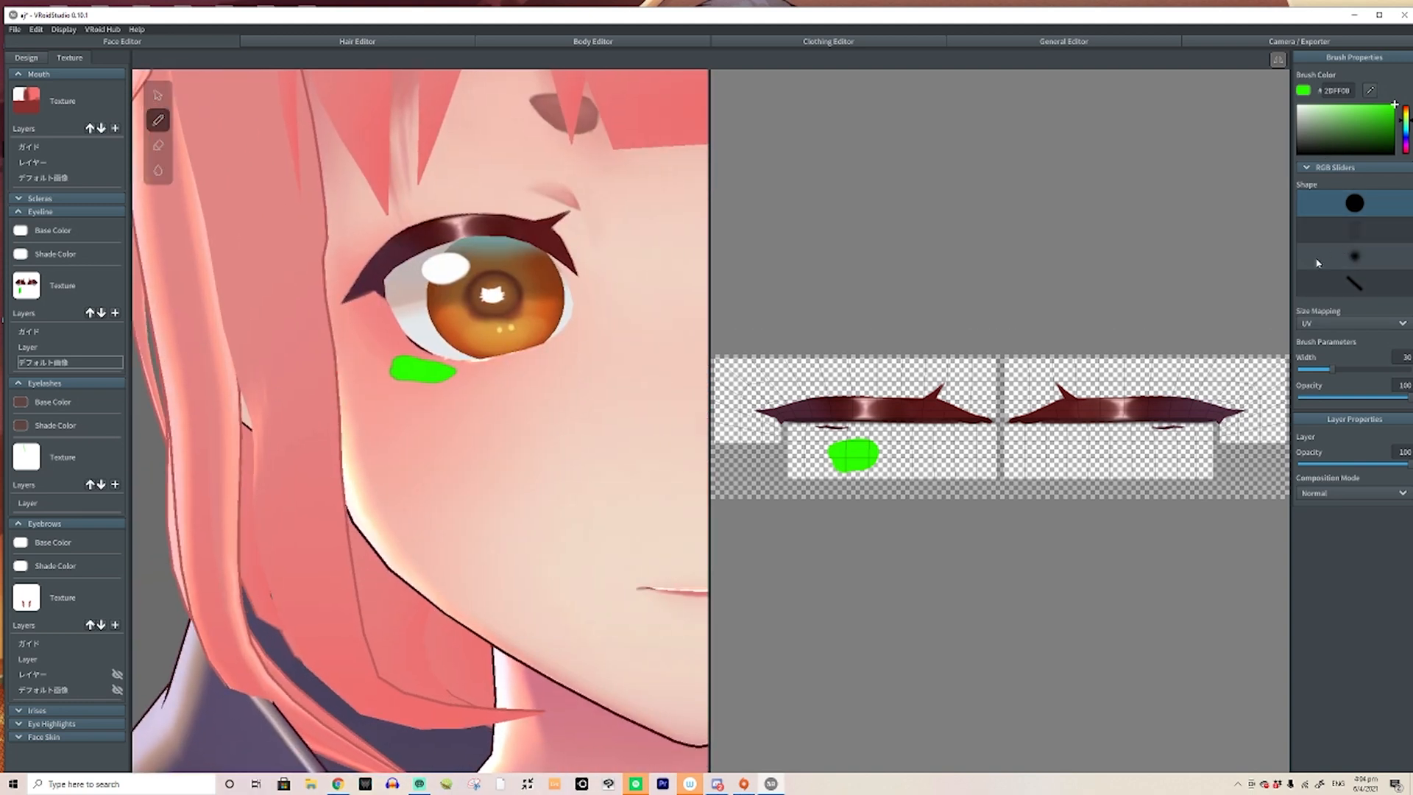
# Erase into the green patch on the eyeline texture using the soft round brush at width 23
pyautogui.click(156, 146)
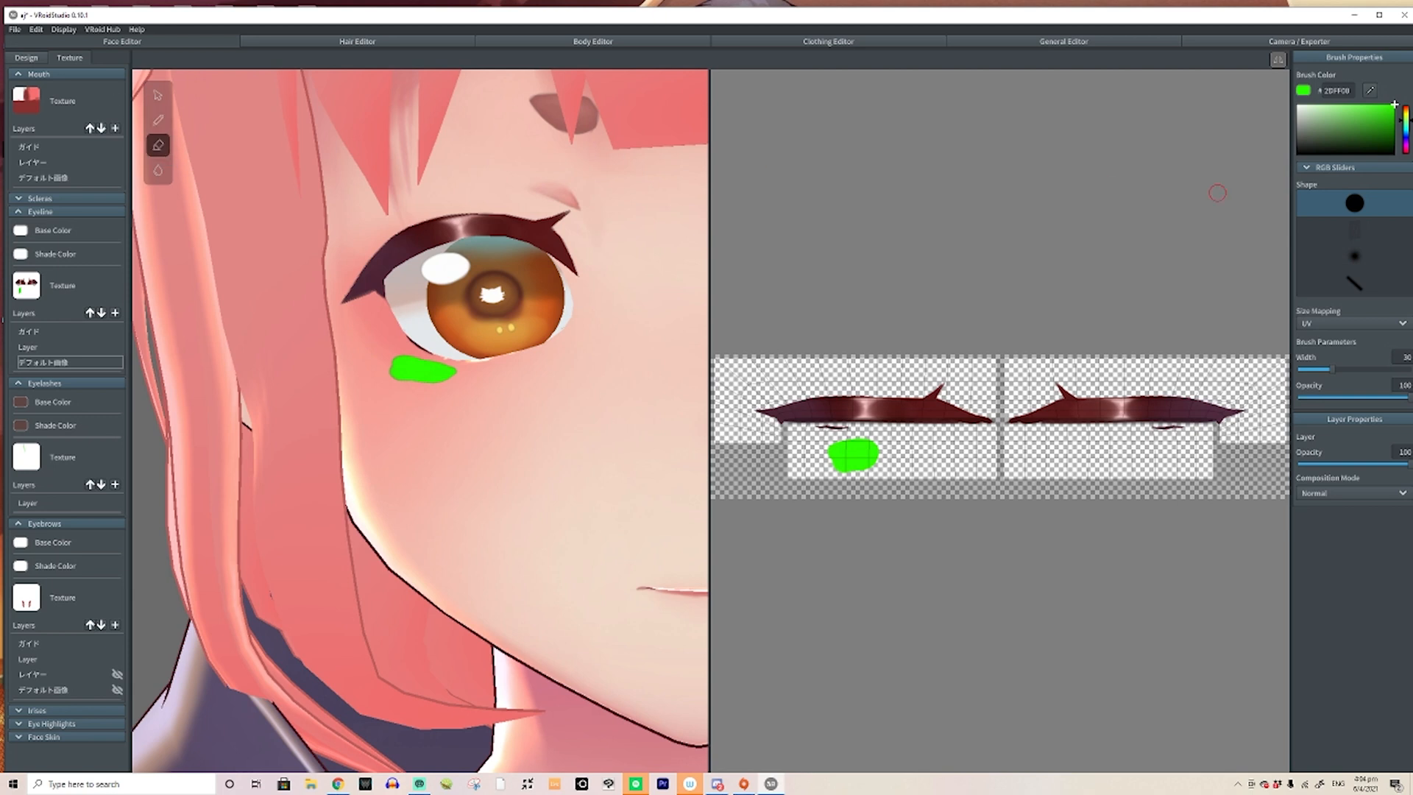
pyautogui.click(1363, 254)
pyautogui.moveTo(1332, 370); pyautogui.dragTo(1323, 371)
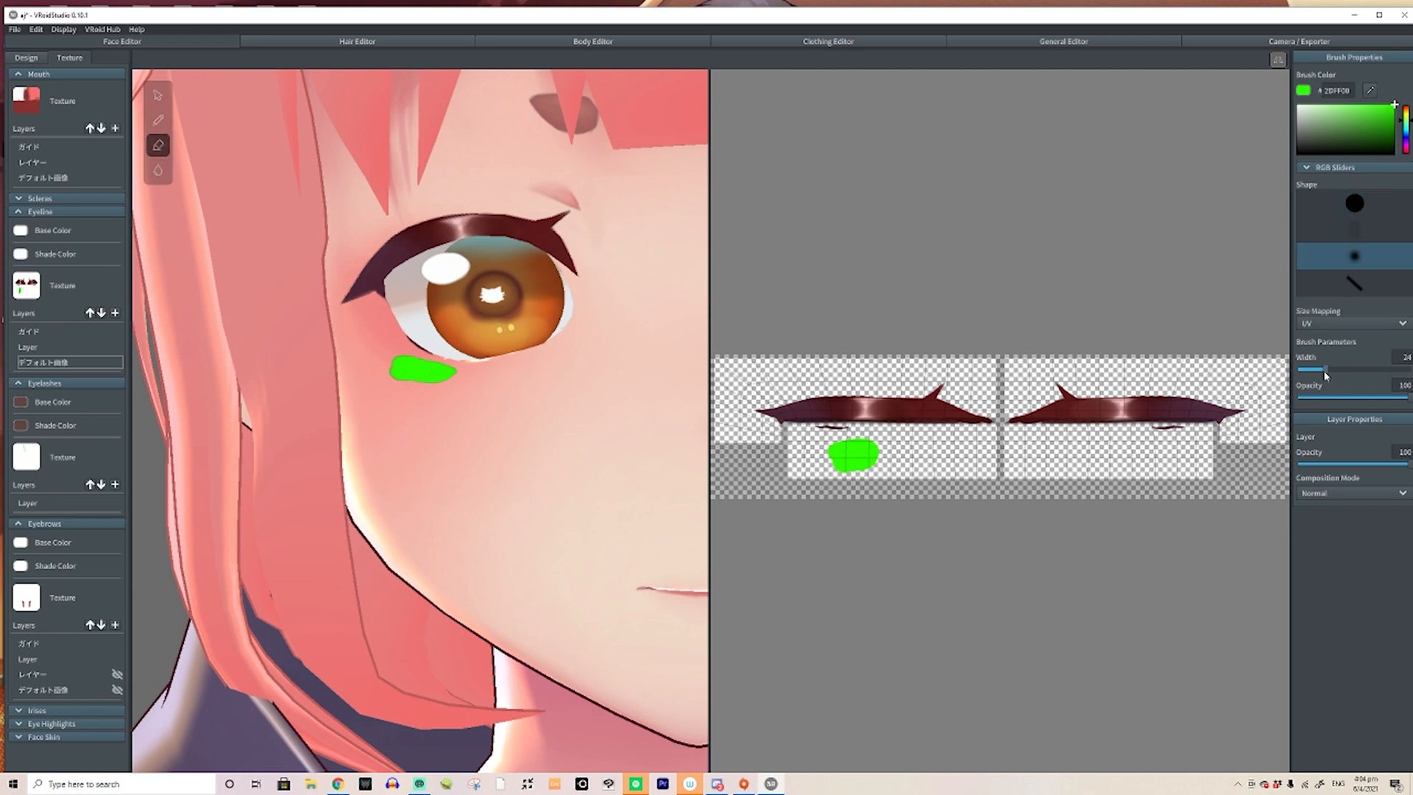
pyautogui.click(850, 452)
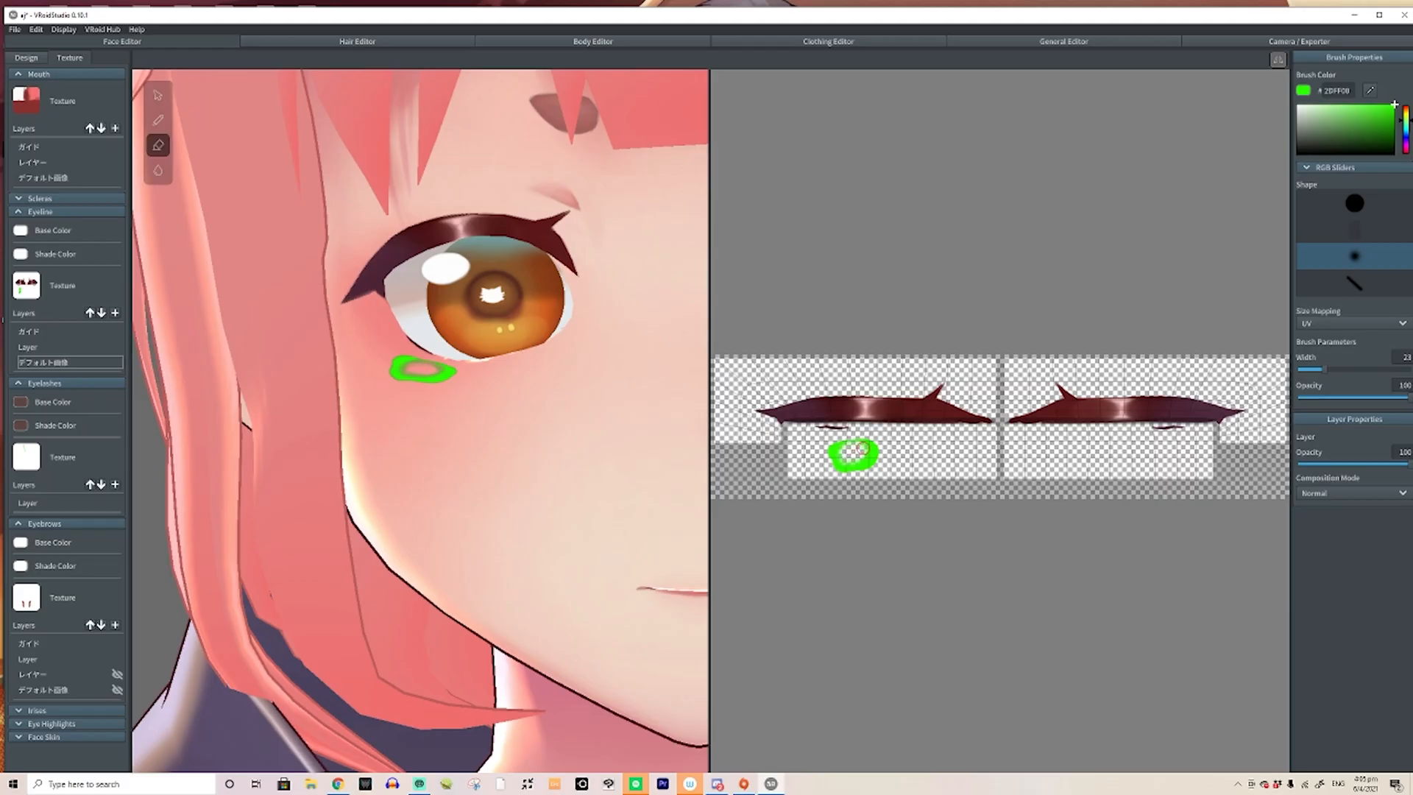
pyautogui.moveTo(861, 448)
pyautogui.mouseDown()
pyautogui.moveTo(834, 457)
pyautogui.moveTo(868, 457)
pyautogui.moveTo(858, 473)
pyautogui.mouseUp()
# Undo the eraser strokes and the green patch on the eyeline texture, returning the whole head to view
pyautogui.hotkey('ctrl', 'z')
pyautogui.hotkey('ctrl', 'z')
pyautogui.hotkey('ctrl', 'z')
pyautogui.hotkey('ctrl', 'z')
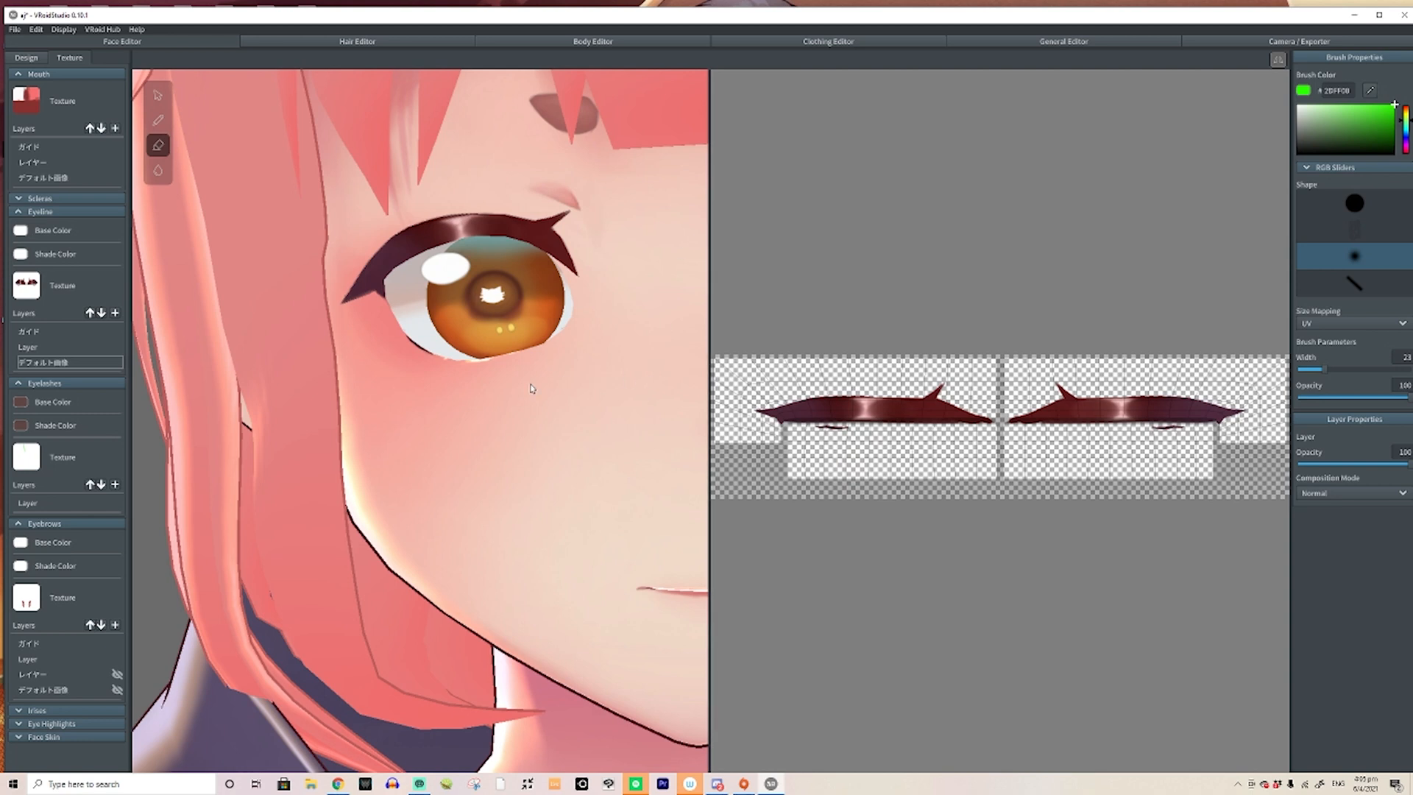
pyautogui.scroll(-6, 504, 379)
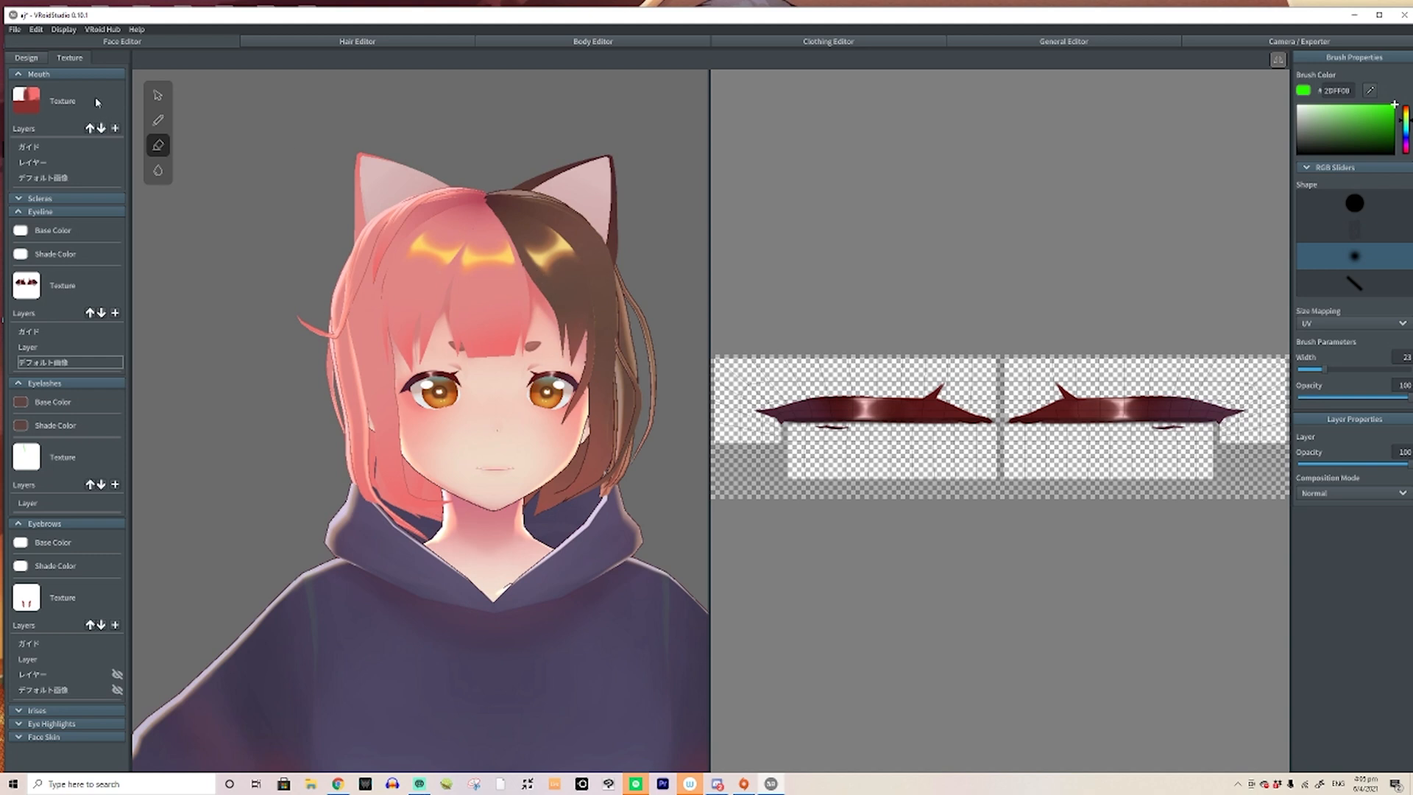
# Display the mouth texture's ガイド layer, look through the hair and general editors, and open the face editor's Eyes parameters
pyautogui.click(83, 153)
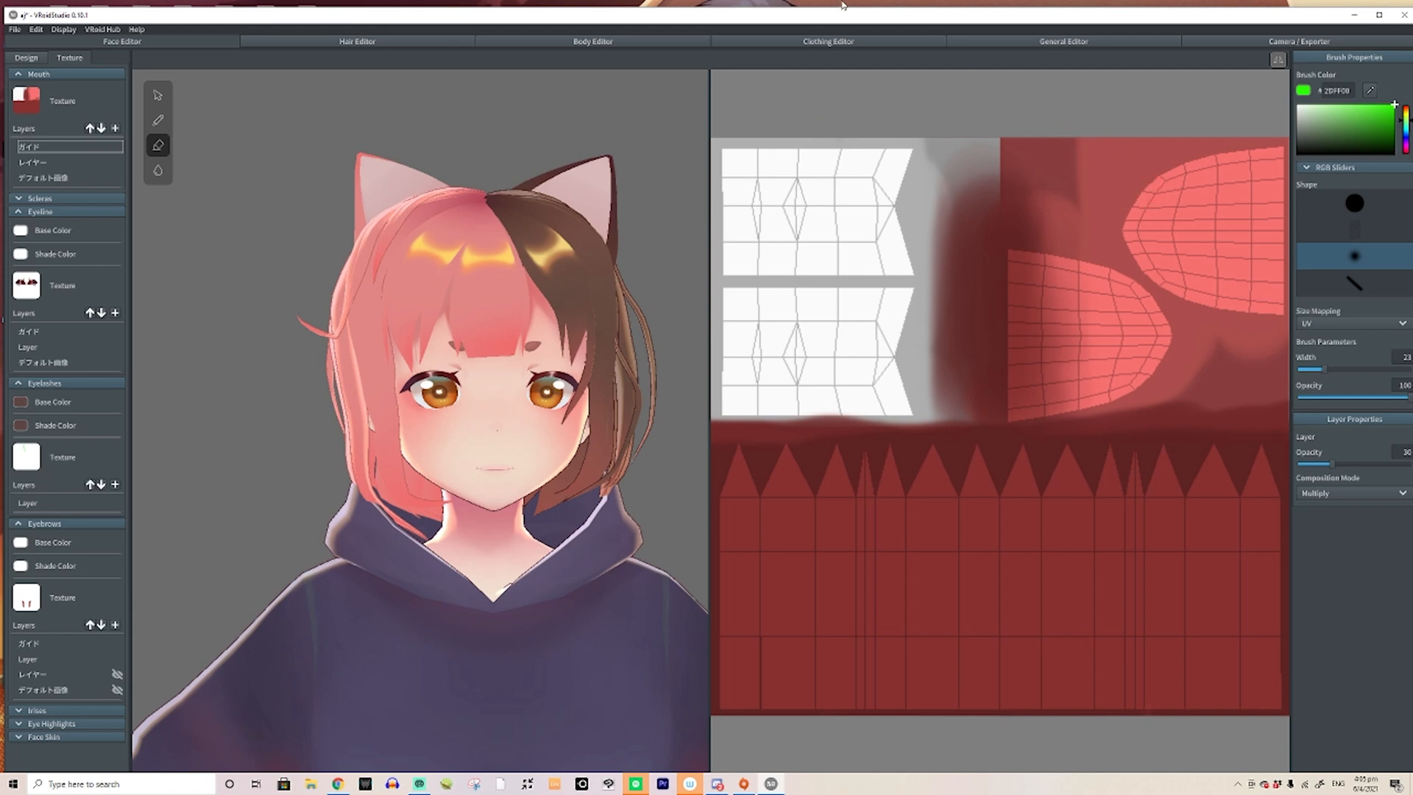
pyautogui.click(406, 44)
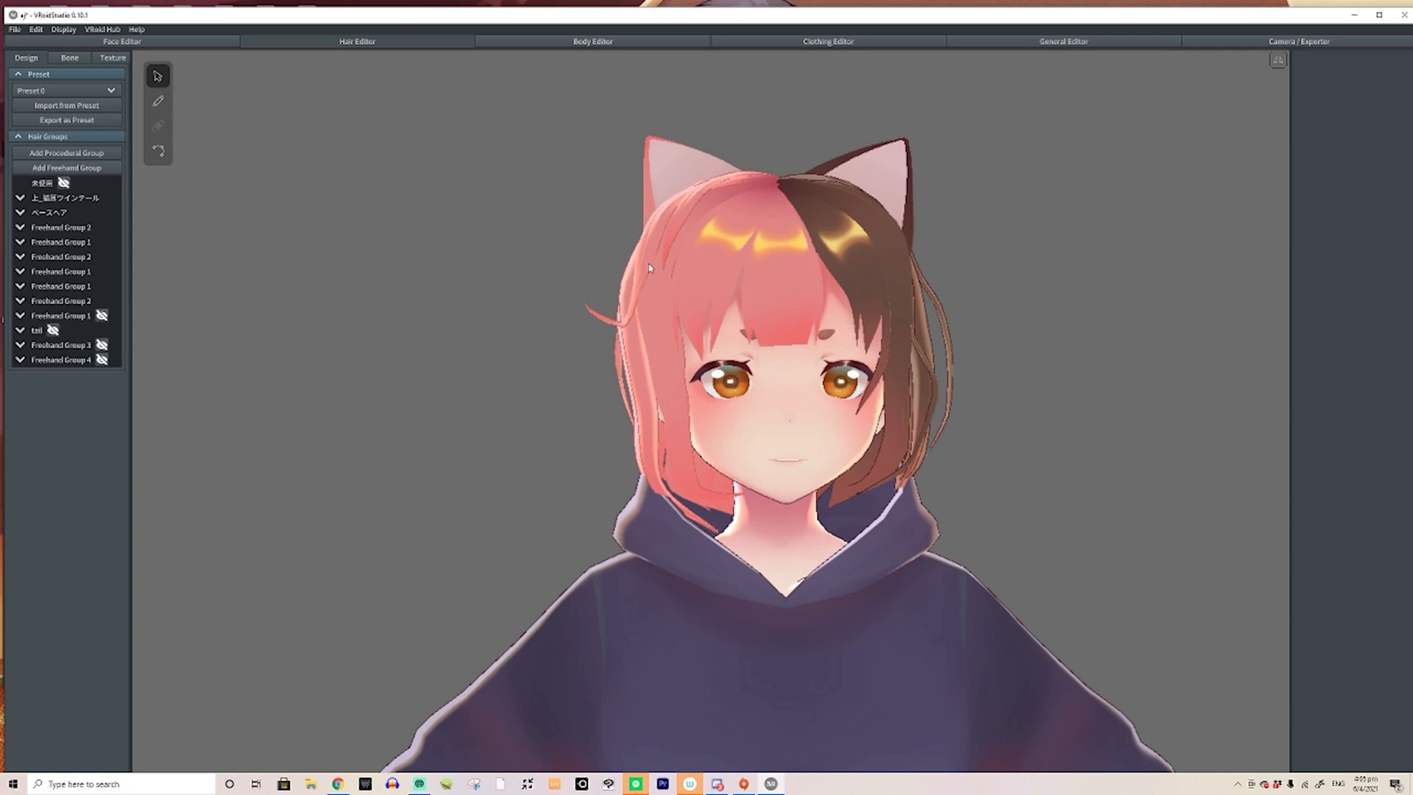
pyautogui.click(1080, 42)
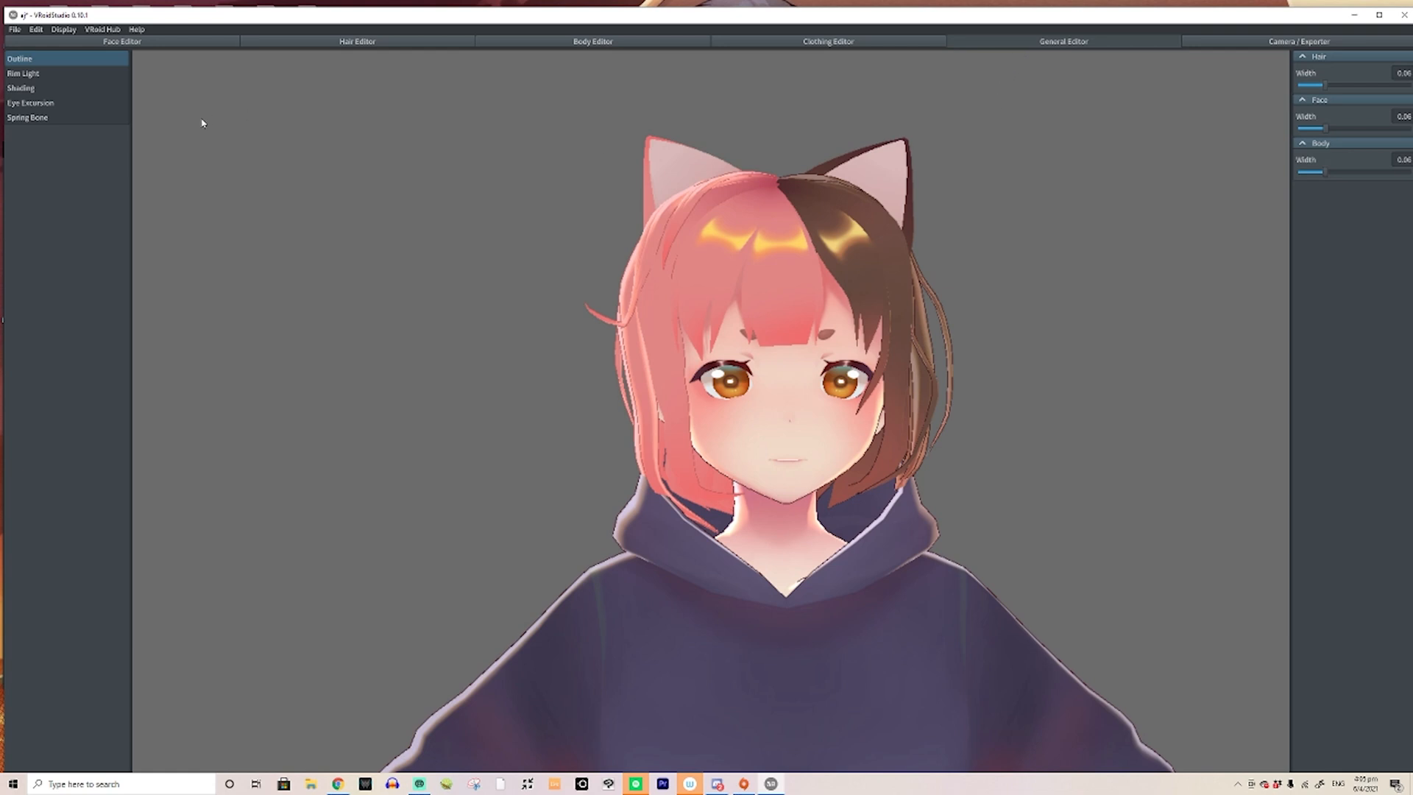
pyautogui.click(184, 42)
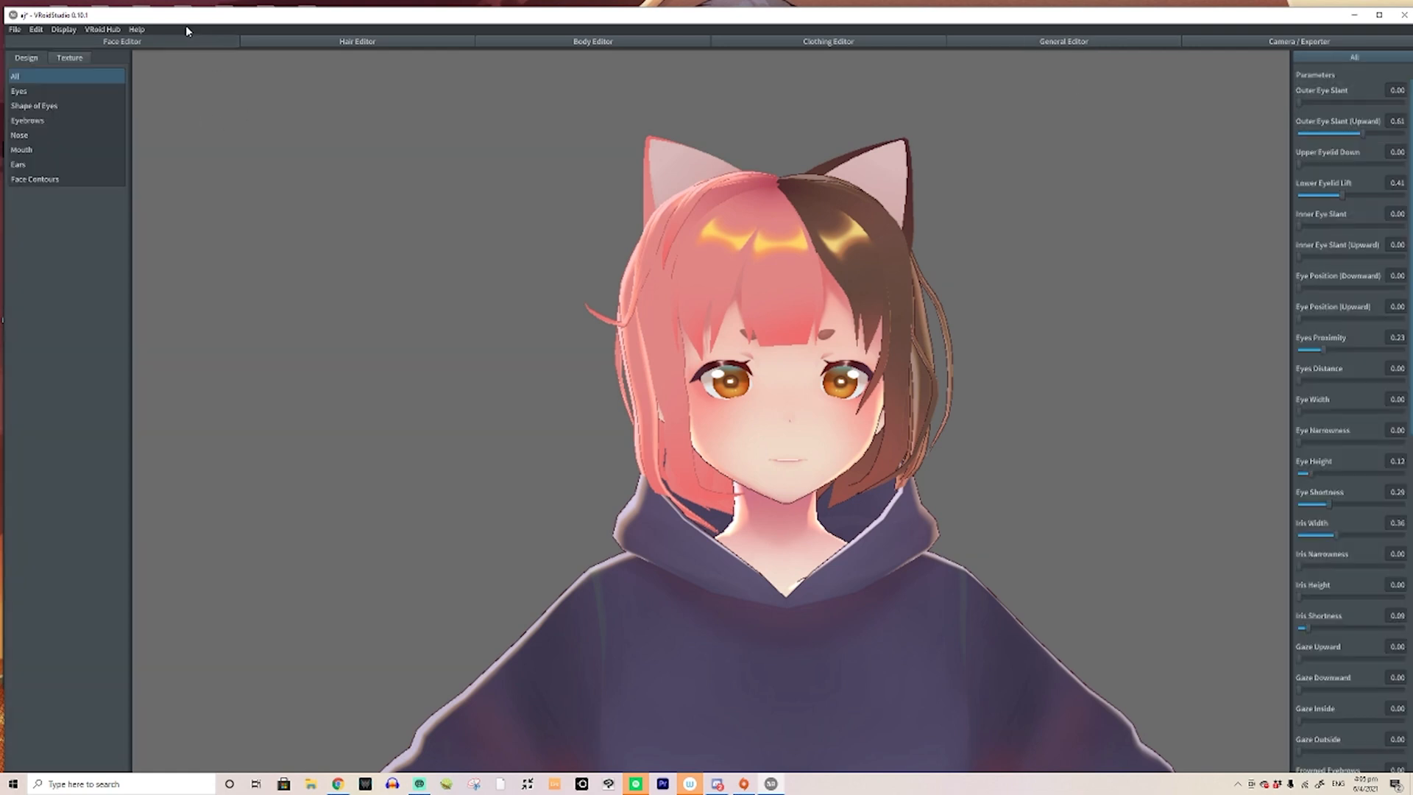
pyautogui.click(95, 91)
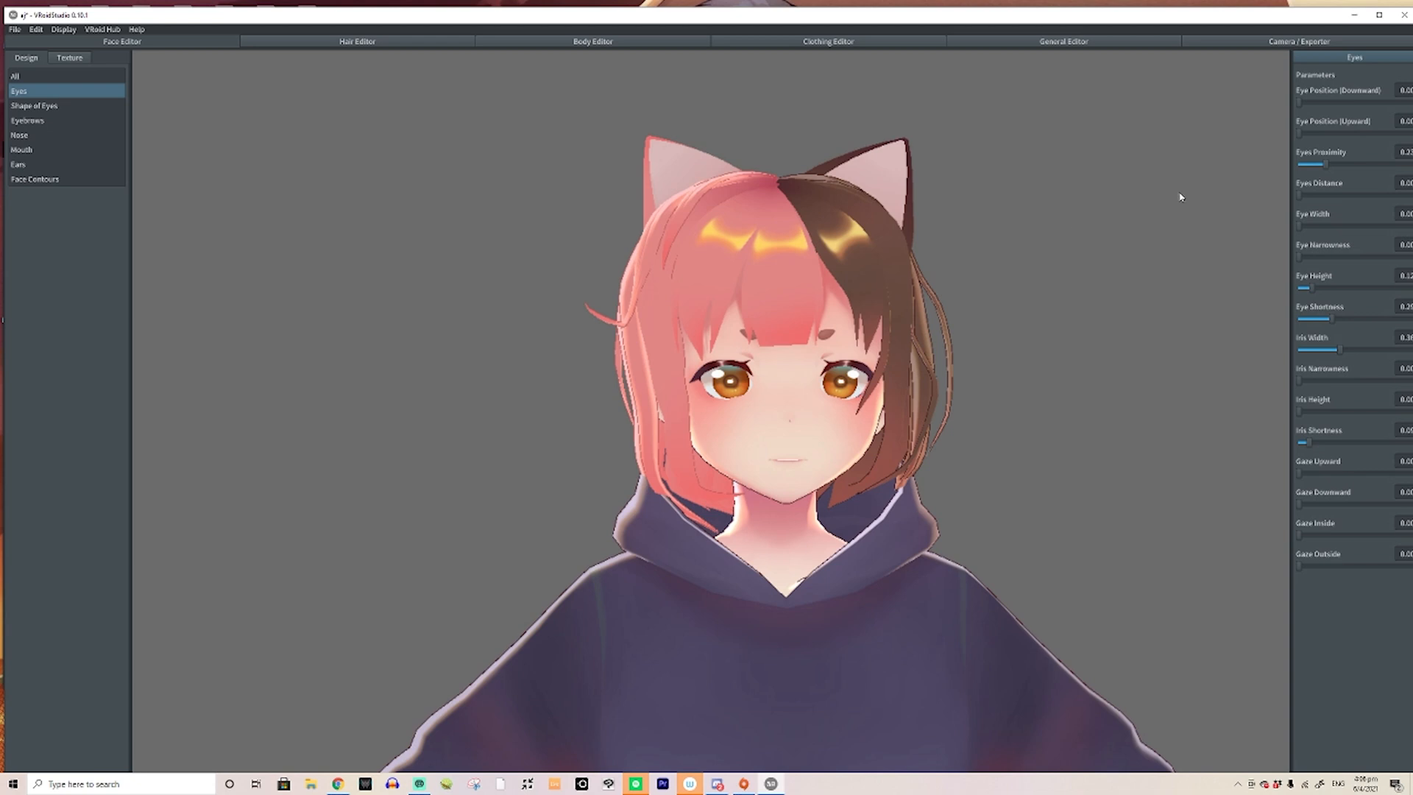
# Open the Camera / Exporter face expressions, try Smile at 100 and 42, and reset it to 0
pyautogui.click(1267, 40)
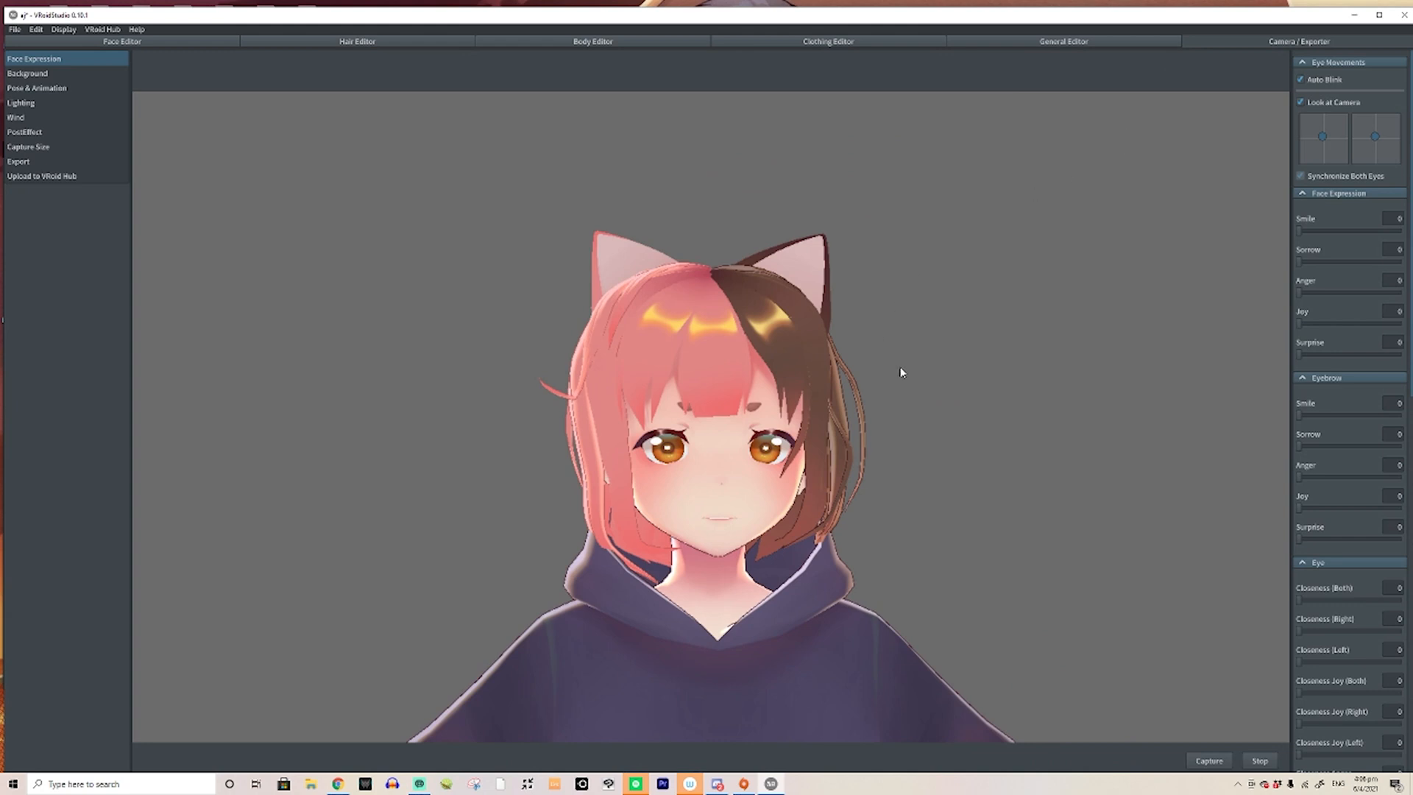
pyautogui.moveTo(1299, 233); pyautogui.dragTo(1398, 230)
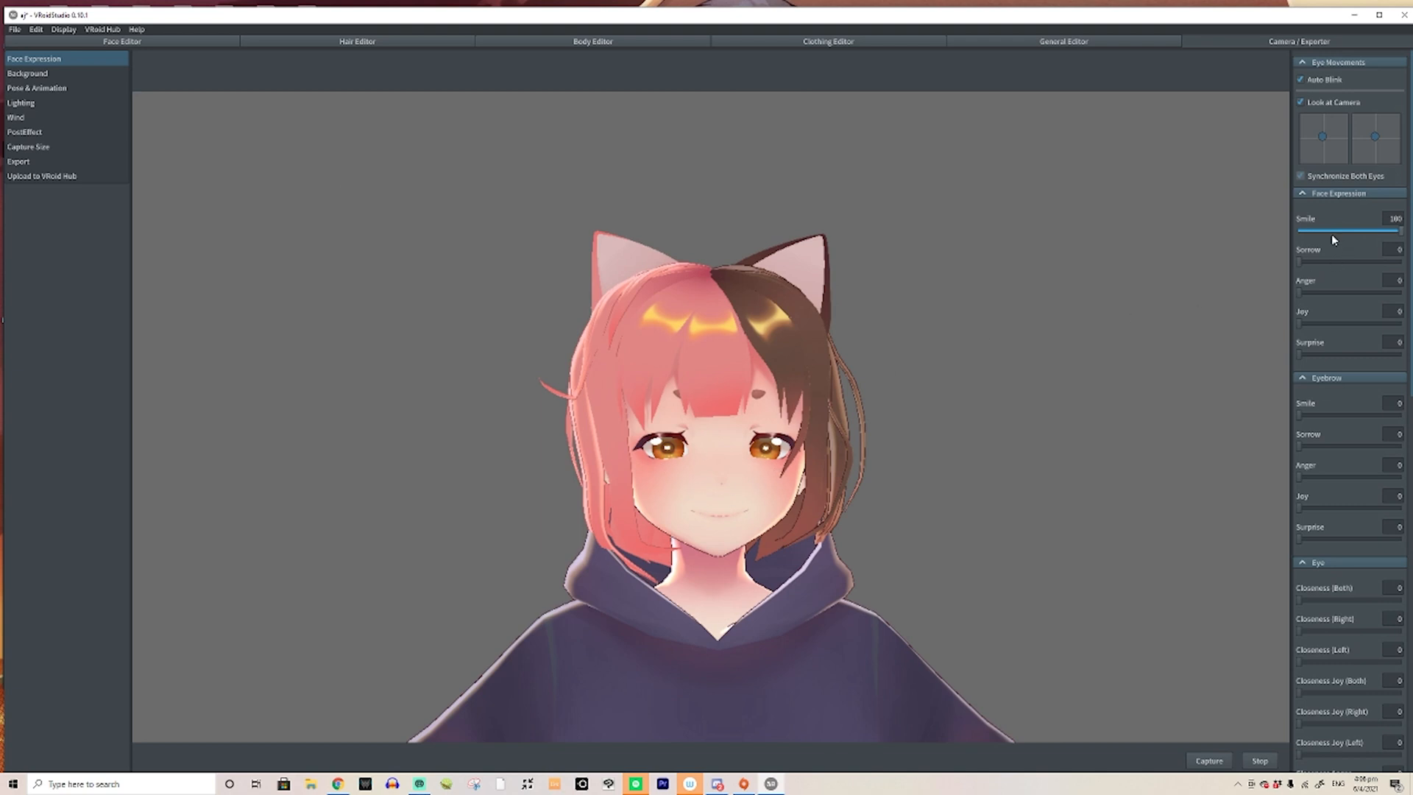
pyautogui.moveTo(1336, 234); pyautogui.dragTo(1273, 233)
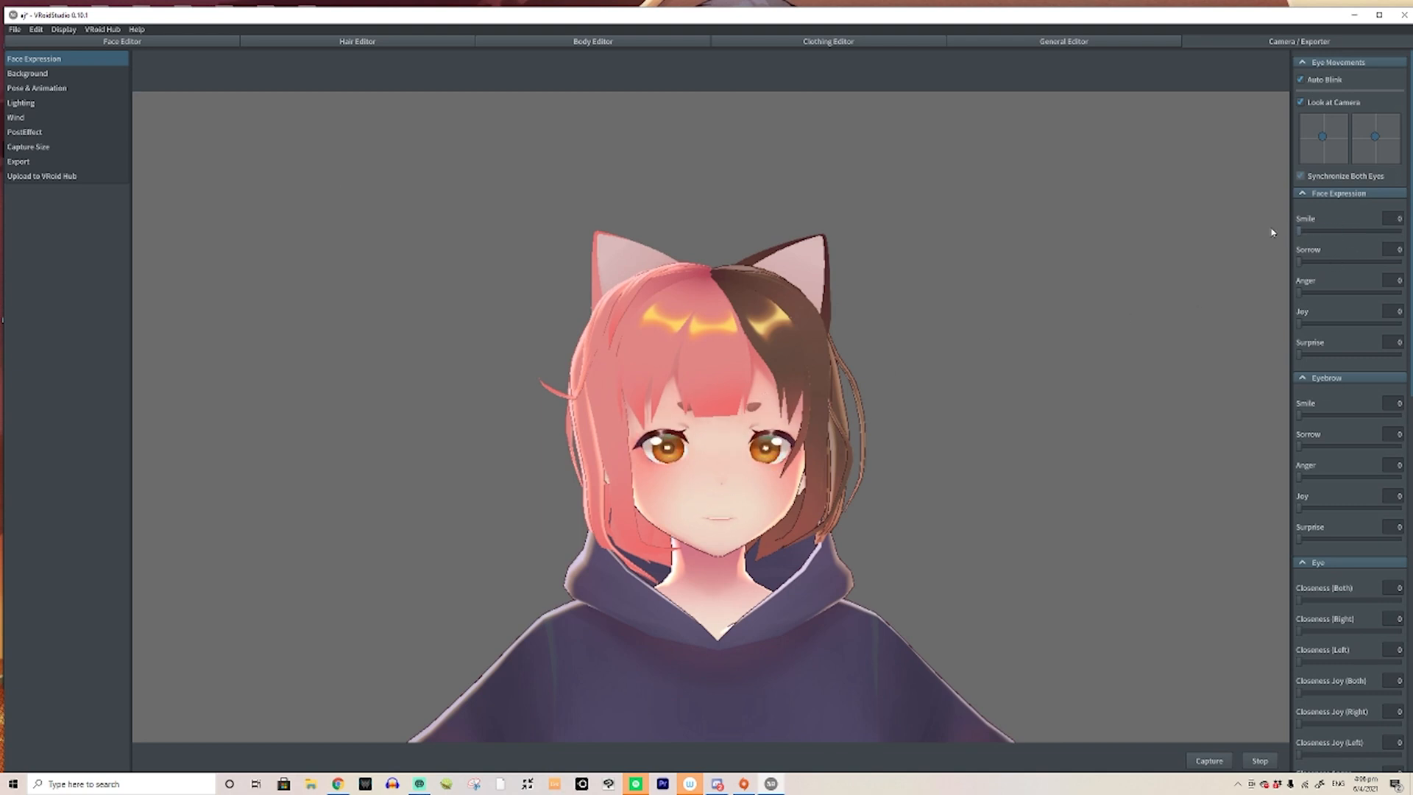
pyautogui.moveTo(1300, 231); pyautogui.dragTo(1342, 232)
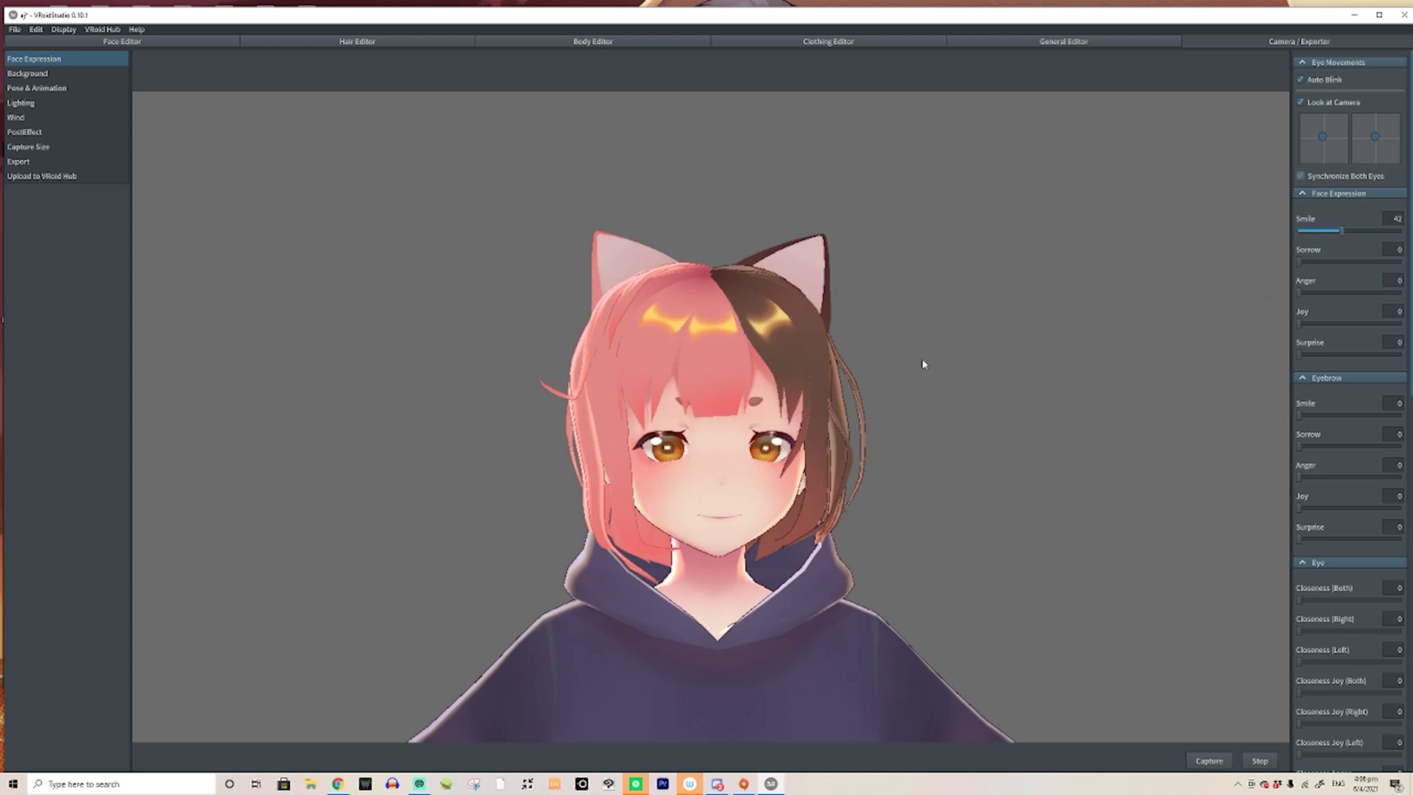
pyautogui.moveTo(1343, 231); pyautogui.dragTo(1248, 249)
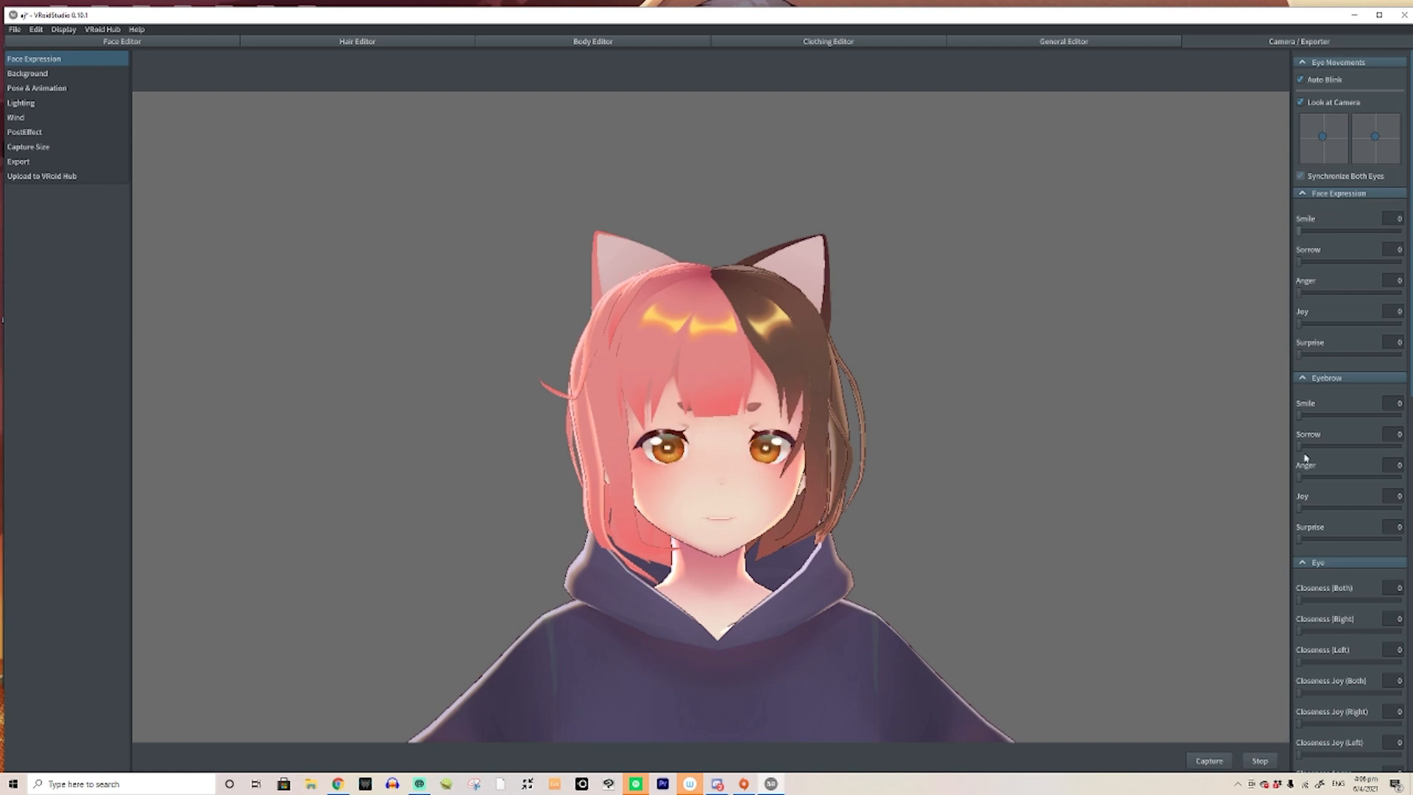
# Set the eyebrow Smile to 56 and the eye Closeness (Both) to 14
pyautogui.moveTo(1299, 415); pyautogui.dragTo(1345, 436)
pyautogui.moveTo(1300, 600)
pyautogui.mouseDown()
pyautogui.moveTo(1353, 599)
pyautogui.moveTo(1313, 599)
pyautogui.mouseUp()
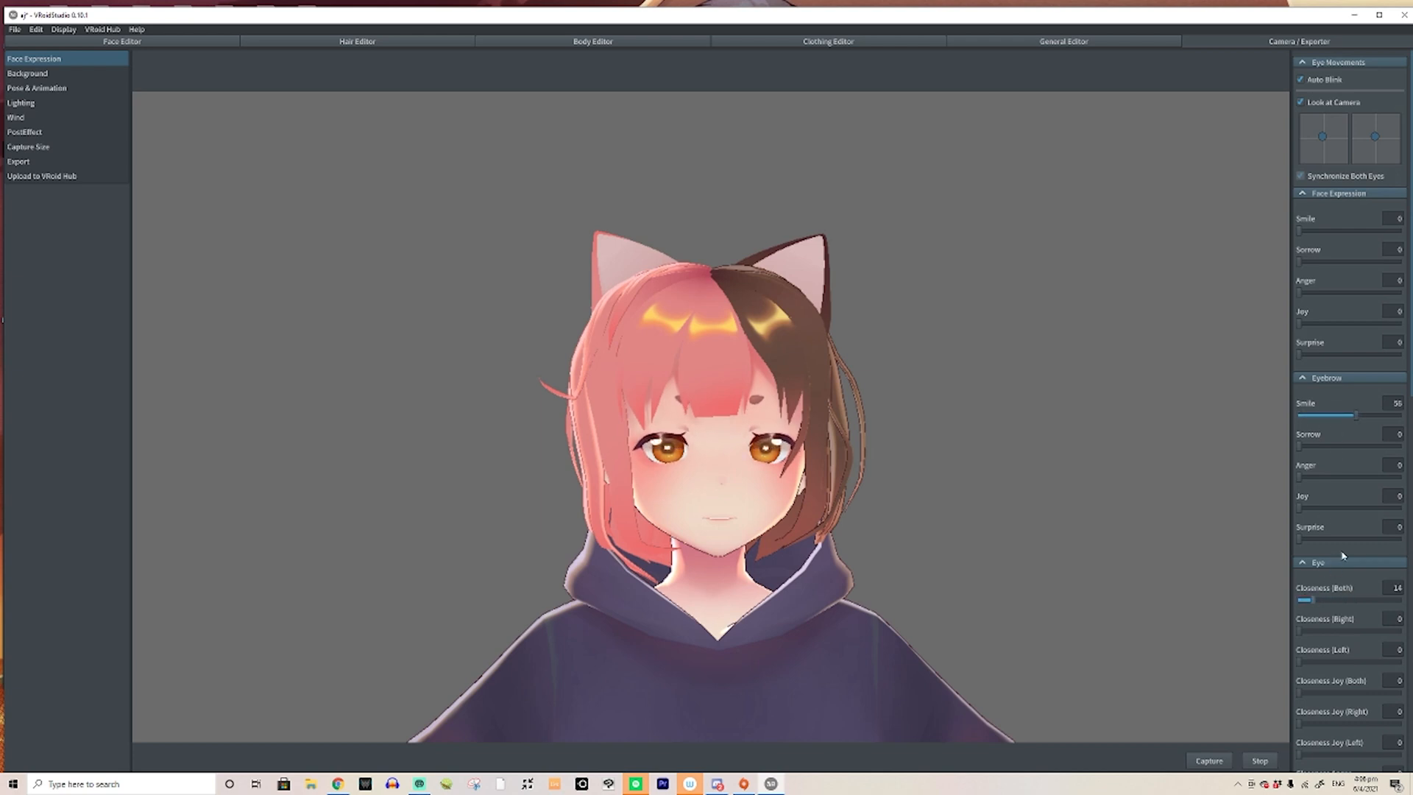
# Reset the eyebrow Smile and the eye Closeness (Both) to 0
pyautogui.moveTo(1327, 415); pyautogui.dragTo(1300, 413)
pyautogui.moveTo(1305, 590); pyautogui.dragTo(1282, 587)
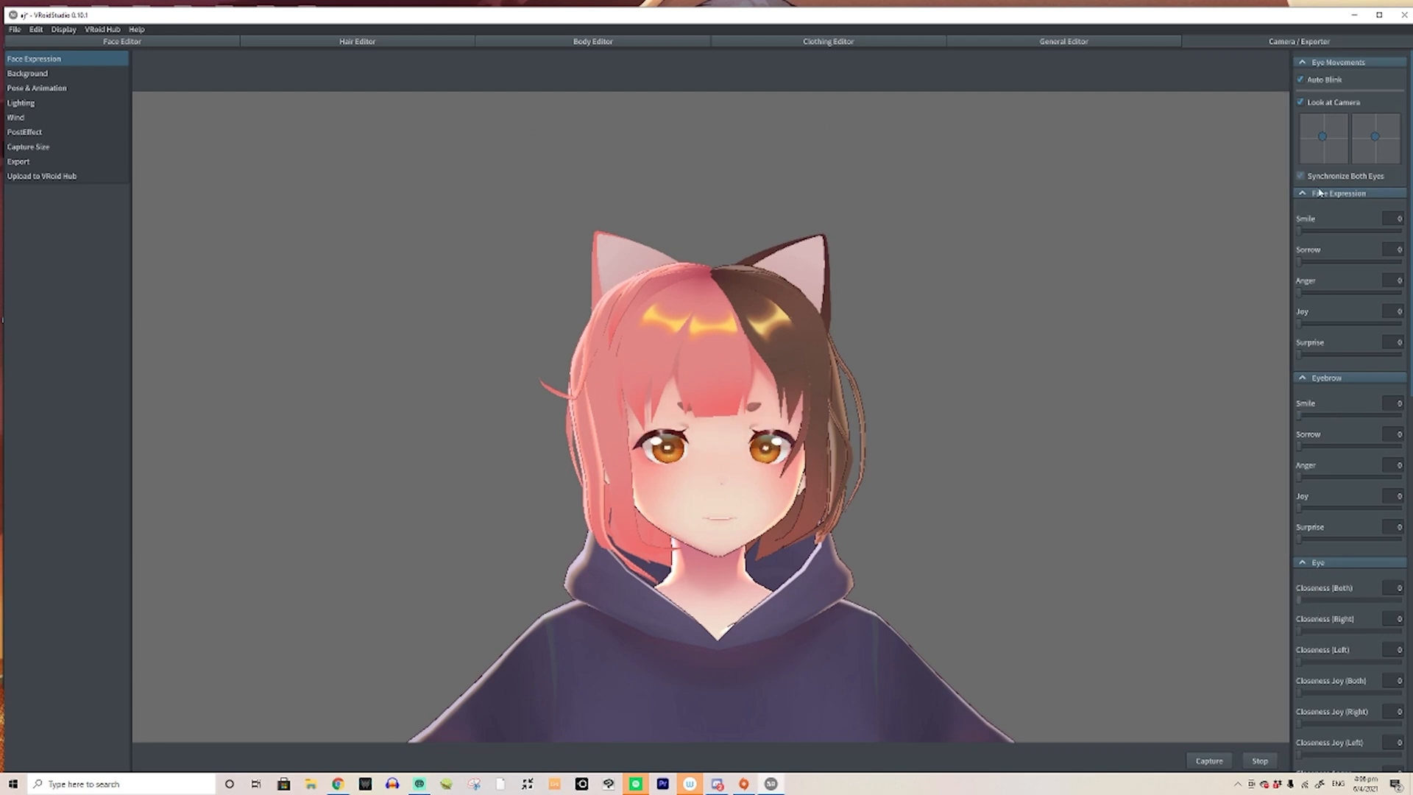
# Try the eyebrow Smile at 60 with eye Closeness at 58 (Right) and 40 (Left), and reset the expression values to 0
pyautogui.moveTo(1312, 416); pyautogui.dragTo(1360, 415)
pyautogui.moveTo(1305, 631); pyautogui.dragTo(1338, 661)
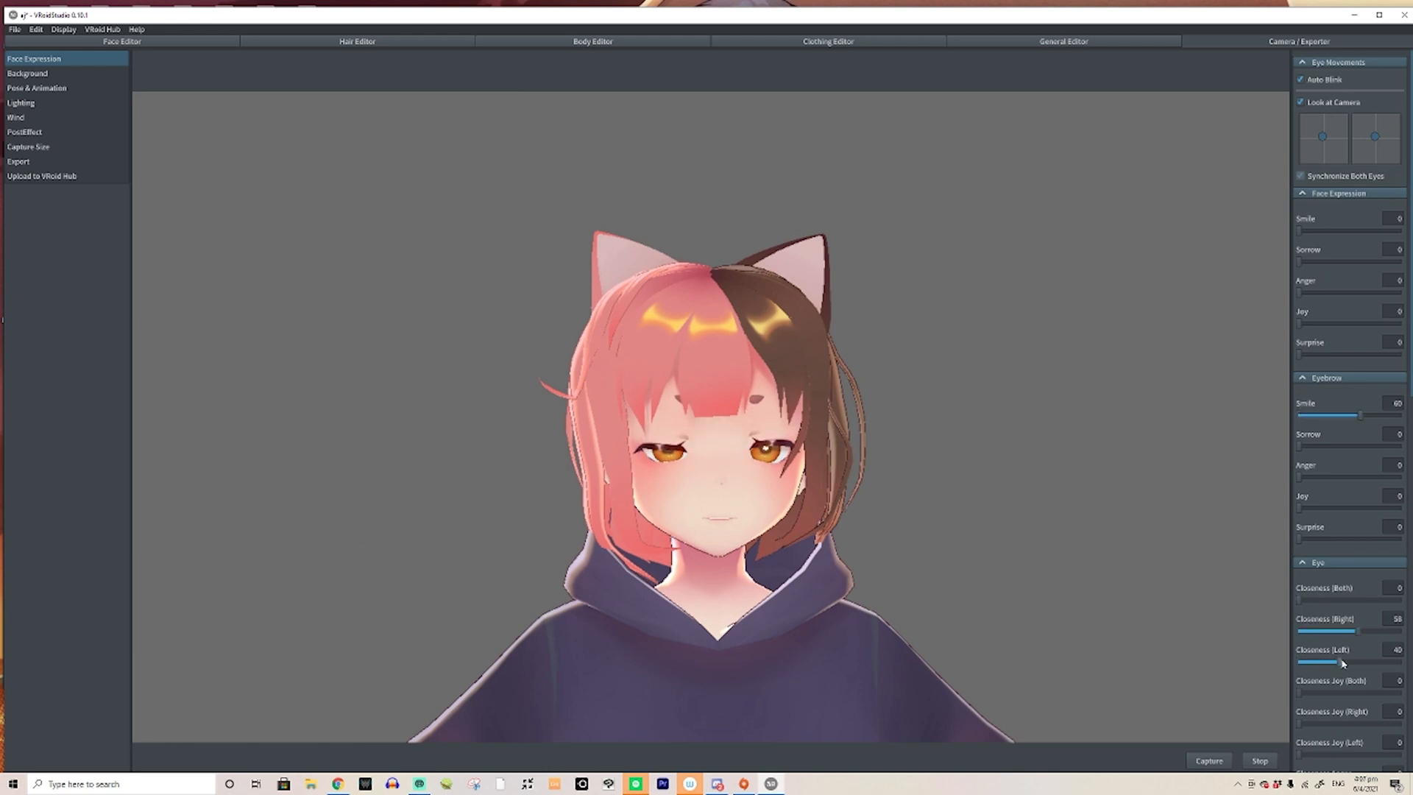
pyautogui.moveTo(1299, 262)
pyautogui.mouseDown()
pyautogui.moveTo(1330, 261)
pyautogui.moveTo(1300, 261)
pyautogui.mouseUp()
pyautogui.click(1300, 262)
pyautogui.moveTo(1360, 416); pyautogui.dragTo(1171, 431)
pyautogui.moveTo(1335, 632); pyautogui.dragTo(1288, 639)
pyautogui.moveTo(1302, 263); pyautogui.dragTo(1186, 244)
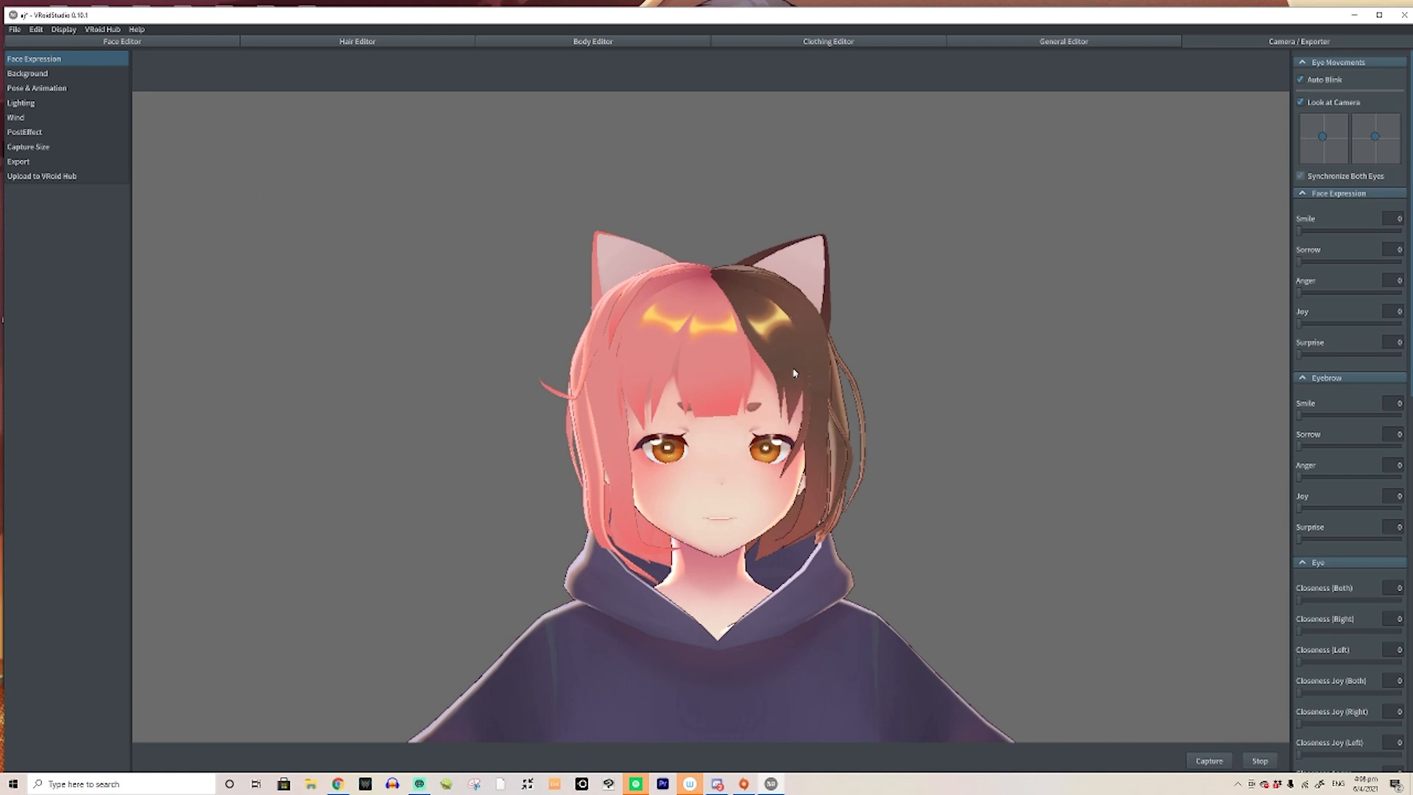
pyautogui.click(20, 27)
pyautogui.click(28, 65)
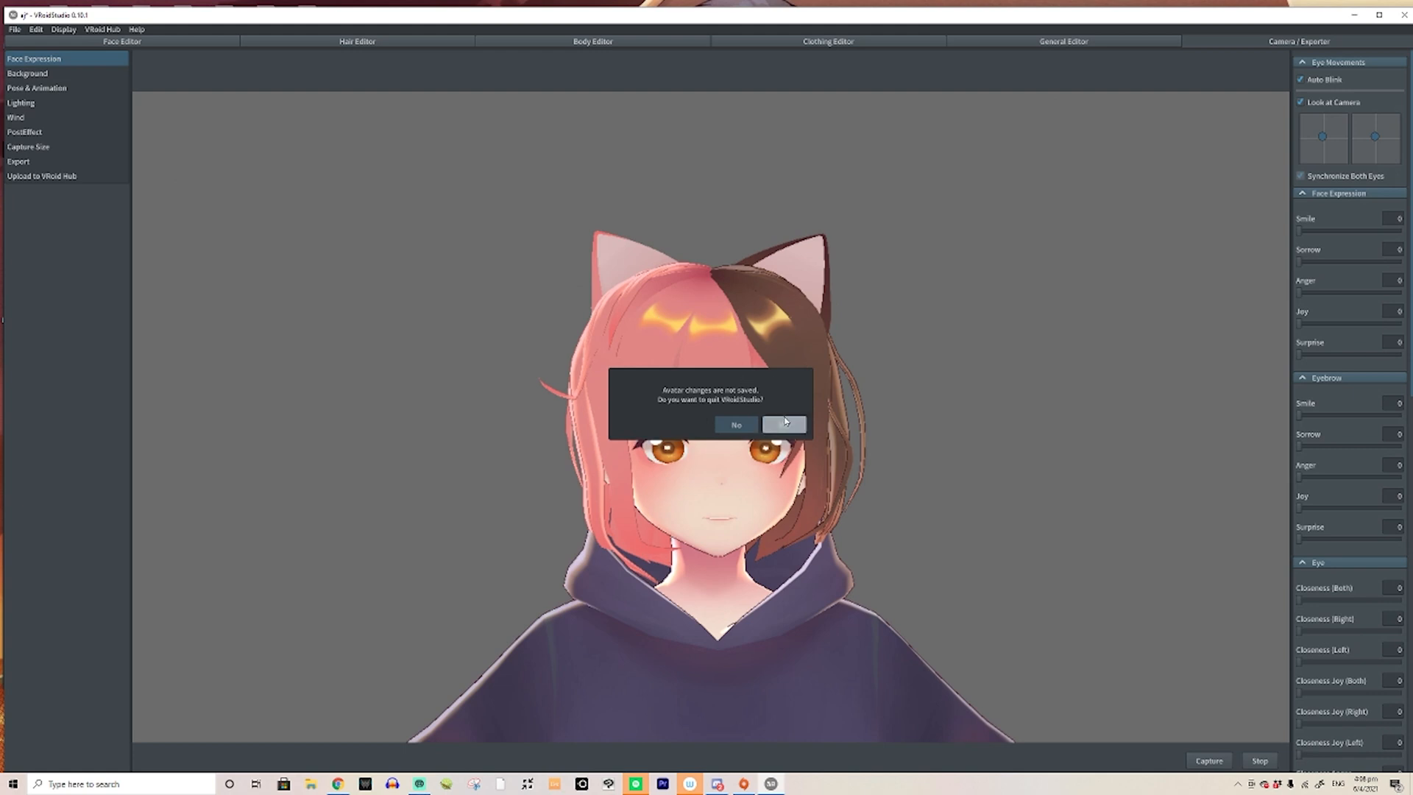
pyautogui.click(737, 425)
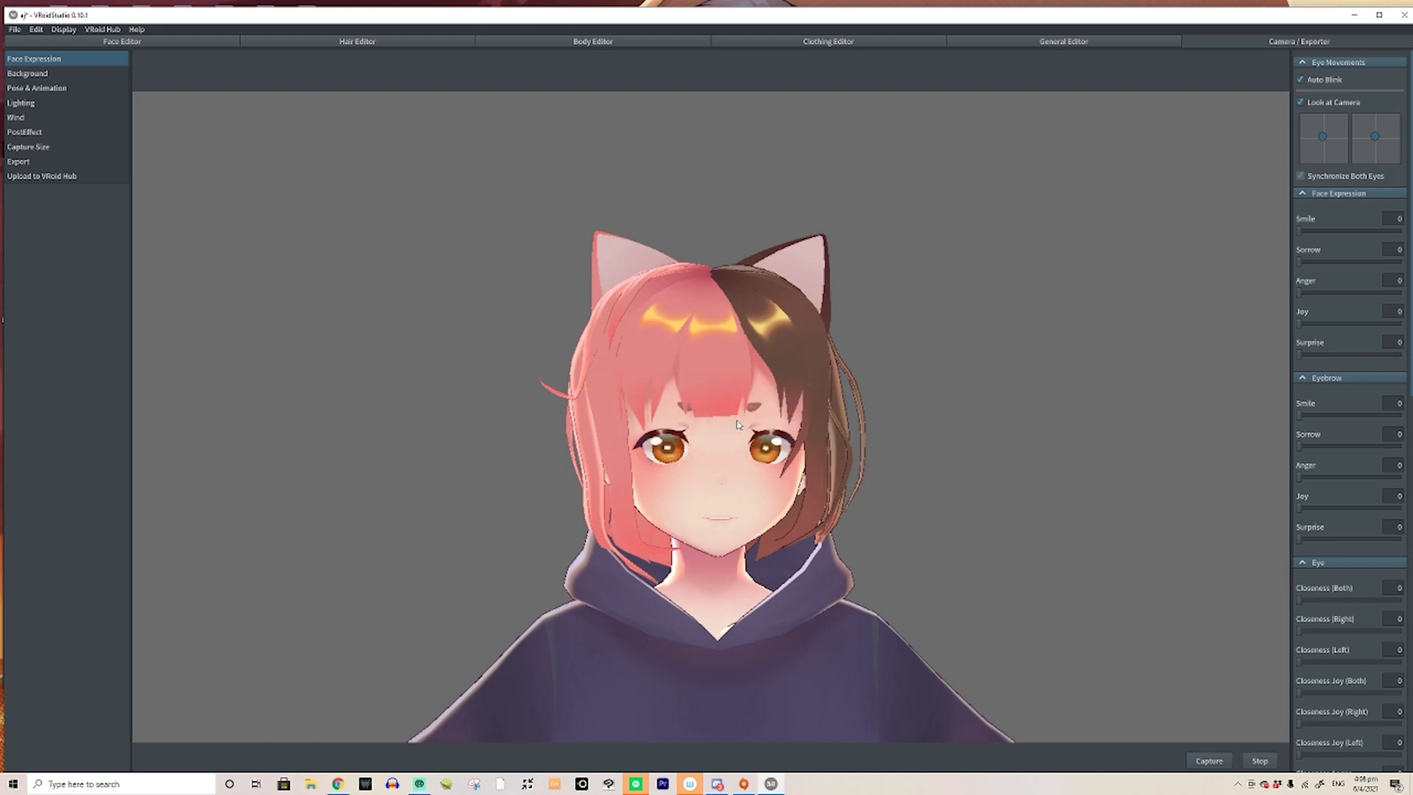
# Quit VRoid Studio without saving the avatar changes
pyautogui.click(16, 29)
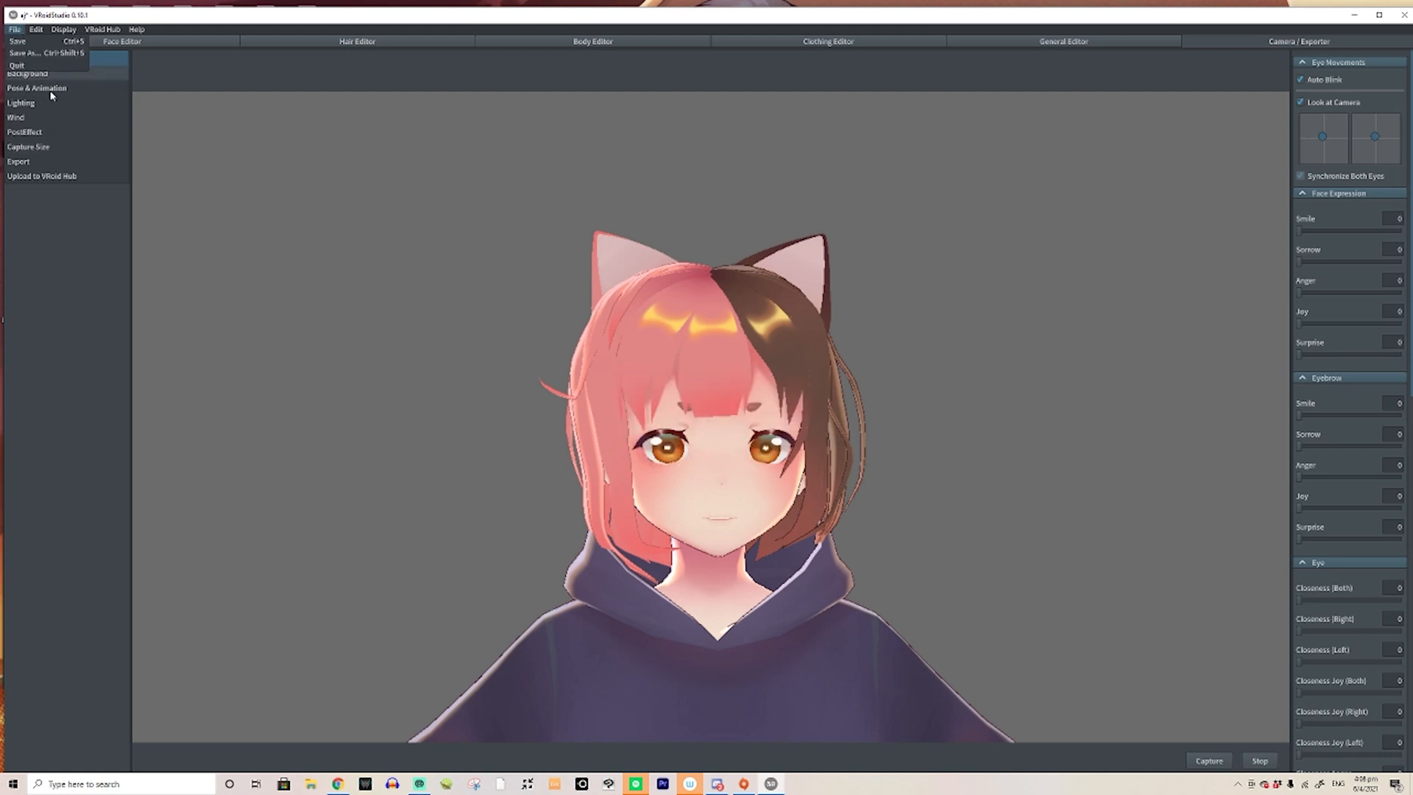
pyautogui.click(30, 64)
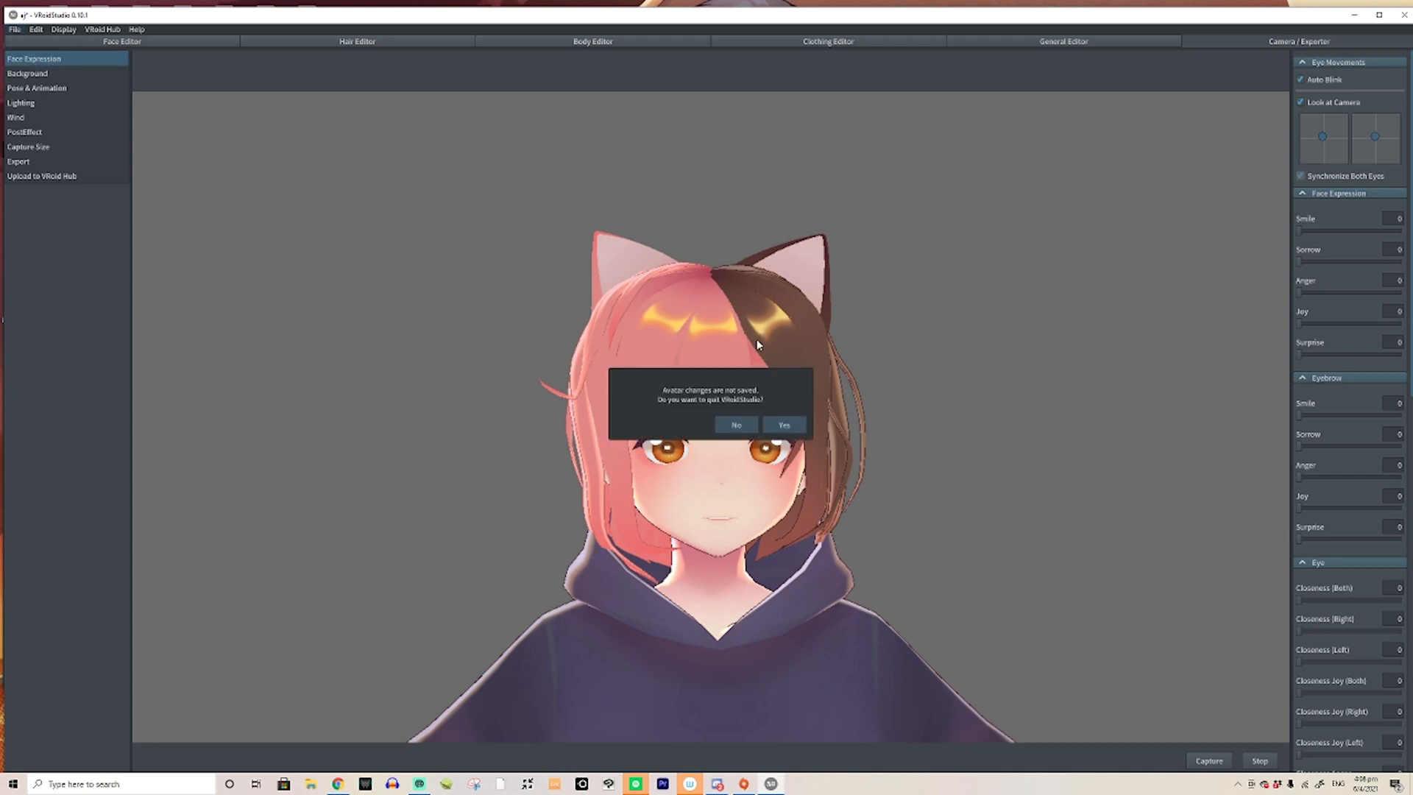
pyautogui.click(786, 425)
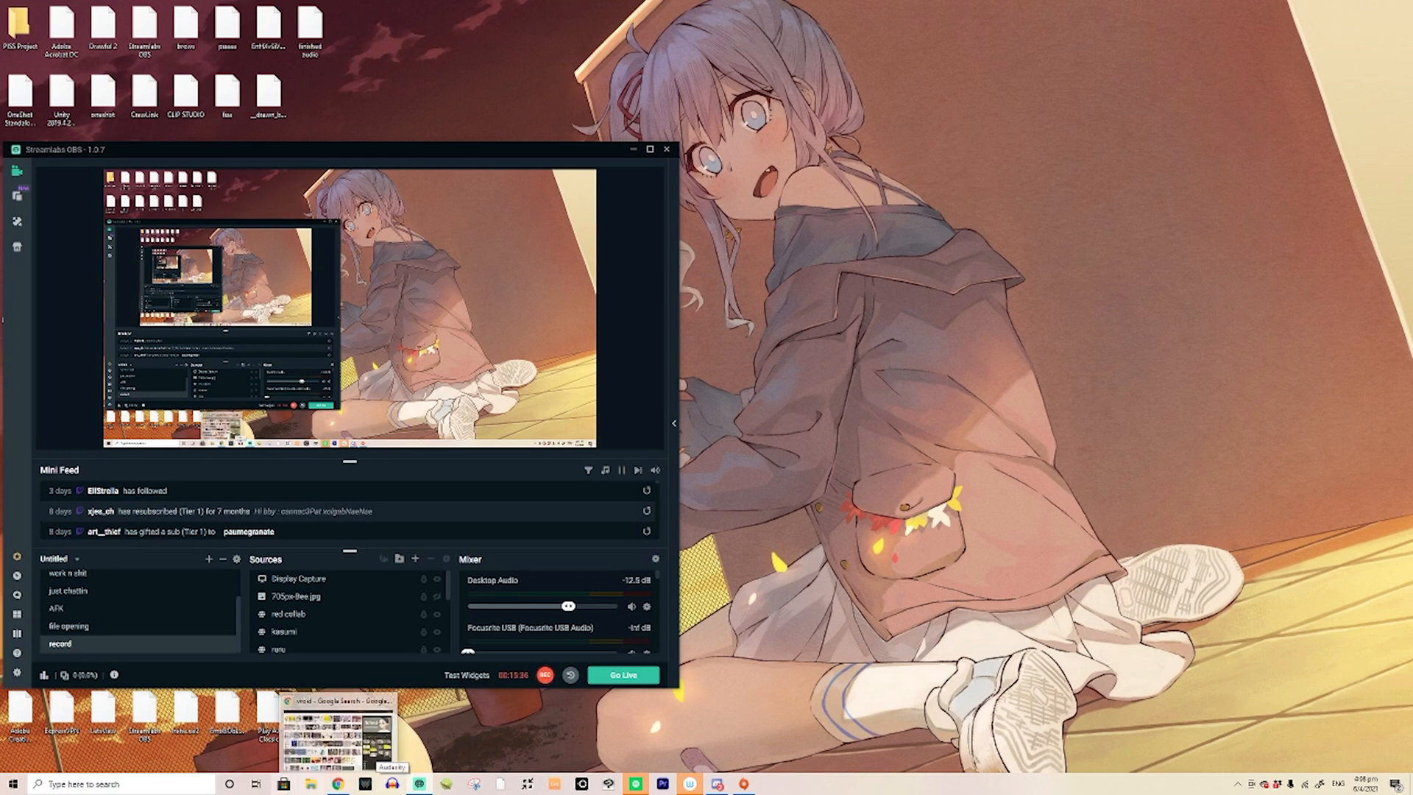
# Relaunch VRoid Studio and open the red-haired avatar with horns
pyautogui.click(184, 782)
pyautogui.write('vroid')
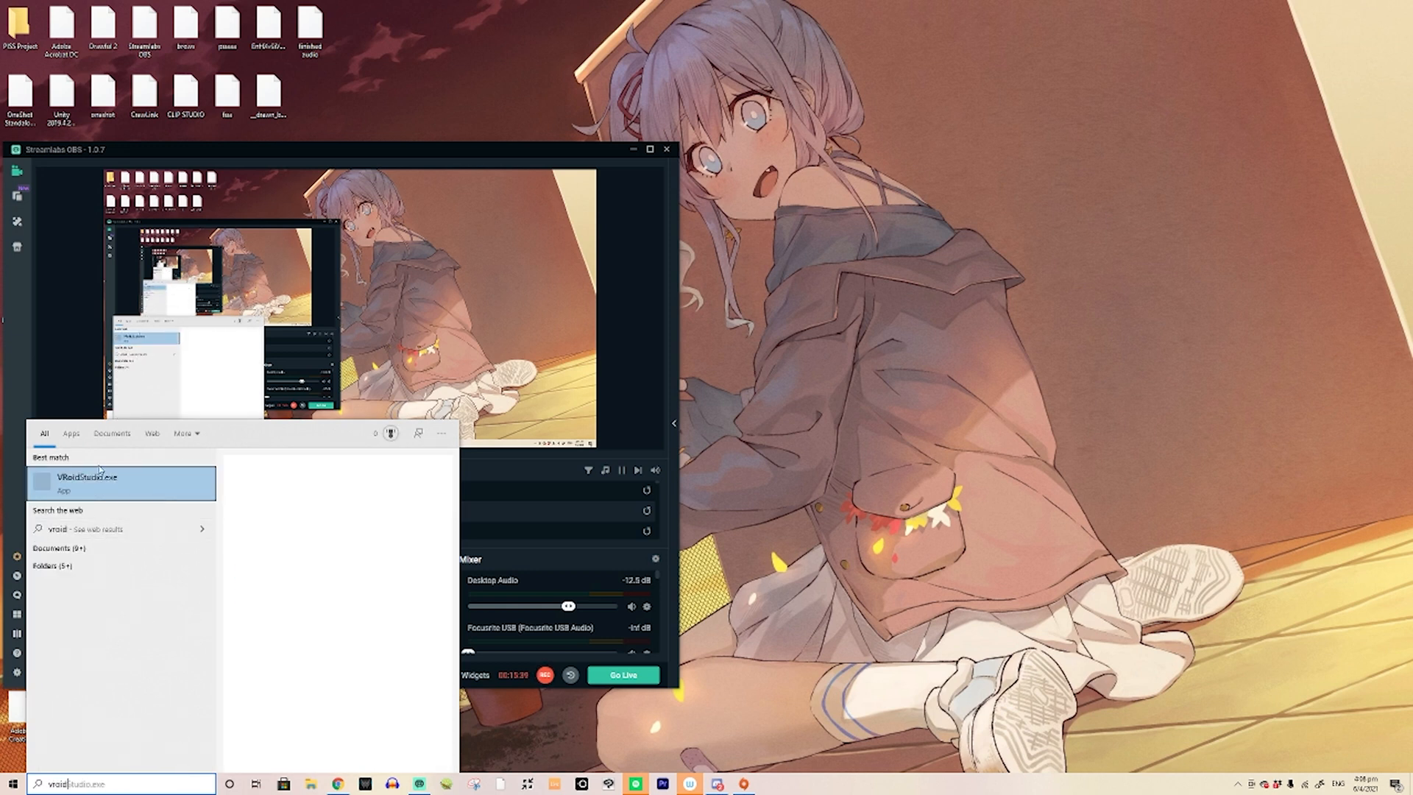
pyautogui.click(100, 475)
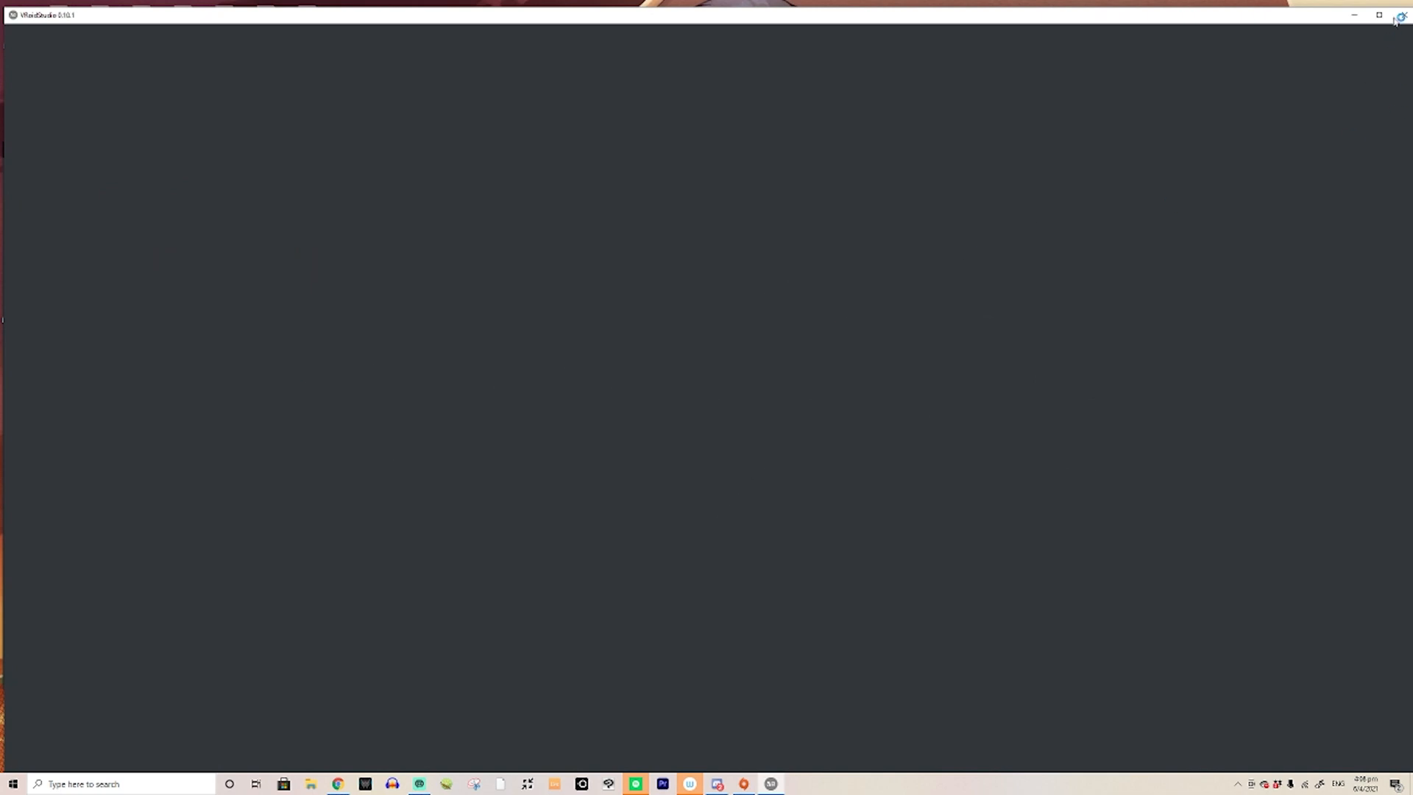
pyautogui.click(293, 229)
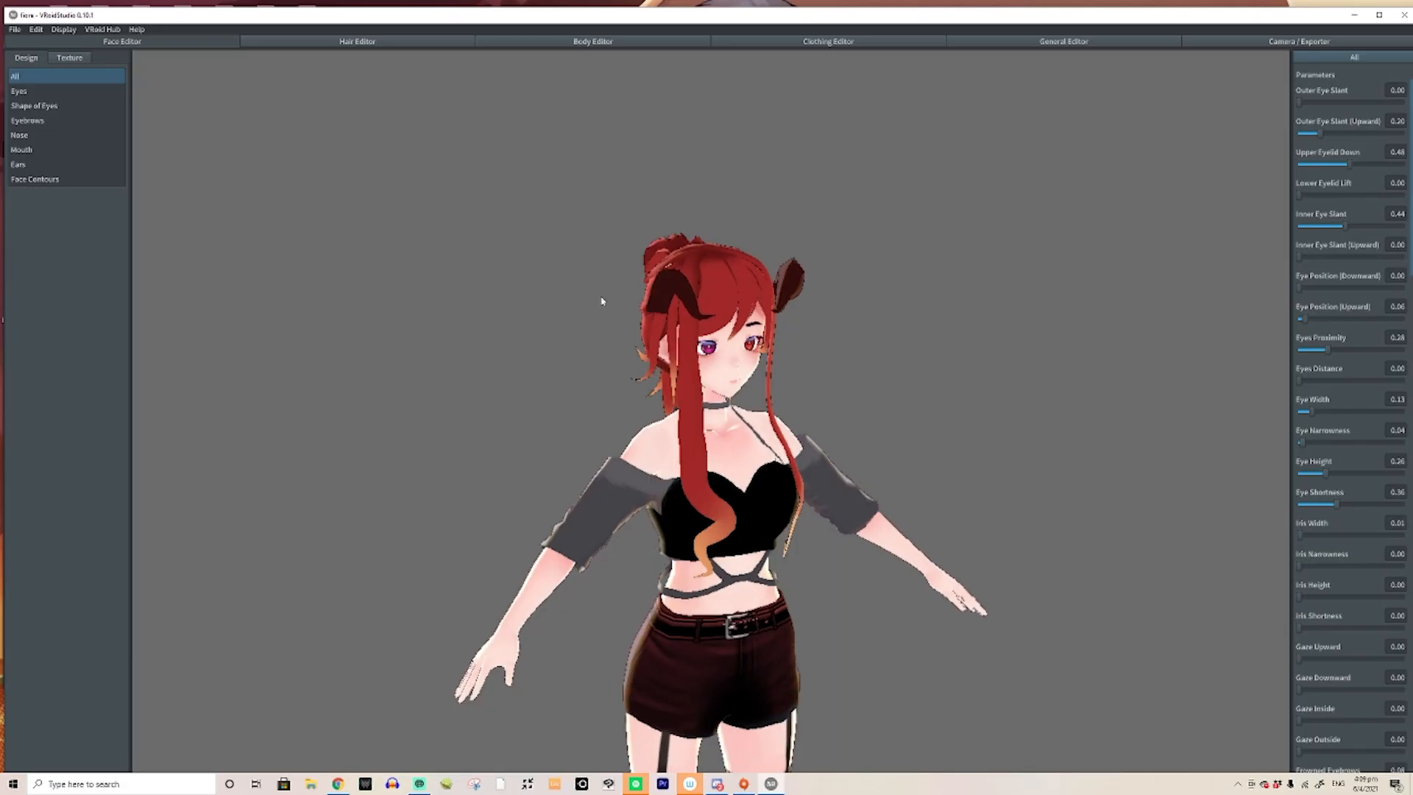
# Display the avatar's hair textures in the Hair Editor and expand the second hair material's layers
pyautogui.scroll(5, 599, 299)
pyautogui.moveTo(489, 177); pyautogui.dragTo(618, 290, button='right')
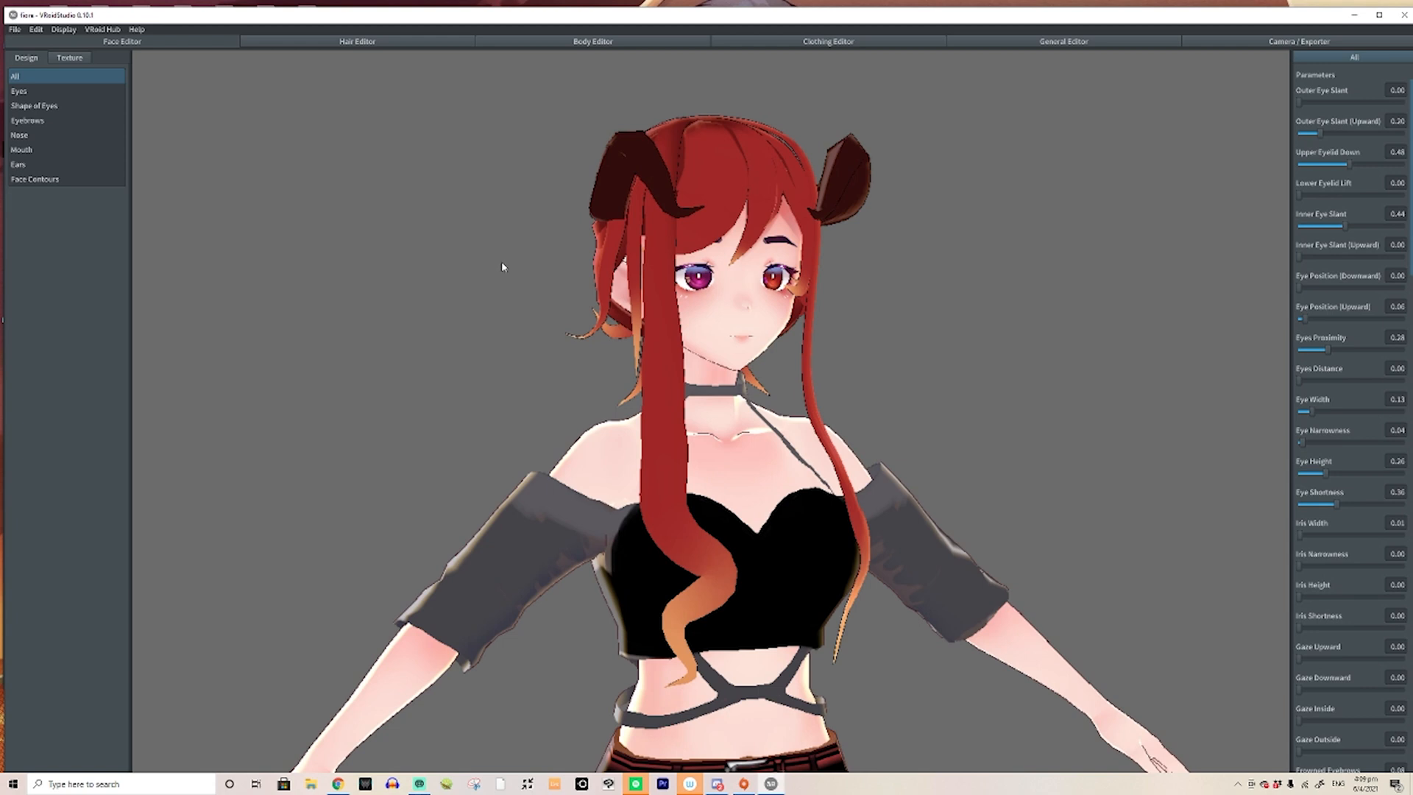
pyautogui.click(305, 42)
pyautogui.click(70, 57)
pyautogui.click(113, 57)
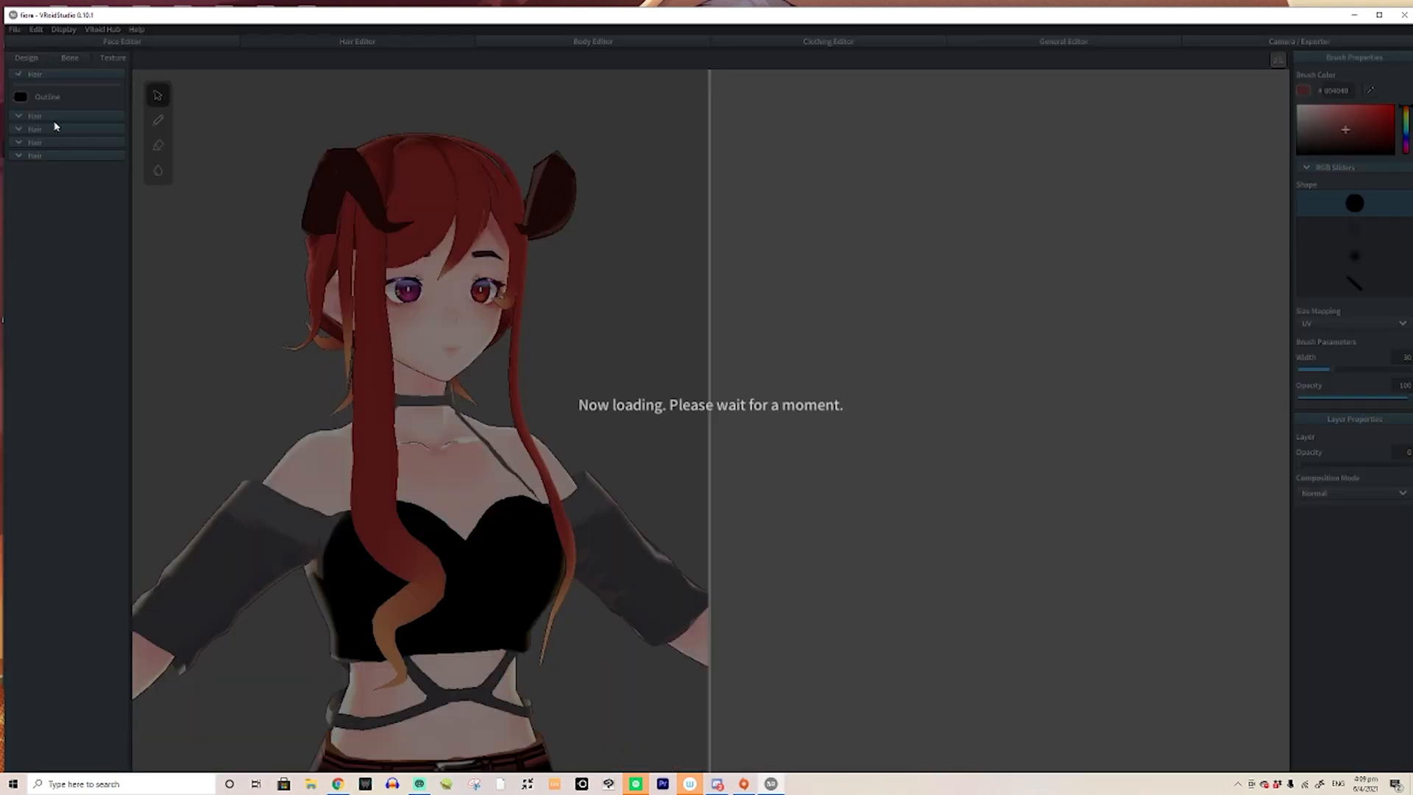
pyautogui.click(33, 340)
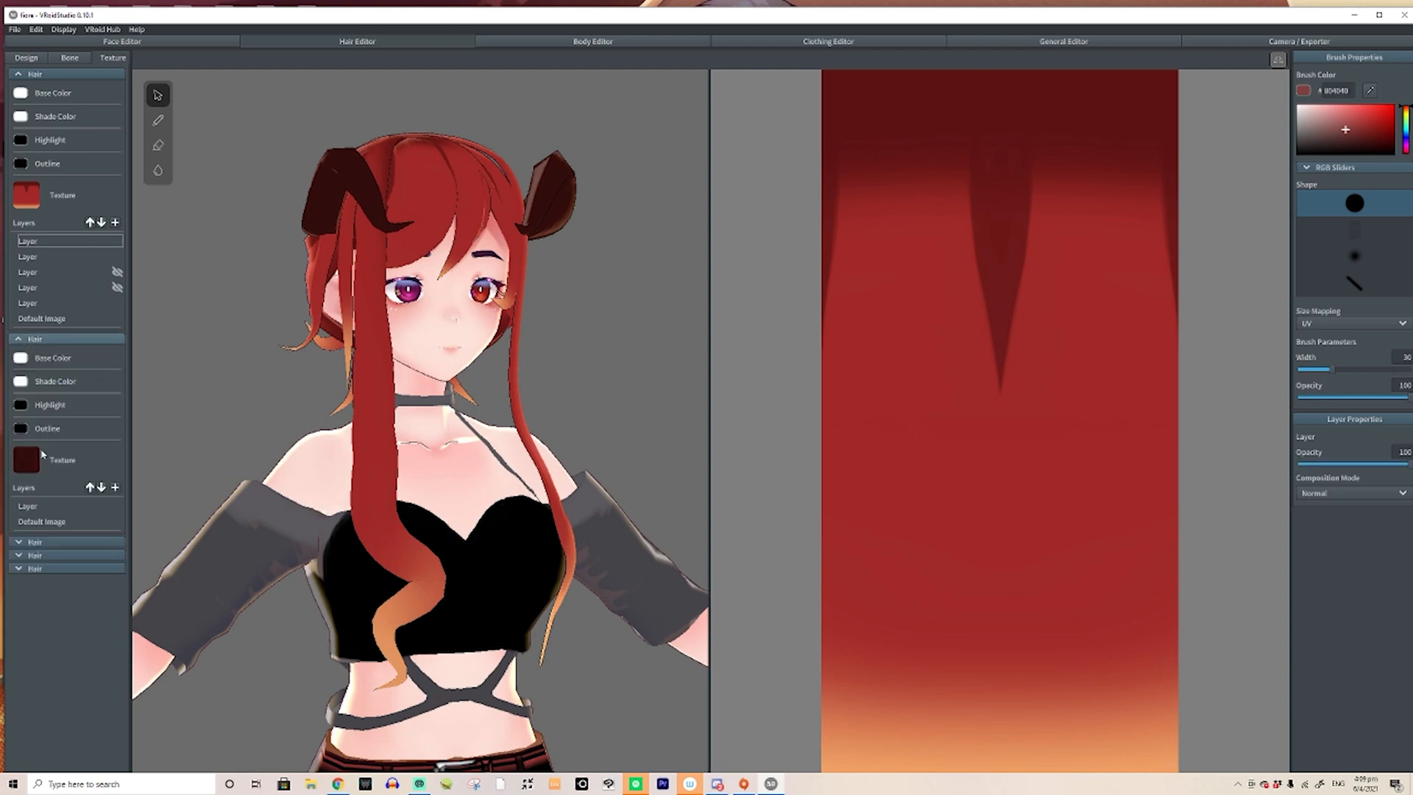
# Paint a test stroke on the upper layer of the dark red hair texture and undo it
pyautogui.click(45, 505)
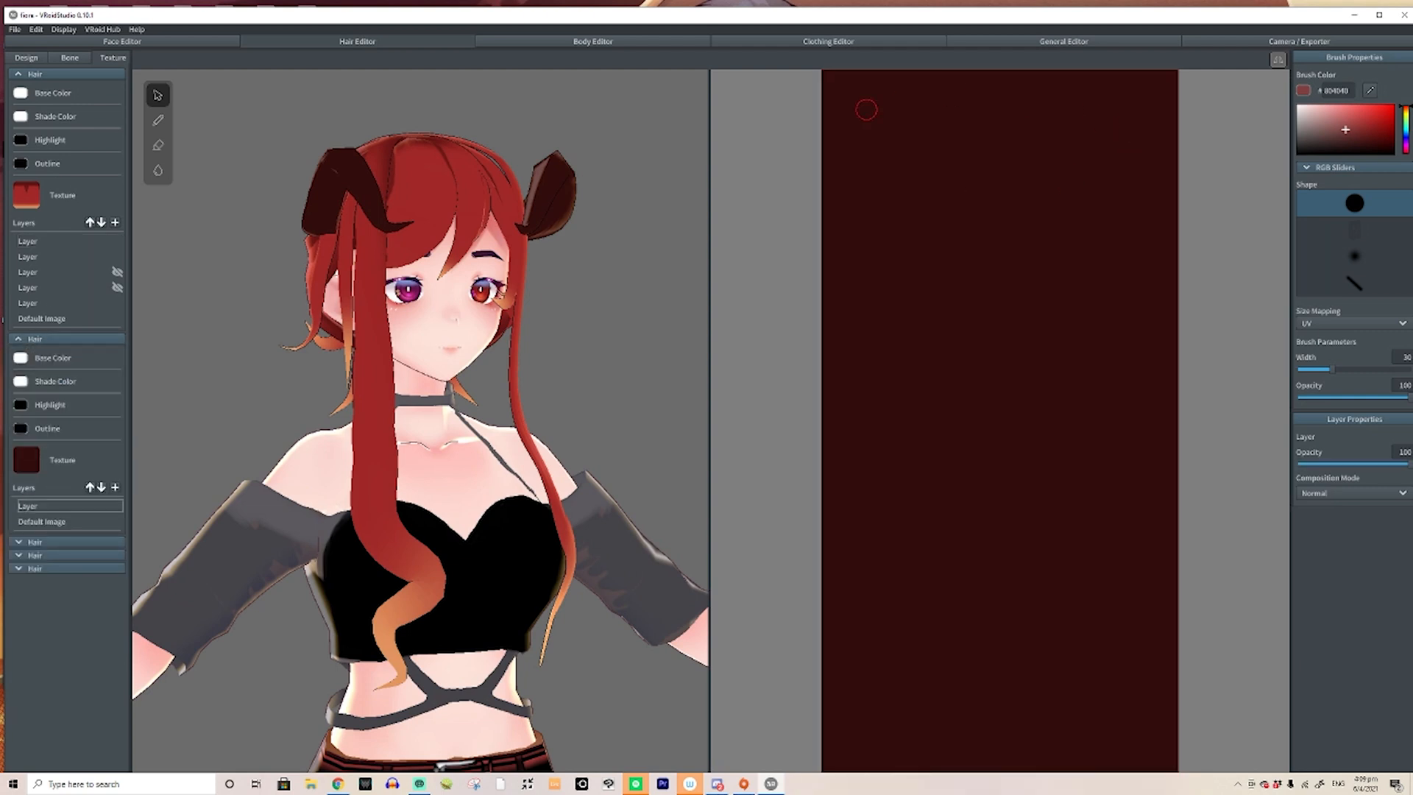
pyautogui.moveTo(955, 87); pyautogui.dragTo(900, 358)
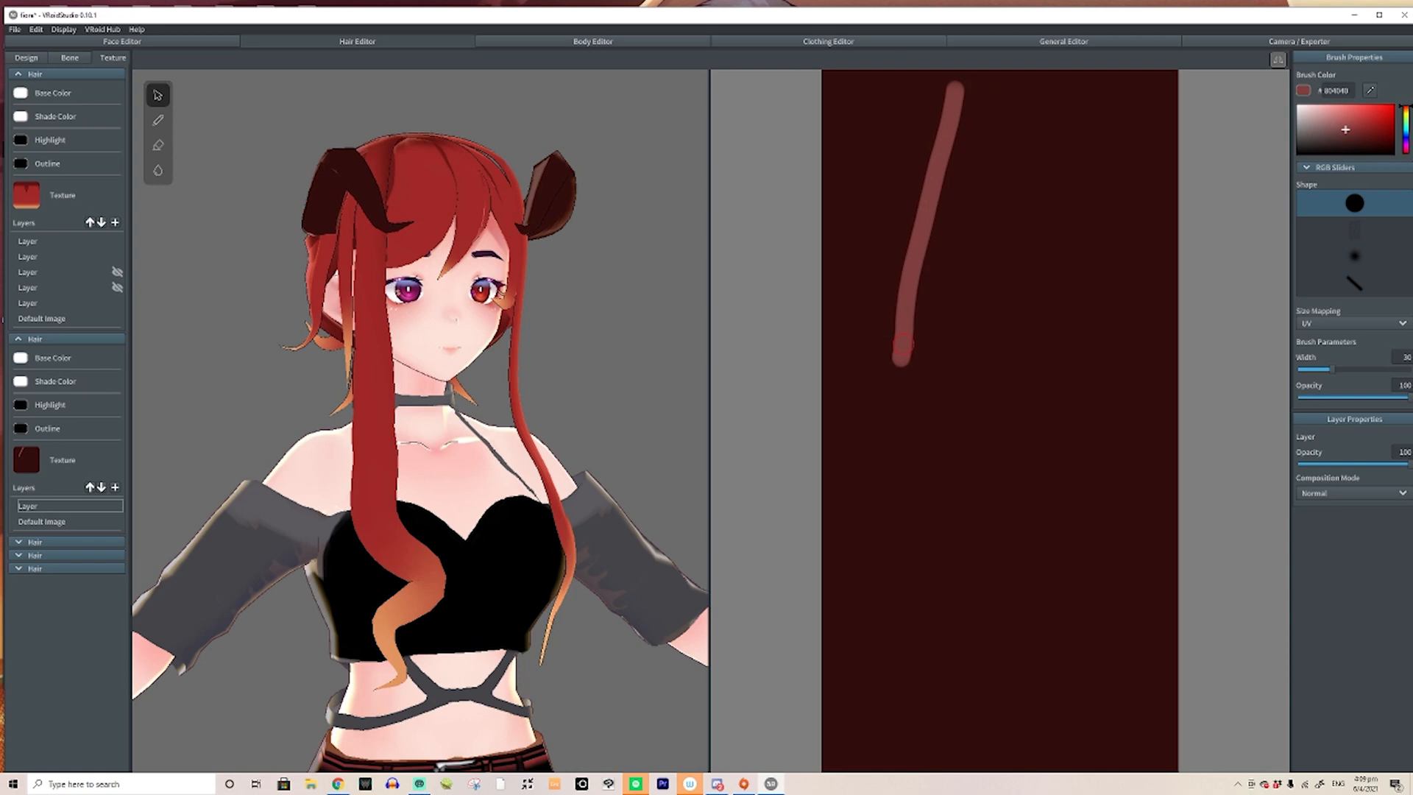
pyautogui.hotkey('ctrl', 'z')
# Try erasing an angular outline out of the dark red texture's Default Image, and undo the eraser strokes
pyautogui.press('e')
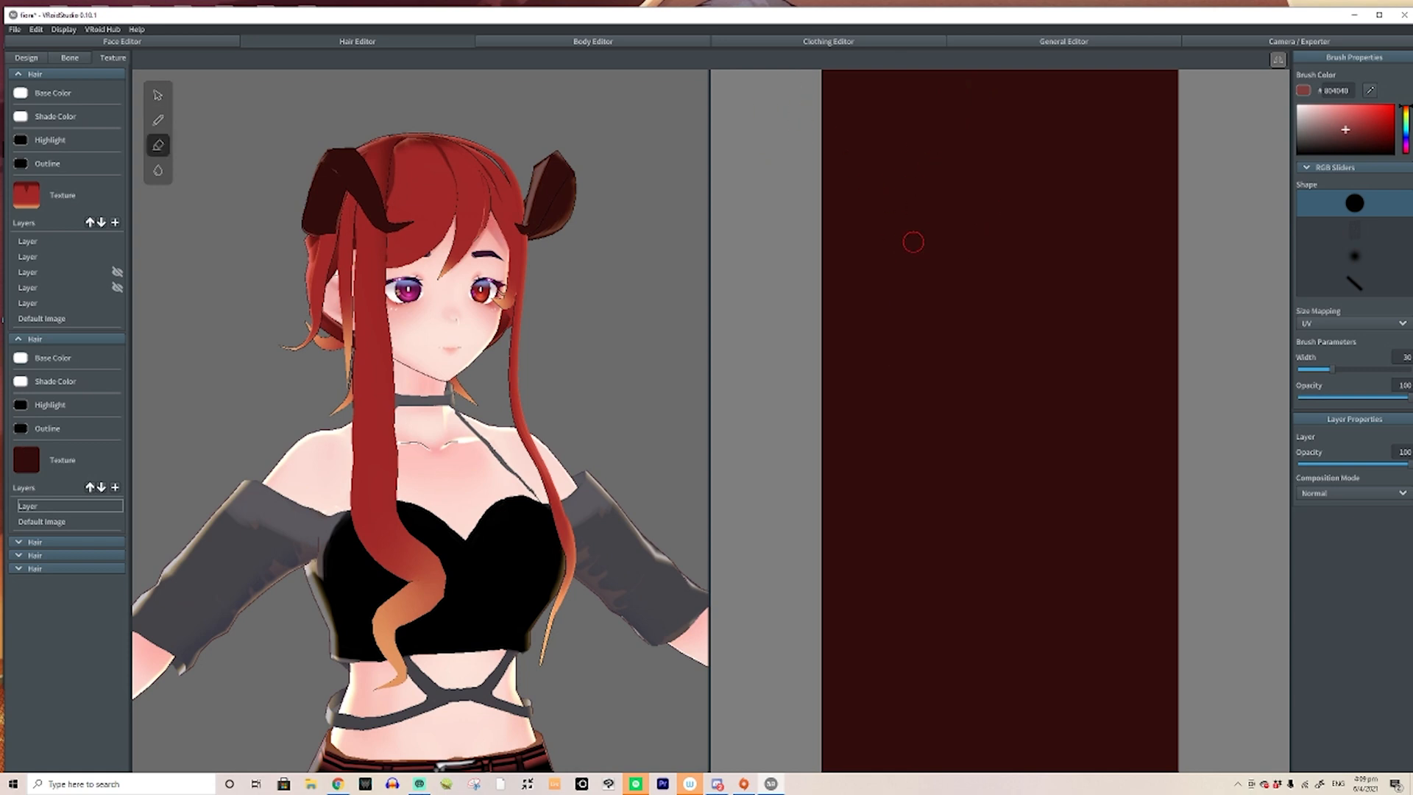
pyautogui.click(73, 521)
pyautogui.moveTo(930, 123)
pyautogui.mouseDown()
pyautogui.moveTo(894, 215)
pyautogui.moveTo(893, 200)
pyautogui.moveTo(1005, 266)
pyautogui.moveTo(945, 127)
pyautogui.moveTo(1009, 167)
pyautogui.moveTo(982, 213)
pyautogui.moveTo(987, 250)
pyautogui.moveTo(1006, 176)
pyautogui.mouseUp()
pyautogui.moveTo(920, 115)
pyautogui.mouseDown()
pyautogui.moveTo(908, 85)
pyautogui.moveTo(937, 107)
pyautogui.moveTo(929, 84)
pyautogui.mouseUp()
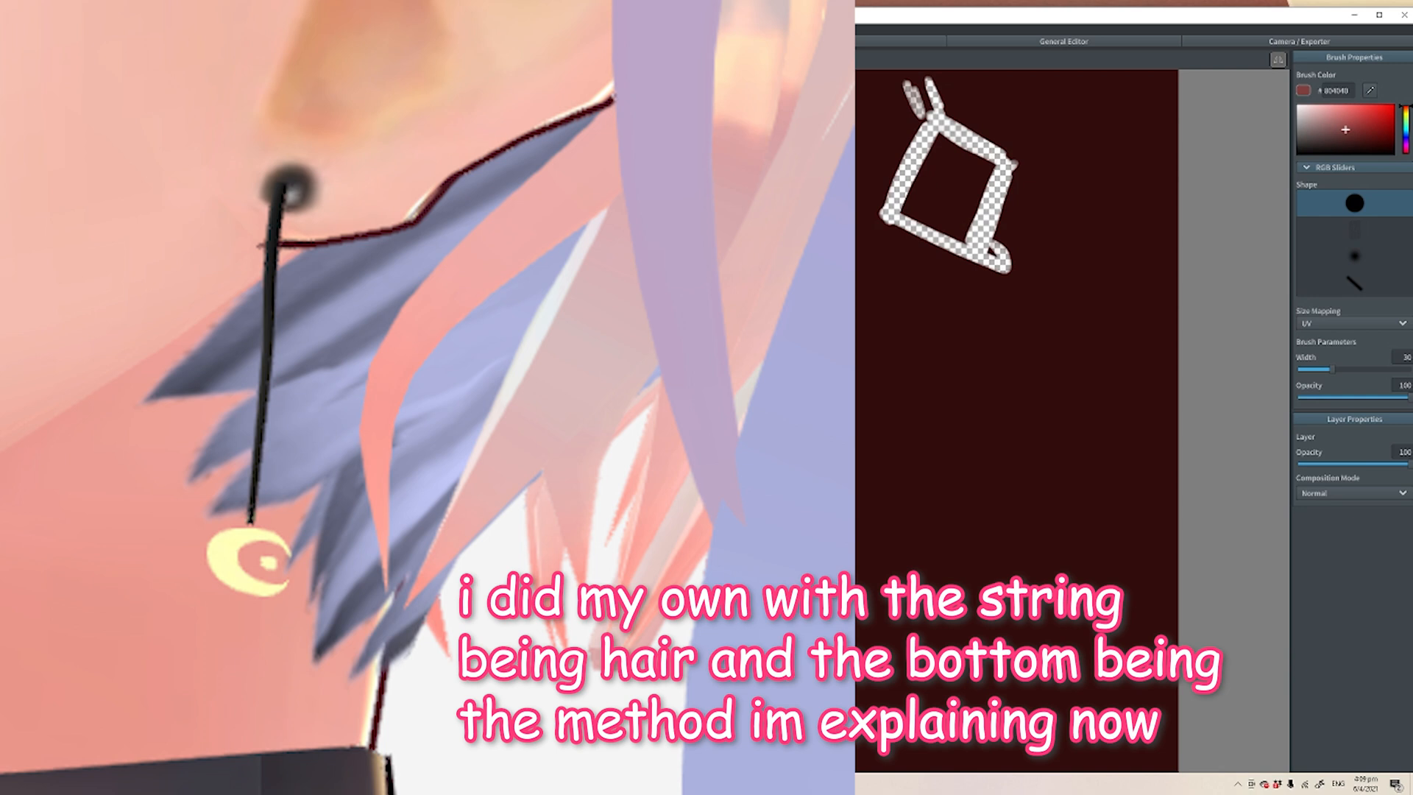
pyautogui.hotkey('ctrl', 'z')
pyautogui.hotkey('ctrl', 'z')
pyautogui.hotkey('ctrl', 'z')
pyautogui.hotkey('ctrl', 'z')
pyautogui.hotkey('ctrl', 'z')
pyautogui.hotkey('ctrl', 'z')
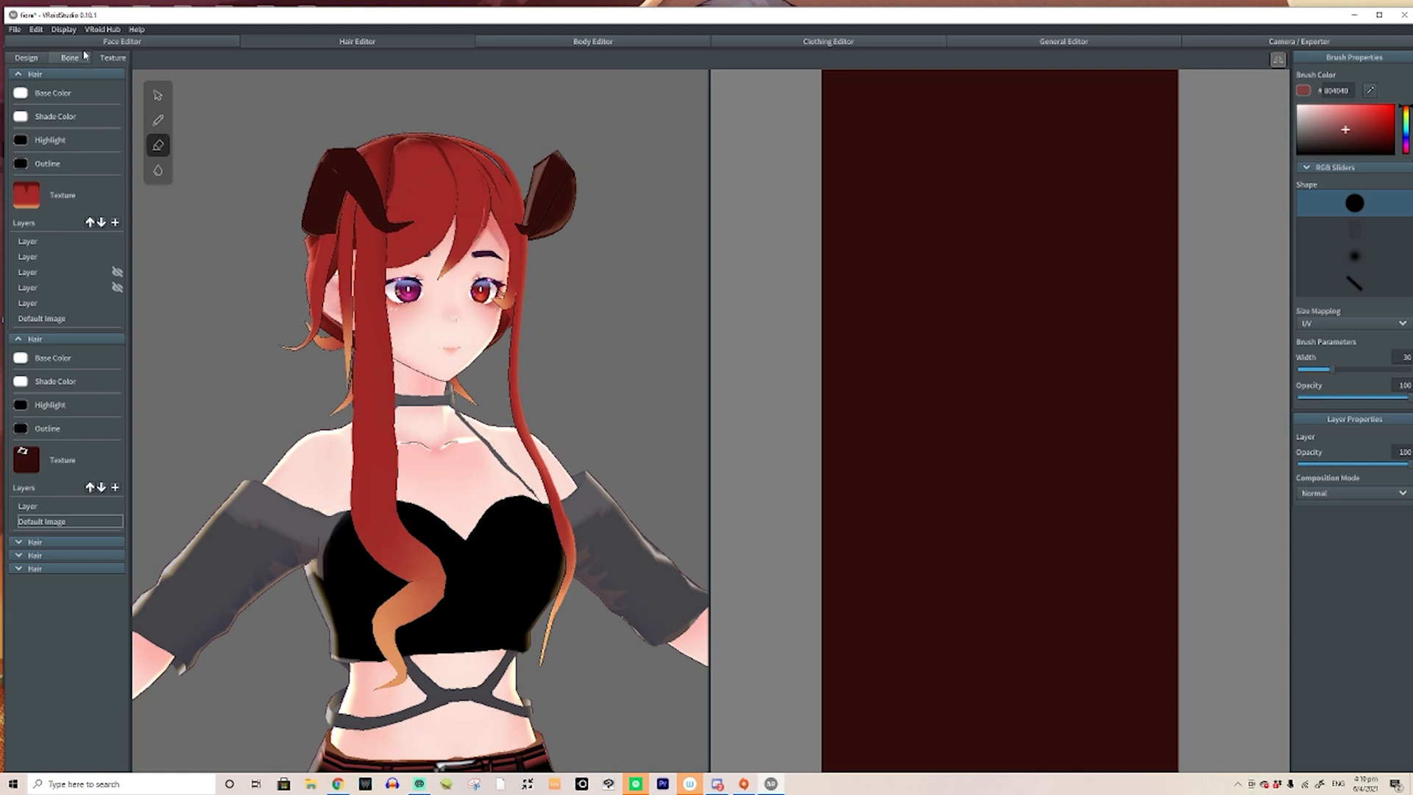
# Try shifting two control points in the lower part of the long side strand Hair 75, and undo both moves
pyautogui.click(36, 59)
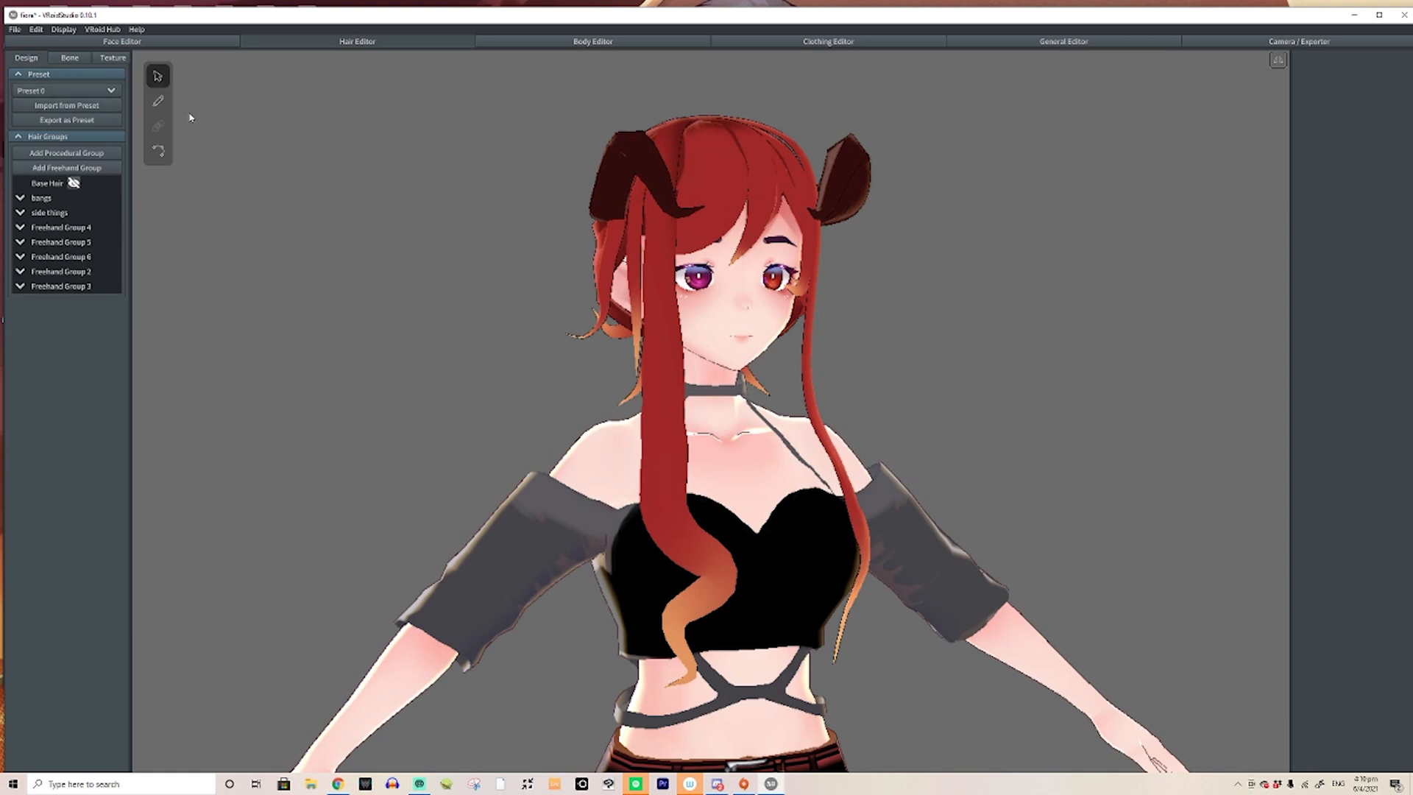
pyautogui.click(161, 151)
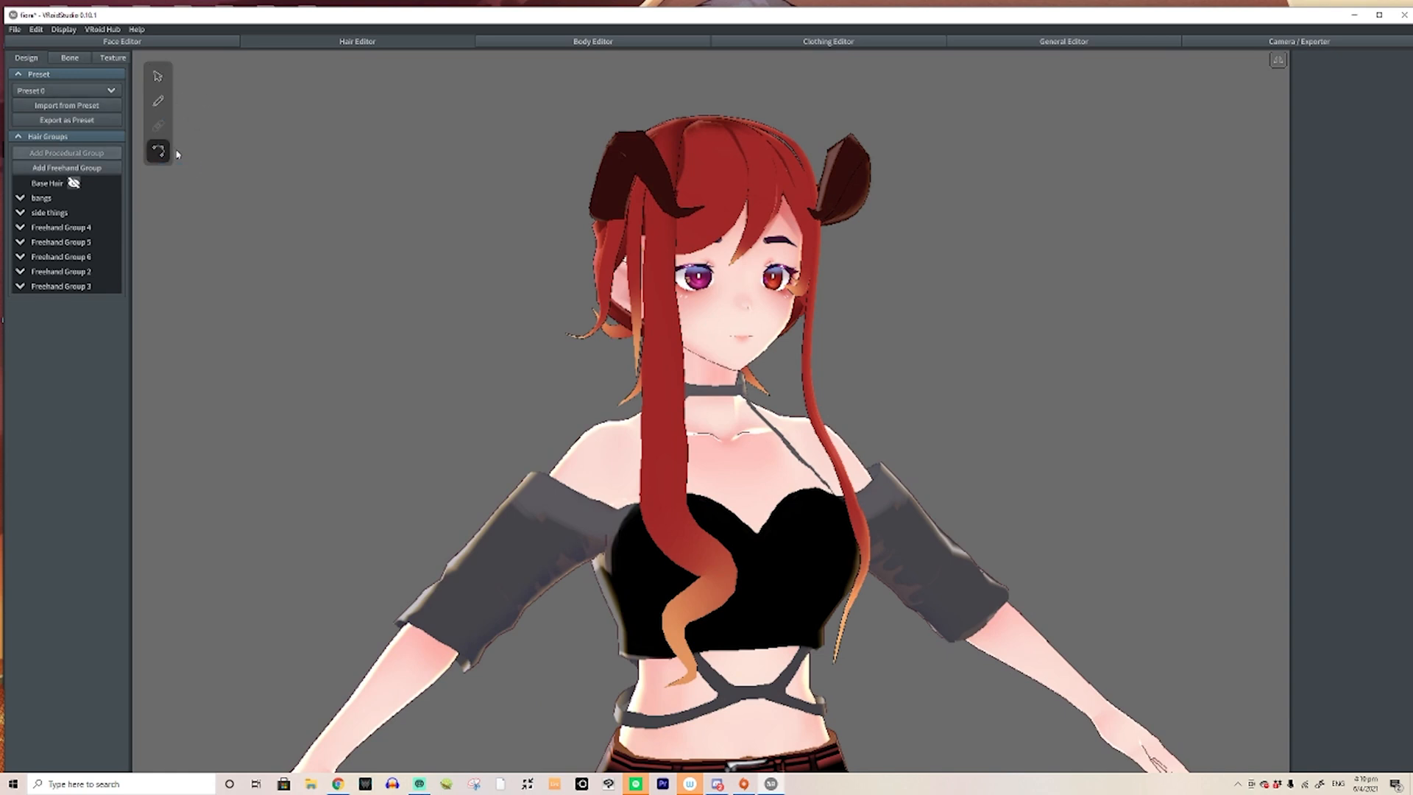
pyautogui.click(651, 377)
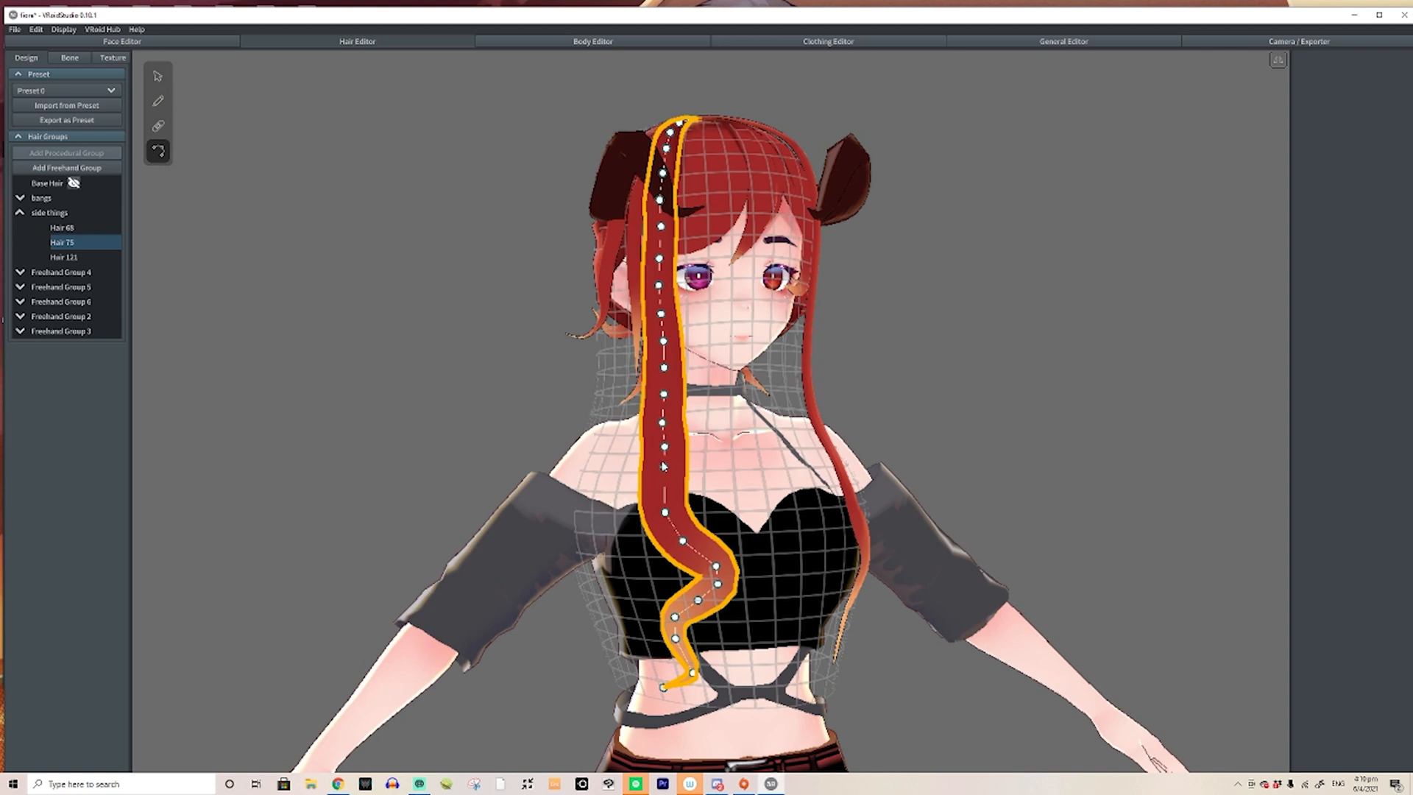
pyautogui.moveTo(665, 511); pyautogui.dragTo(698, 487)
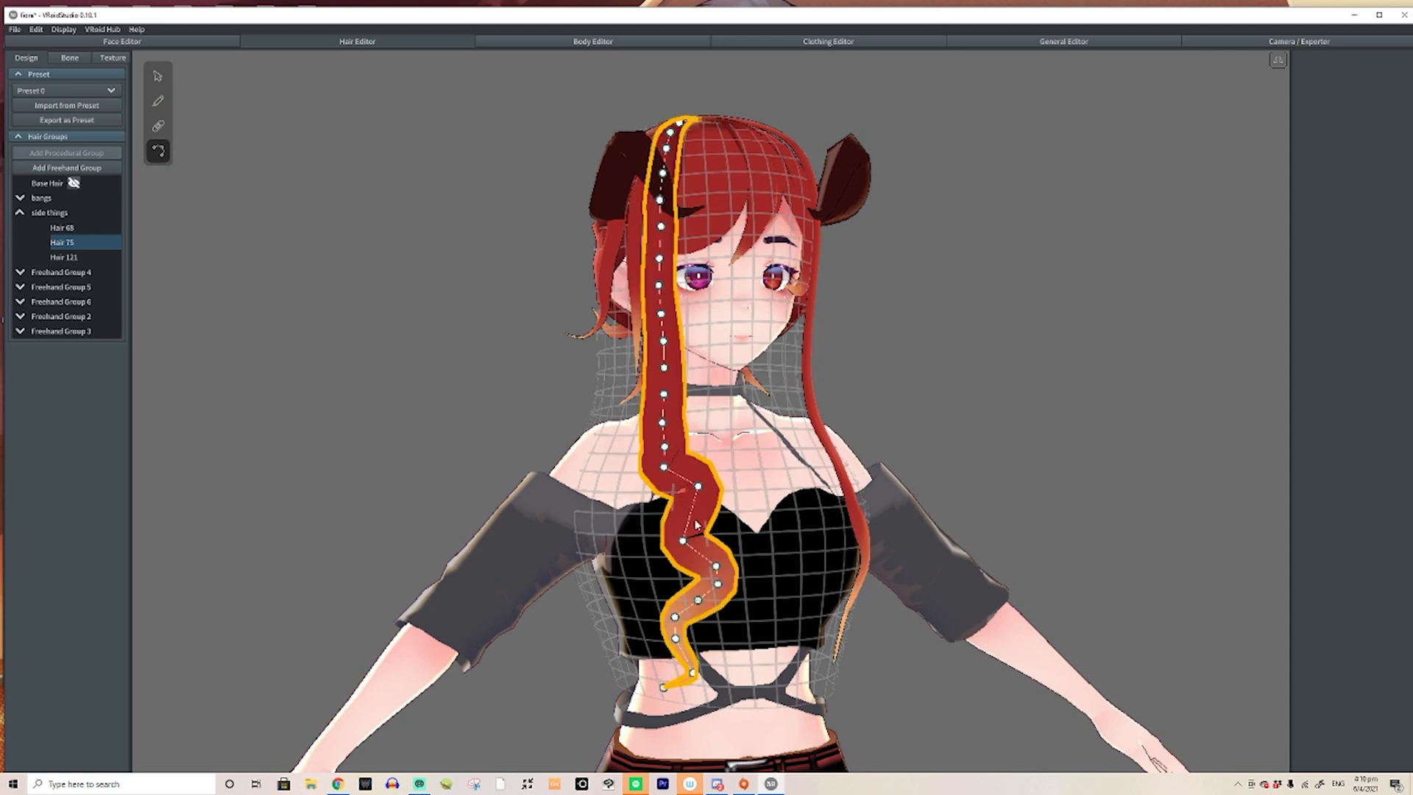
pyautogui.moveTo(684, 539); pyautogui.dragTo(722, 528)
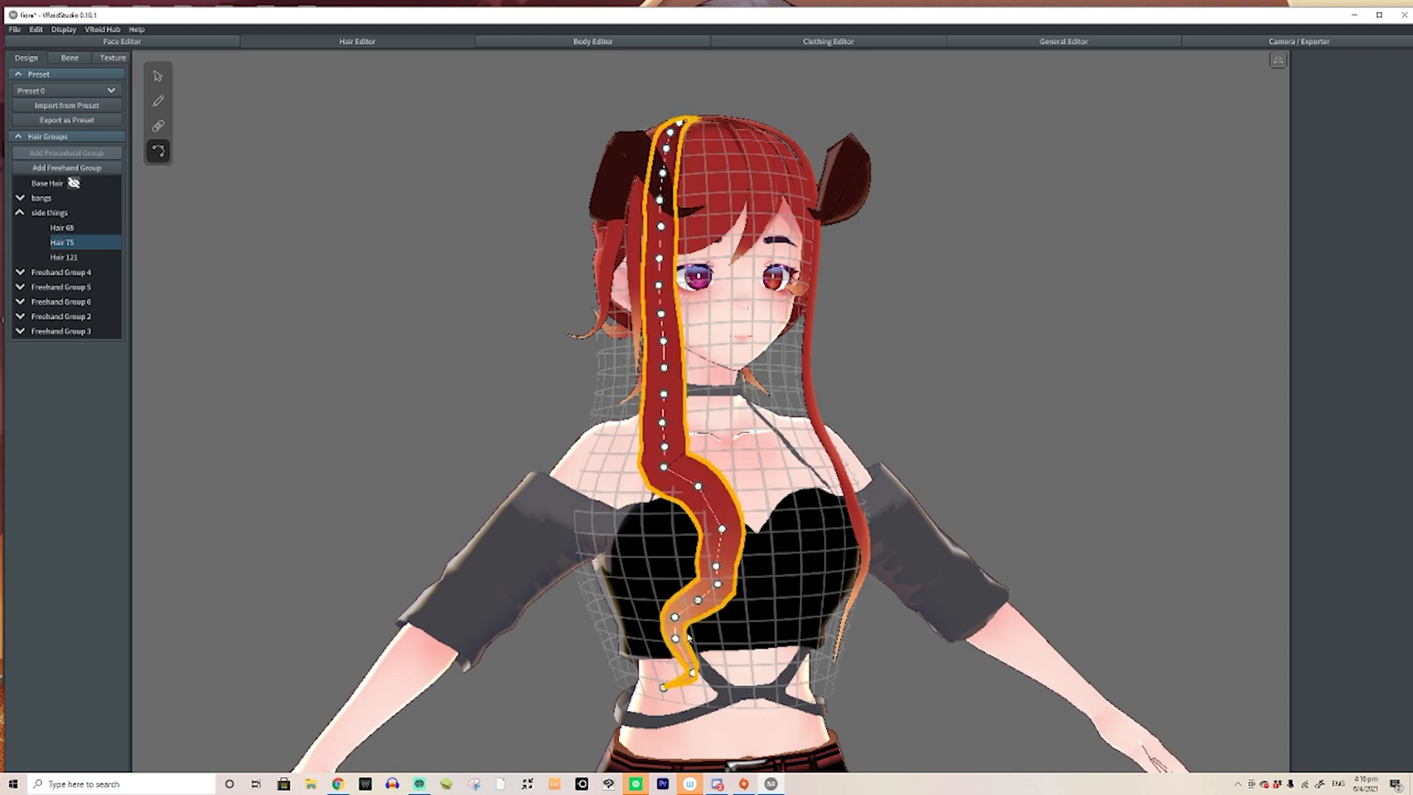
pyautogui.hotkey('ctrl', 'z')
pyautogui.hotkey('ctrl', 'z')
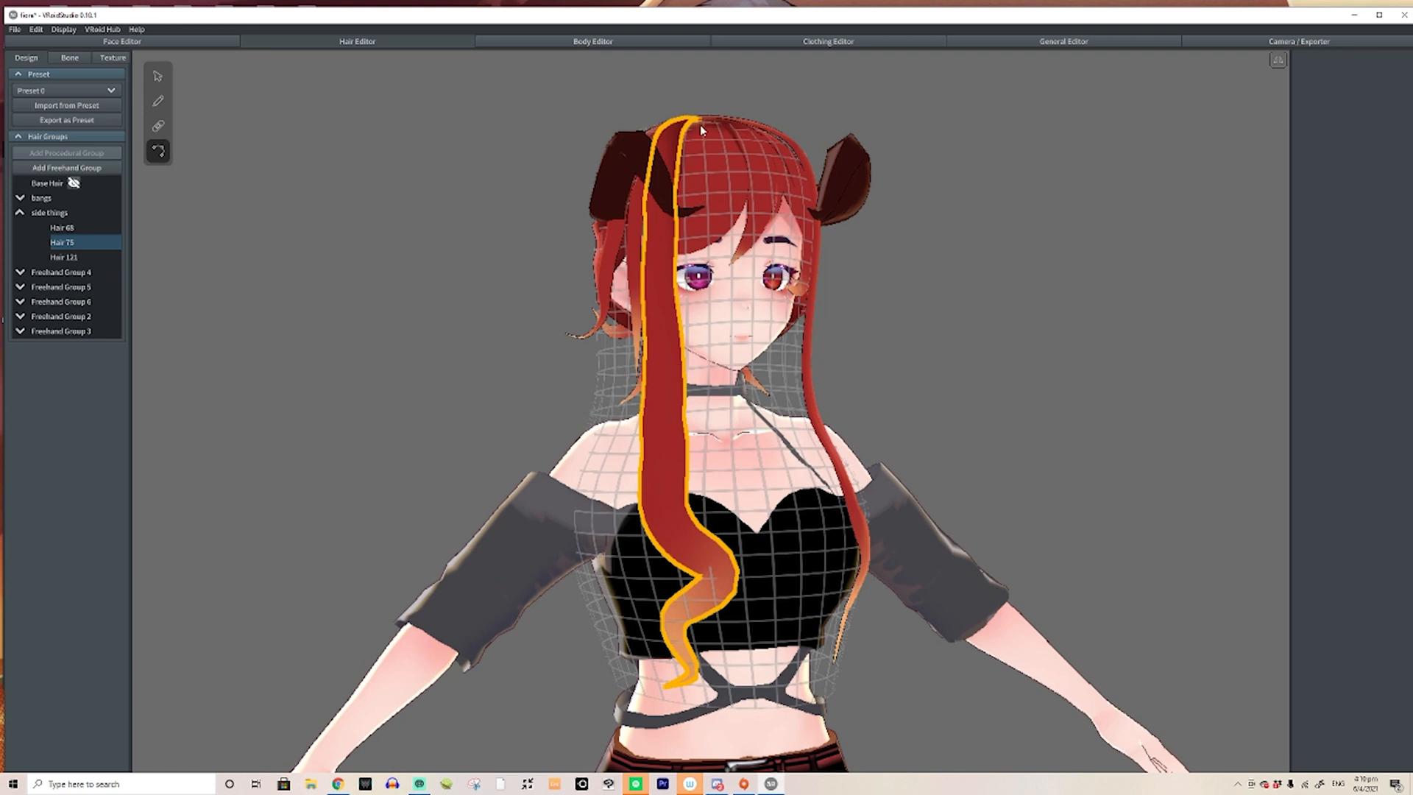
# Look at the hair bone grouping options and the hair parameters of the selected long side strand
pyautogui.click(69, 58)
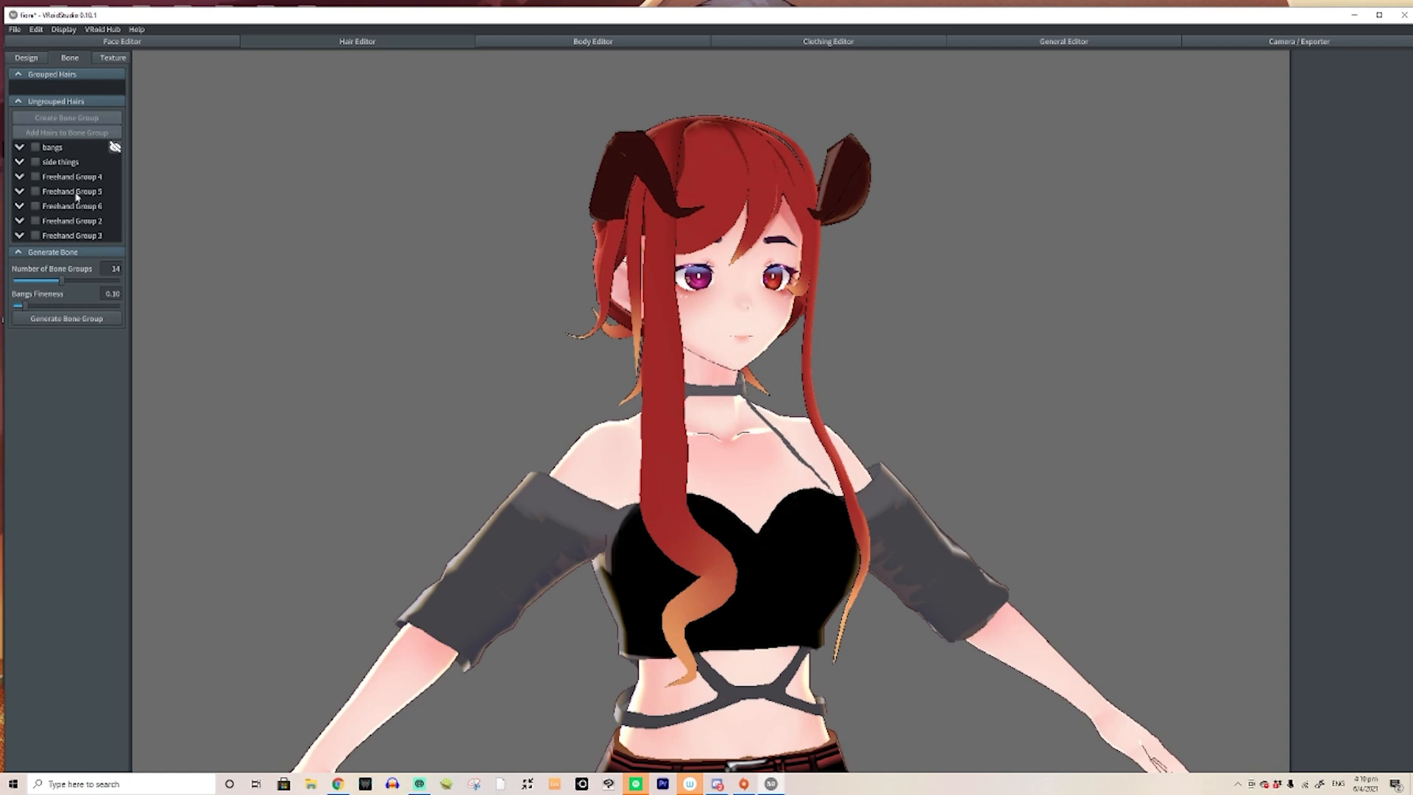
pyautogui.click(28, 56)
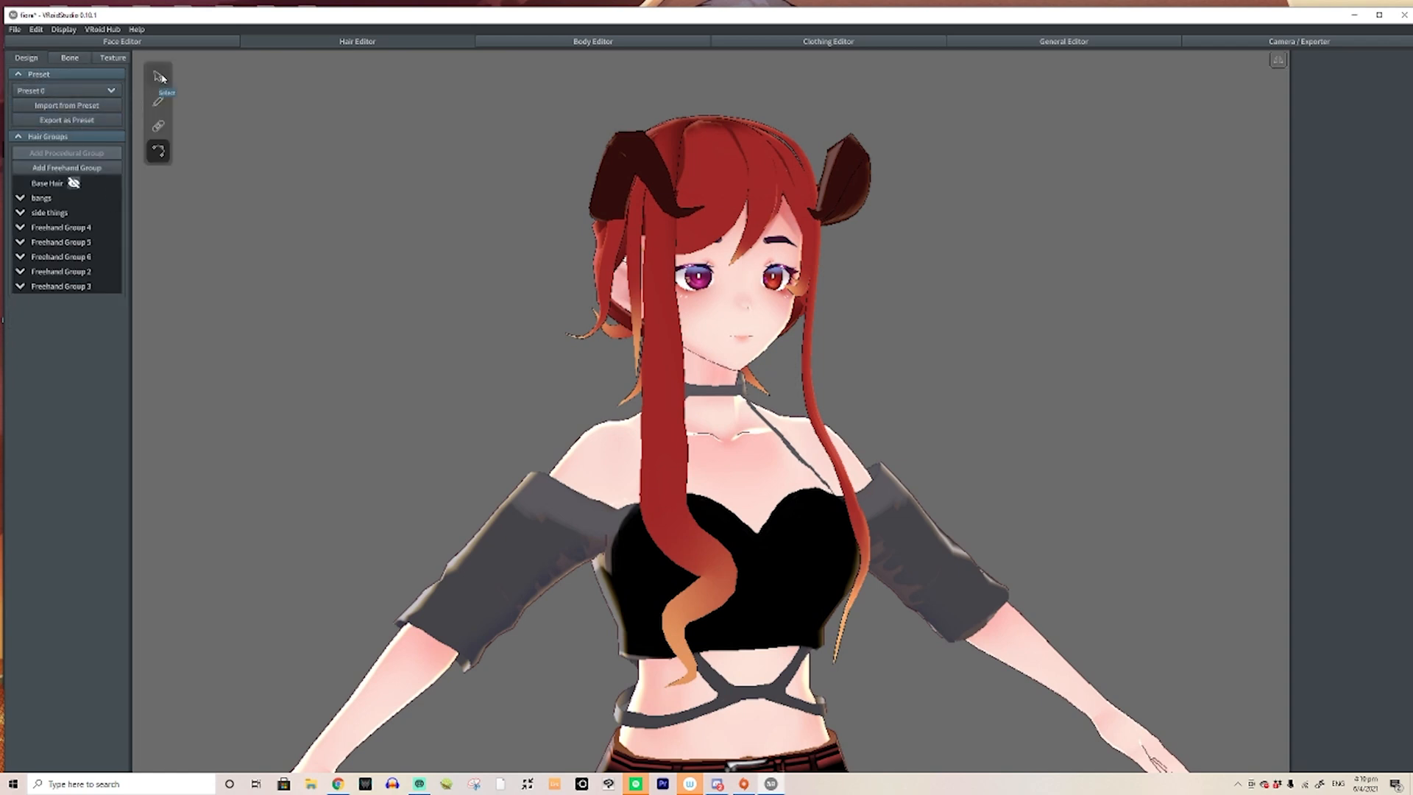
pyautogui.click(160, 76)
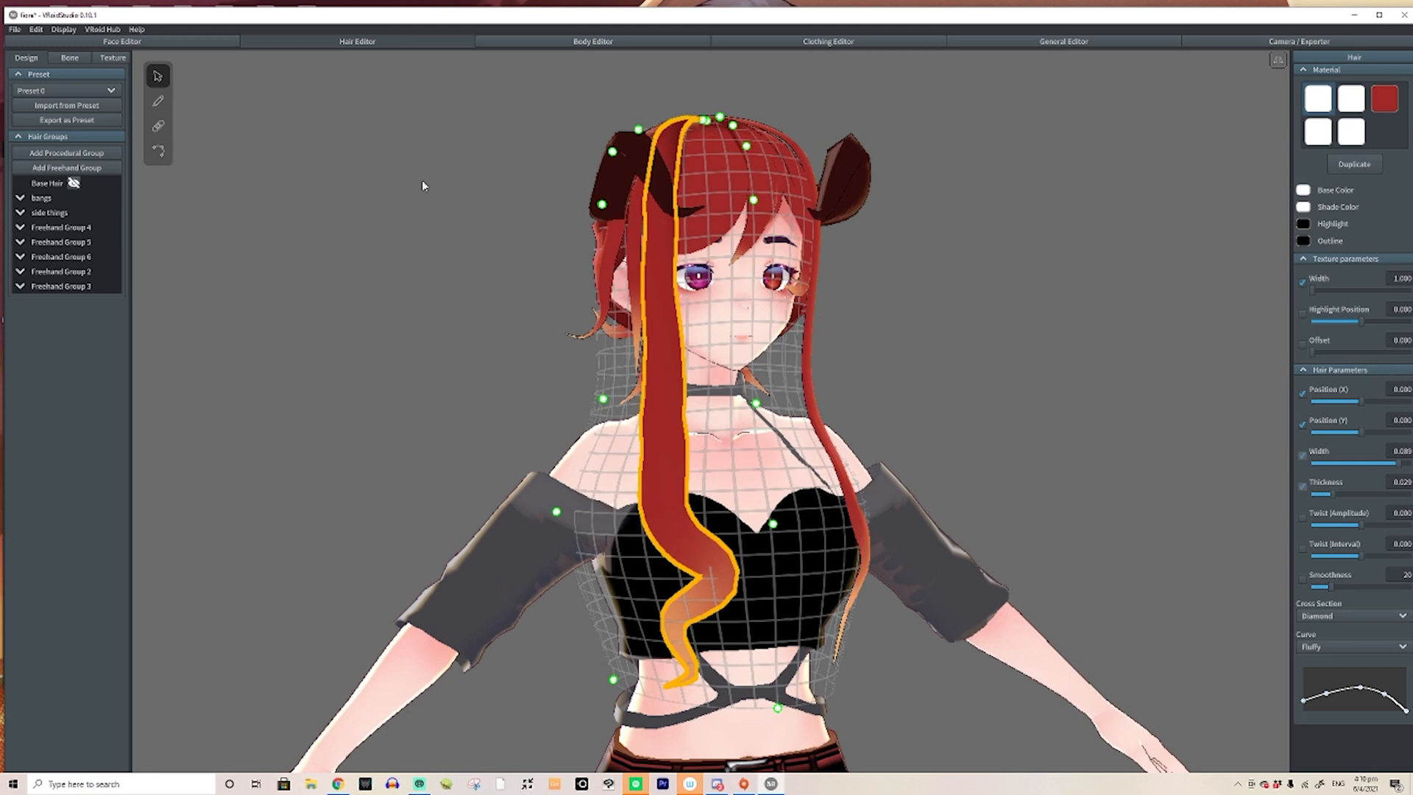
pyautogui.click(70, 58)
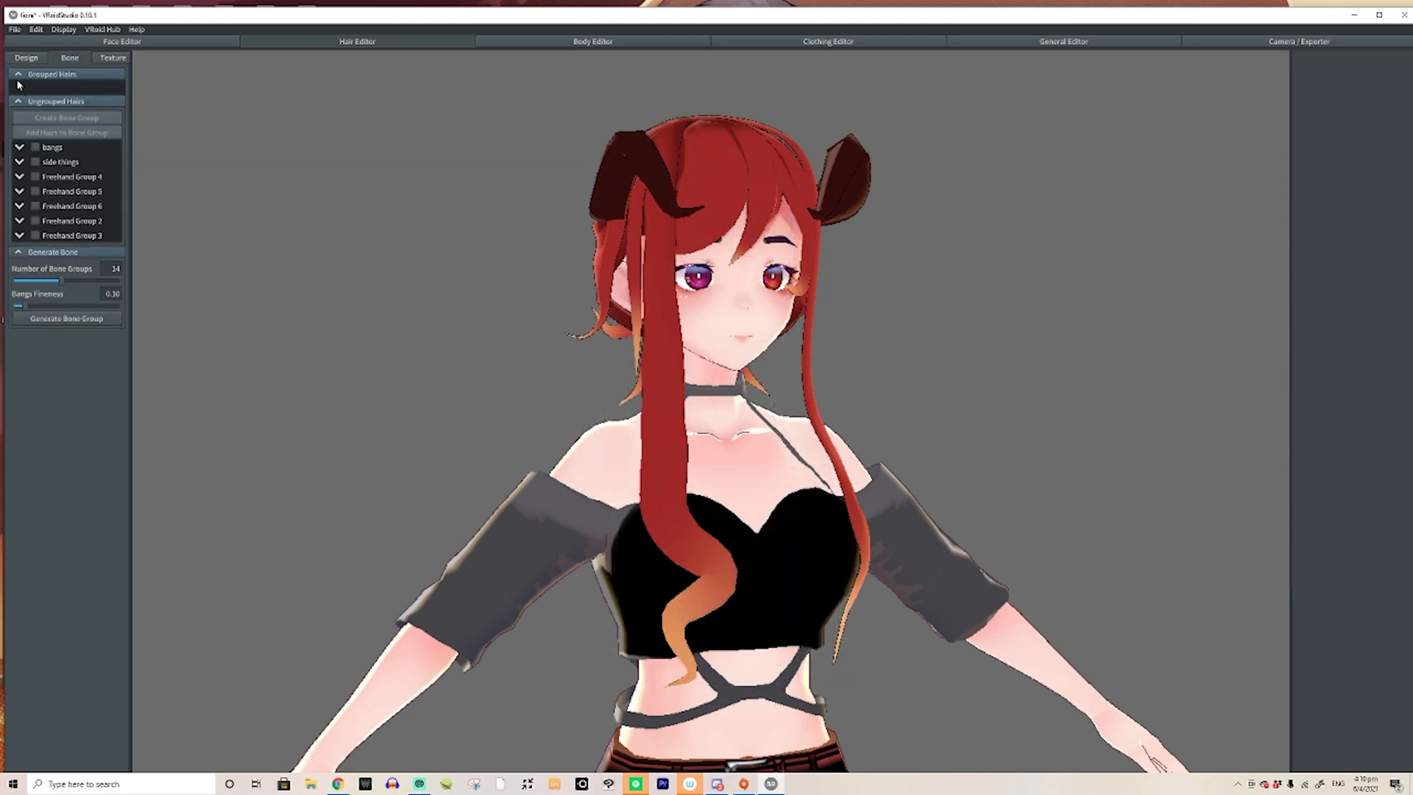
# Draw a new long strand in the side things group with the hair brush, from below the eye down to the waist
pyautogui.click(28, 59)
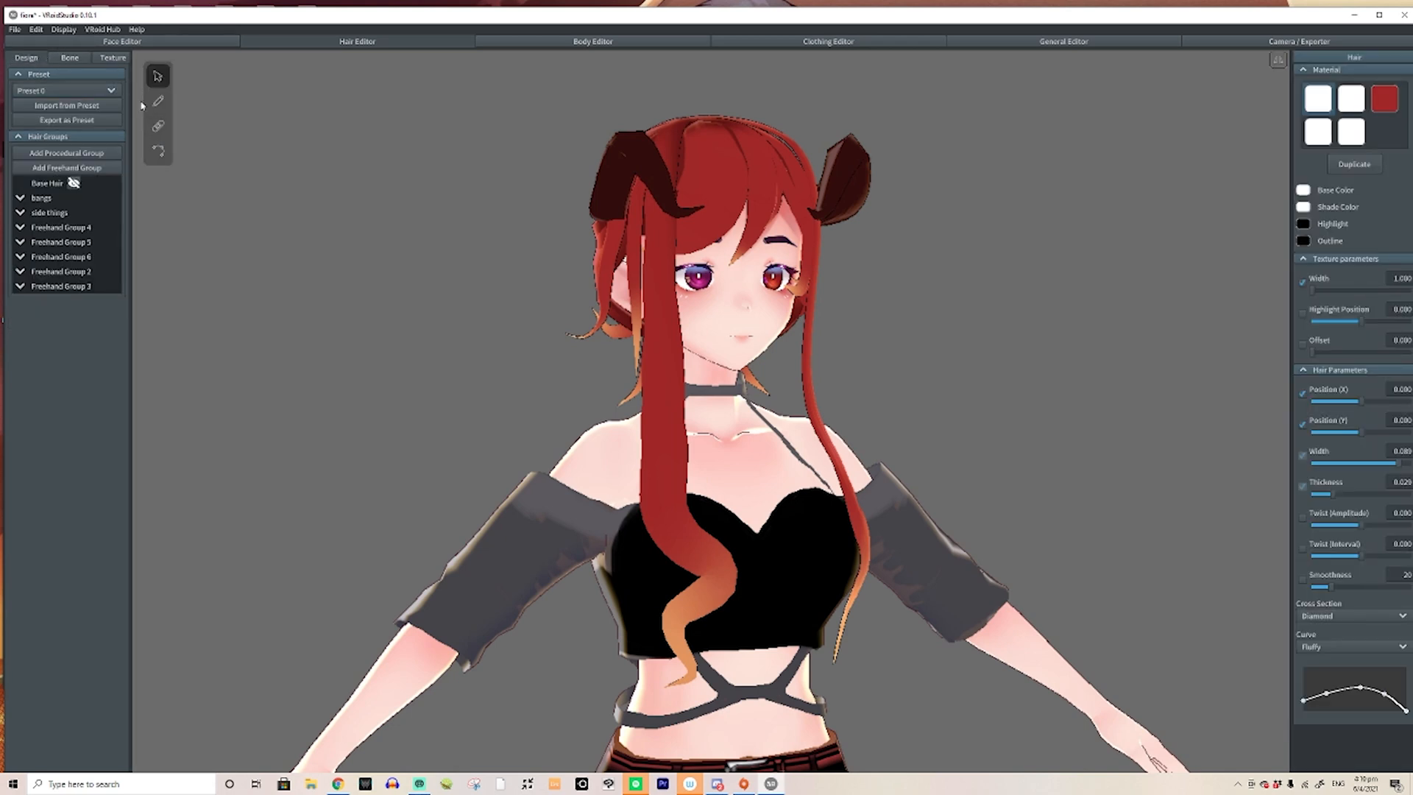
pyautogui.click(158, 102)
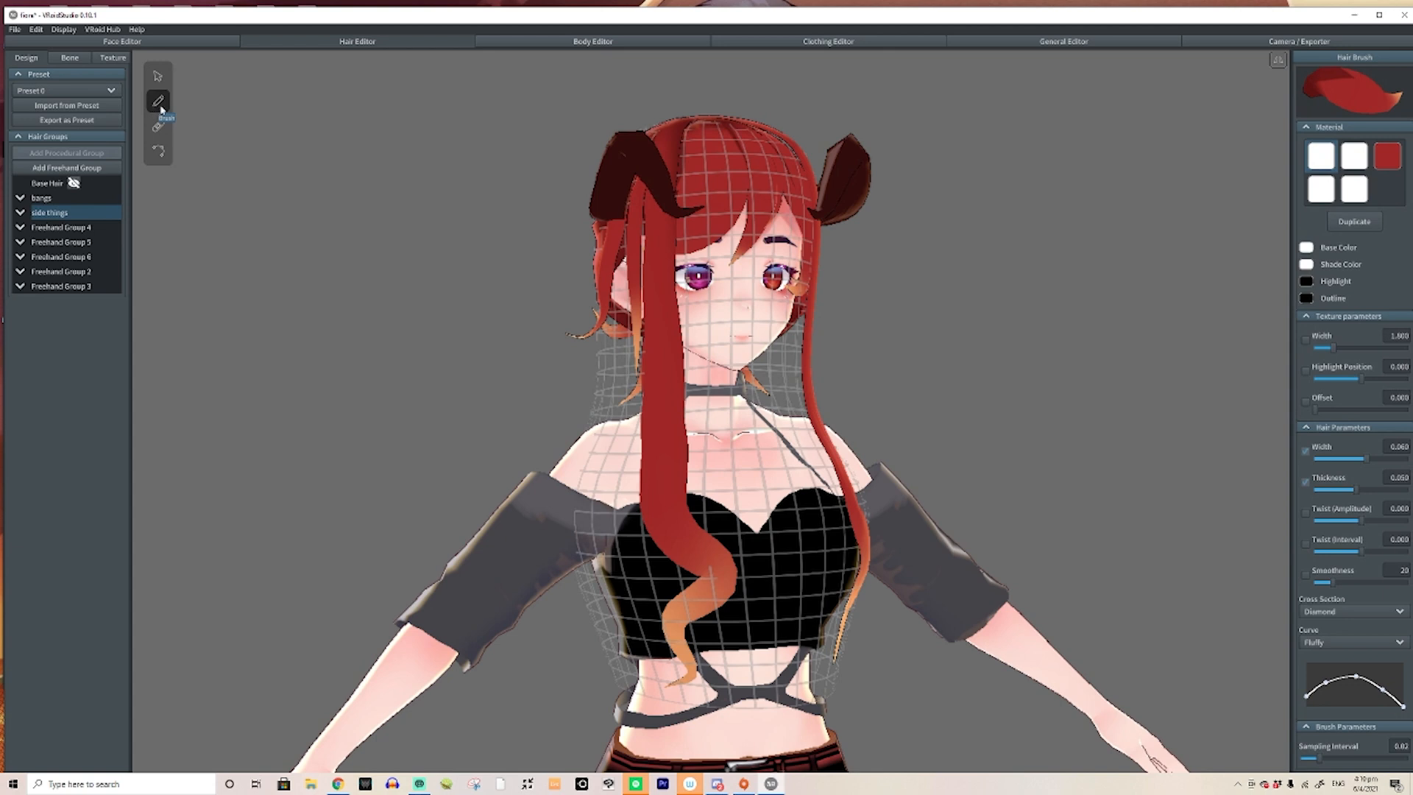
pyautogui.moveTo(688, 298)
pyautogui.mouseDown()
pyautogui.moveTo(725, 681)
pyautogui.moveTo(699, 682)
pyautogui.mouseUp()
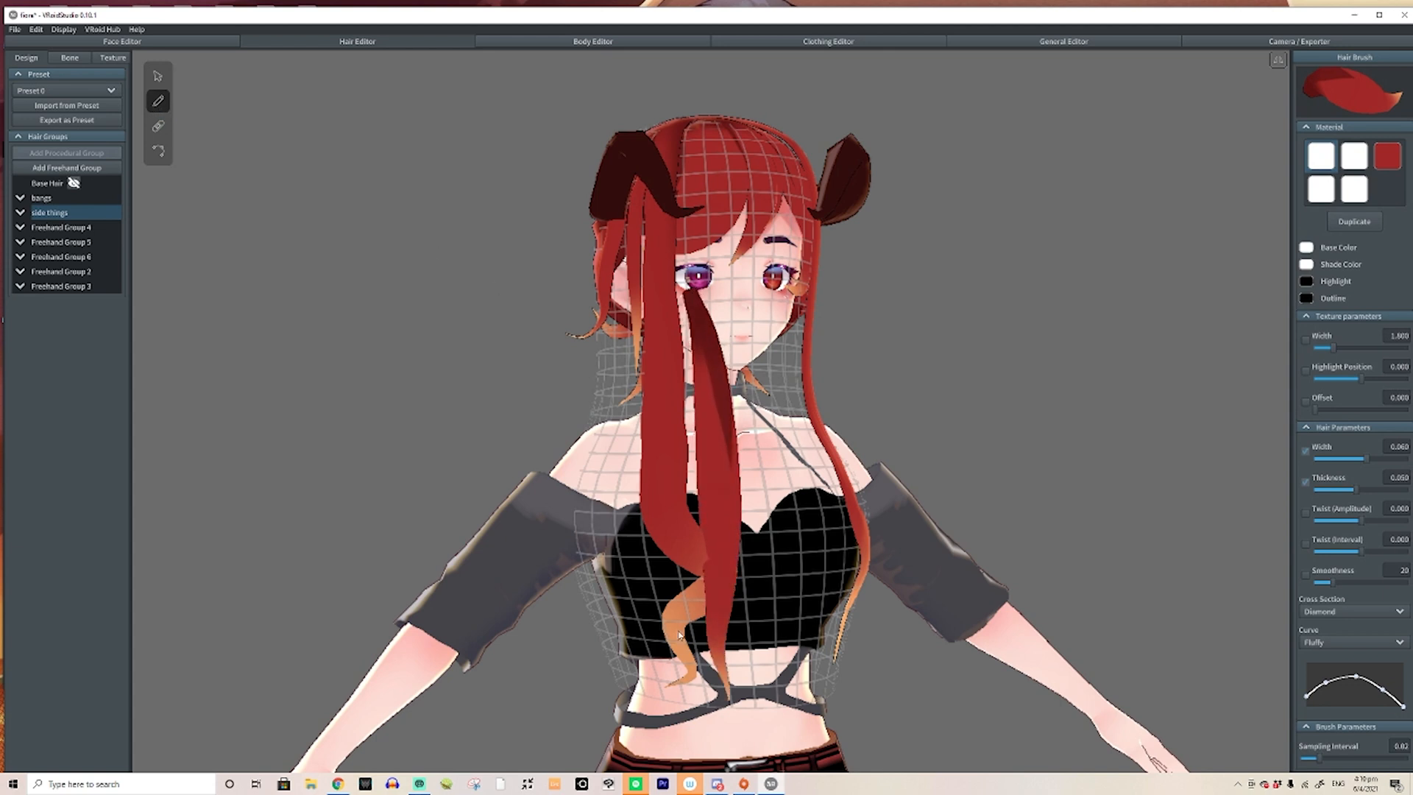
# Try bending the new long strand into a wavy shape by moving its middle and lower control points
pyautogui.click(158, 151)
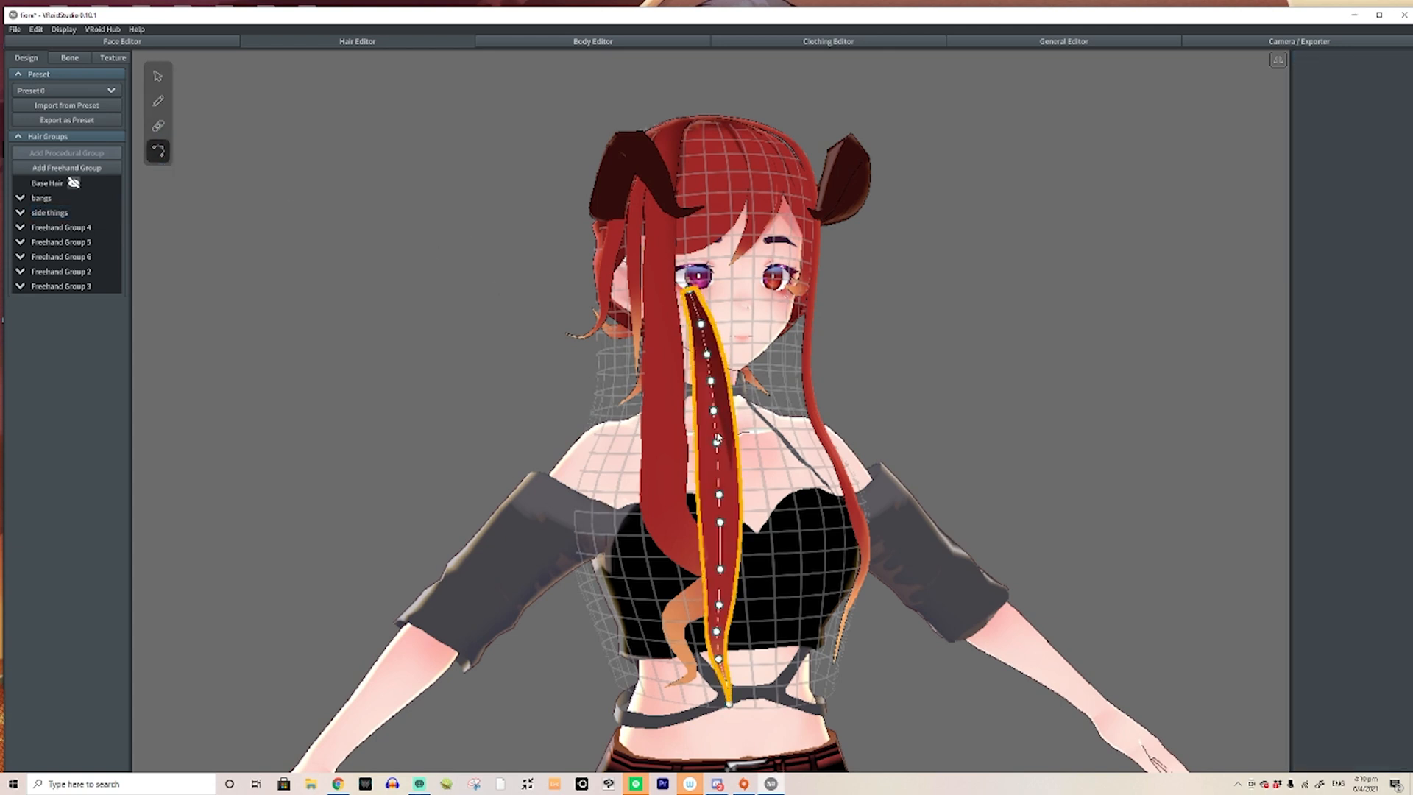
pyautogui.moveTo(716, 441); pyautogui.dragTo(743, 435)
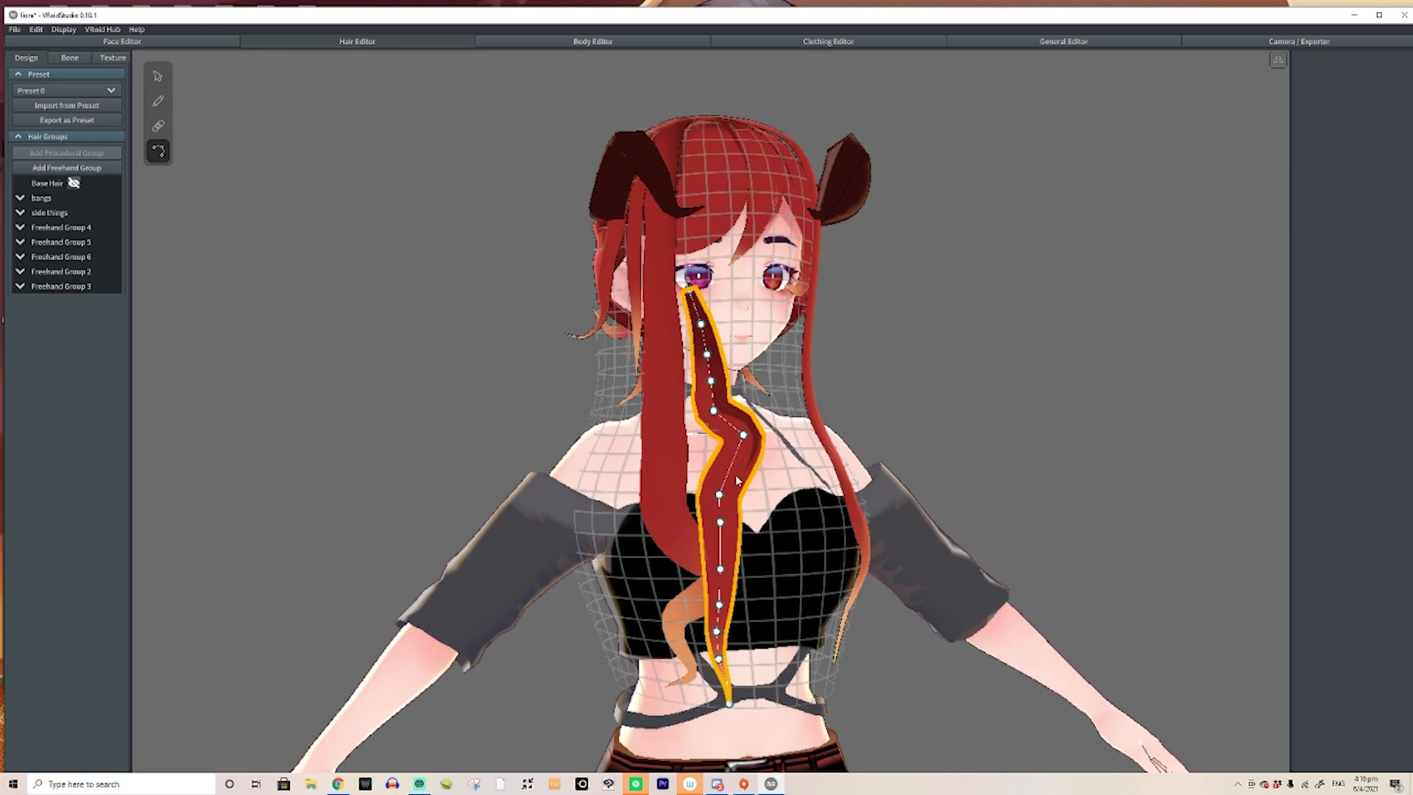
pyautogui.moveTo(719, 494); pyautogui.dragTo(743, 466)
pyautogui.moveTo(720, 521); pyautogui.dragTo(755, 510)
pyautogui.moveTo(720, 569); pyautogui.dragTo(792, 561)
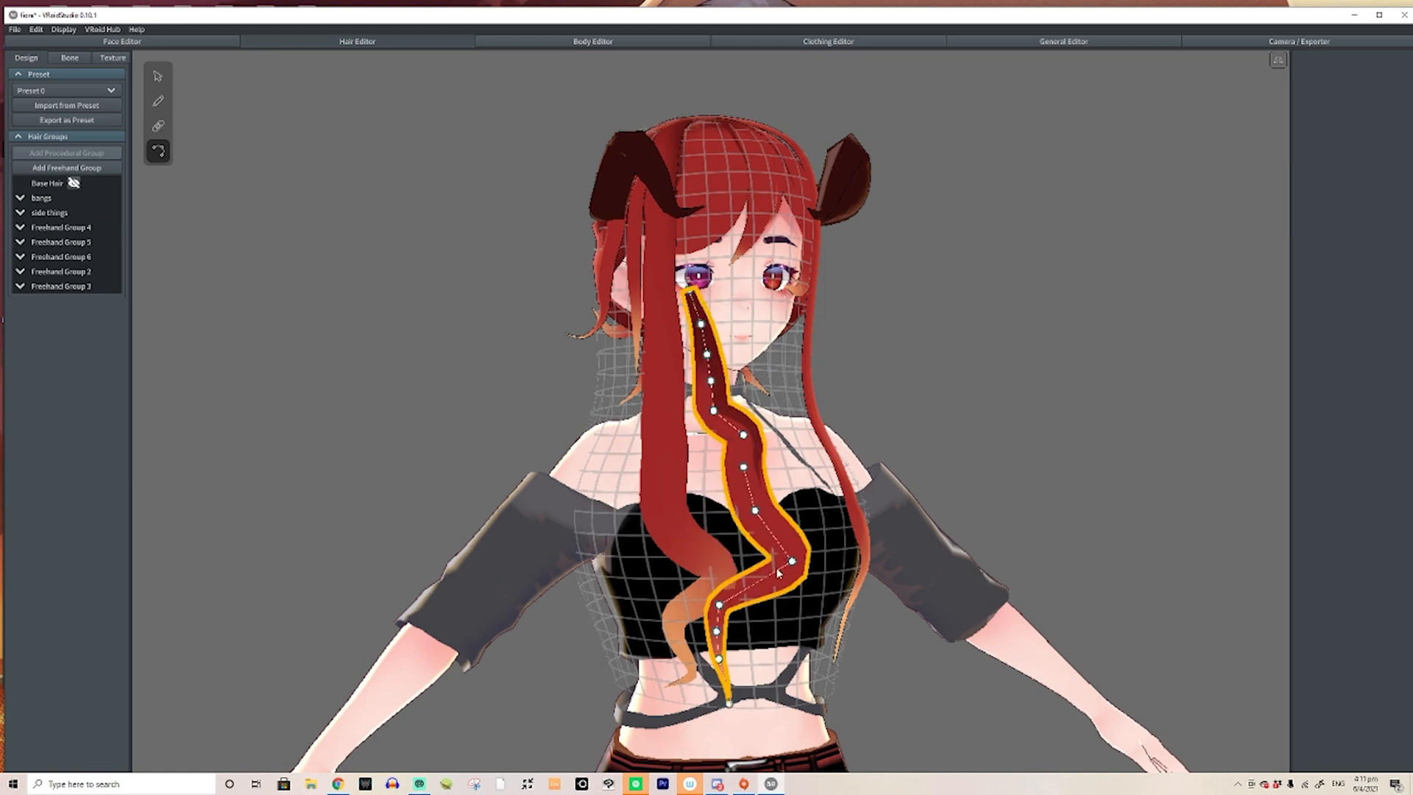
pyautogui.moveTo(755, 510); pyautogui.dragTo(710, 526)
pyautogui.moveTo(719, 604); pyautogui.dragTo(800, 640)
pyautogui.moveTo(727, 703); pyautogui.dragTo(780, 540)
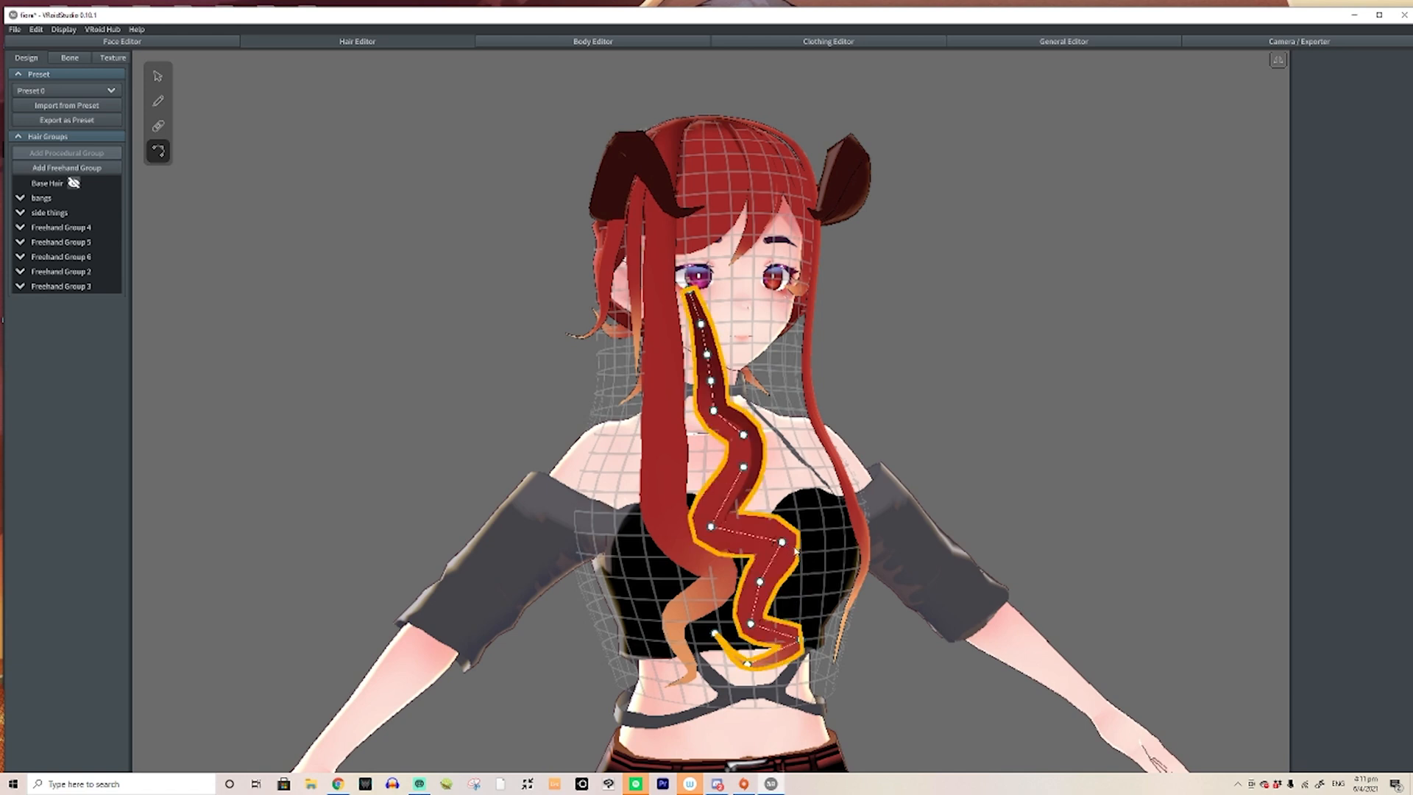
pyautogui.click(950, 343)
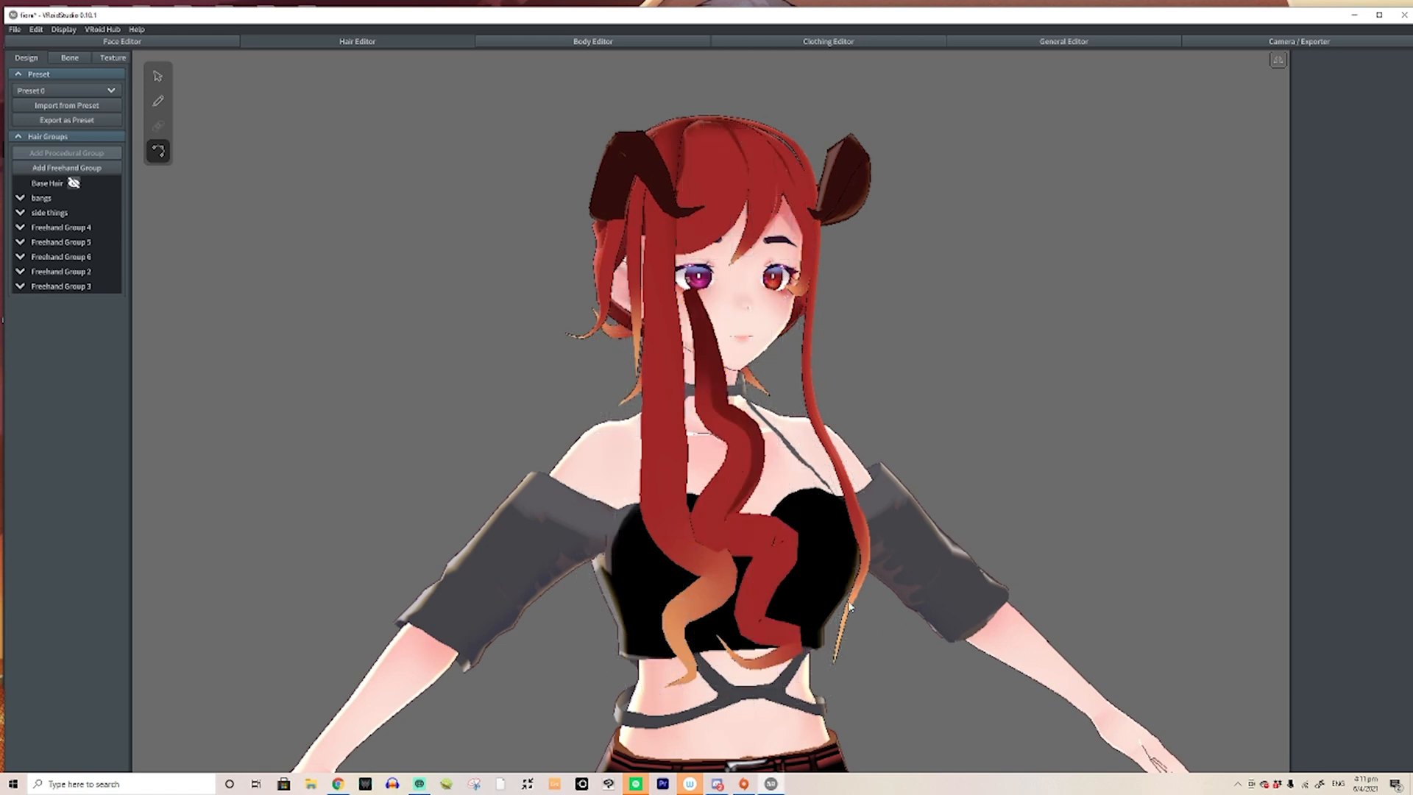
# Undo all control point moves on the new strand and the drawing of the strand itself
pyautogui.hotkey('ctrl', 'z')
pyautogui.hotkey('ctrl', 'z')
pyautogui.hotkey('ctrl', 'z')
pyautogui.hotkey('ctrl', 'z')
pyautogui.hotkey('ctrl', 'z')
pyautogui.hotkey('ctrl', 'z')
pyautogui.hotkey('ctrl', 'z')
pyautogui.hotkey('ctrl', 'z')
pyautogui.hotkey('ctrl', 'z')
pyautogui.hotkey('ctrl', 'z')
pyautogui.hotkey('ctrl', 'z')
pyautogui.hotkey('ctrl', 'z')
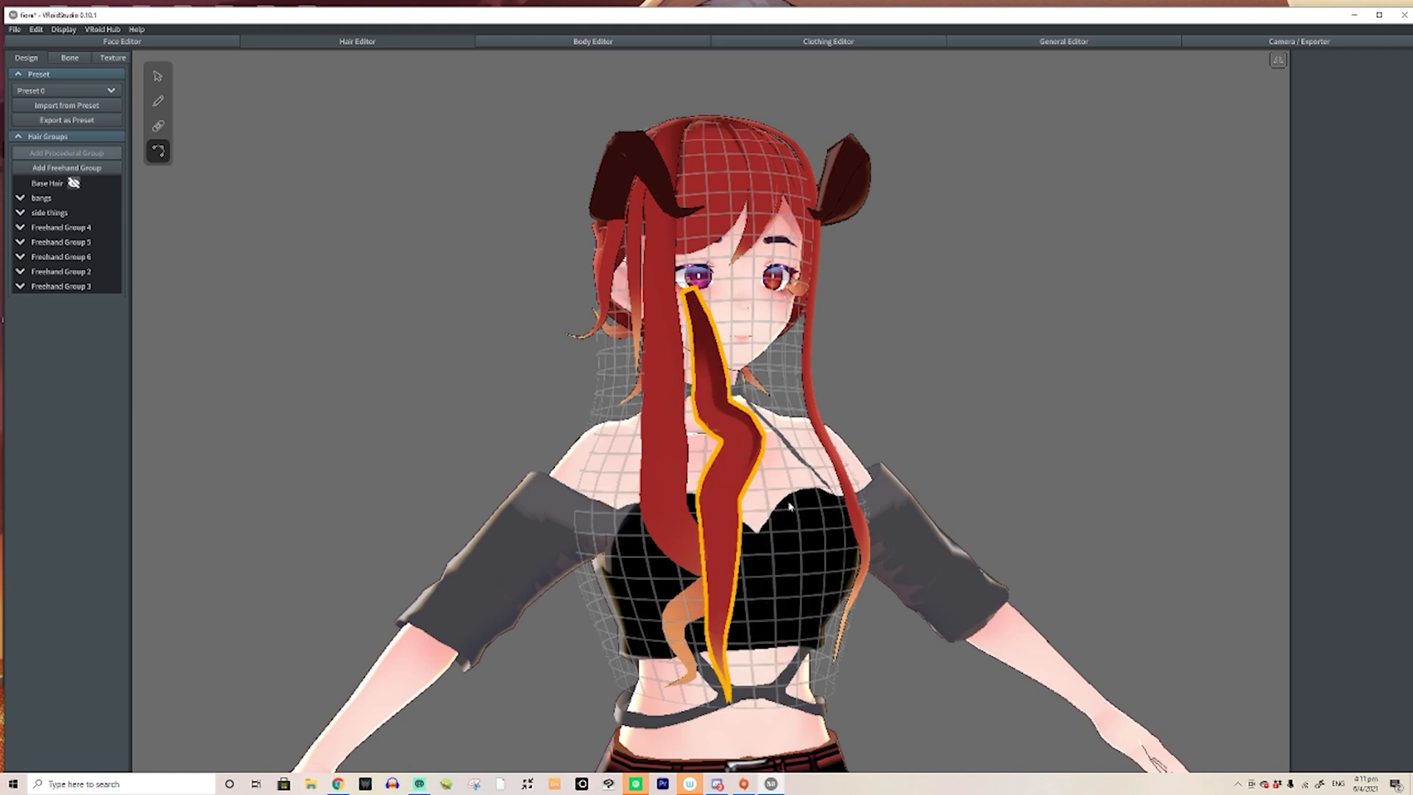
pyautogui.hotkey('ctrl', 'z')
pyautogui.hotkey('ctrl', 'z')
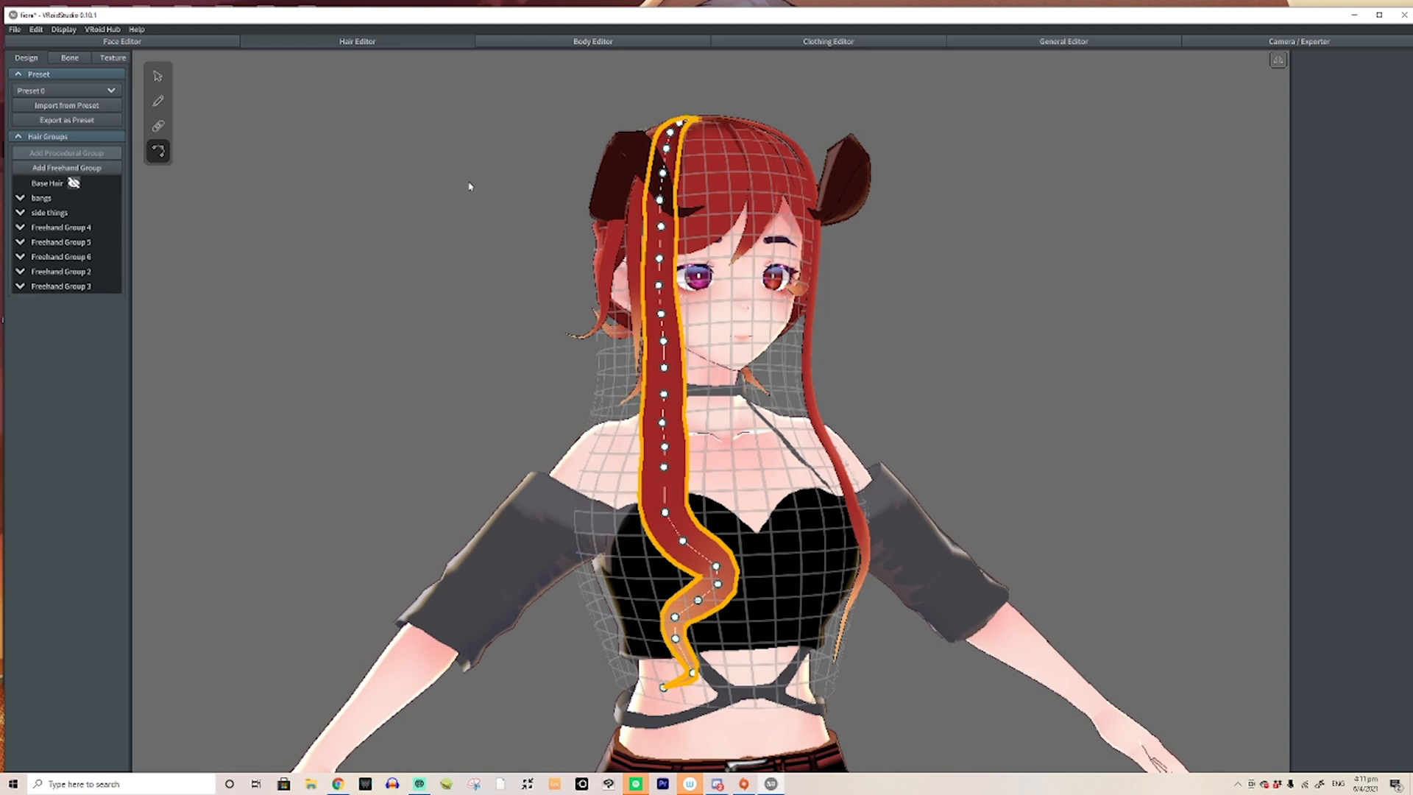
# Hide and show Freehand Group 4, then the bangs and side things groups, to check which hair each contains
pyautogui.click(101, 226)
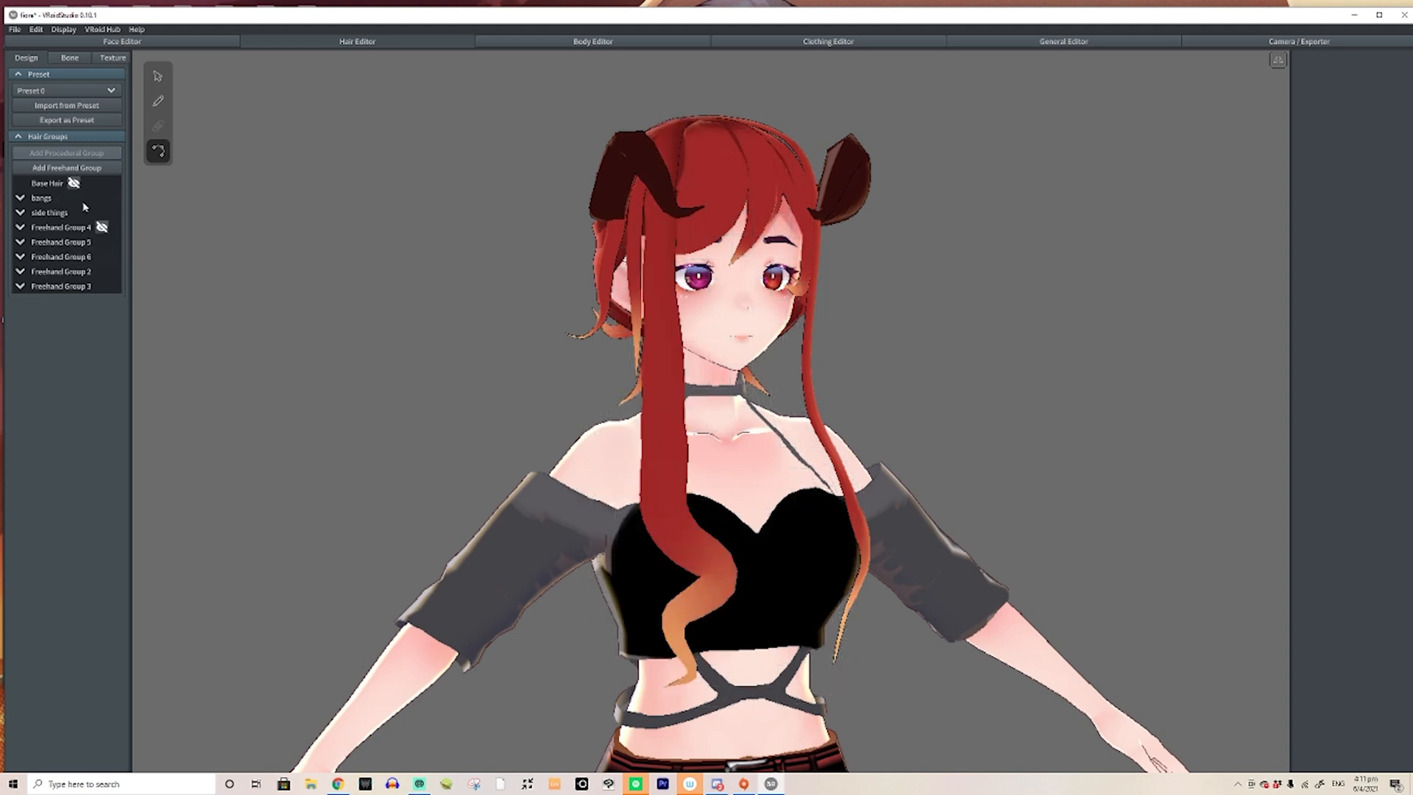
pyautogui.click(102, 226)
pyautogui.click(62, 197)
pyautogui.click(78, 212)
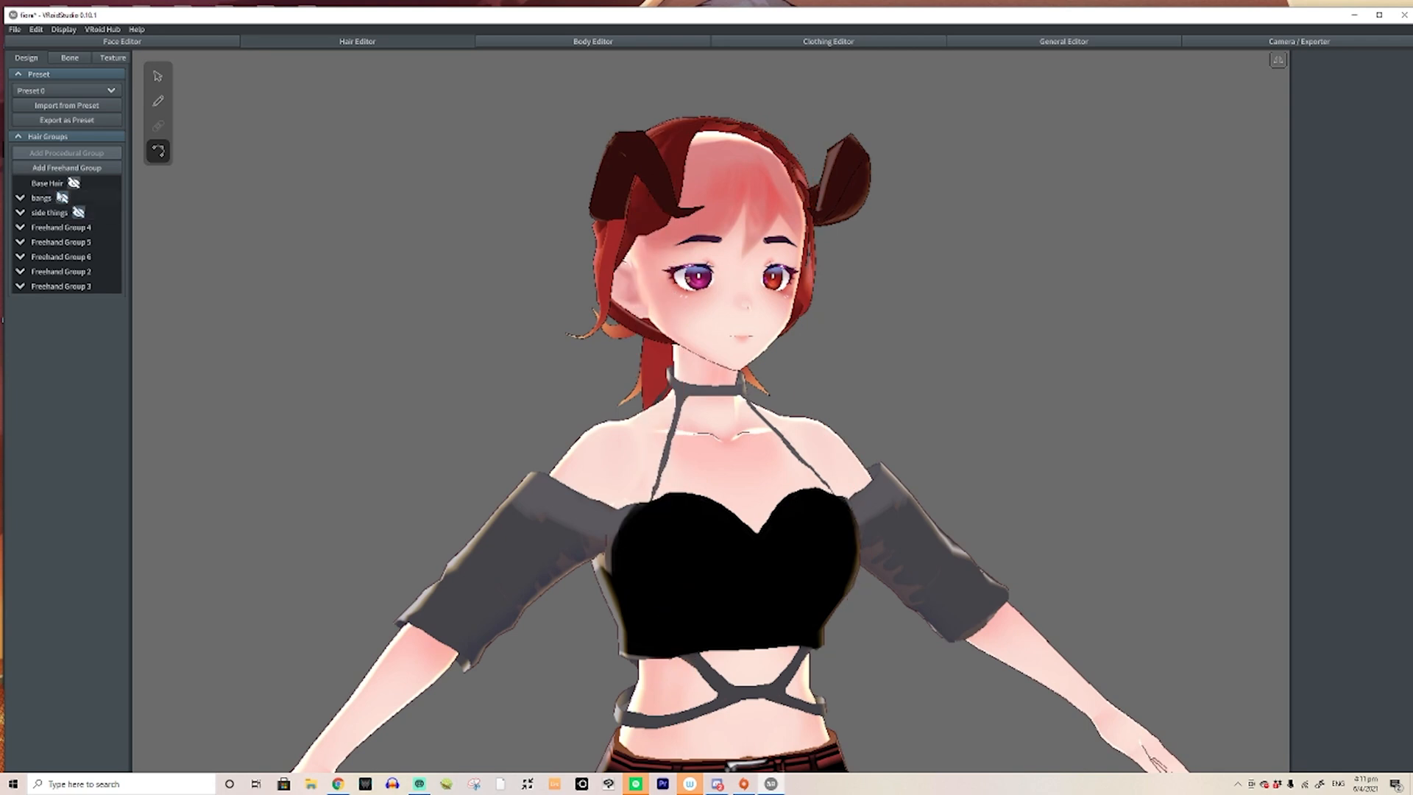
pyautogui.click(78, 212)
pyautogui.click(61, 197)
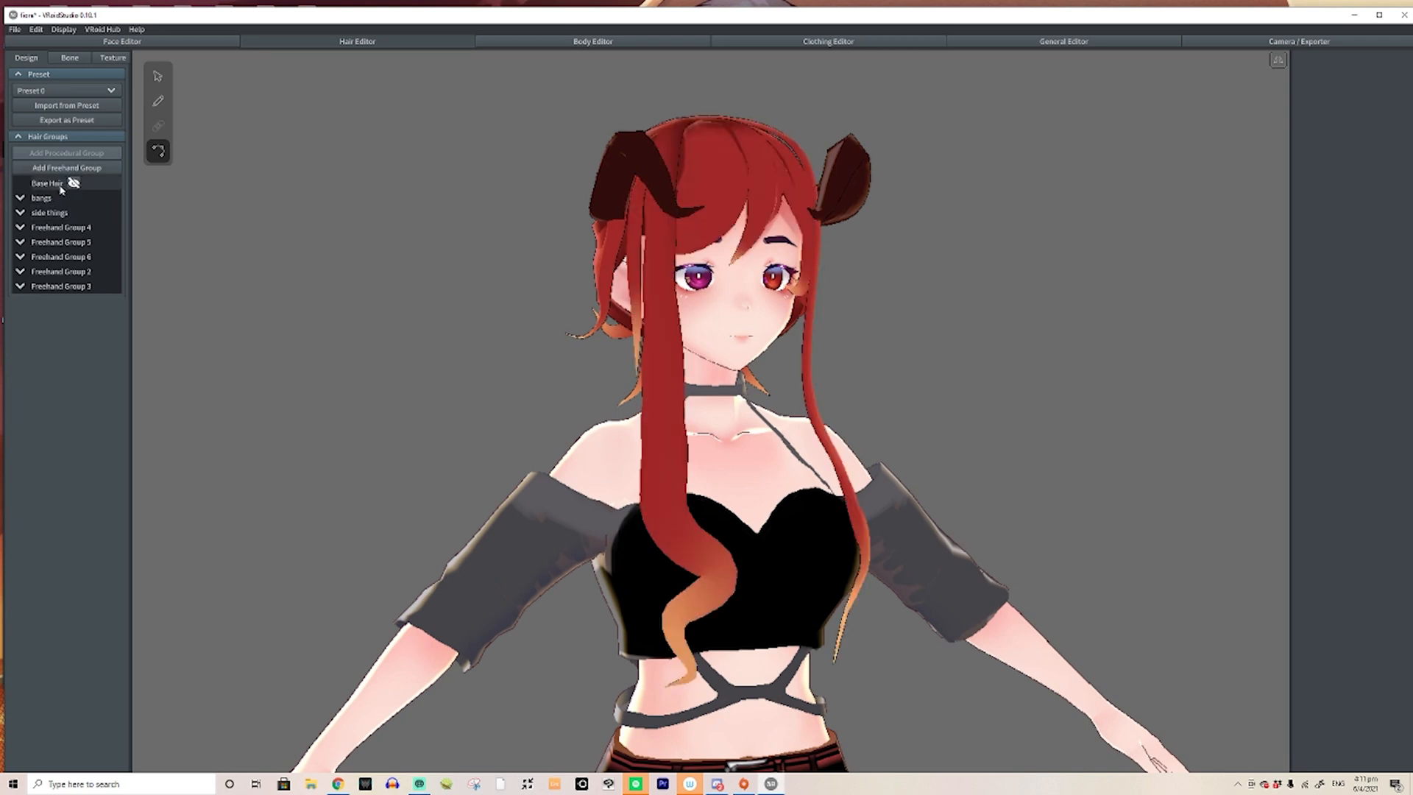
# Expand the bangs group and highlight its strands from Hair 9 to Hair 44, followed by the whole group
pyautogui.click(20, 197)
pyautogui.click(64, 214)
pyautogui.click(65, 228)
pyautogui.click(70, 242)
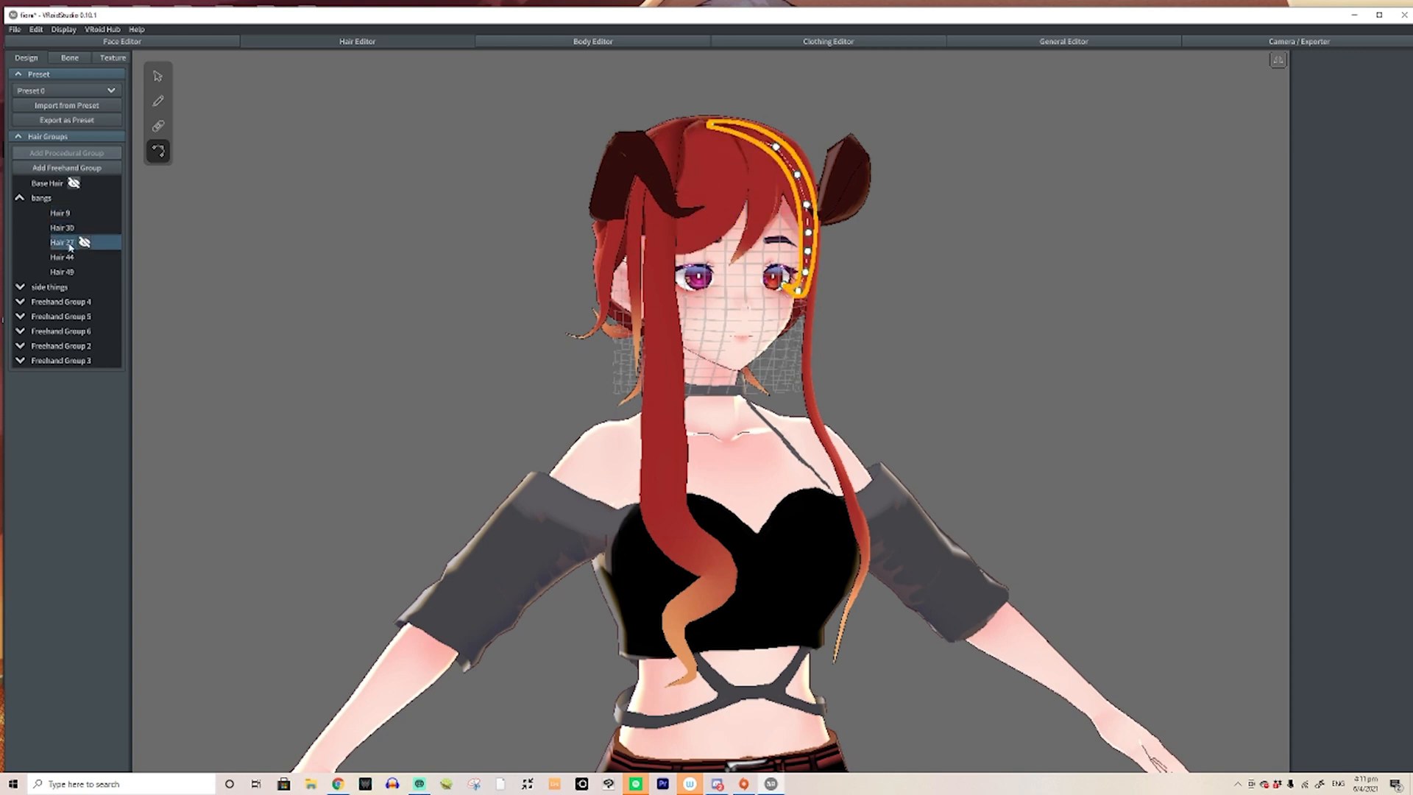
pyautogui.click(78, 258)
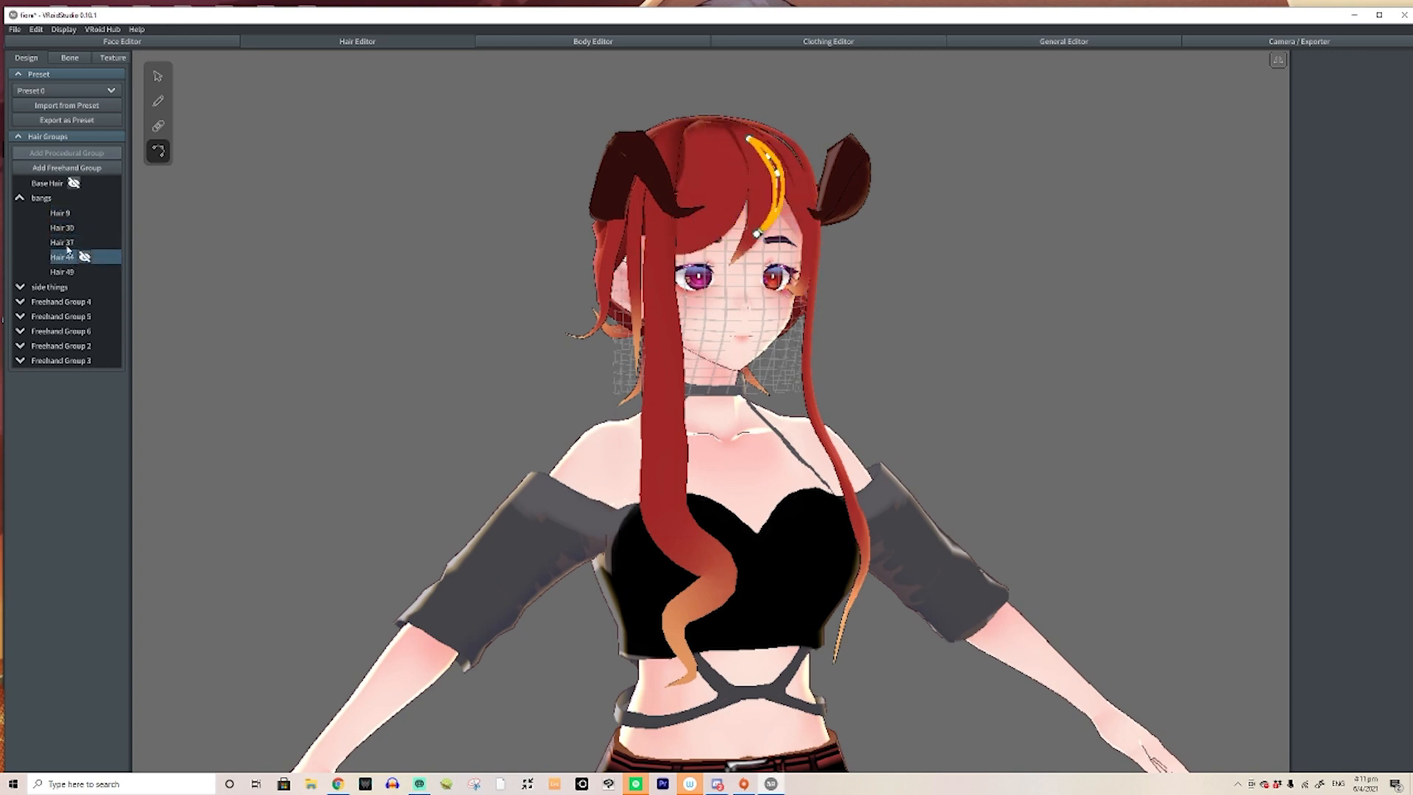
pyautogui.click(35, 198)
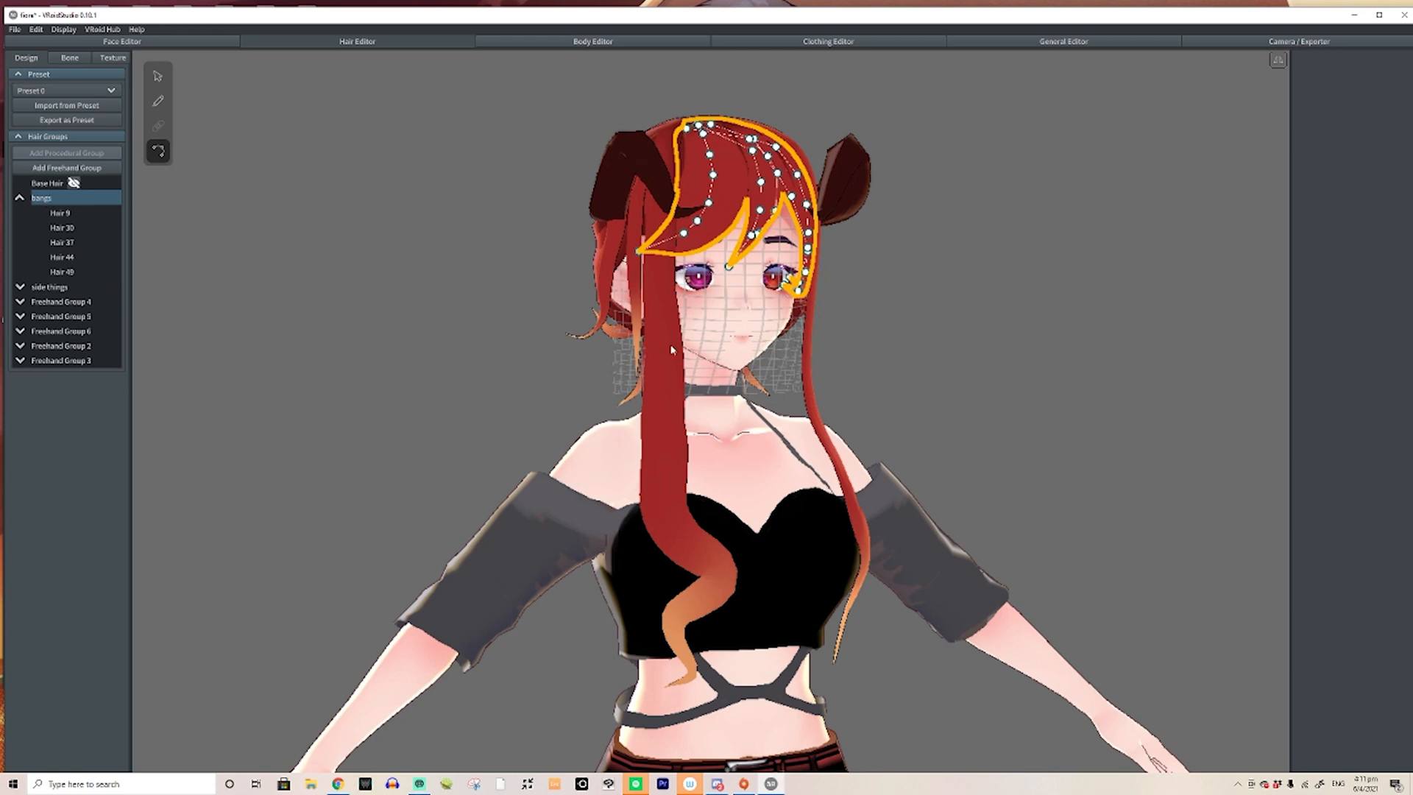
pyautogui.click(581, 424)
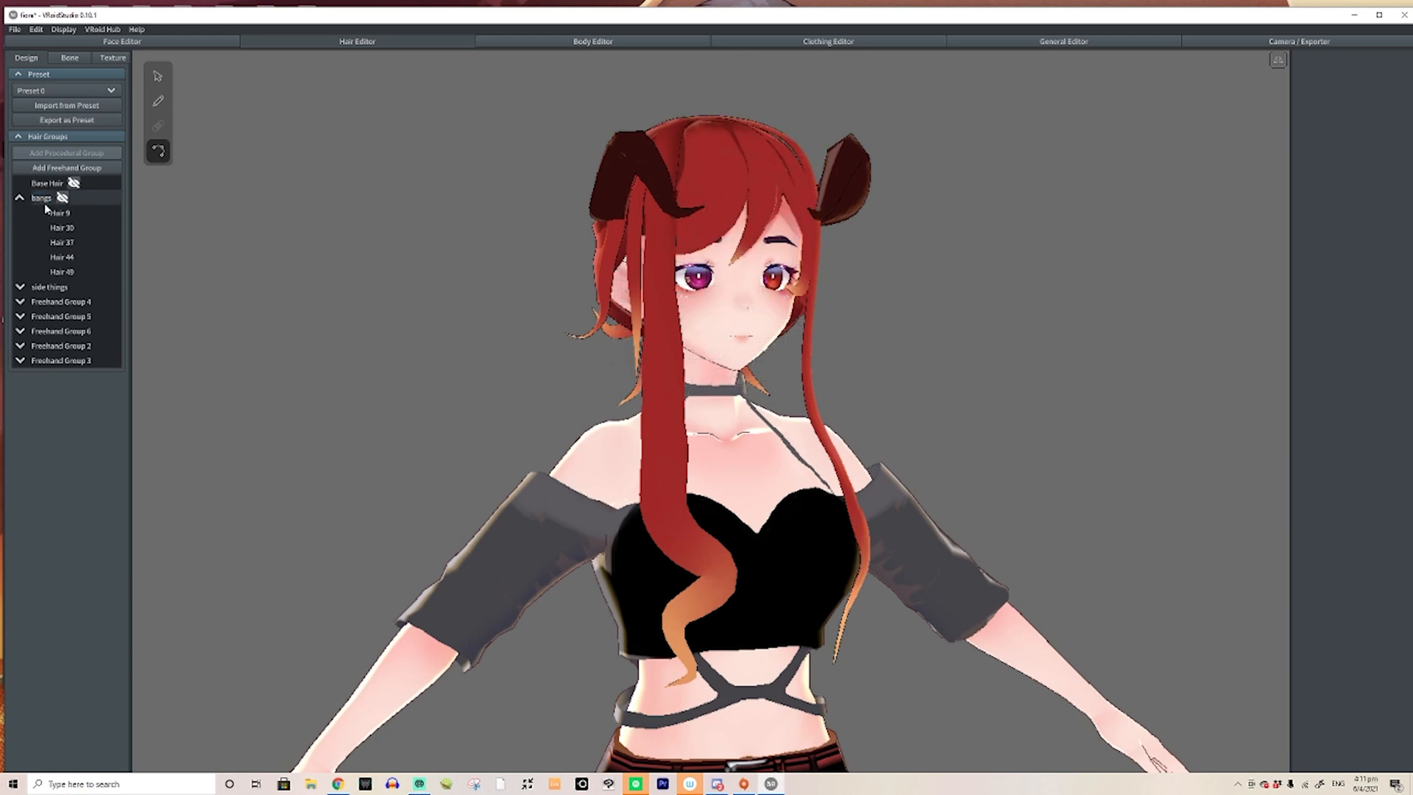
# Highlight the side things and bangs groups in turn to compare their strands and guide meshes
pyautogui.click(44, 289)
pyautogui.click(53, 303)
pyautogui.click(55, 289)
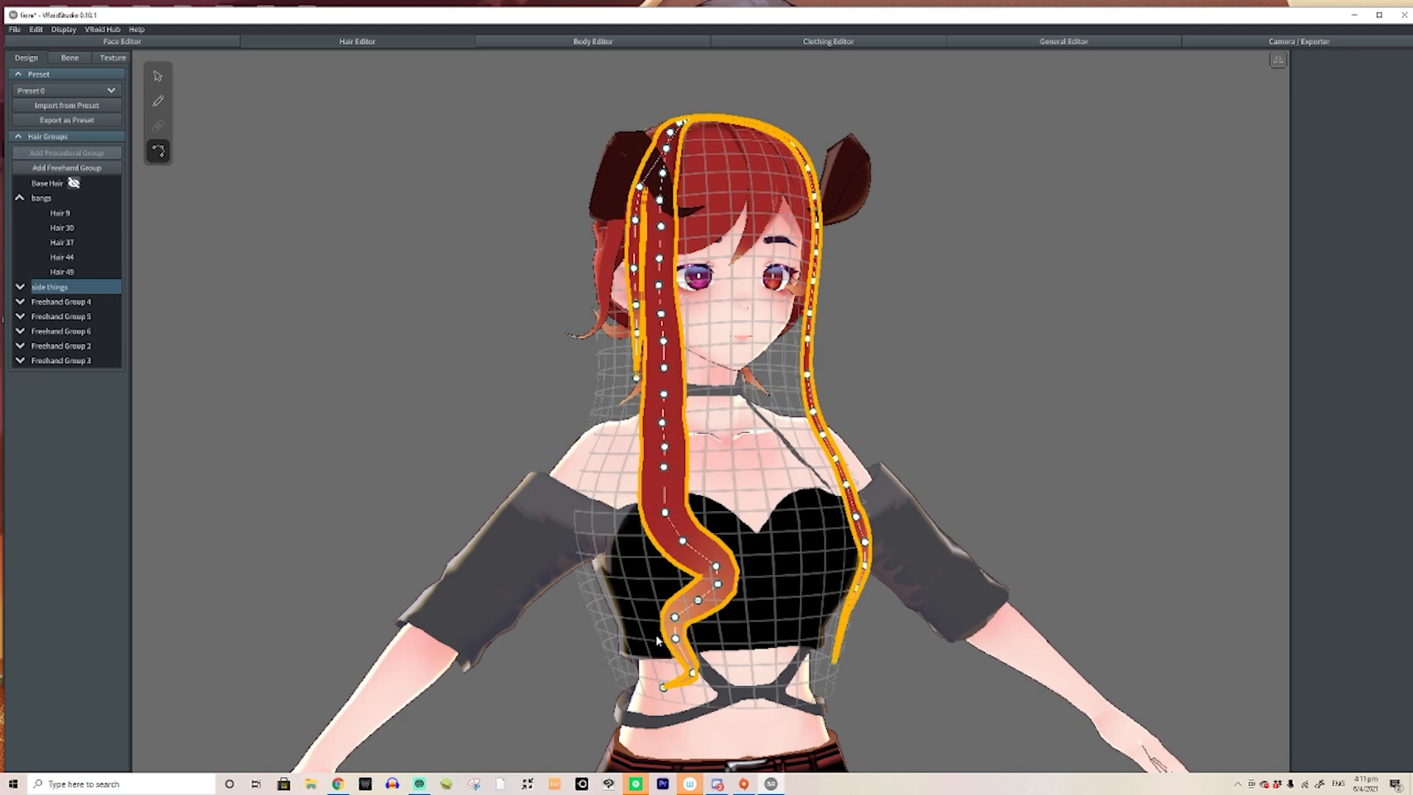
pyautogui.click(52, 198)
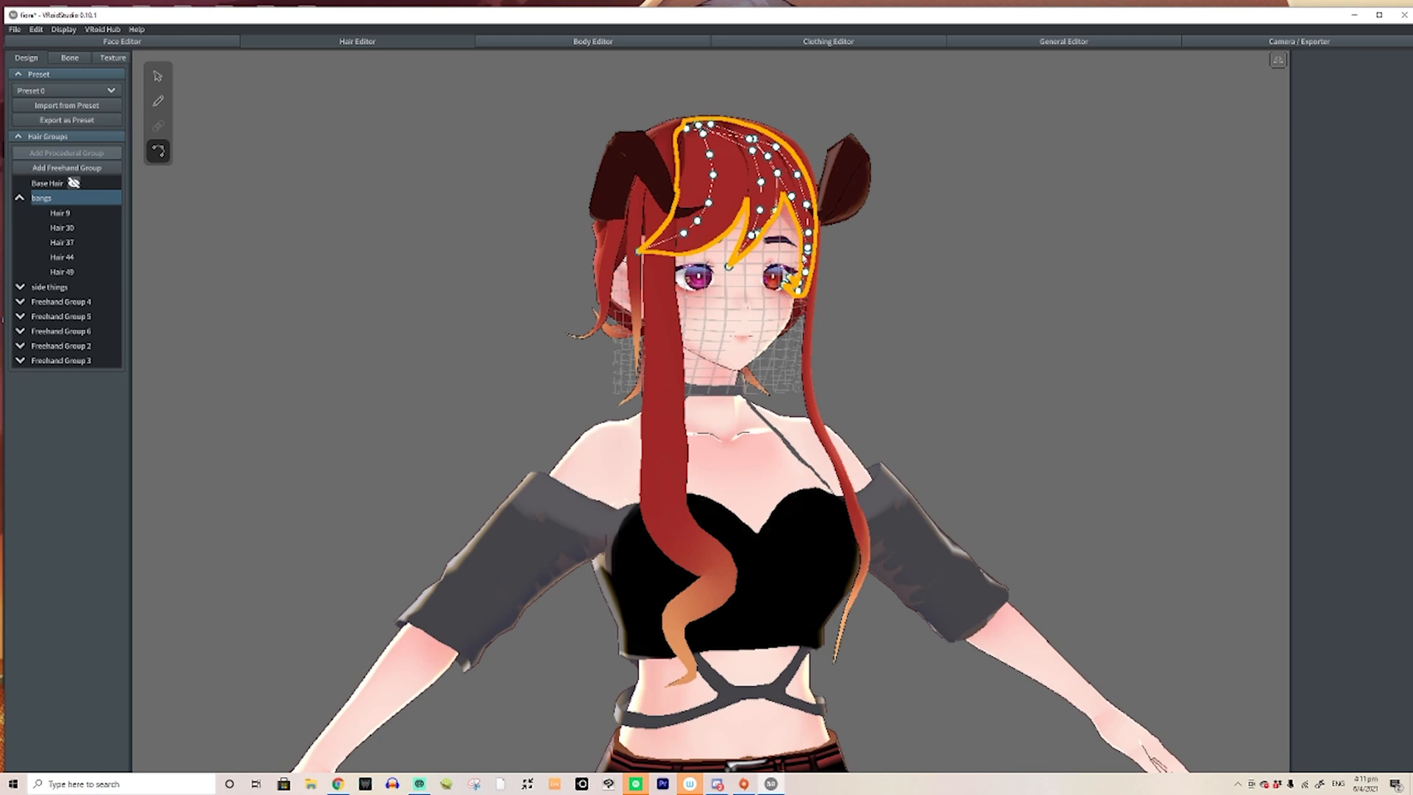
pyautogui.click(50, 287)
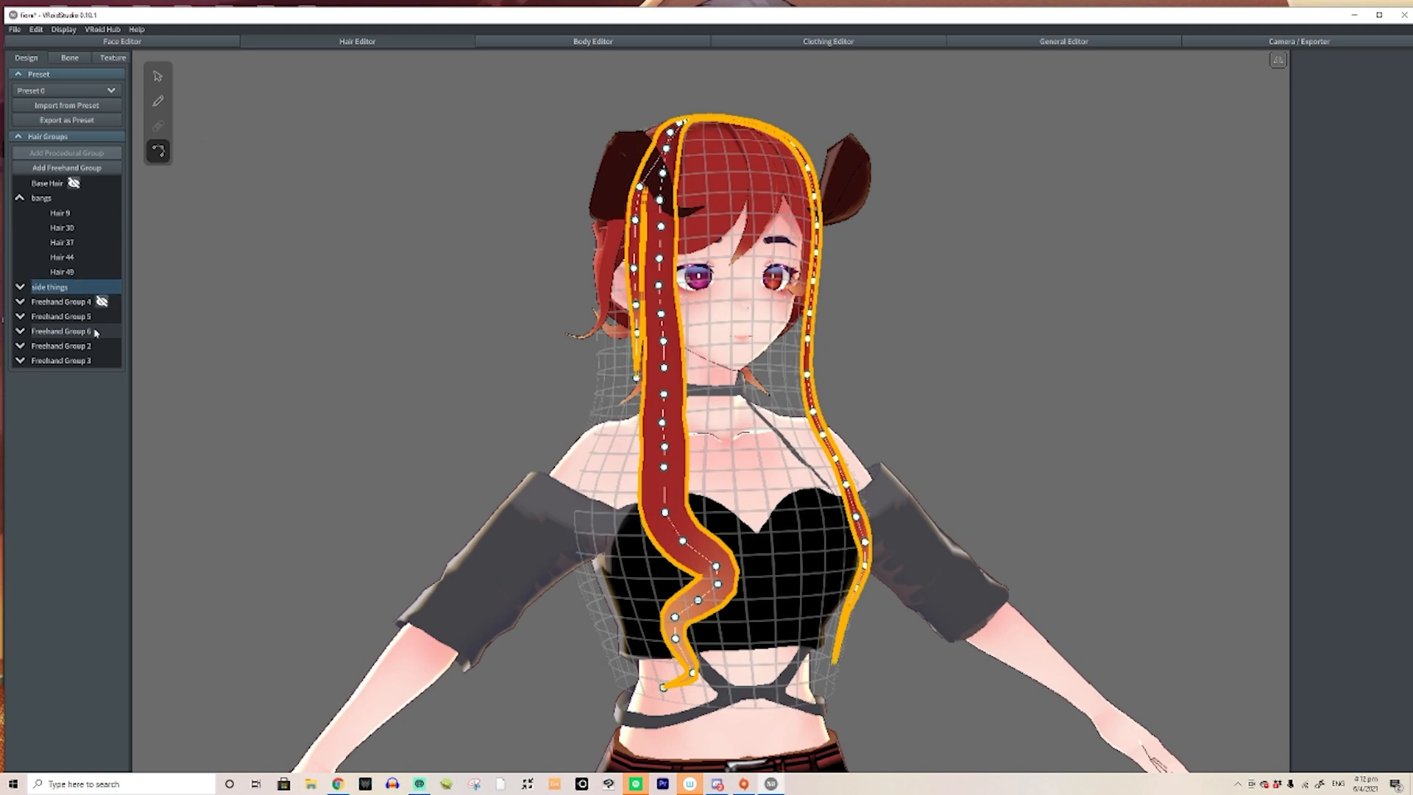
pyautogui.click(241, 341)
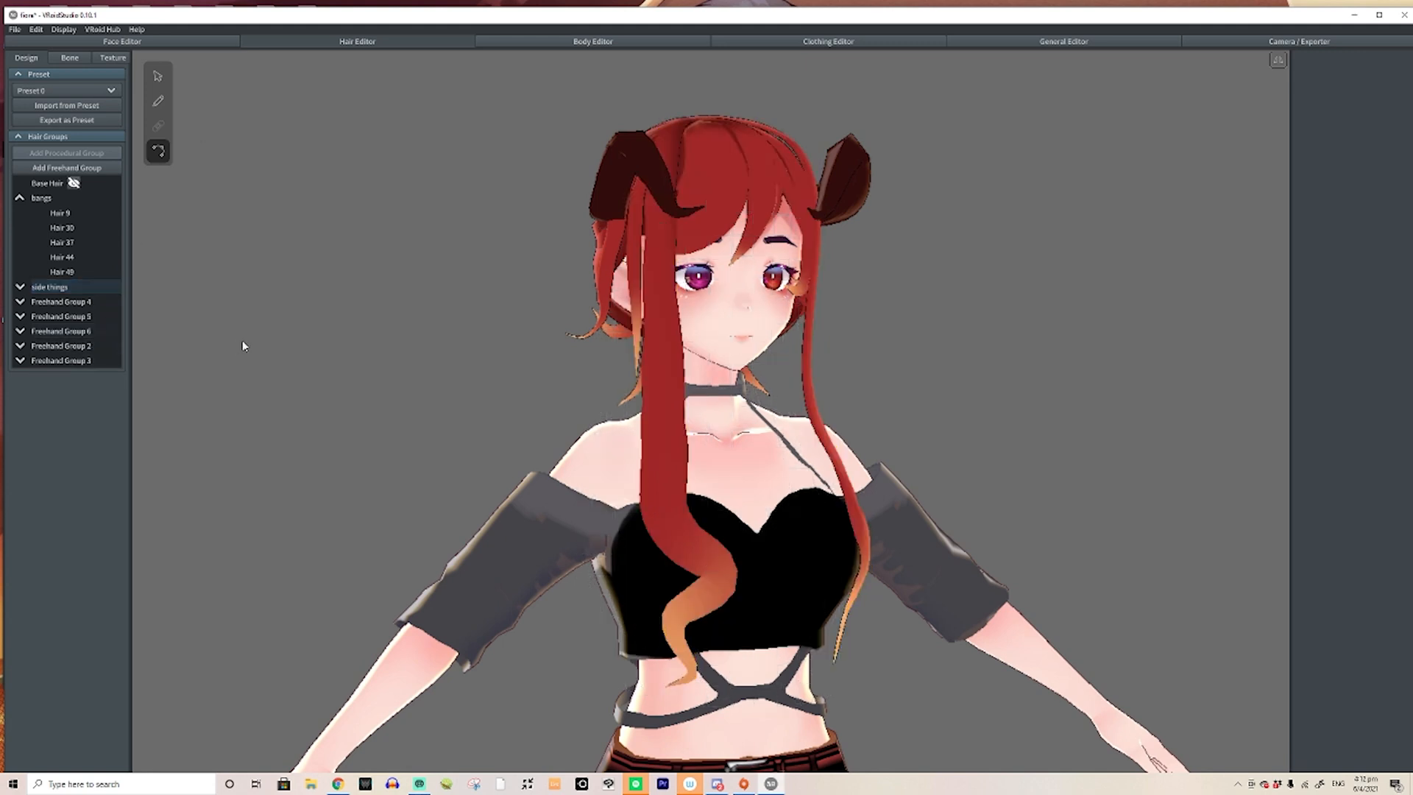
# Highlight the ponytail hair in Freehand Group 2 and examine it from the side and back
pyautogui.moveTo(309, 401); pyautogui.dragTo(435, 400, button='right')
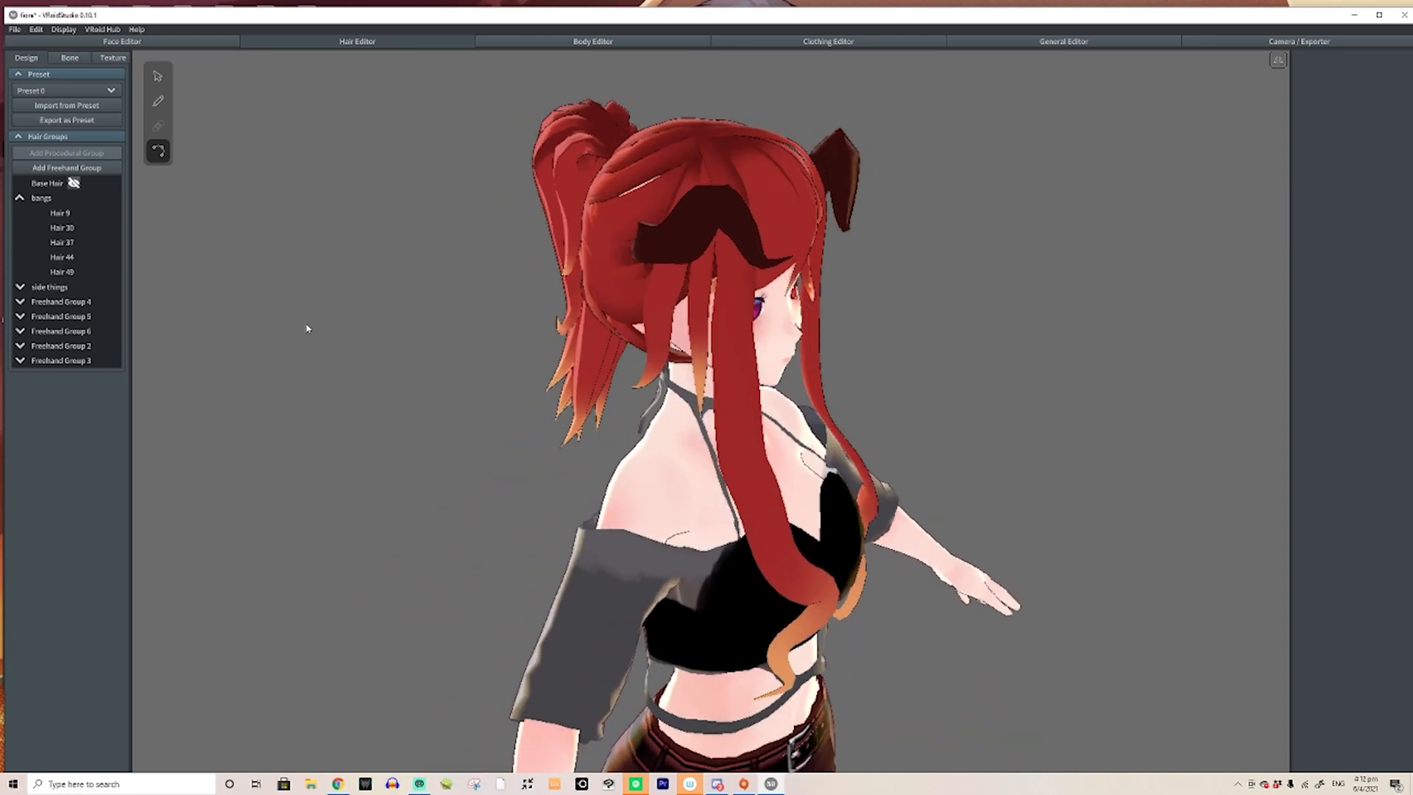
pyautogui.click(61, 346)
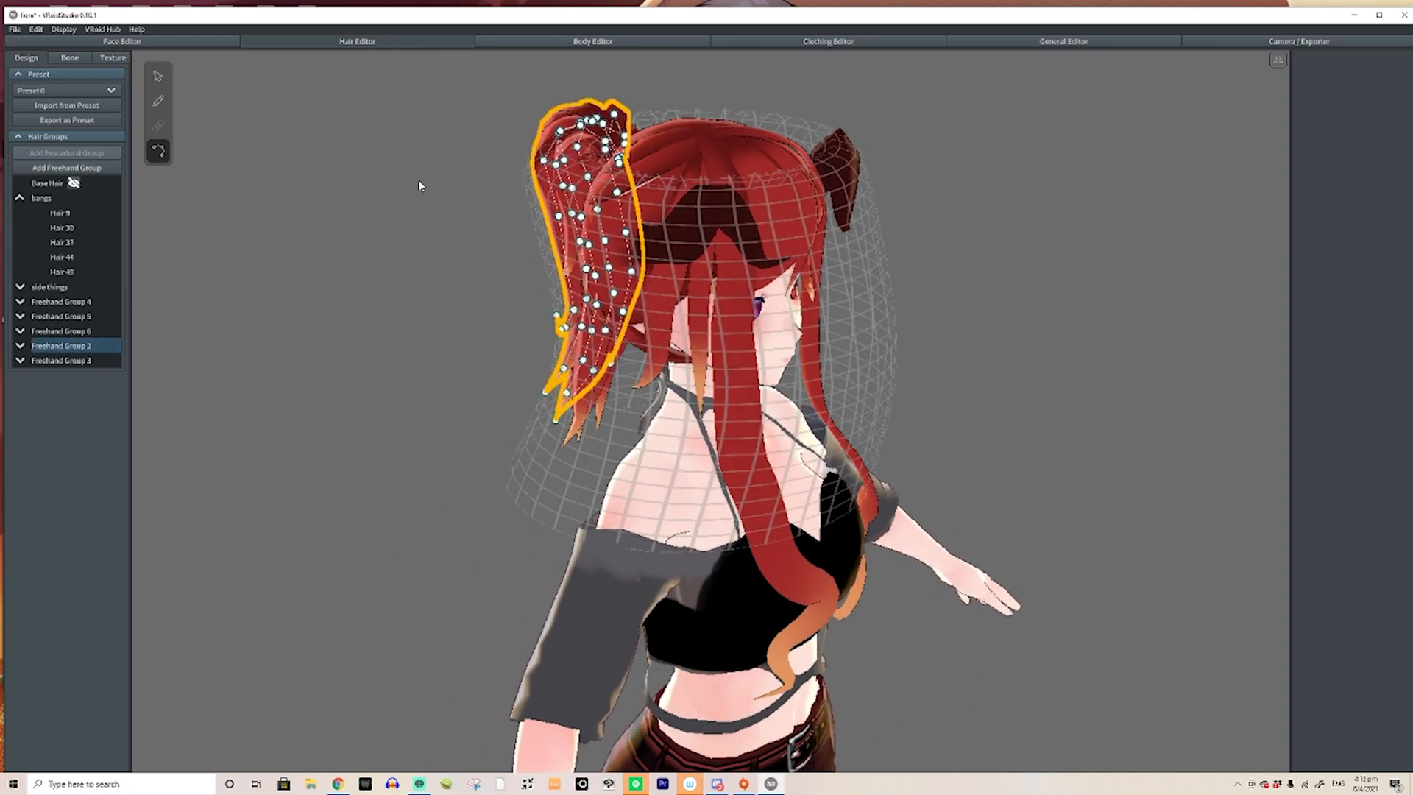
pyautogui.click(501, 187)
pyautogui.moveTo(506, 226); pyautogui.dragTo(565, 248, button='right')
pyautogui.moveTo(433, 288); pyautogui.dragTo(441, 344, button='right')
pyautogui.scroll(1, 440, 346)
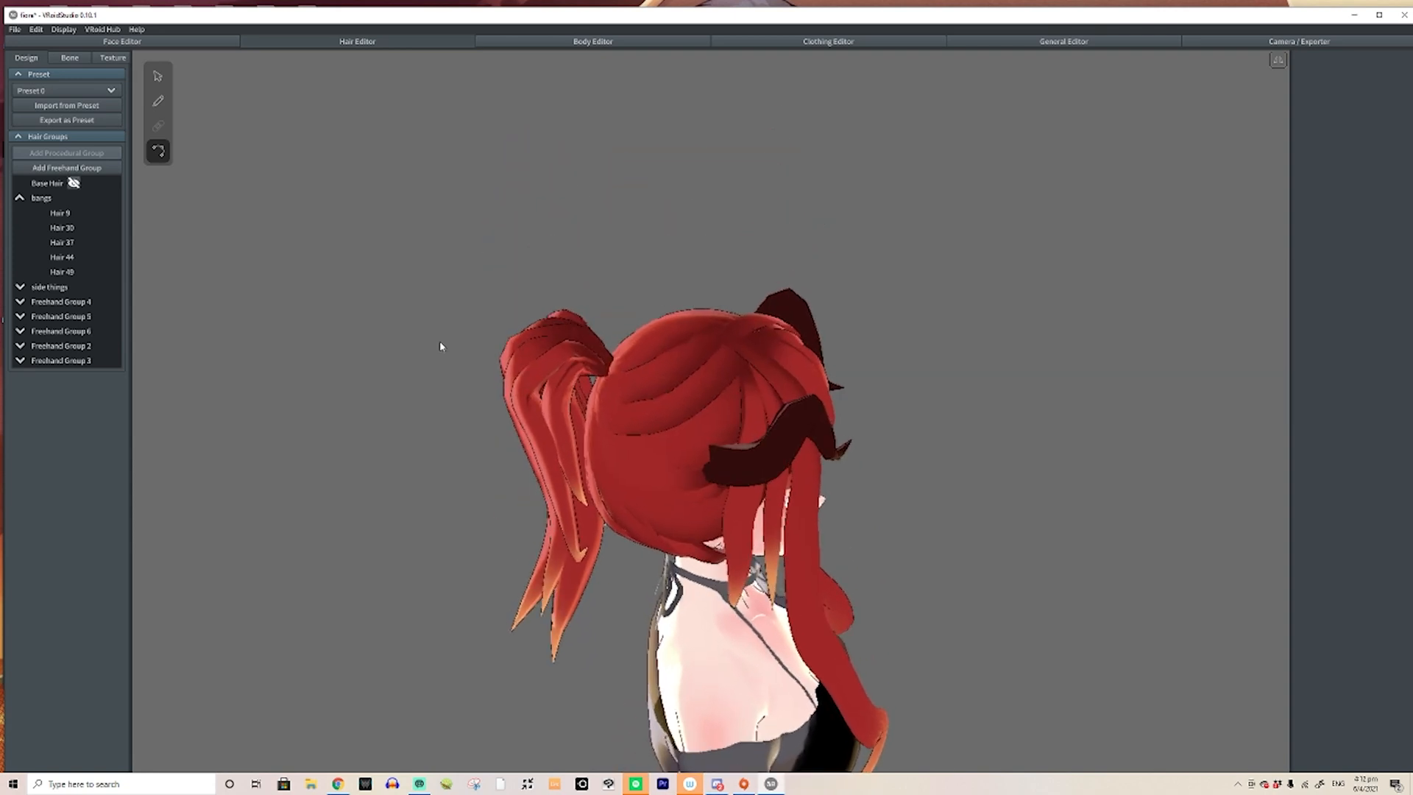
pyautogui.moveTo(439, 354); pyautogui.dragTo(467, 383, button='right')
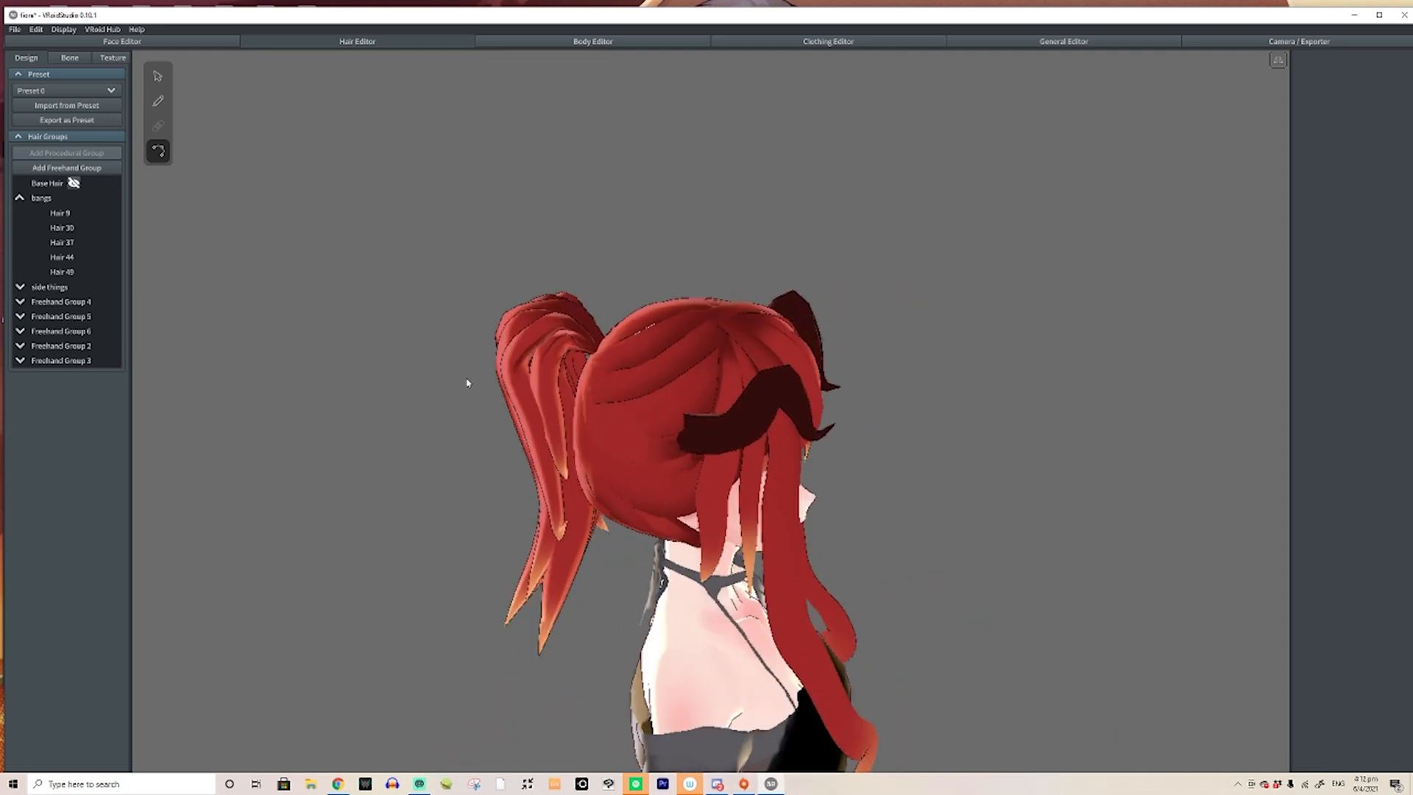
# Hide and show Freehand Group 3 repeatedly and highlight it to identify its part of the ponytail
pyautogui.moveTo(101, 346)
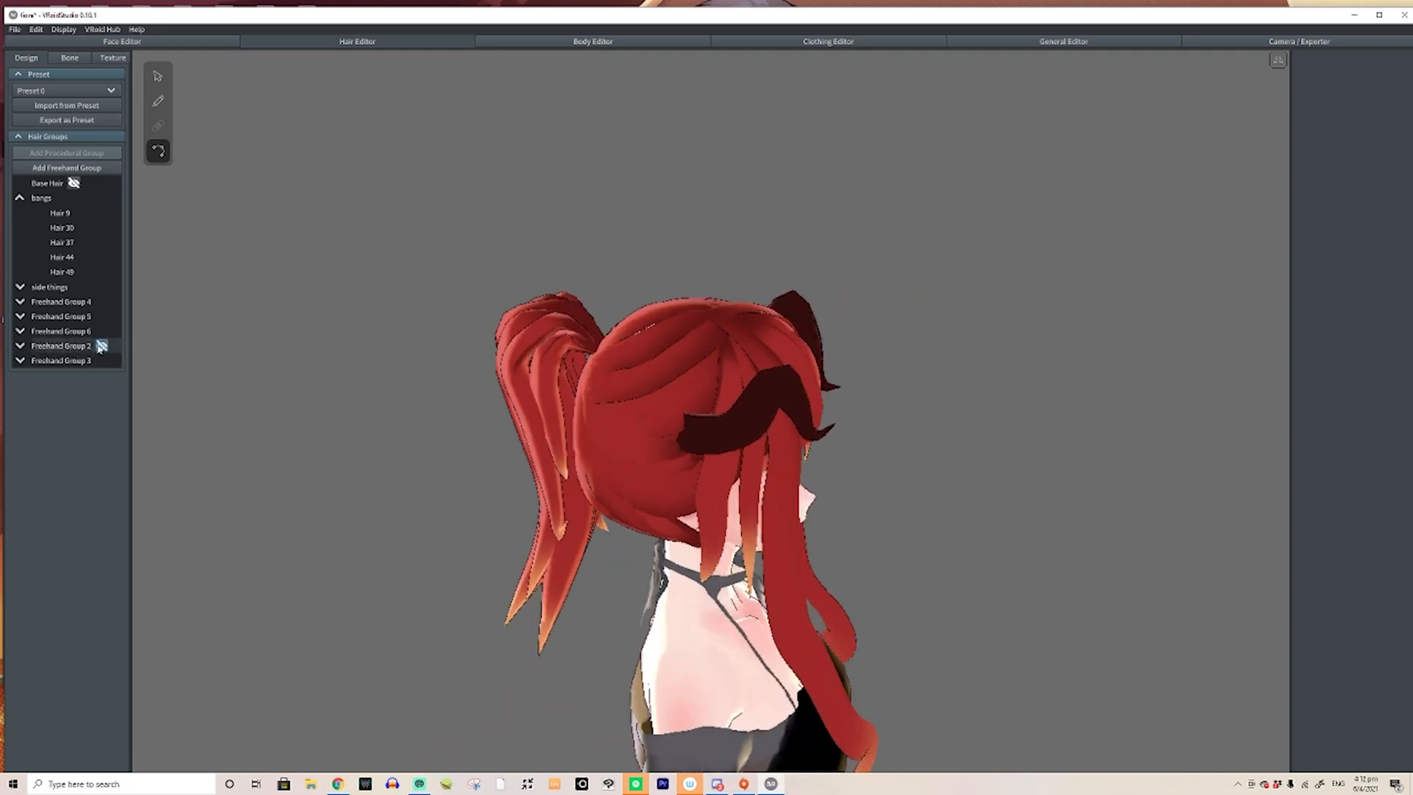
pyautogui.click(101, 360)
pyautogui.click(101, 359)
pyautogui.click(102, 360)
pyautogui.click(102, 360)
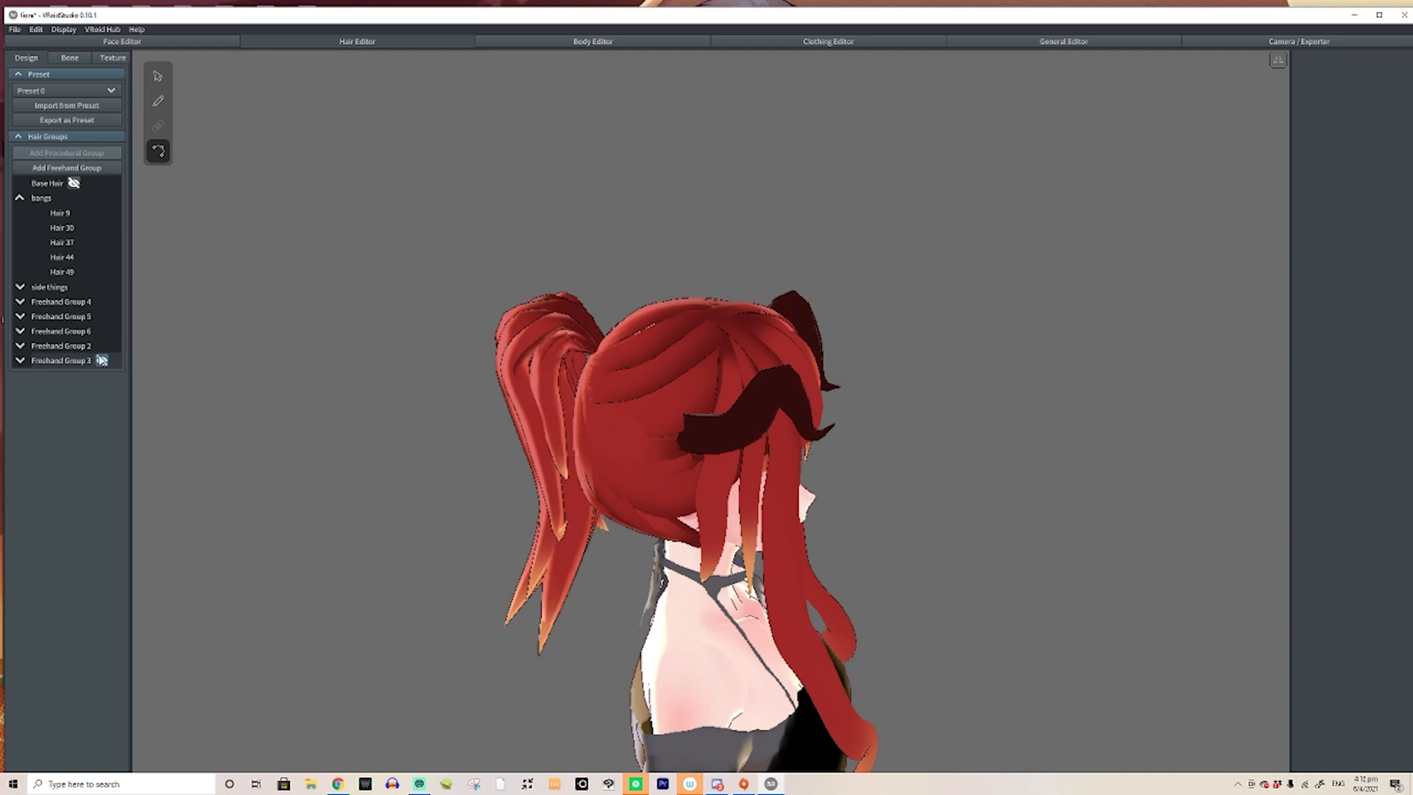
pyautogui.click(102, 360)
pyautogui.click(101, 360)
pyautogui.click(37, 360)
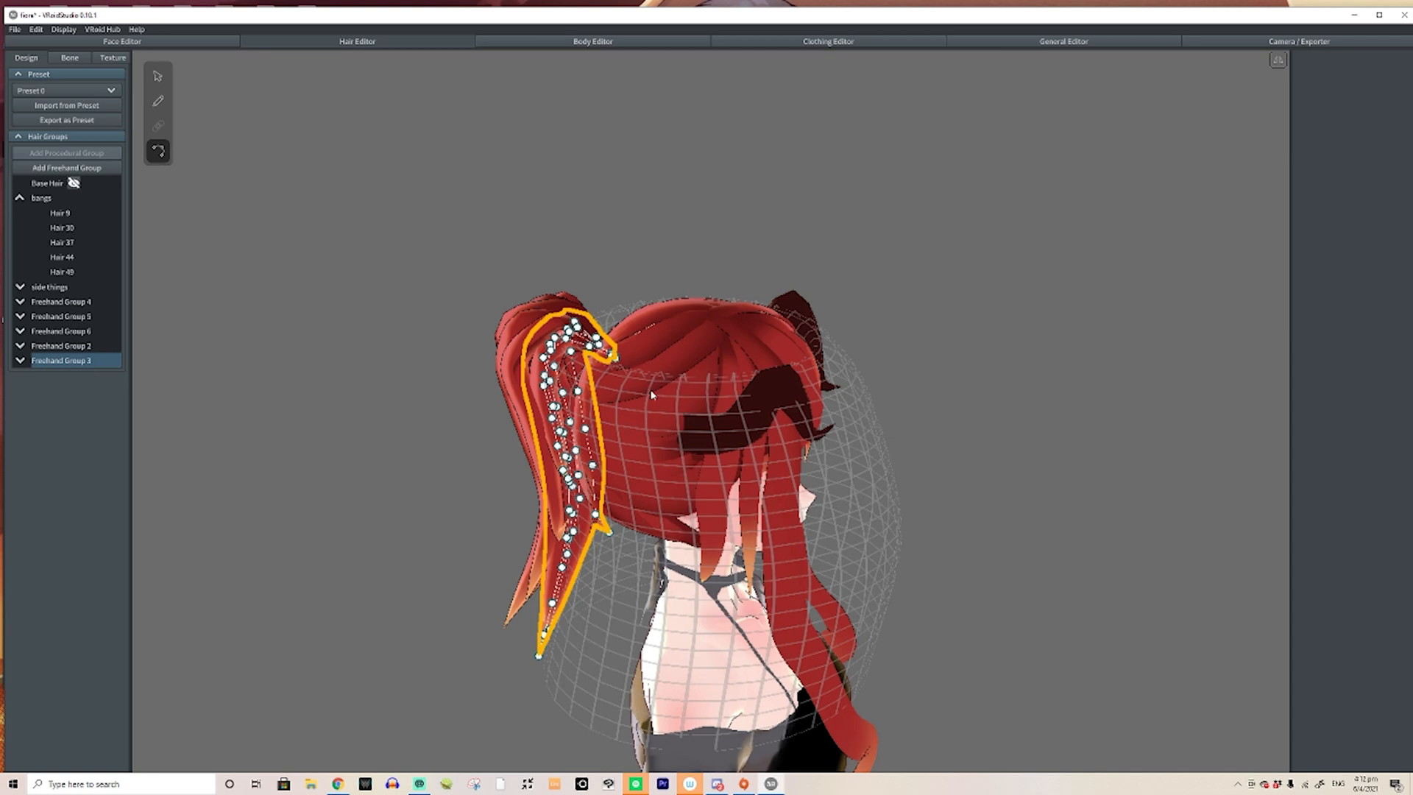
pyautogui.click(583, 401)
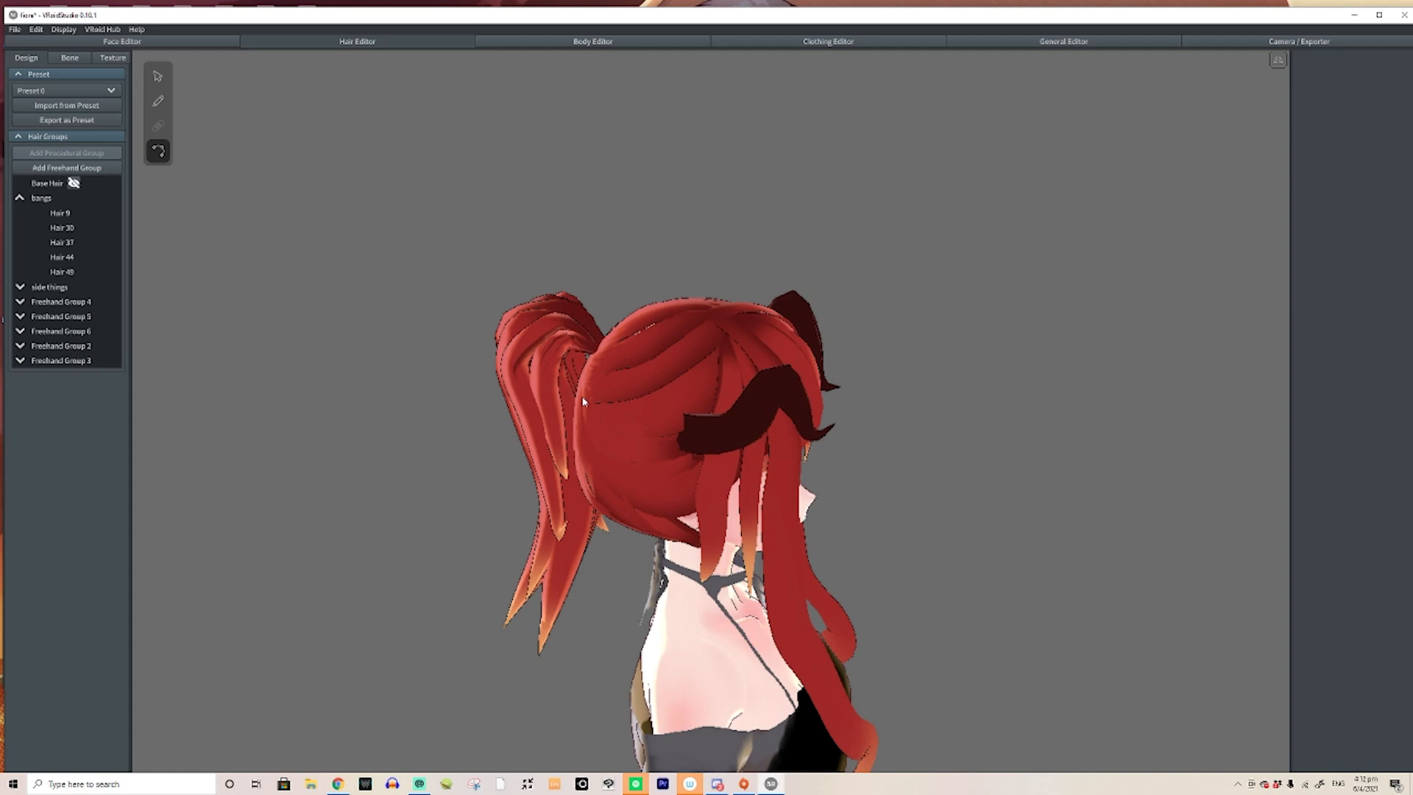
# Select the curled side strand Hair 132 in Freehand Group 5 and examine it from the front and above
pyautogui.moveTo(511, 399)
pyautogui.mouseDown(button='right')
pyautogui.moveTo(480, 386)
pyautogui.moveTo(514, 422)
pyautogui.moveTo(480, 390)
pyautogui.moveTo(505, 436)
pyautogui.mouseUp(button='right')
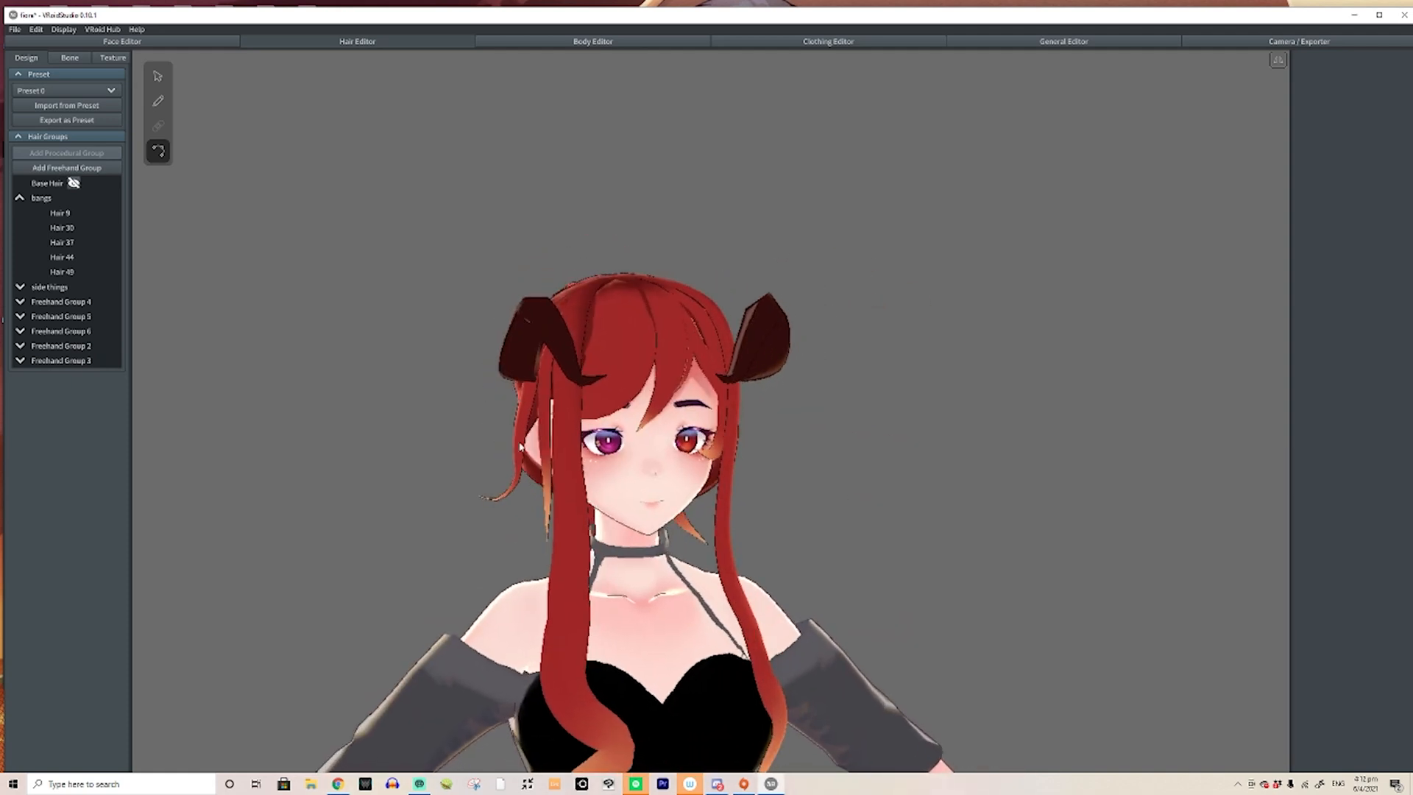
pyautogui.click(505, 436)
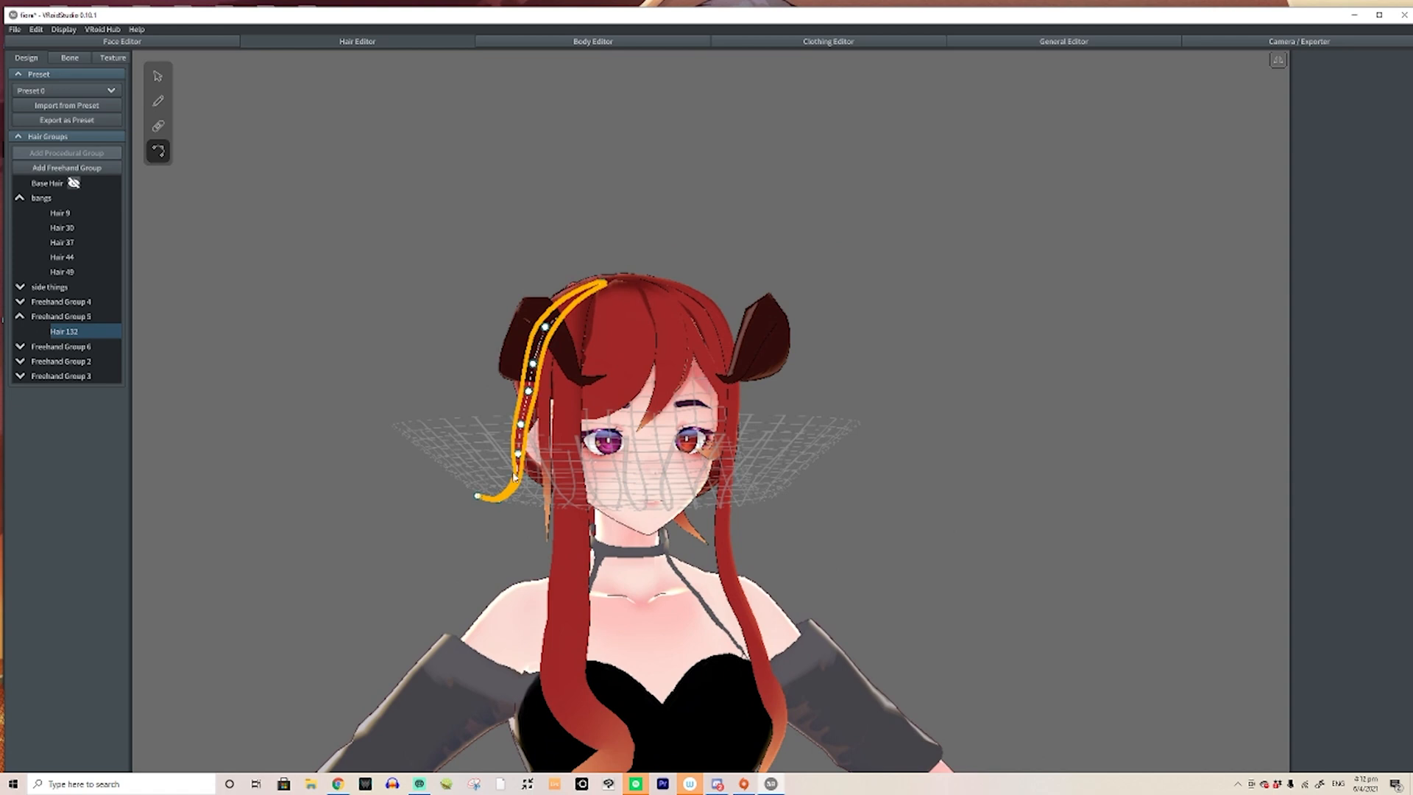
pyautogui.moveTo(388, 362); pyautogui.dragTo(525, 395, button='right')
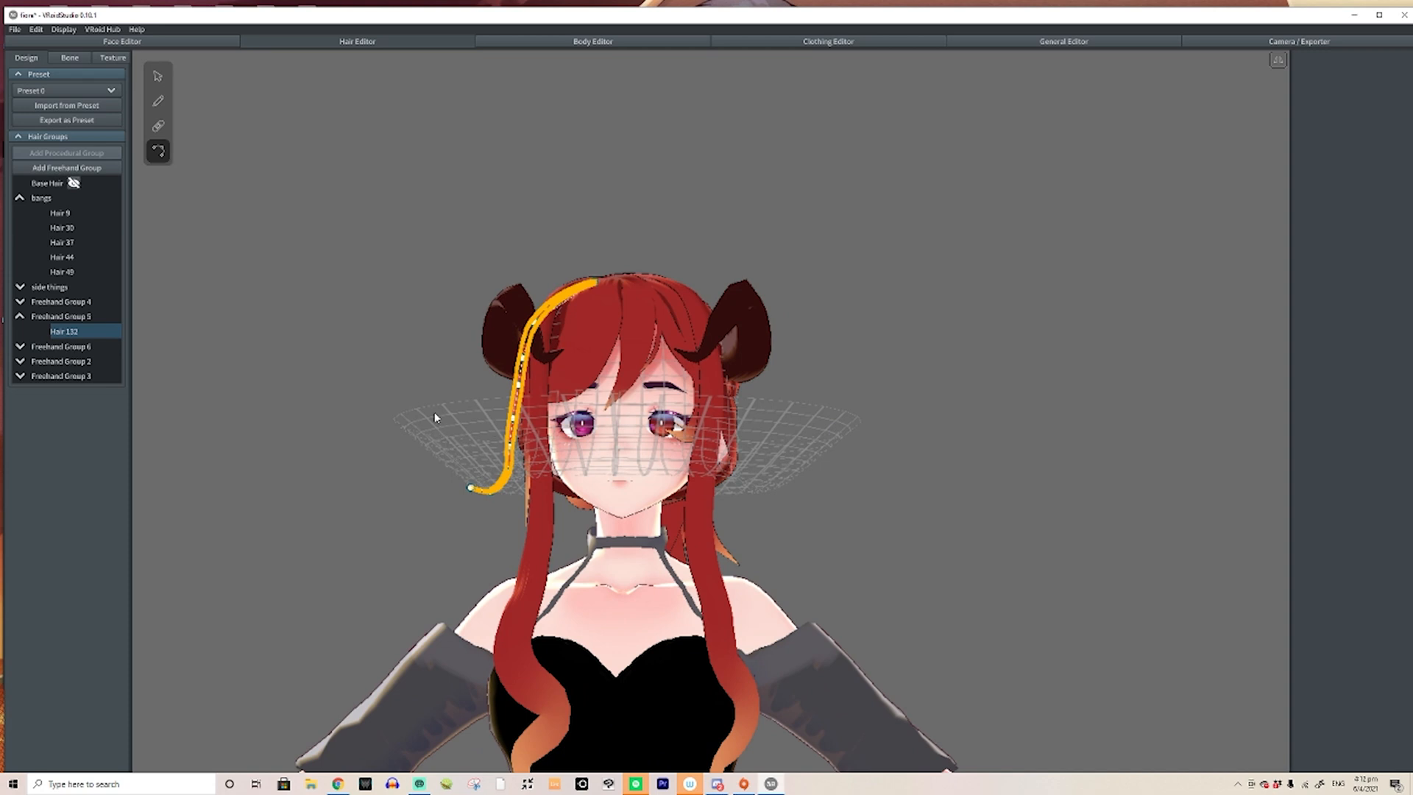
pyautogui.moveTo(493, 328); pyautogui.dragTo(615, 481, button='right')
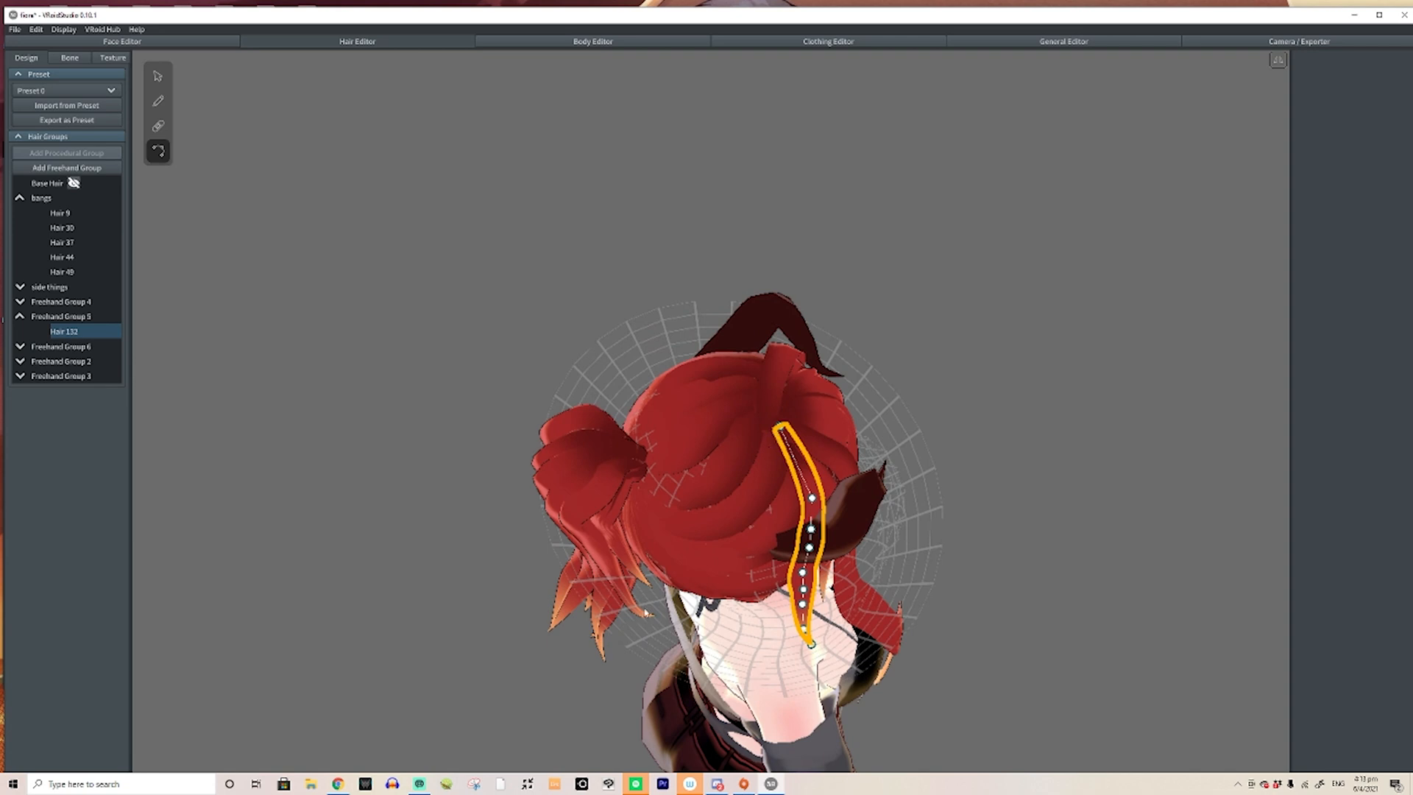
pyautogui.click(1030, 450)
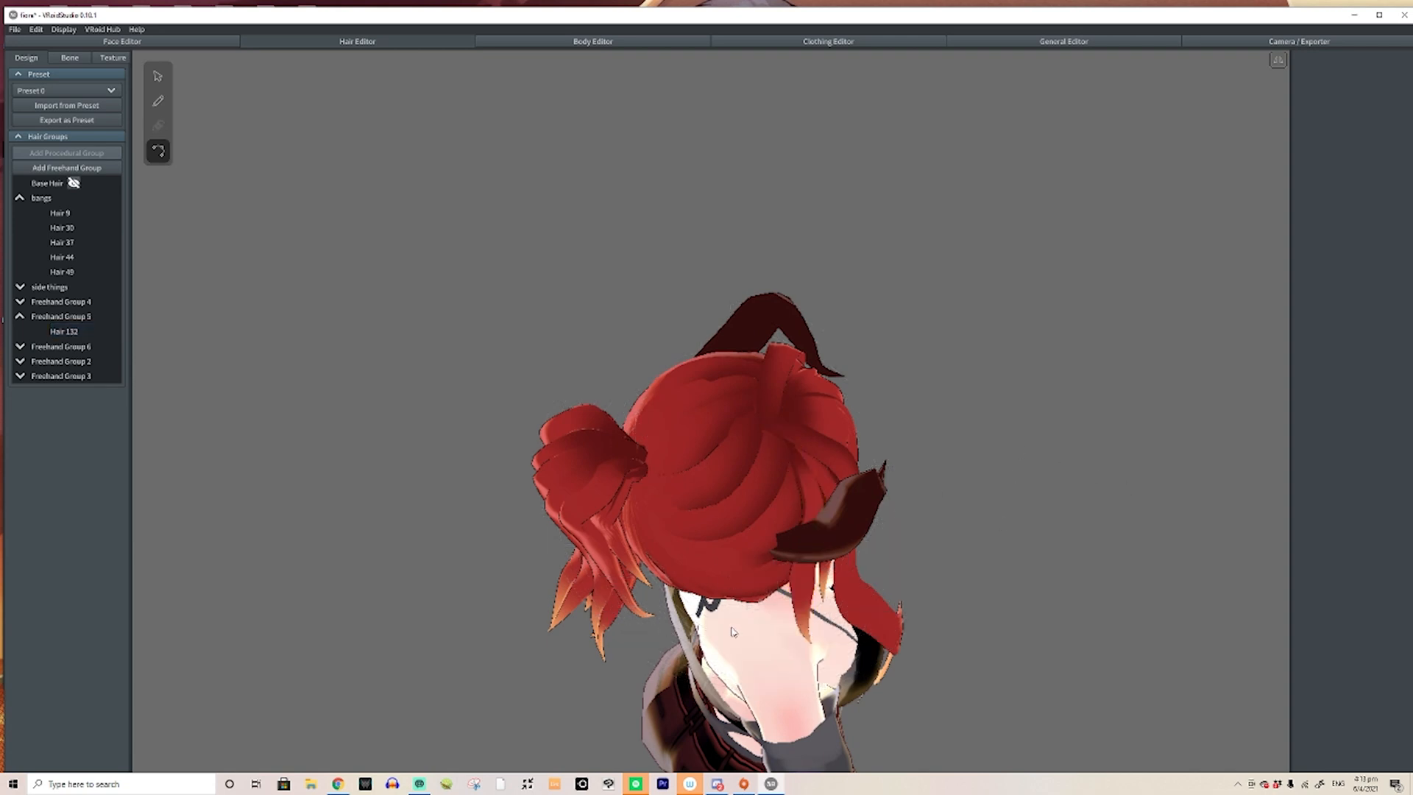
pyautogui.moveTo(797, 649); pyautogui.dragTo(602, 512, button='right')
pyautogui.moveTo(480, 450); pyautogui.dragTo(493, 484, button='right')
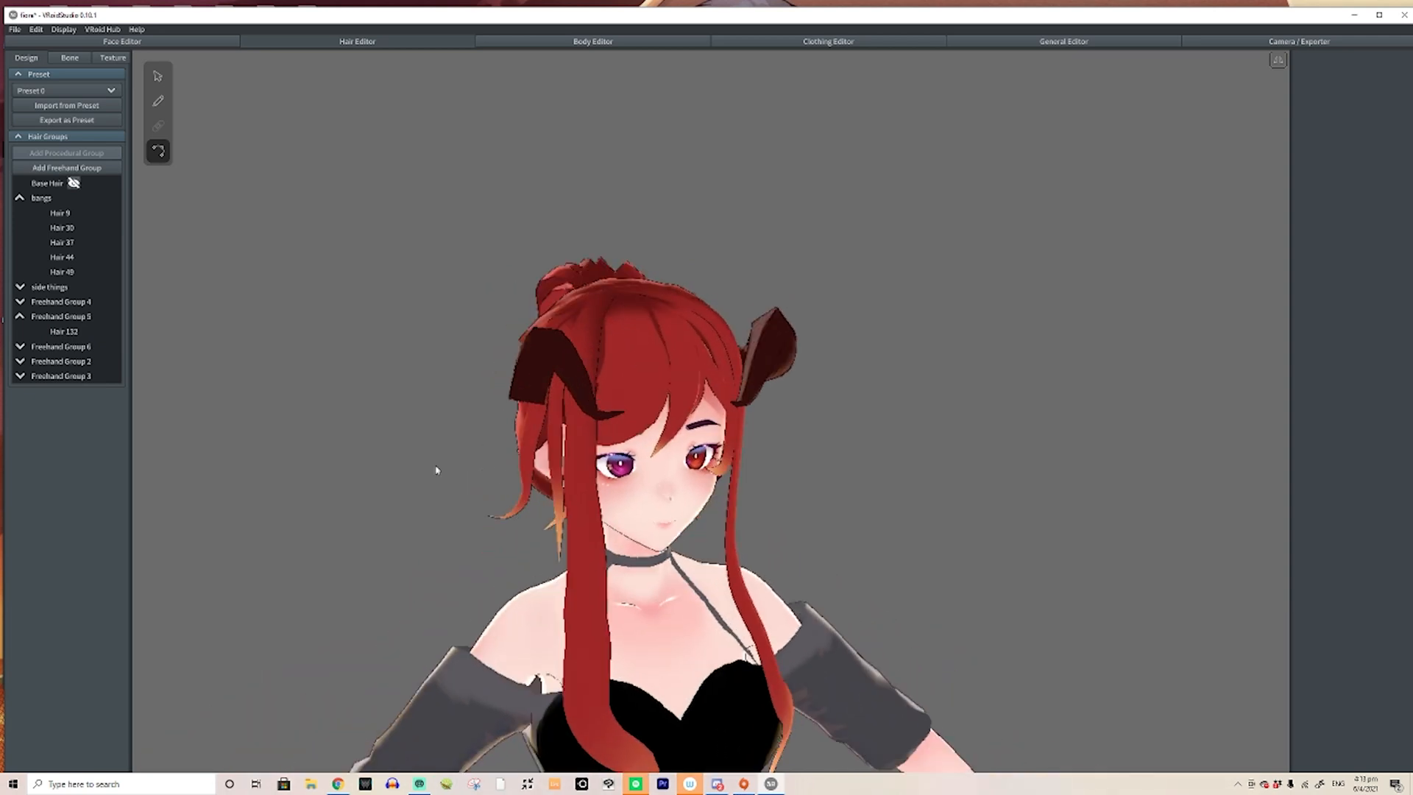
pyautogui.moveTo(468, 518); pyautogui.dragTo(518, 479, button='right')
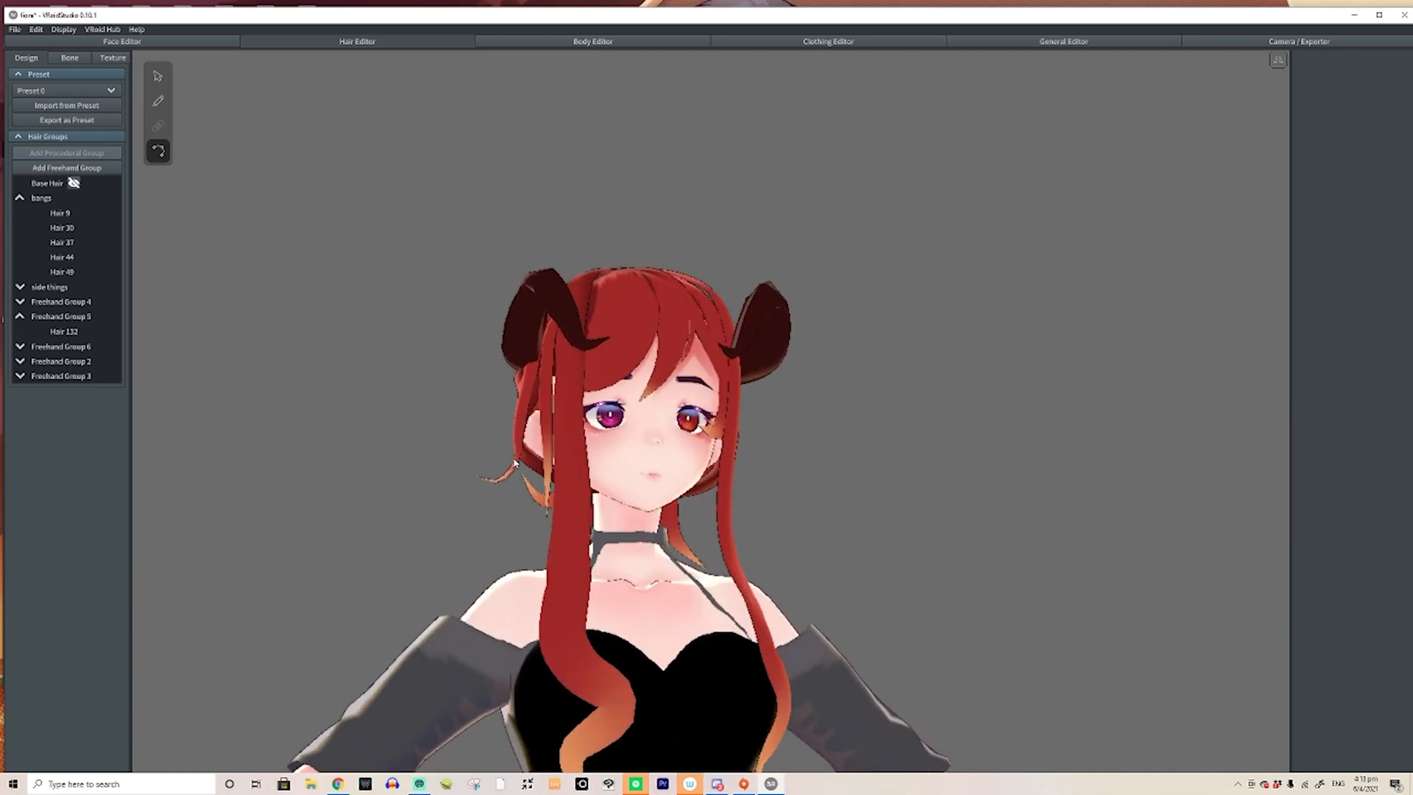
pyautogui.scroll(-5, 525, 436)
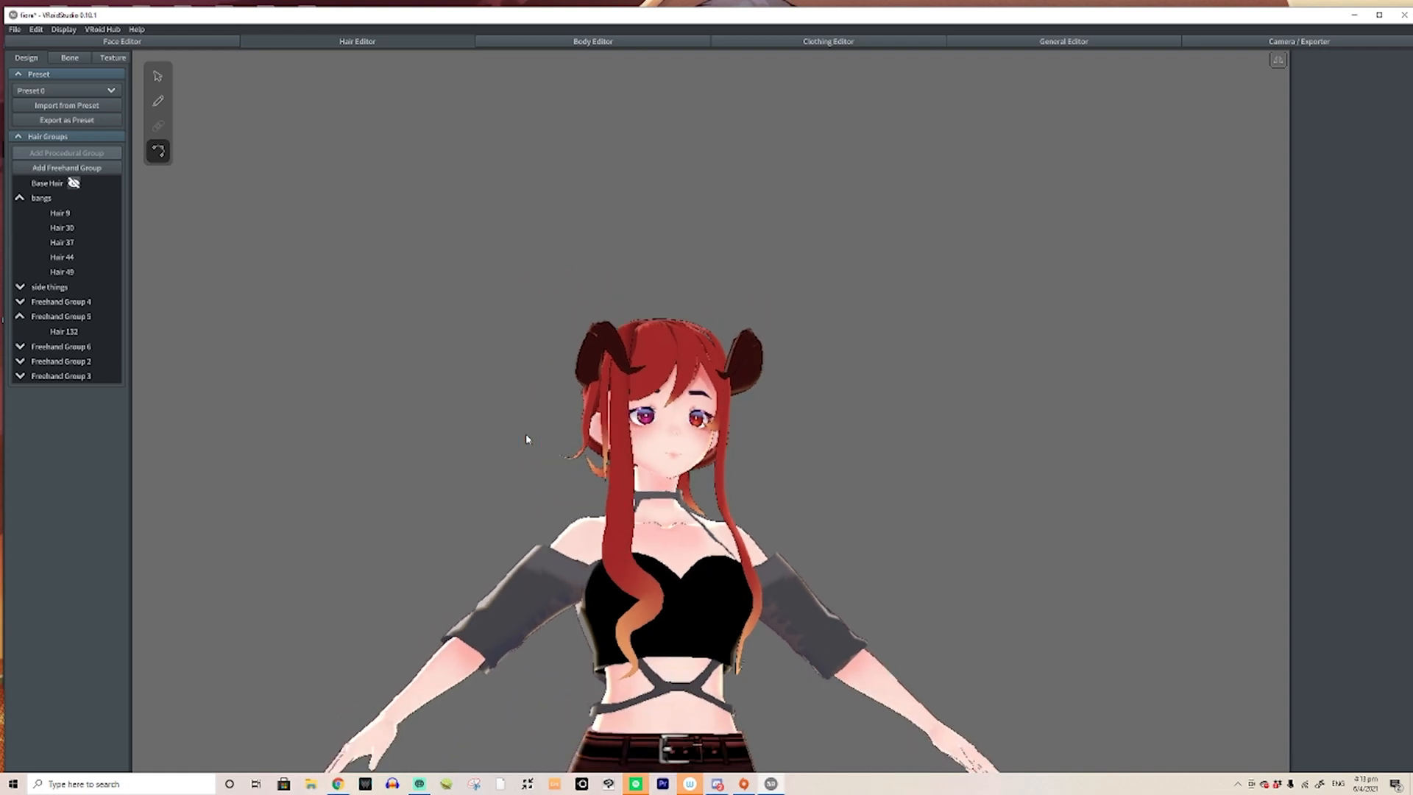
pyautogui.scroll(-3, 525, 438)
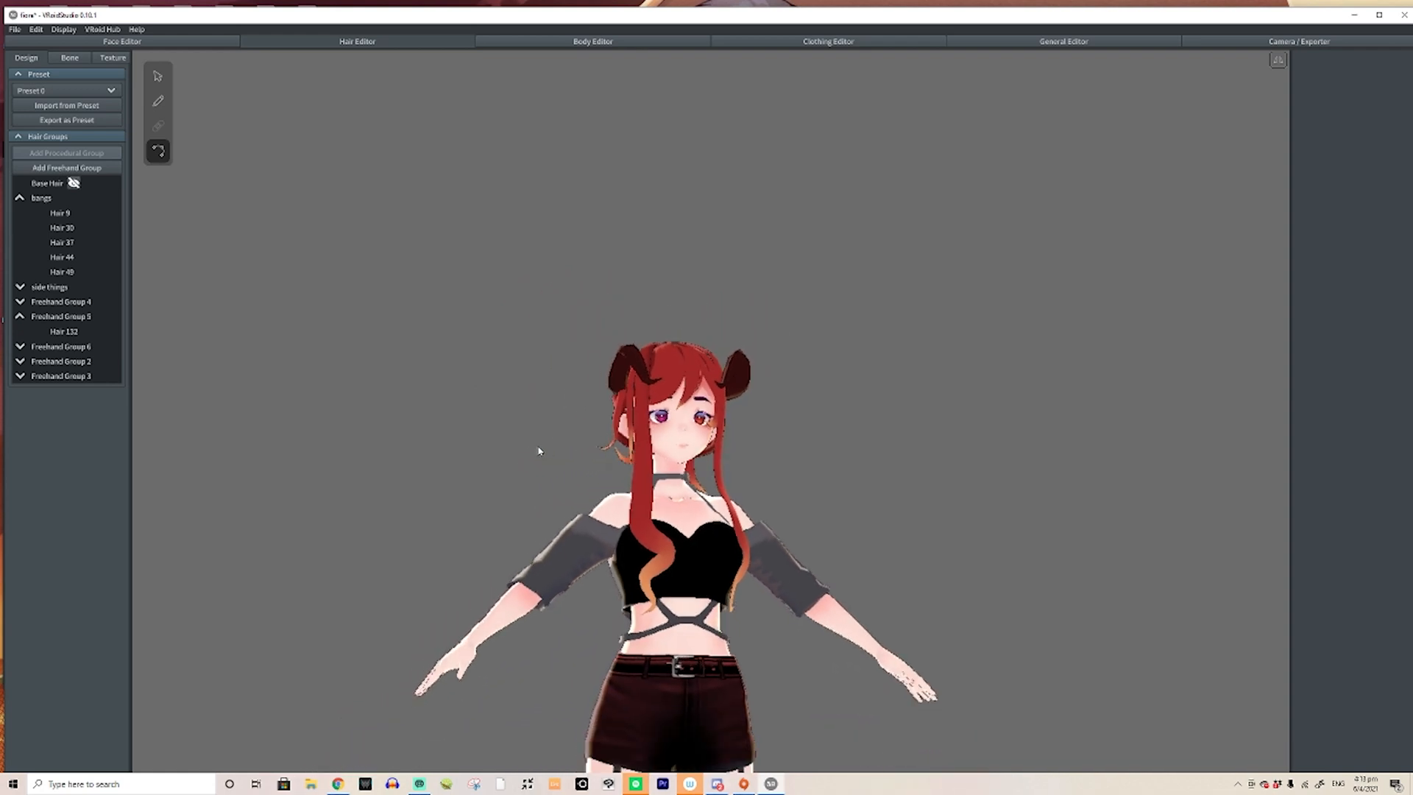
# Switch to Chrome and browse the BOOTH listings of VRoid clothing textures, shoes and hair presets
pyautogui.moveTo(538, 448); pyautogui.dragTo(527, 435, button='middle')
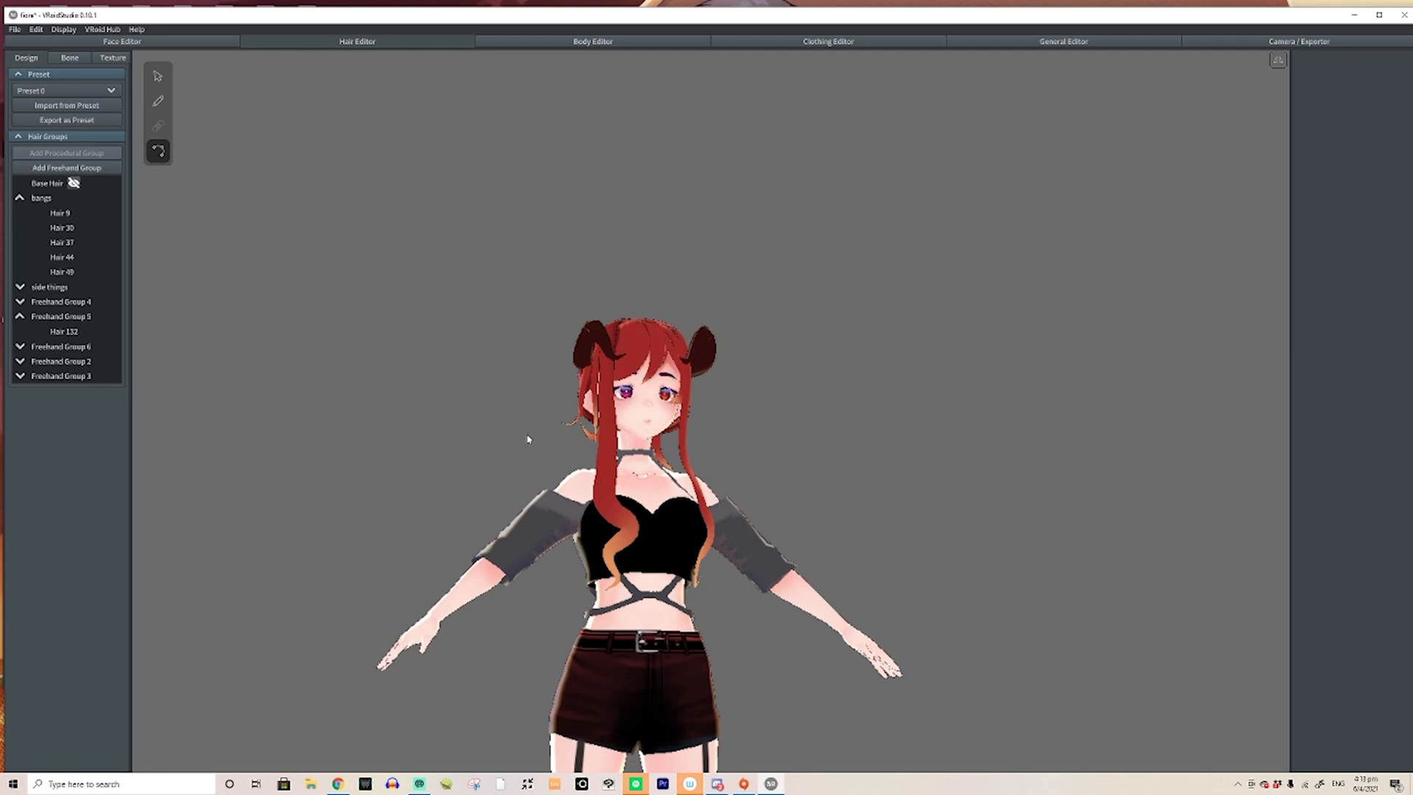
pyautogui.click(338, 784)
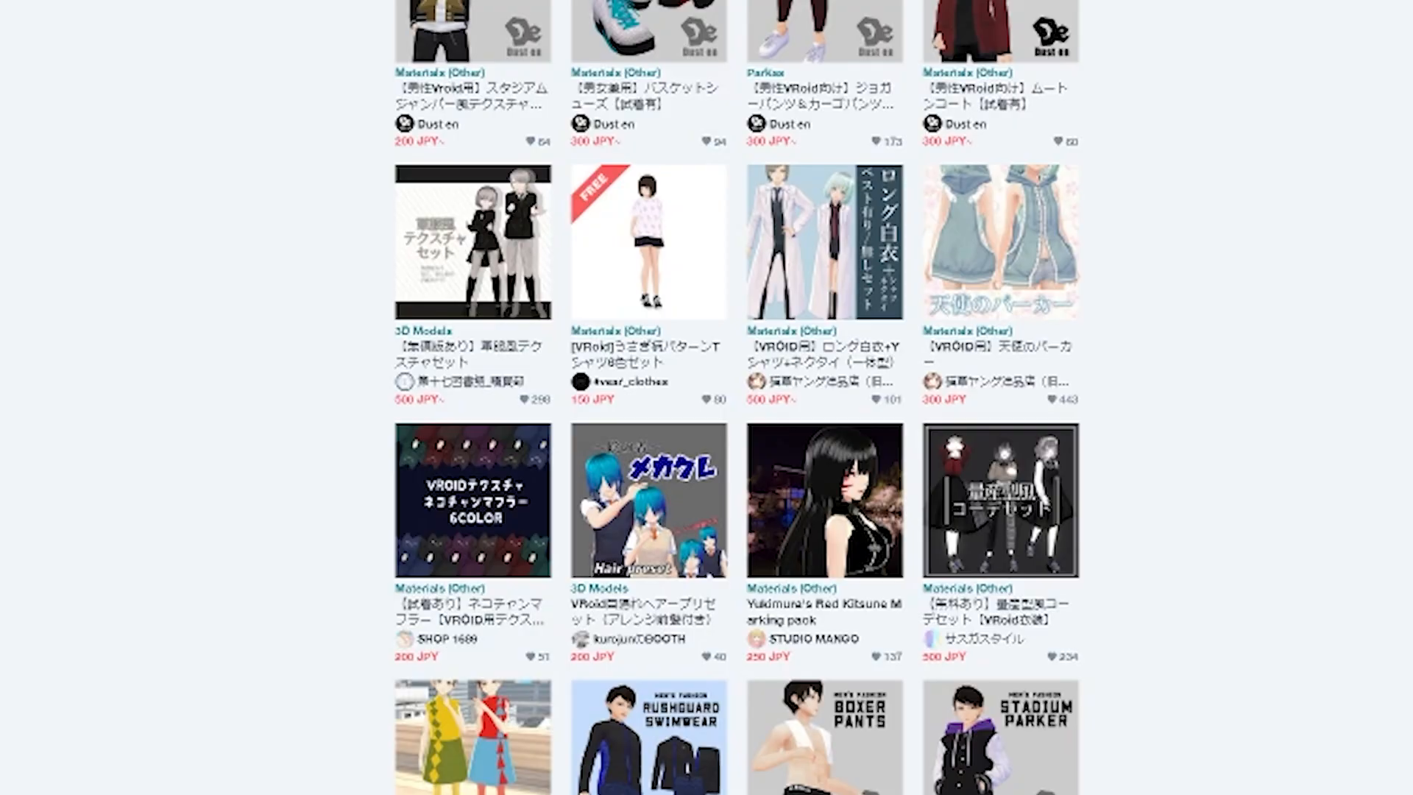
pyautogui.scroll(1, 1269, 205)
pyautogui.scroll(-1, 1269, 205)
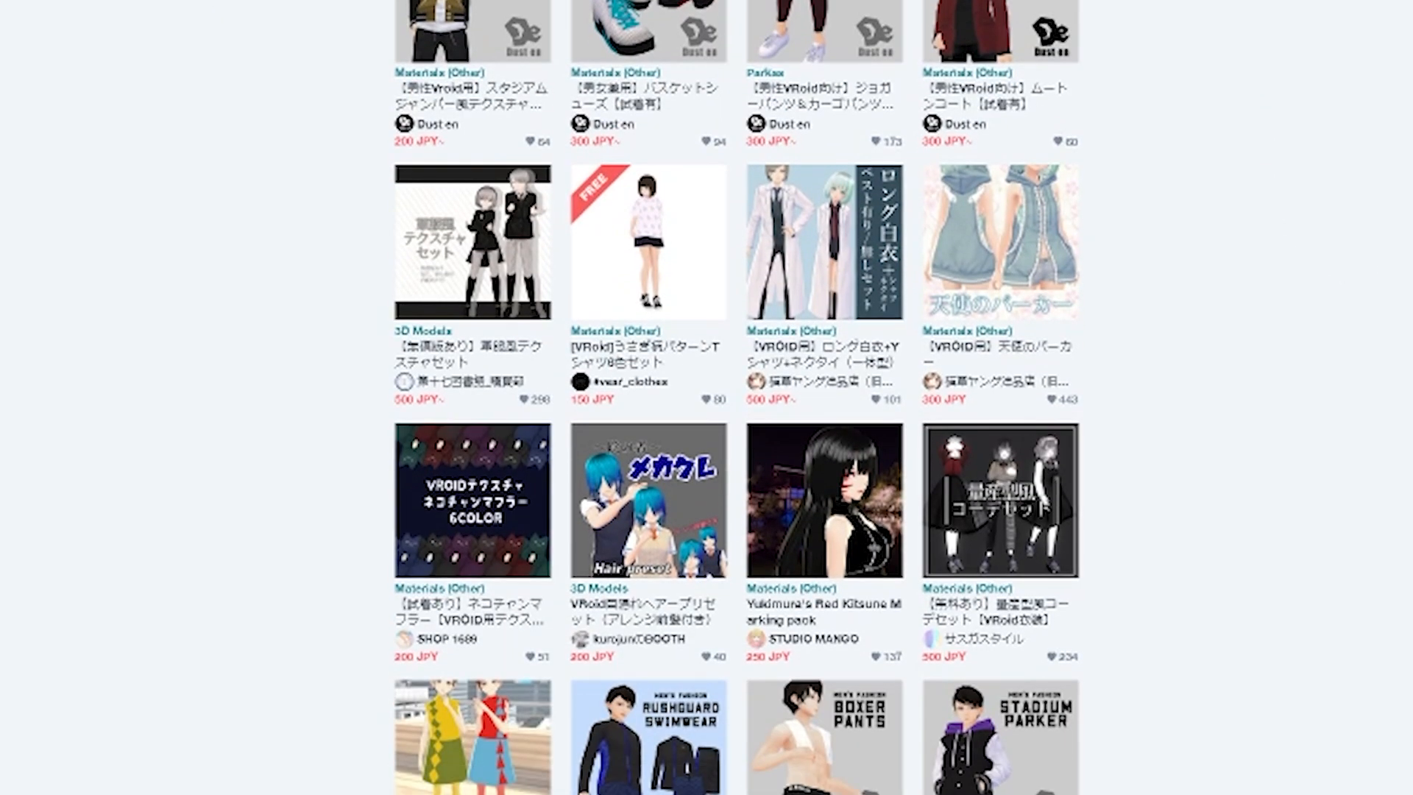
pyautogui.scroll(-8, 735, 397)
pyautogui.scroll(-3, 735, 397)
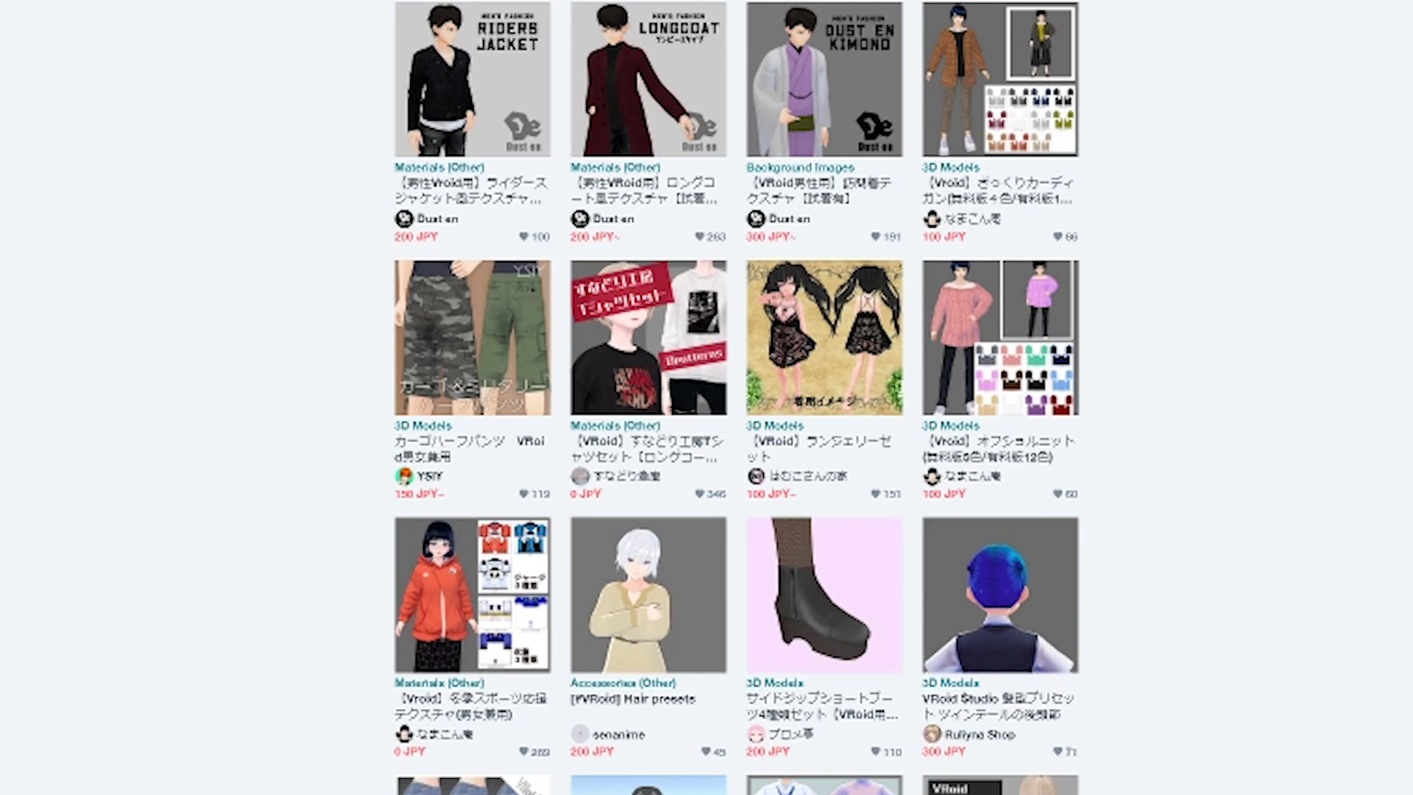
pyautogui.scroll(6, 736, 398)
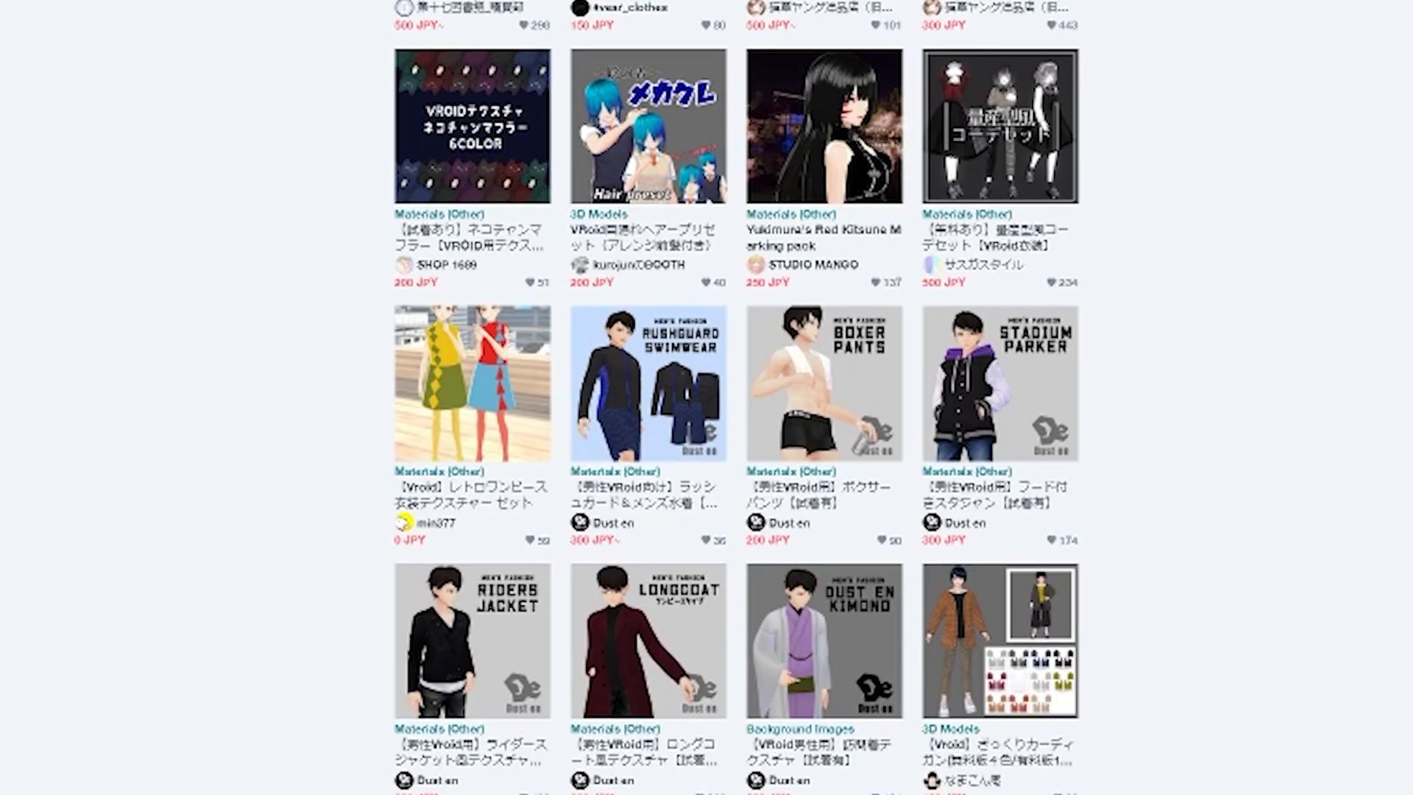
pyautogui.scroll(15, 1210, 121)
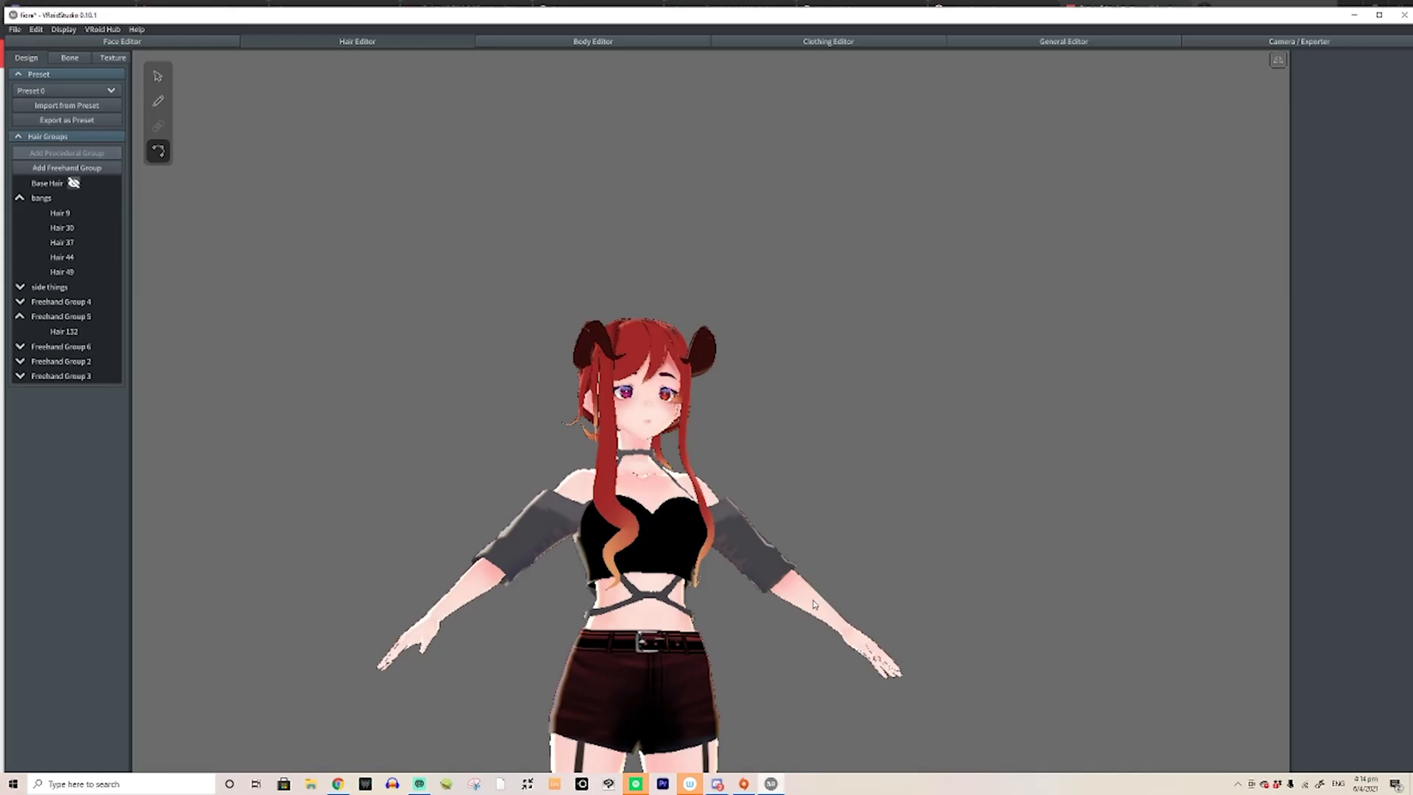
# Quit VRoid Studio without saving the avatar changes
pyautogui.click(15, 29)
pyautogui.click(33, 68)
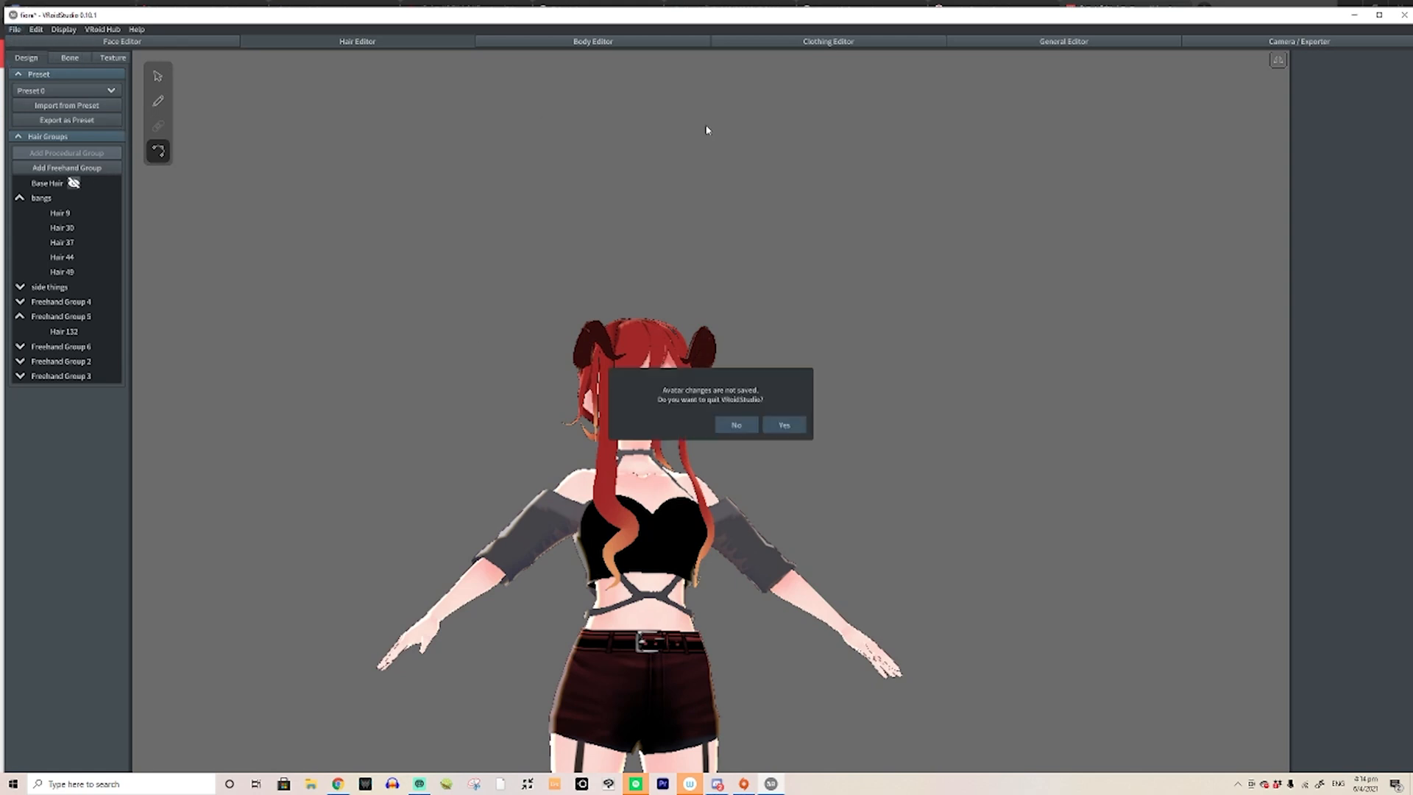
pyautogui.click(771, 428)
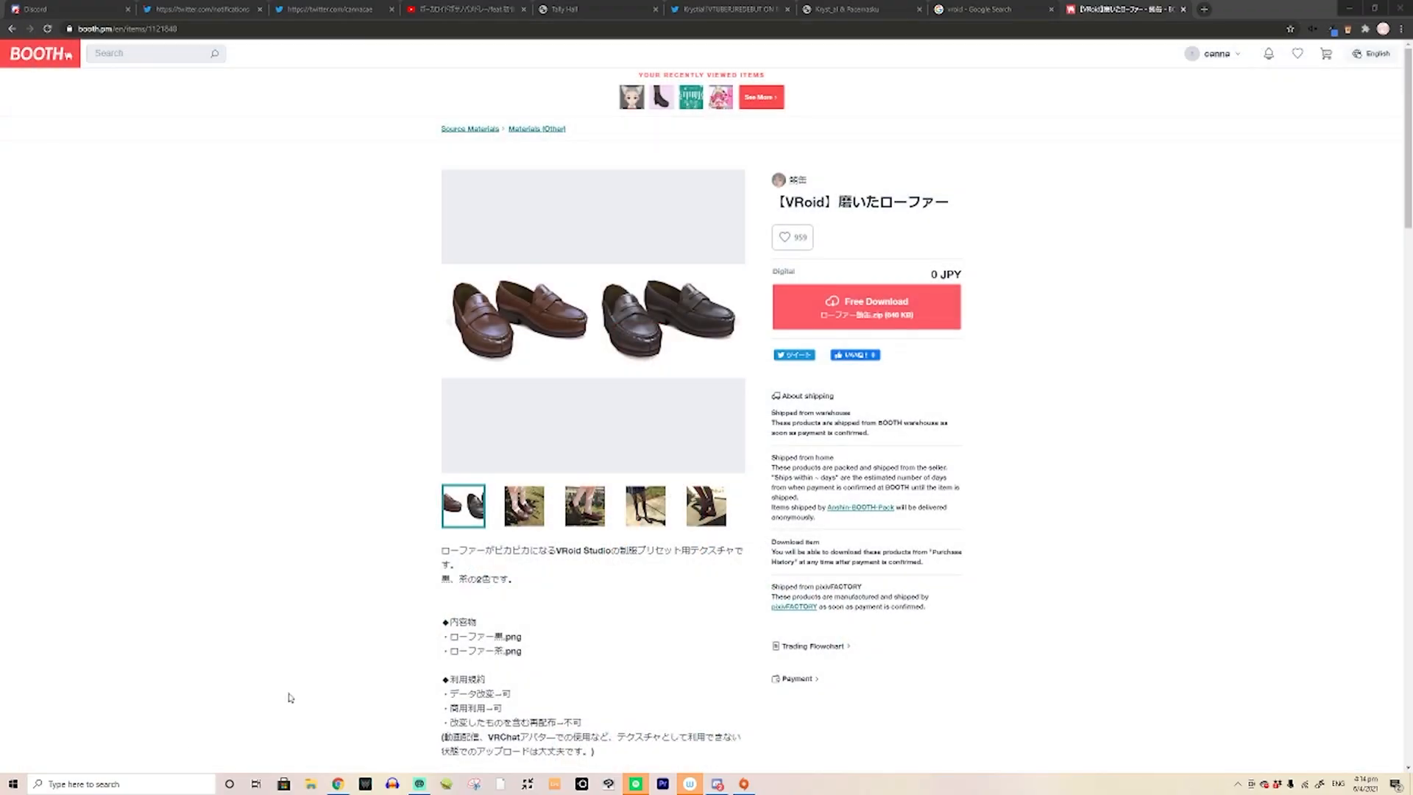
# Search Windows for vroid, relaunch VRoid Studio and open the sample avatar Vivi
pyautogui.click(119, 789)
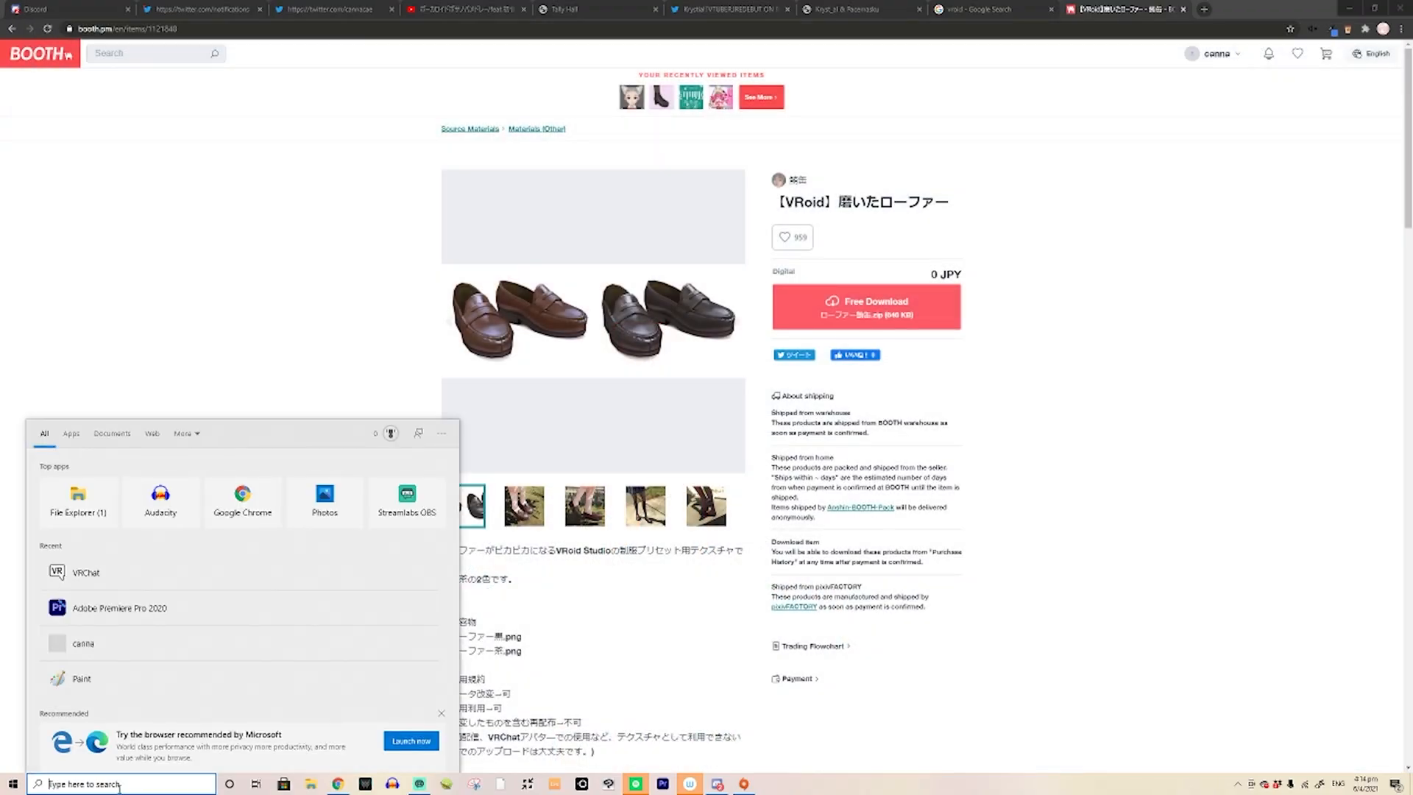
pyautogui.write('cr')
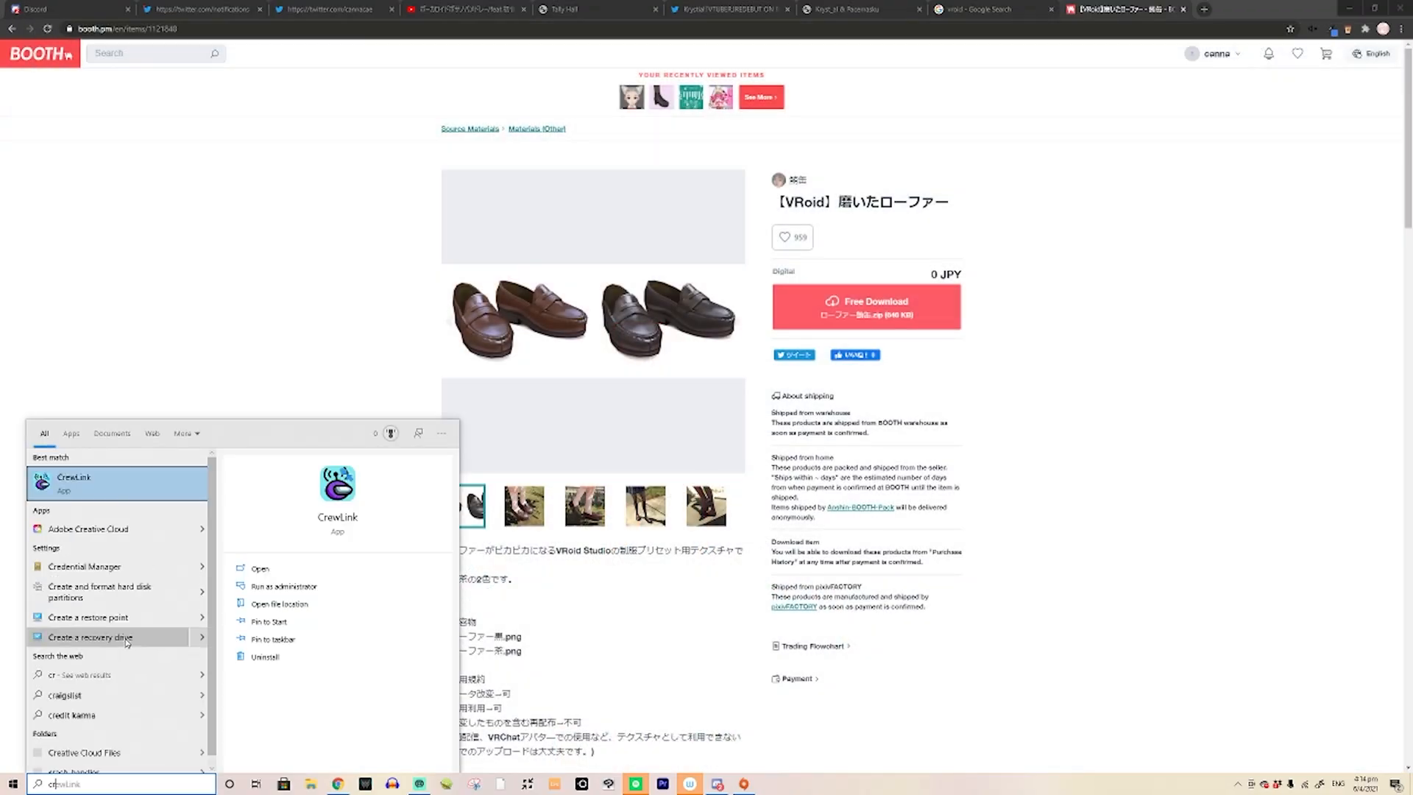
pyautogui.press('BackSpace')
pyautogui.press('BackSpace')
pyautogui.write('vroid')
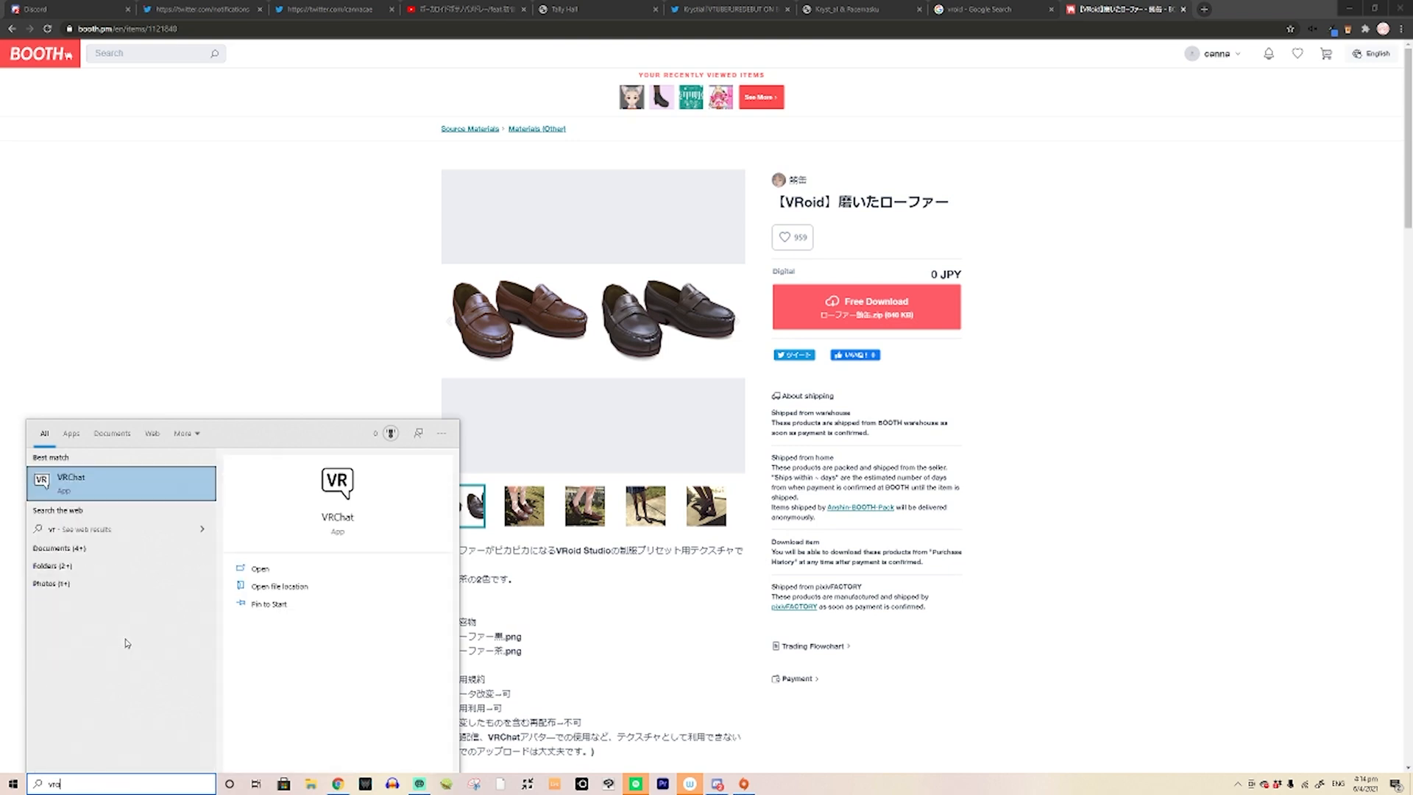
pyautogui.click(136, 517)
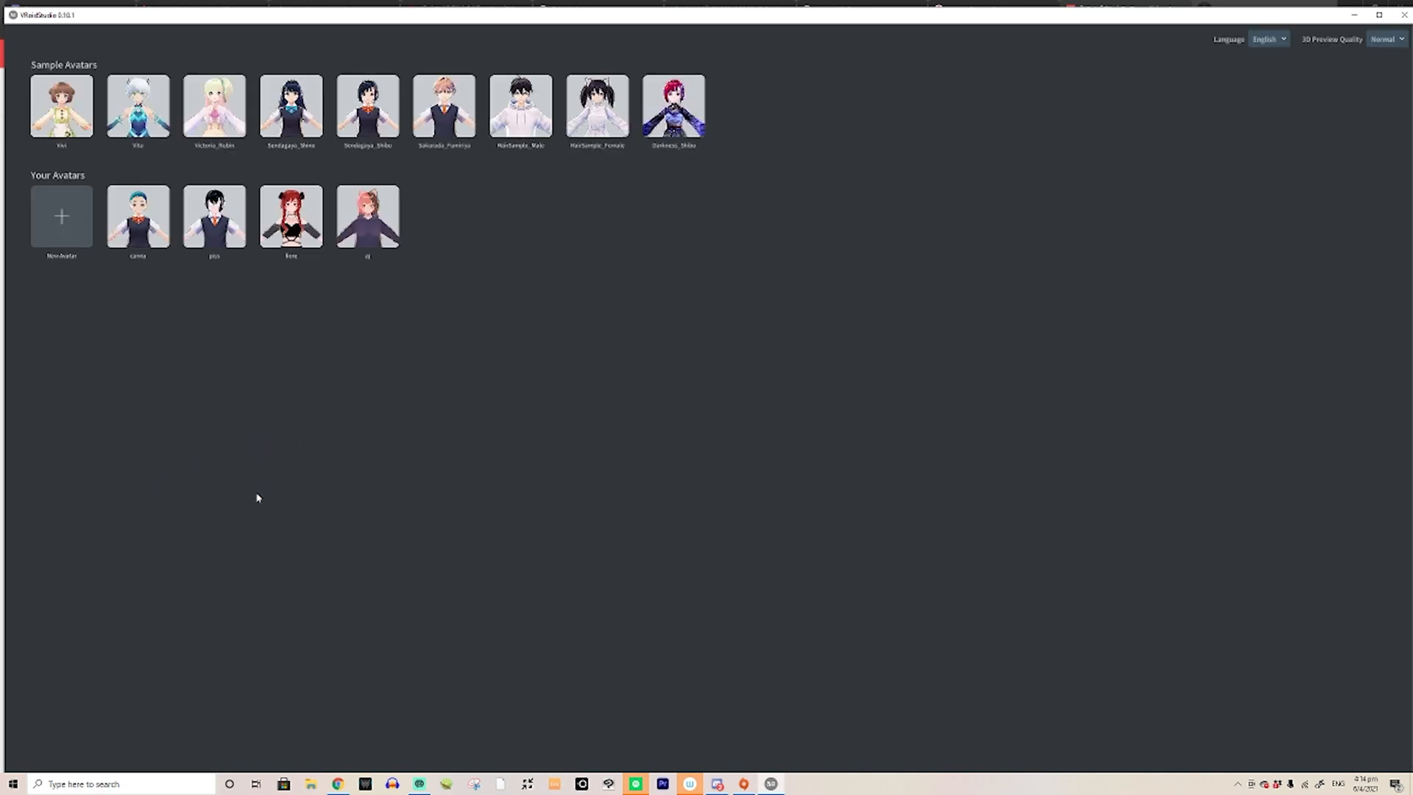
pyautogui.click(38, 78)
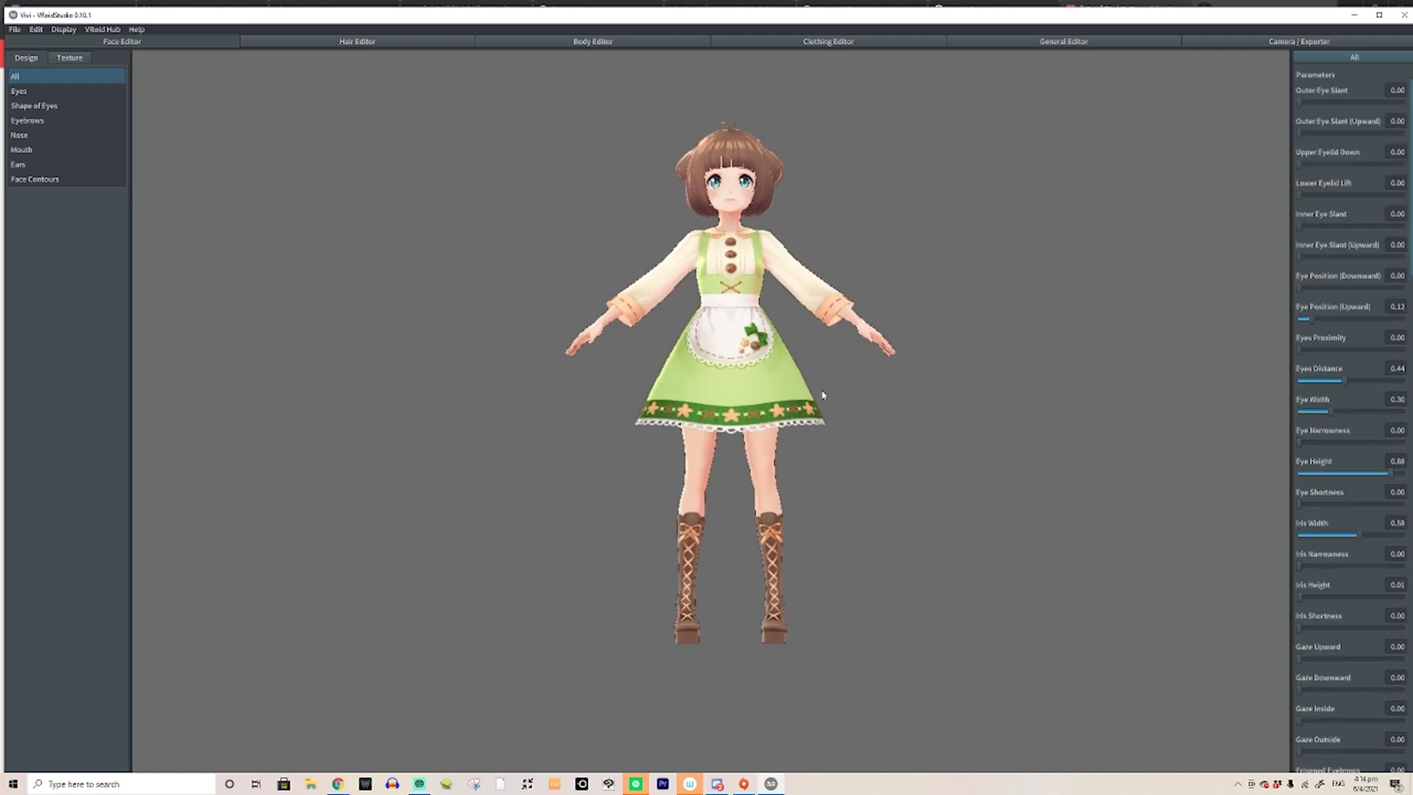
# Examine Vivi's skirt hem and lace-up platform boots up close from the side to see how the textures follow the mesh
pyautogui.scroll(5, 681, 543)
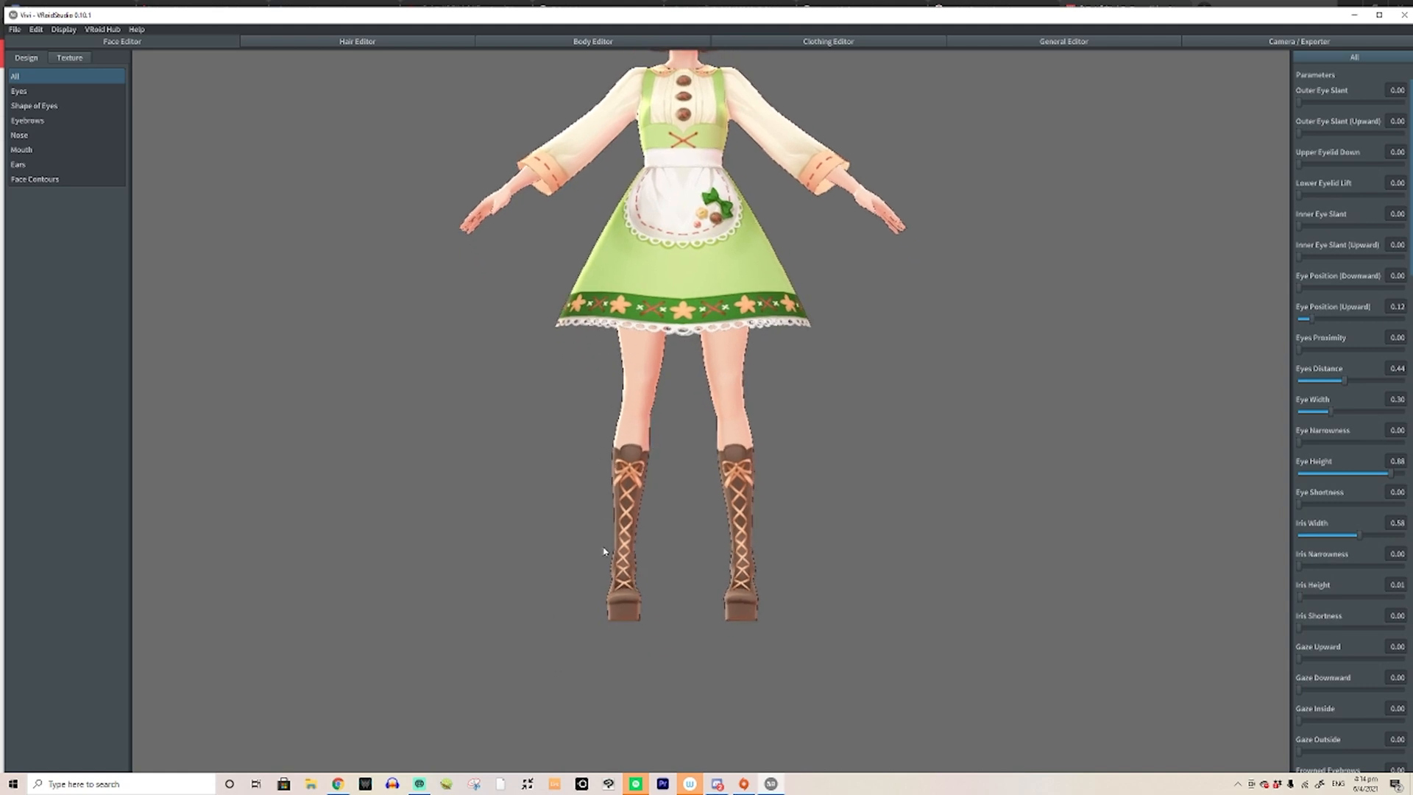
pyautogui.moveTo(977, 328); pyautogui.dragTo(930, 337, button='right')
pyautogui.scroll(10, 580, 514)
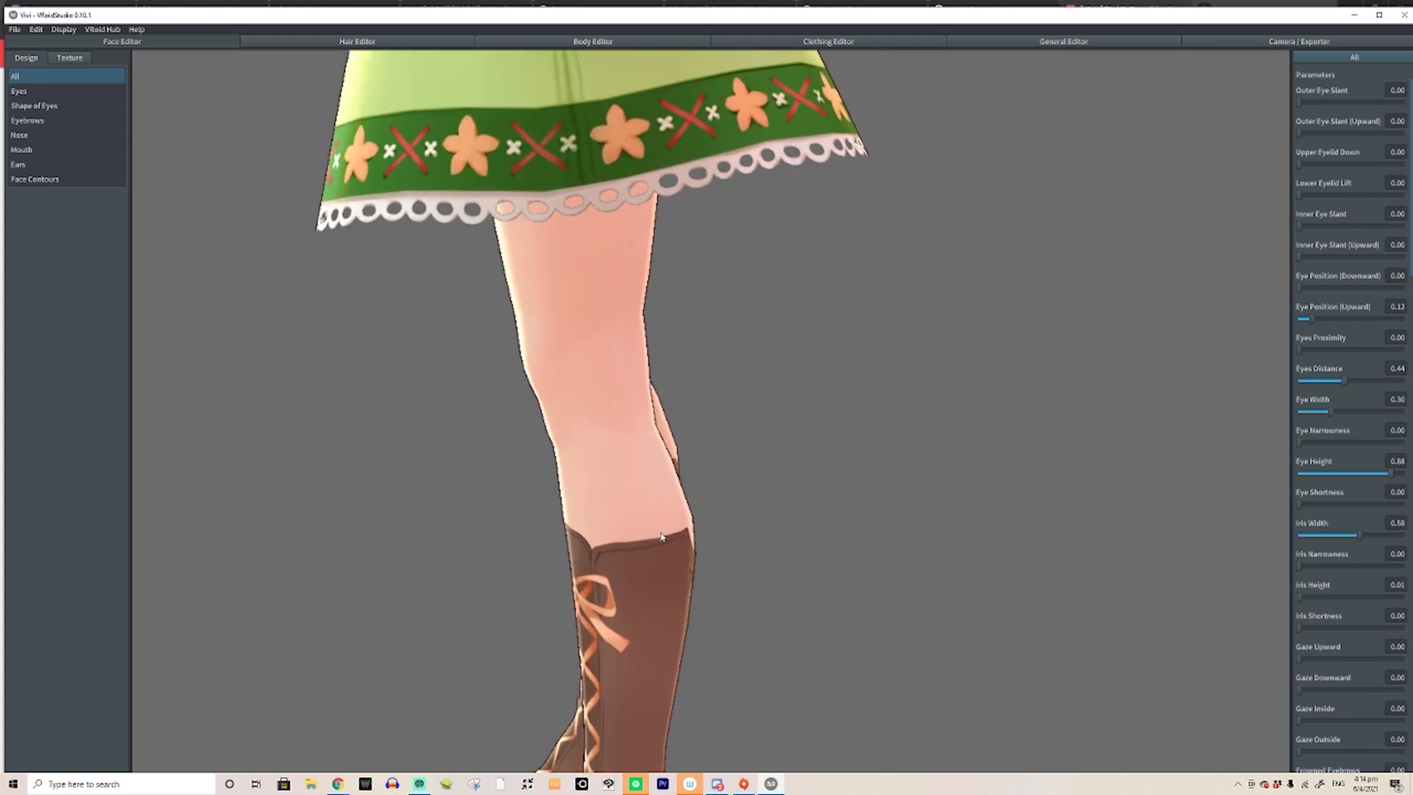
pyautogui.moveTo(669, 510); pyautogui.dragTo(689, 473, button='middle')
pyautogui.scroll(1, 684, 405)
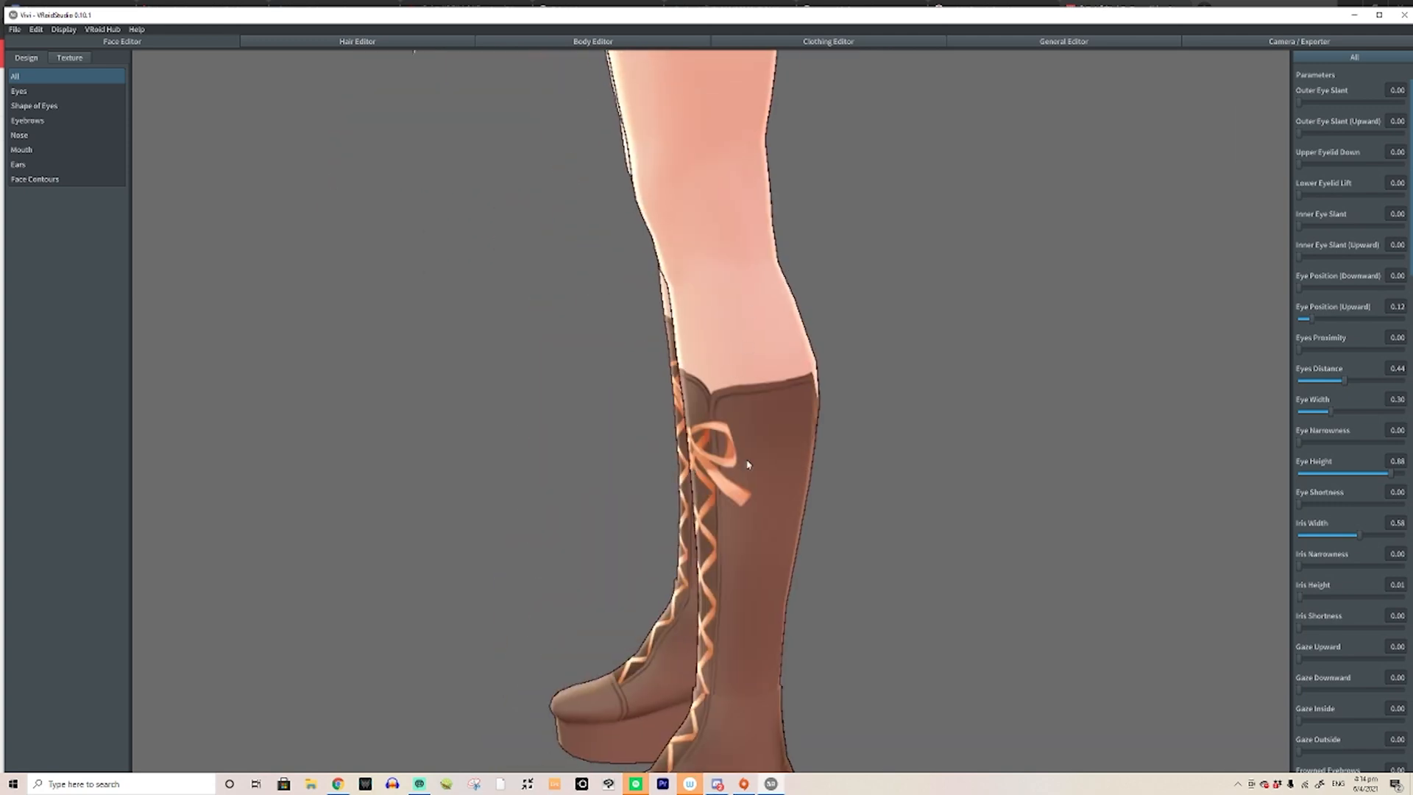
pyautogui.scroll(1, 747, 460)
pyautogui.moveTo(747, 461); pyautogui.dragTo(737, 384, button='middle')
pyautogui.scroll(2, 738, 386)
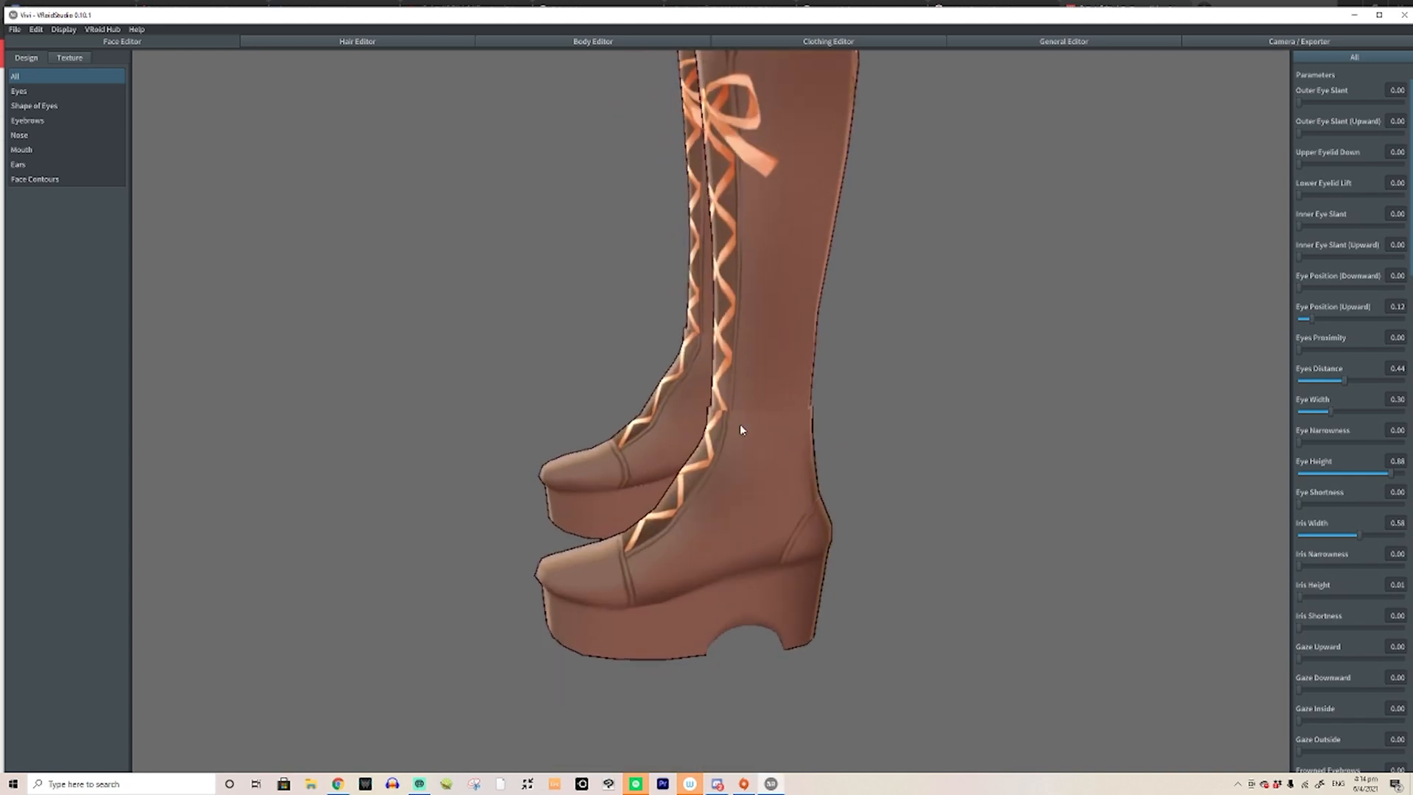
pyautogui.scroll(2, 837, 436)
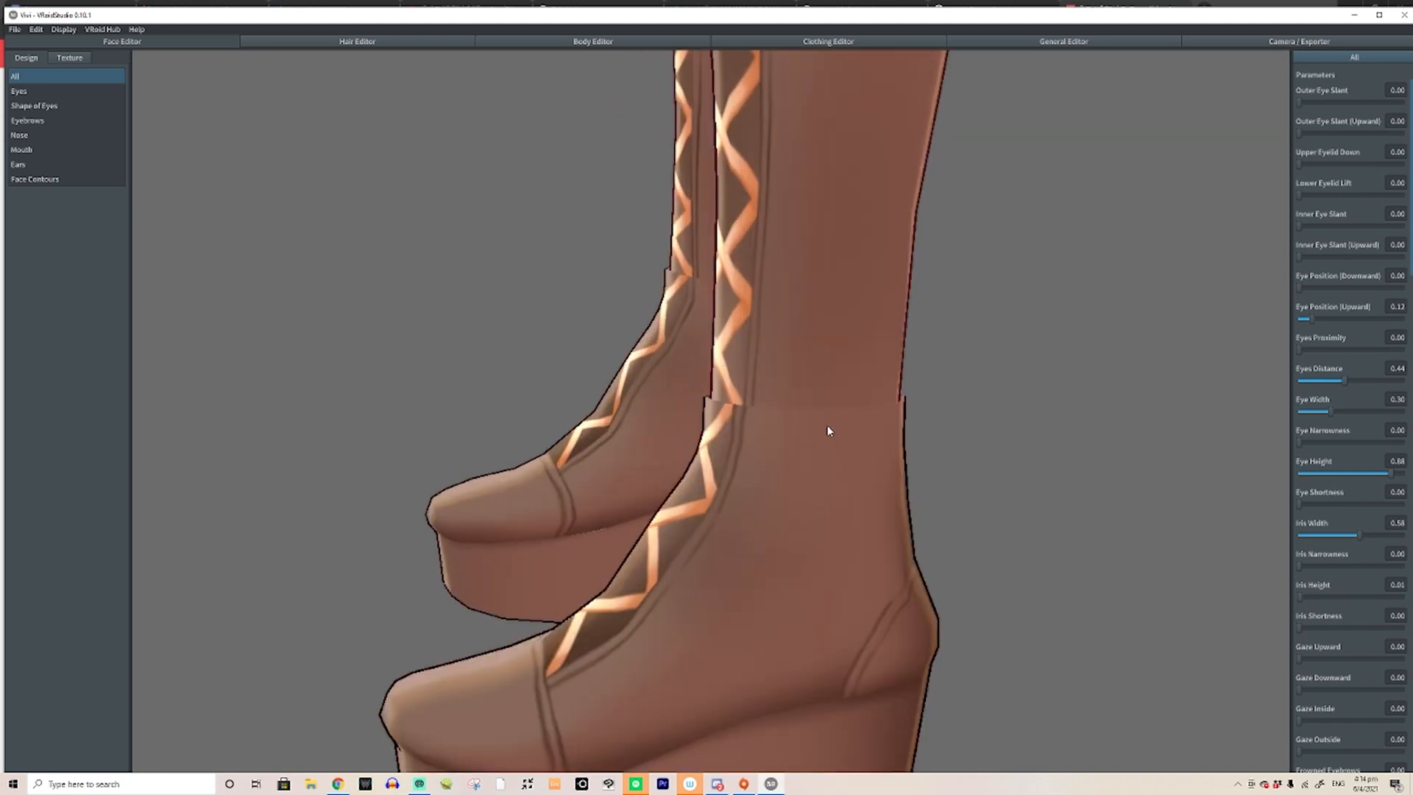
pyautogui.scroll(-6, 717, 421)
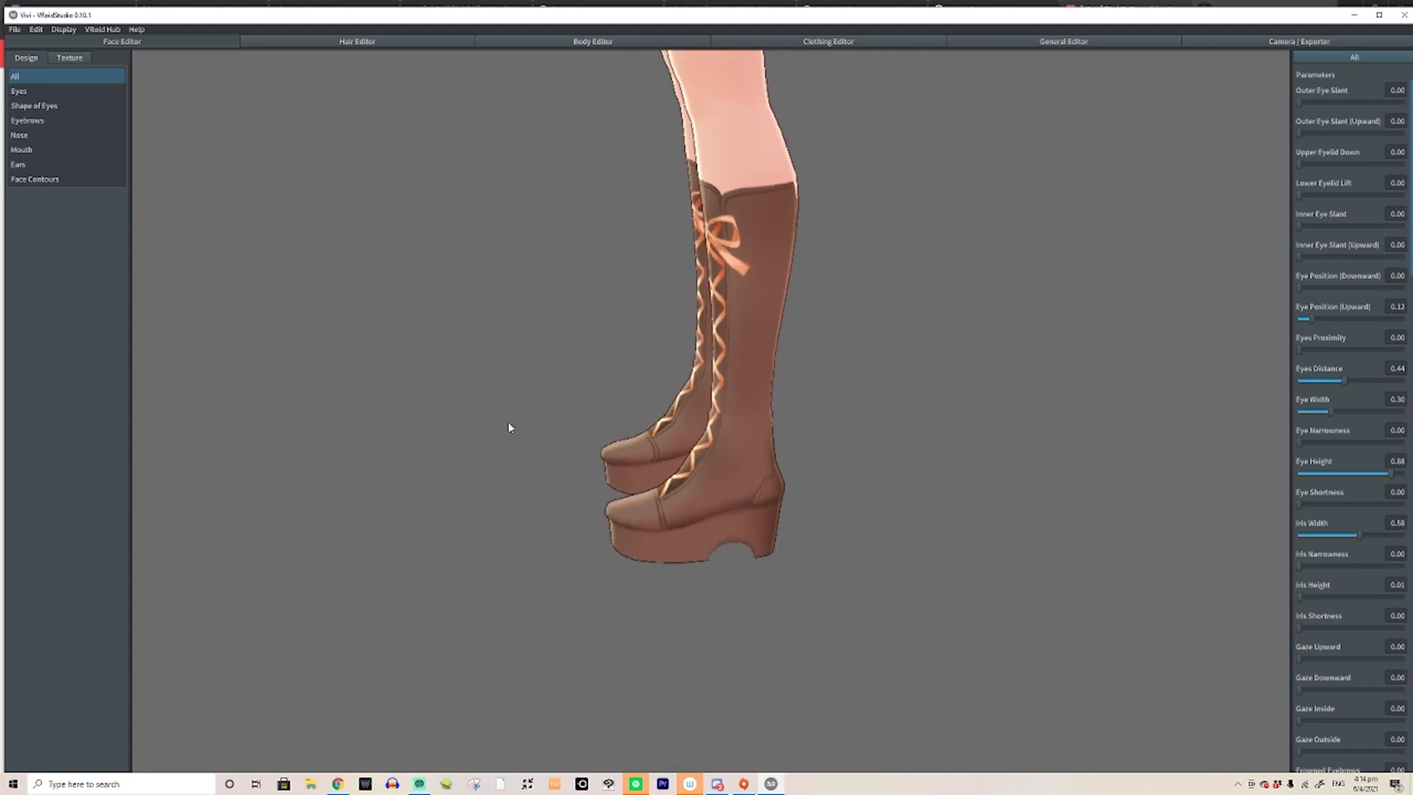
pyautogui.scroll(-2, 465, 383)
pyautogui.moveTo(466, 382); pyautogui.dragTo(391, 375, button='right')
pyautogui.scroll(1, 432, 417)
pyautogui.scroll(-4, 433, 425)
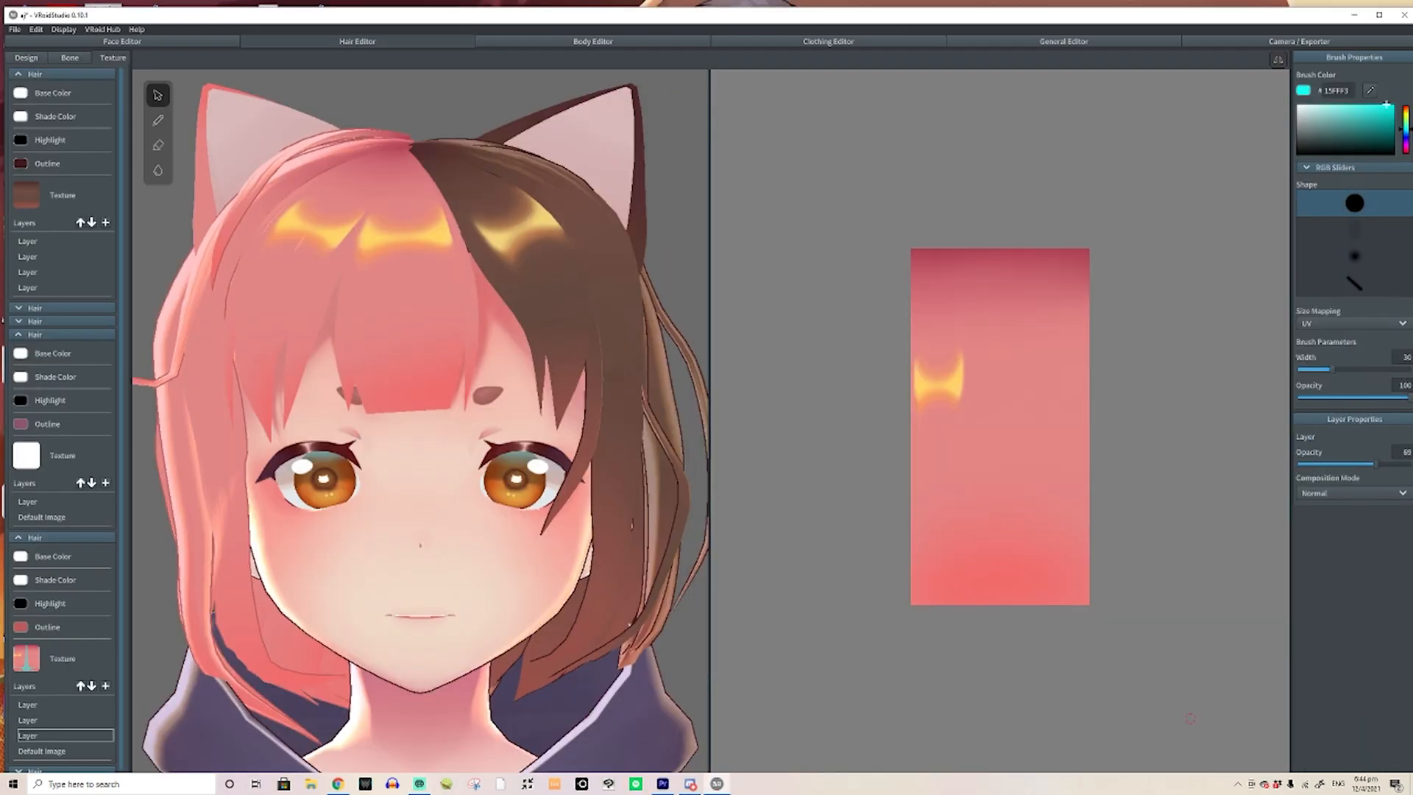
pyautogui.click(418, 784)
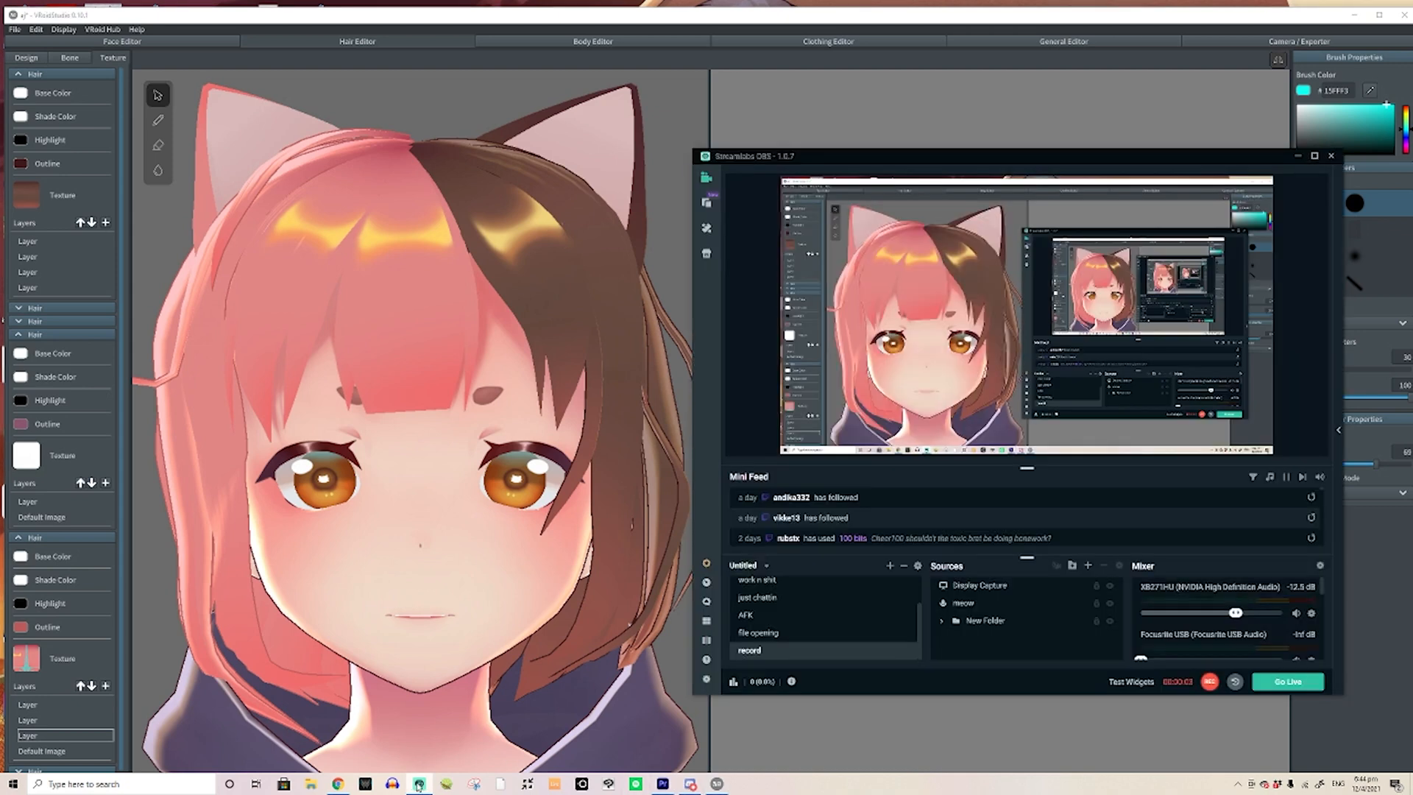
pyautogui.click(419, 784)
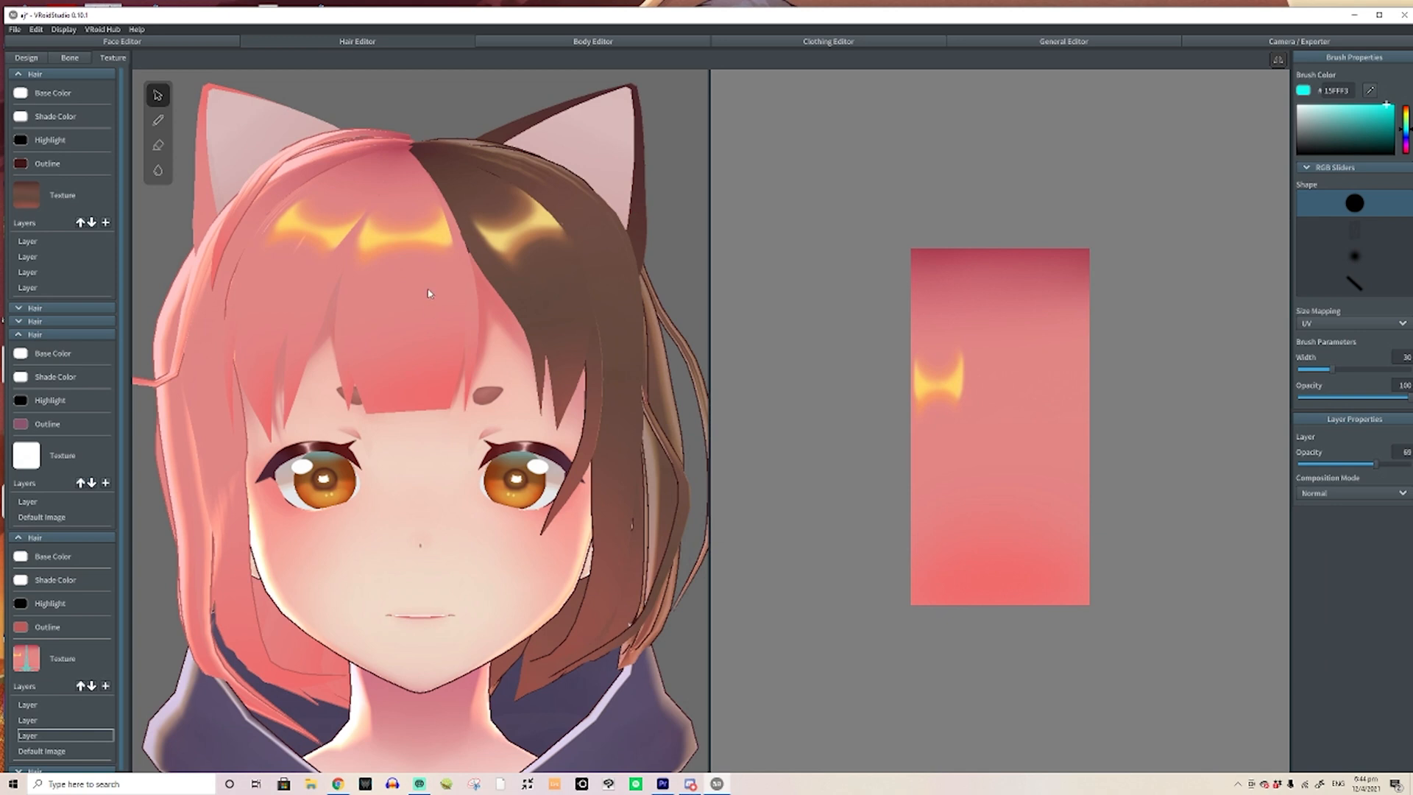
# Try cyan strokes down the pink hair texture and undo them
pyautogui.moveTo(1017, 267); pyautogui.dragTo(983, 605)
pyautogui.hotkey('ctrl', 'z')
pyautogui.moveTo(968, 250); pyautogui.dragTo(950, 490)
pyautogui.moveTo(961, 354)
pyautogui.mouseDown()
pyautogui.moveTo(982, 430)
pyautogui.moveTo(993, 352)
pyautogui.mouseUp()
pyautogui.hotkey('ctrl', 'z')
pyautogui.hotkey('ctrl', 'z')
# Fill the Default Image layer of the pink hair texture with solid cyan using a brush width of 500
pyautogui.click(30, 750)
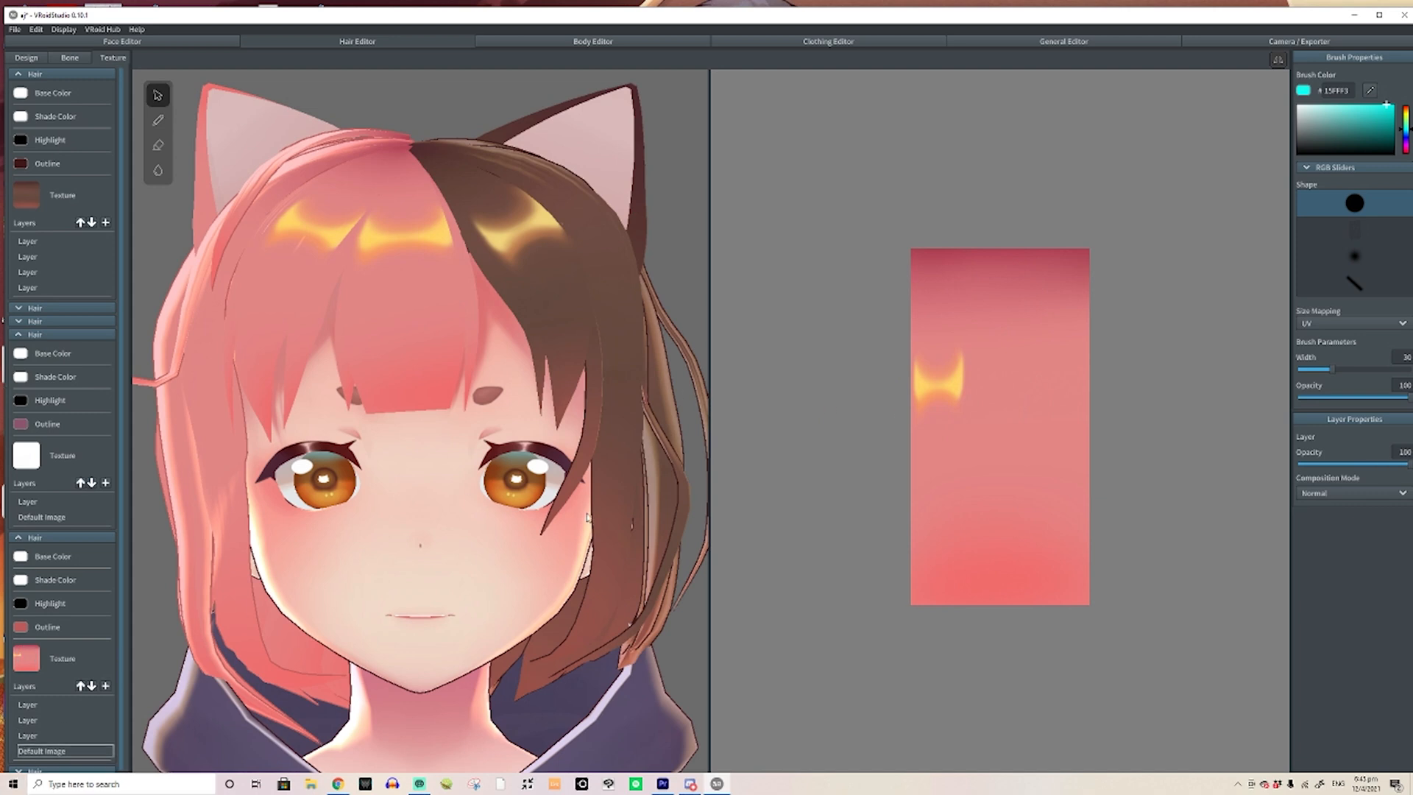
pyautogui.click(1403, 357)
pyautogui.write('500')
pyautogui.moveTo(993, 479)
pyautogui.mouseDown()
pyautogui.moveTo(1004, 213)
pyautogui.moveTo(857, 180)
pyautogui.mouseUp()
pyautogui.moveTo(767, 237)
pyautogui.mouseDown()
pyautogui.moveTo(969, 457)
pyautogui.moveTo(1001, 752)
pyautogui.mouseUp()
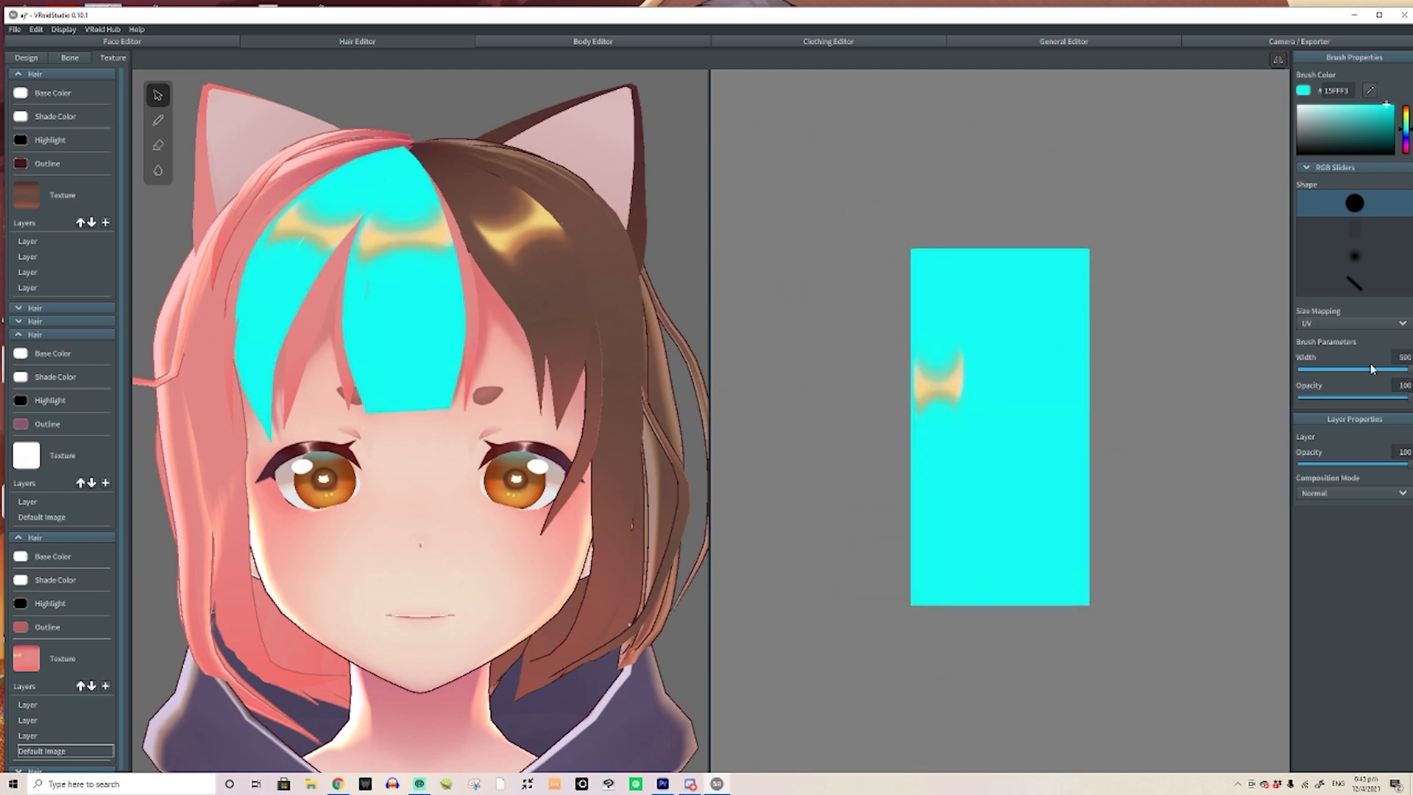
# Set the brush to muted green 79B16D with a width of 28
pyautogui.click(1335, 122)
pyautogui.moveTo(1405, 127); pyautogui.dragTo(1335, 120)
pyautogui.click(1329, 369)
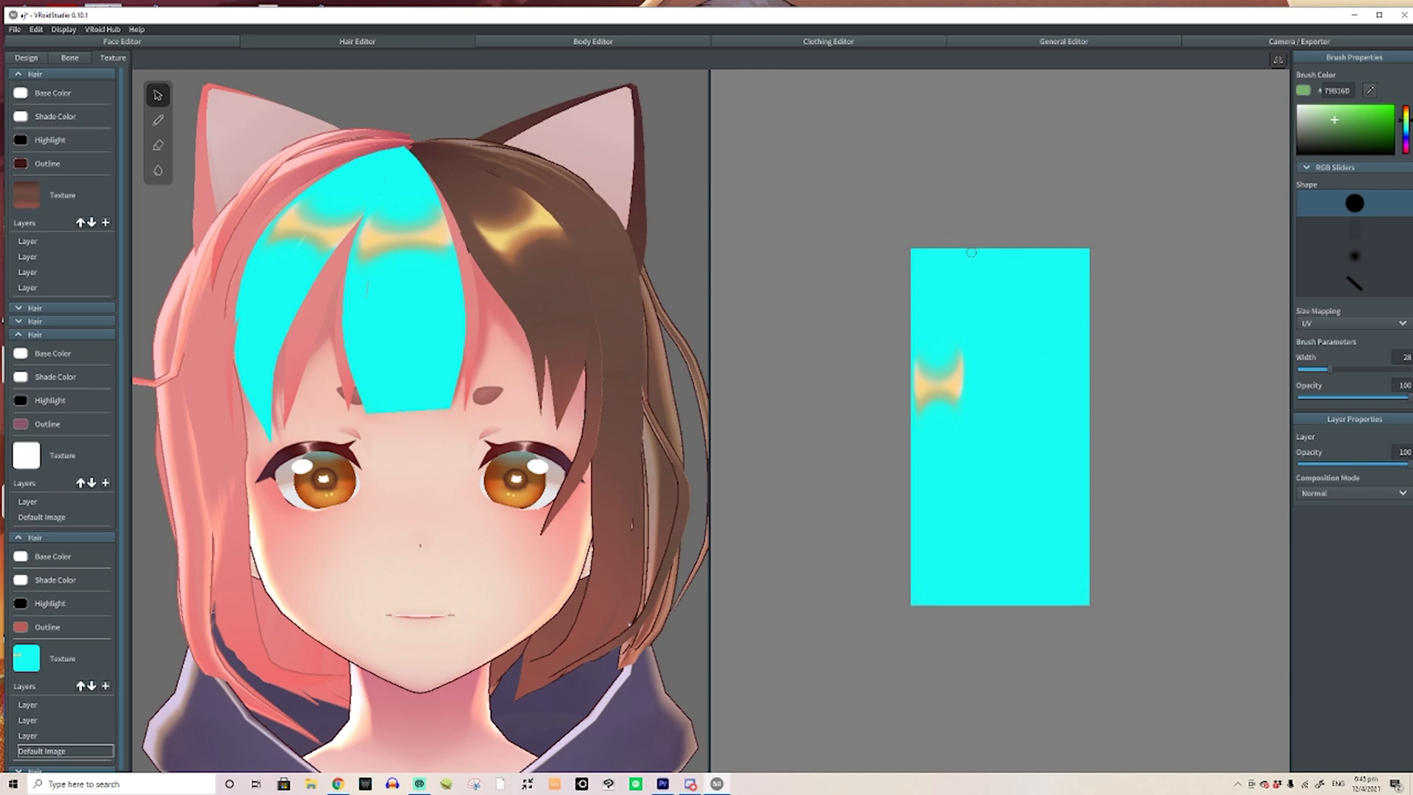
# Try short green strokes at the upper centre of the cyan hair texture and undo them
pyautogui.moveTo(1000, 285)
pyautogui.mouseDown()
pyautogui.moveTo(987, 329)
pyautogui.moveTo(1020, 359)
pyautogui.mouseUp()
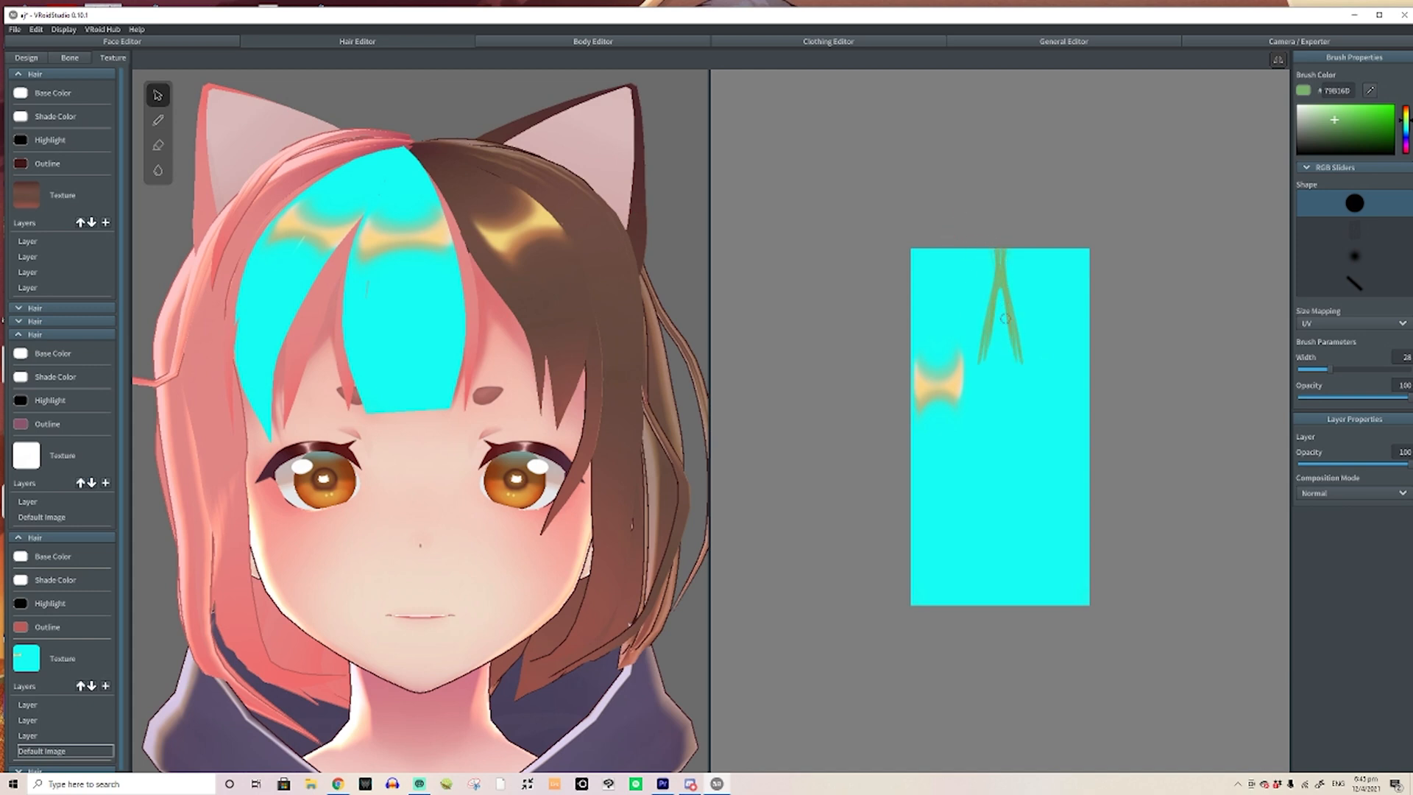
pyautogui.moveTo(1002, 303); pyautogui.dragTo(996, 272)
pyautogui.hotkey('ctrl', 'z')
pyautogui.hotkey('ctrl', 'z')
pyautogui.hotkey('ctrl', 'z')
pyautogui.hotkey('ctrl', 'z')
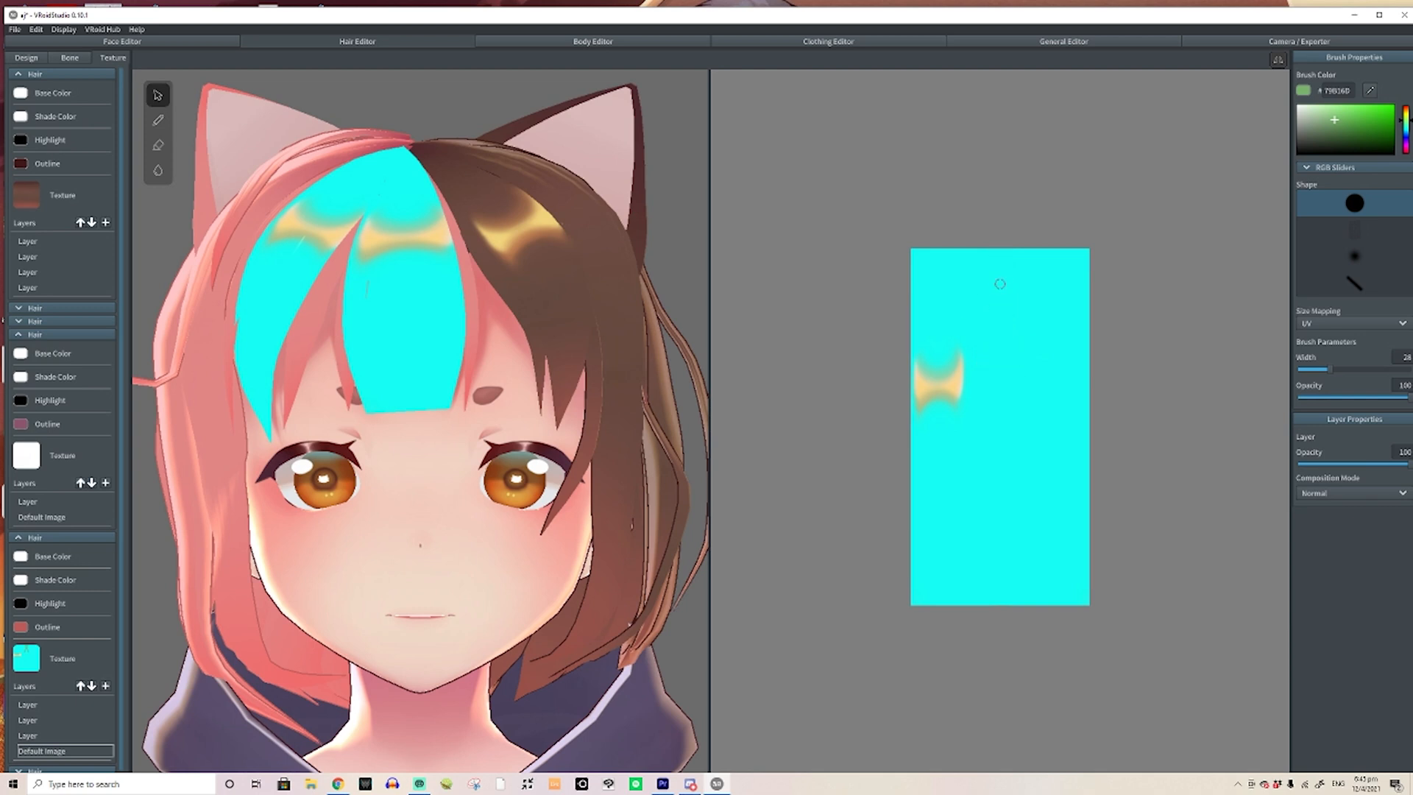
# Paint overlapping green strokes down the full height of the hair texture's centre line
pyautogui.moveTo(996, 242); pyautogui.dragTo(1002, 457)
pyautogui.moveTo(994, 384); pyautogui.dragTo(1008, 594)
pyautogui.moveTo(1002, 504); pyautogui.dragTo(1009, 608)
pyautogui.moveTo(1008, 608); pyautogui.dragTo(979, 360)
pyautogui.moveTo(998, 248)
pyautogui.mouseDown()
pyautogui.moveTo(1012, 534)
pyautogui.moveTo(1001, 389)
pyautogui.mouseUp()
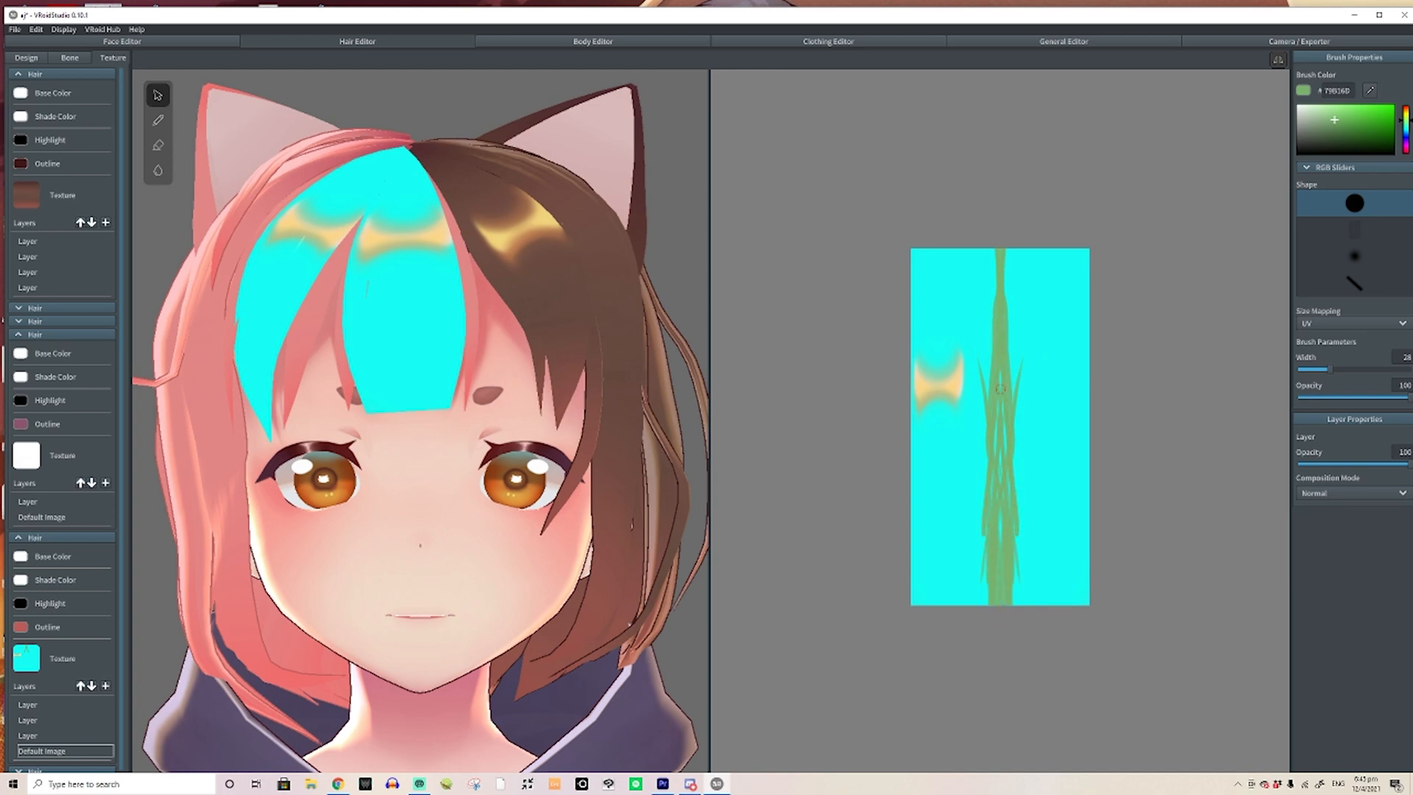
# Paint green bands along both outer edges of the hair texture, from the upper corners down to the lower edge
pyautogui.moveTo(1084, 253); pyautogui.dragTo(1087, 279)
pyautogui.moveTo(1073, 260); pyautogui.dragTo(1086, 342)
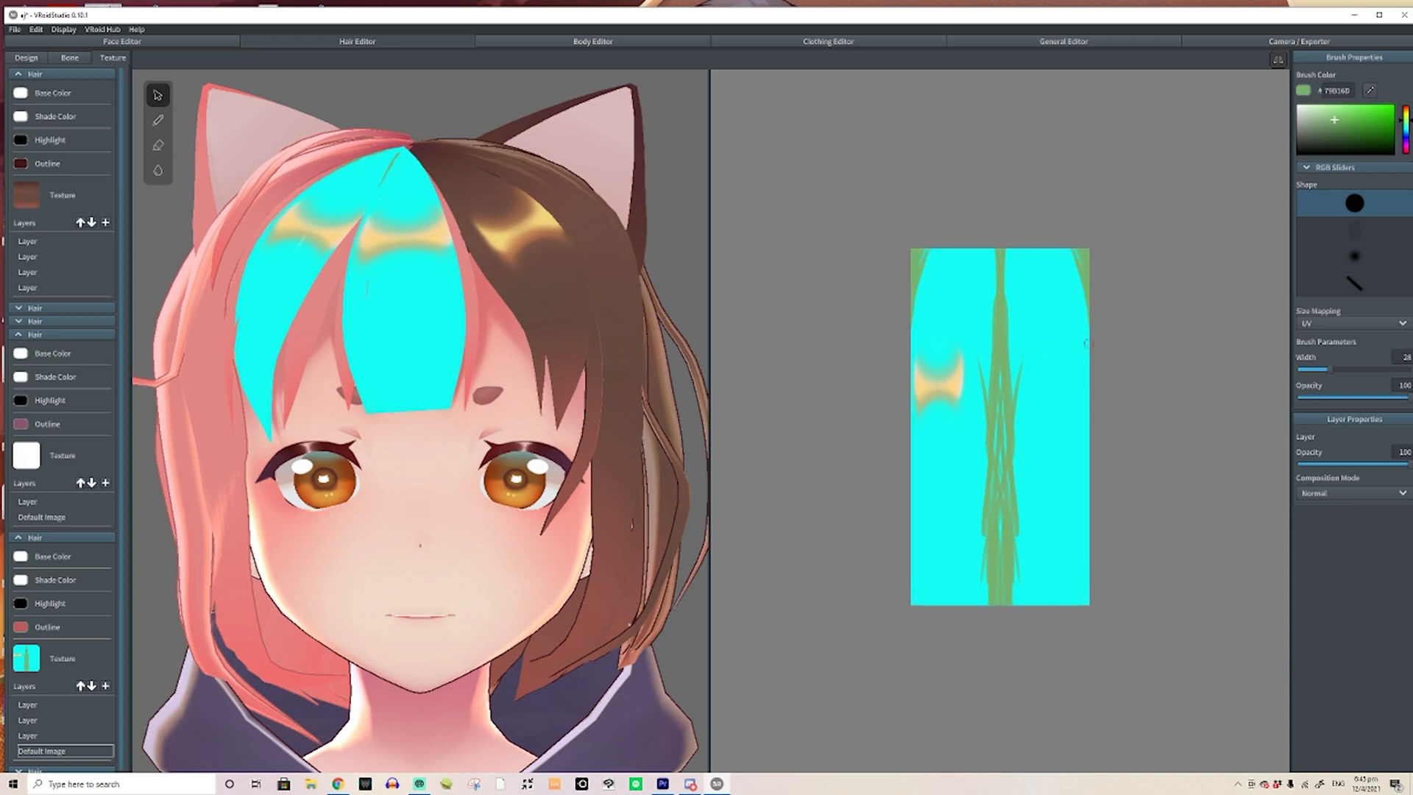
pyautogui.moveTo(1085, 270); pyautogui.dragTo(1084, 601)
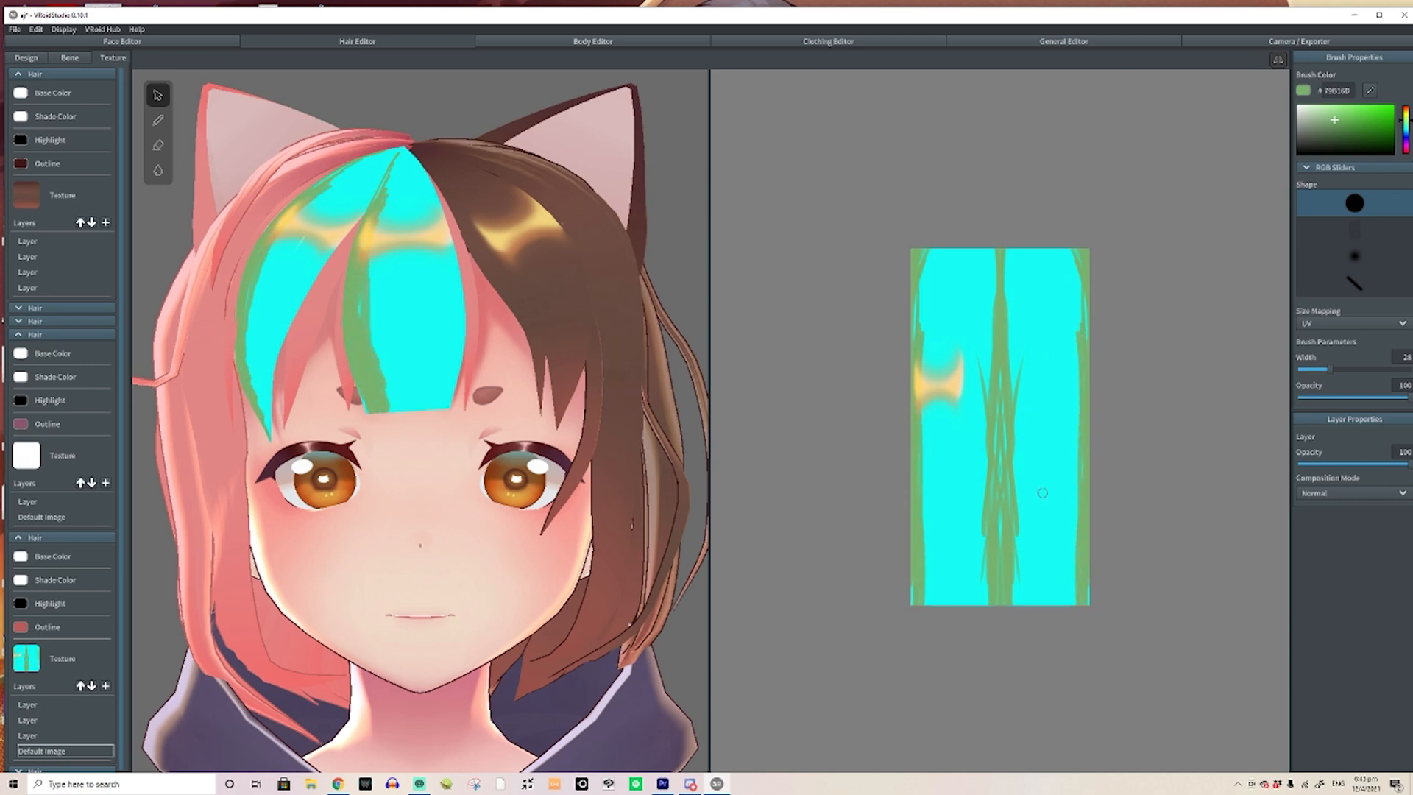
# Try a wider green centre band with extra stripes beside it on the hair texture, and undo those strokes
pyautogui.moveTo(1010, 239); pyautogui.dragTo(1010, 575)
pyautogui.moveTo(1009, 473)
pyautogui.mouseDown()
pyautogui.moveTo(1013, 592)
pyautogui.moveTo(1018, 493)
pyautogui.mouseUp()
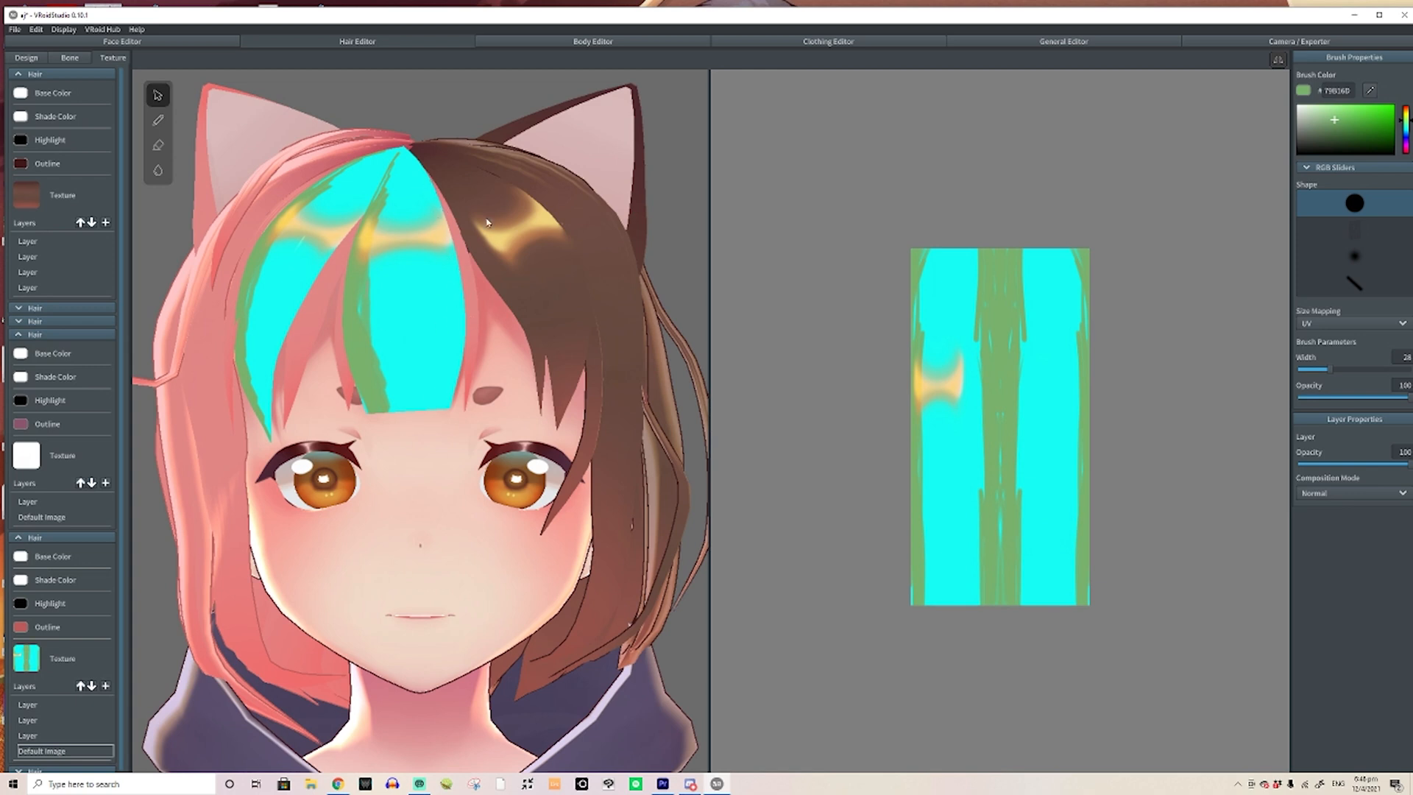
pyautogui.moveTo(1039, 232)
pyautogui.mouseDown()
pyautogui.moveTo(1035, 605)
pyautogui.moveTo(1043, 275)
pyautogui.moveTo(1006, 350)
pyautogui.mouseUp()
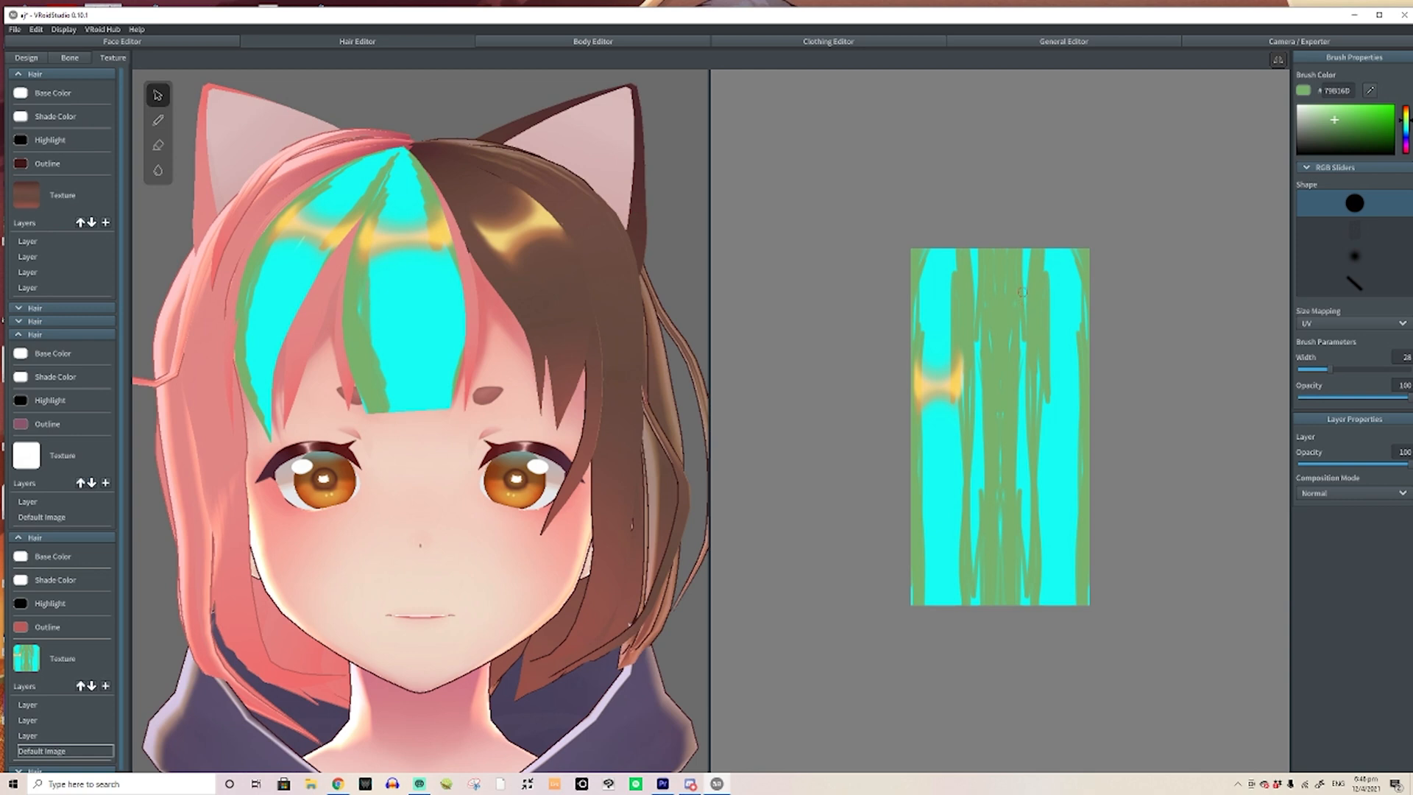
pyautogui.hotkey('ctrl', 'z')
pyautogui.hotkey('ctrl', 'z')
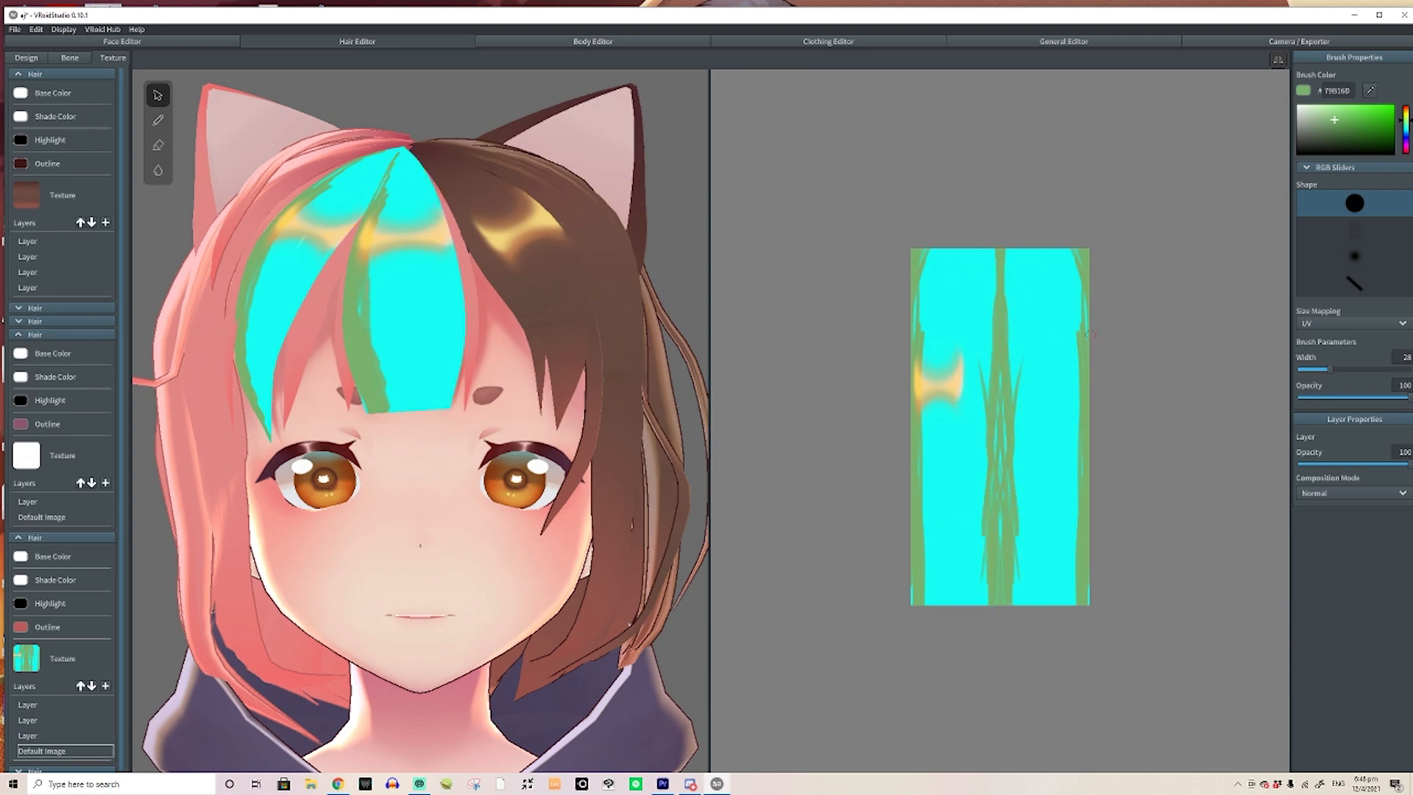
# Paint a thin green vertical line midway between the centre and the edge on each half of the hair texture
pyautogui.moveTo(1034, 253); pyautogui.dragTo(1040, 306)
pyautogui.hotkey('ctrl', 'z')
pyautogui.moveTo(1046, 256); pyautogui.dragTo(1046, 631)
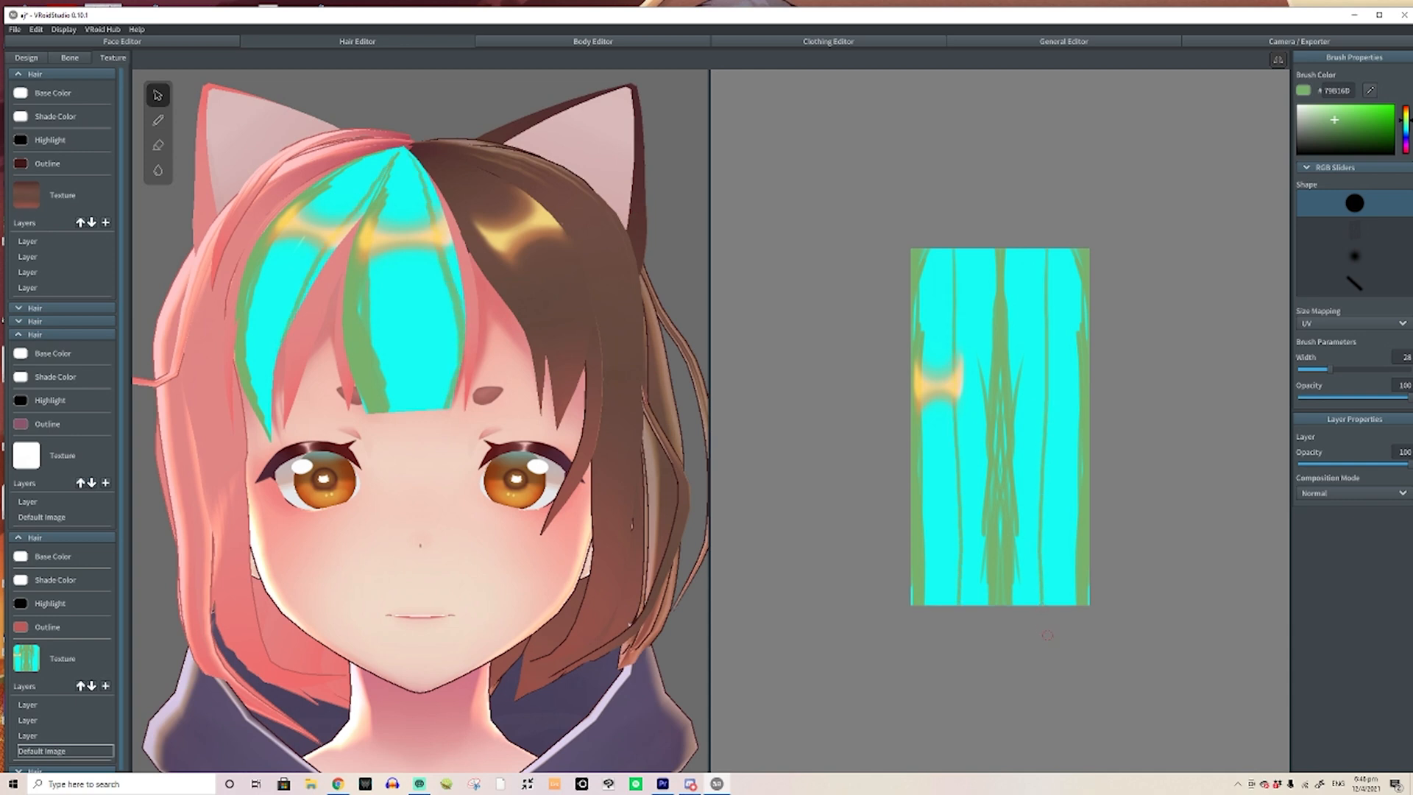
# Hatch the cyan areas between the thin vertical lines and the outer edges with diagonal green strokes
pyautogui.moveTo(1043, 567); pyautogui.dragTo(1072, 603)
pyautogui.moveTo(1044, 531)
pyautogui.mouseDown()
pyautogui.moveTo(1075, 586)
pyautogui.moveTo(1076, 561)
pyautogui.mouseUp()
pyautogui.moveTo(1040, 486)
pyautogui.mouseDown()
pyautogui.moveTo(1076, 541)
pyautogui.moveTo(1077, 521)
pyautogui.mouseUp()
pyautogui.moveTo(1048, 430); pyautogui.dragTo(1078, 495)
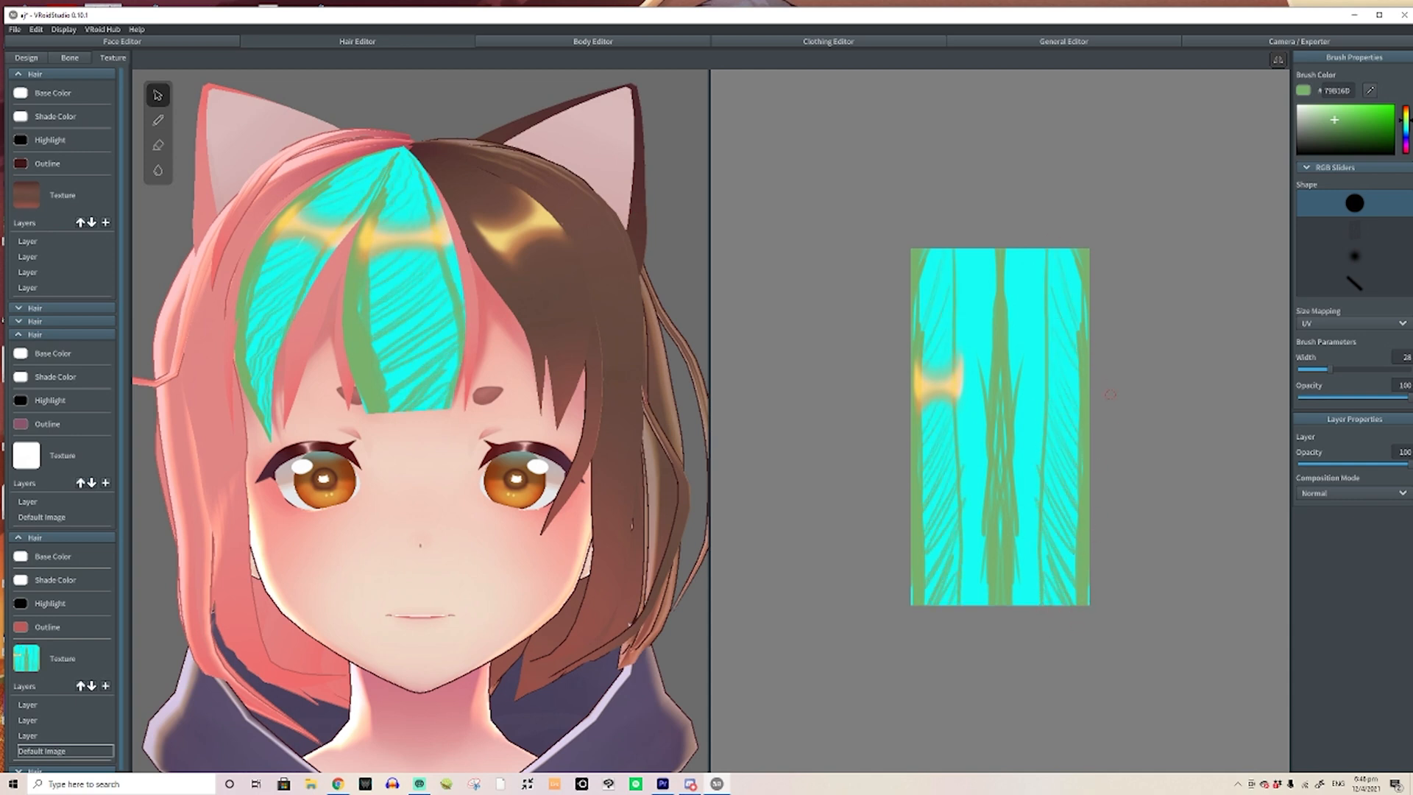
# Undo the diagonal green hatching strokes on the hair texture, keeping the thin vertical lines and outer bands
pyautogui.hotkey('ctrl', 'z')
pyautogui.hotkey('ctrl', 'z')
pyautogui.hotkey('ctrl', 'z')
pyautogui.hotkey('ctrl', 'z')
pyautogui.hotkey('ctrl', 'z')
pyautogui.hotkey('ctrl', 'z')
pyautogui.hotkey('ctrl', 'z')
pyautogui.hotkey('ctrl', 'z')
pyautogui.hotkey('ctrl', 'z')
pyautogui.hotkey('ctrl', 'z')
pyautogui.hotkey('ctrl', 'z')
pyautogui.hotkey('ctrl', 'z')
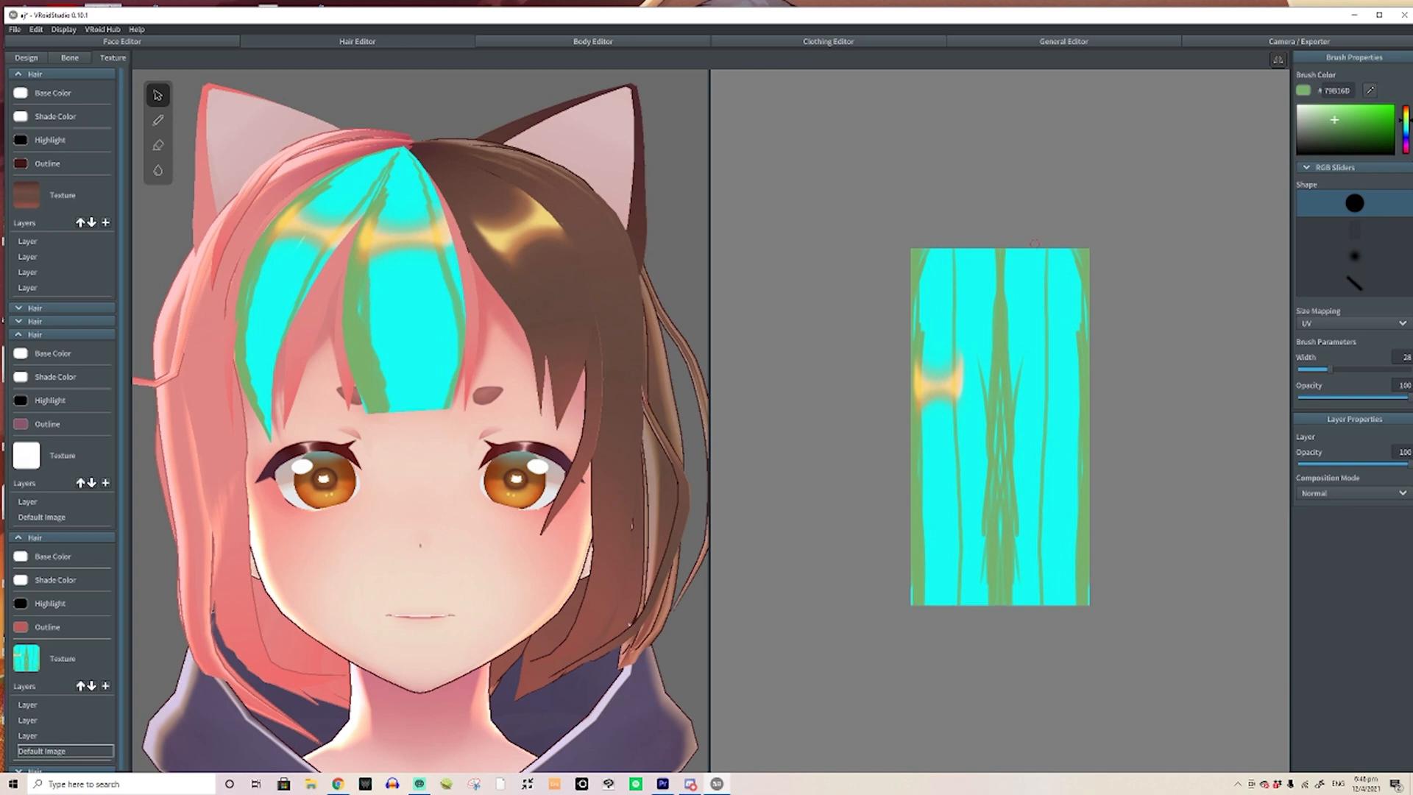
# Try mirrored diagonal green strokes across the upper part of the hair texture, and undo them
pyautogui.moveTo(1071, 232); pyautogui.dragTo(1094, 300)
pyautogui.moveTo(947, 295); pyautogui.dragTo(922, 331)
pyautogui.hotkey('ctrl', 'z')
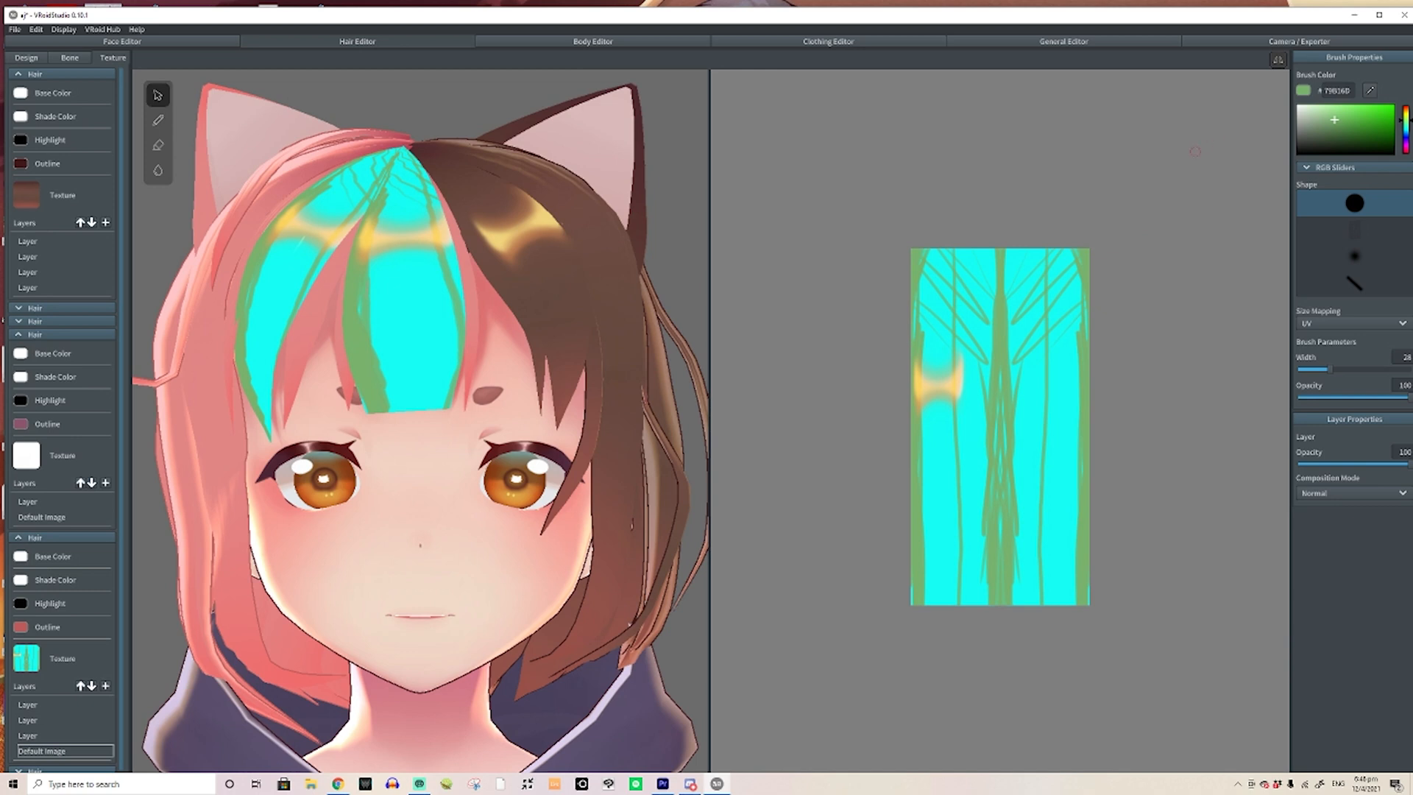
pyautogui.hotkey('ctrl', 'z')
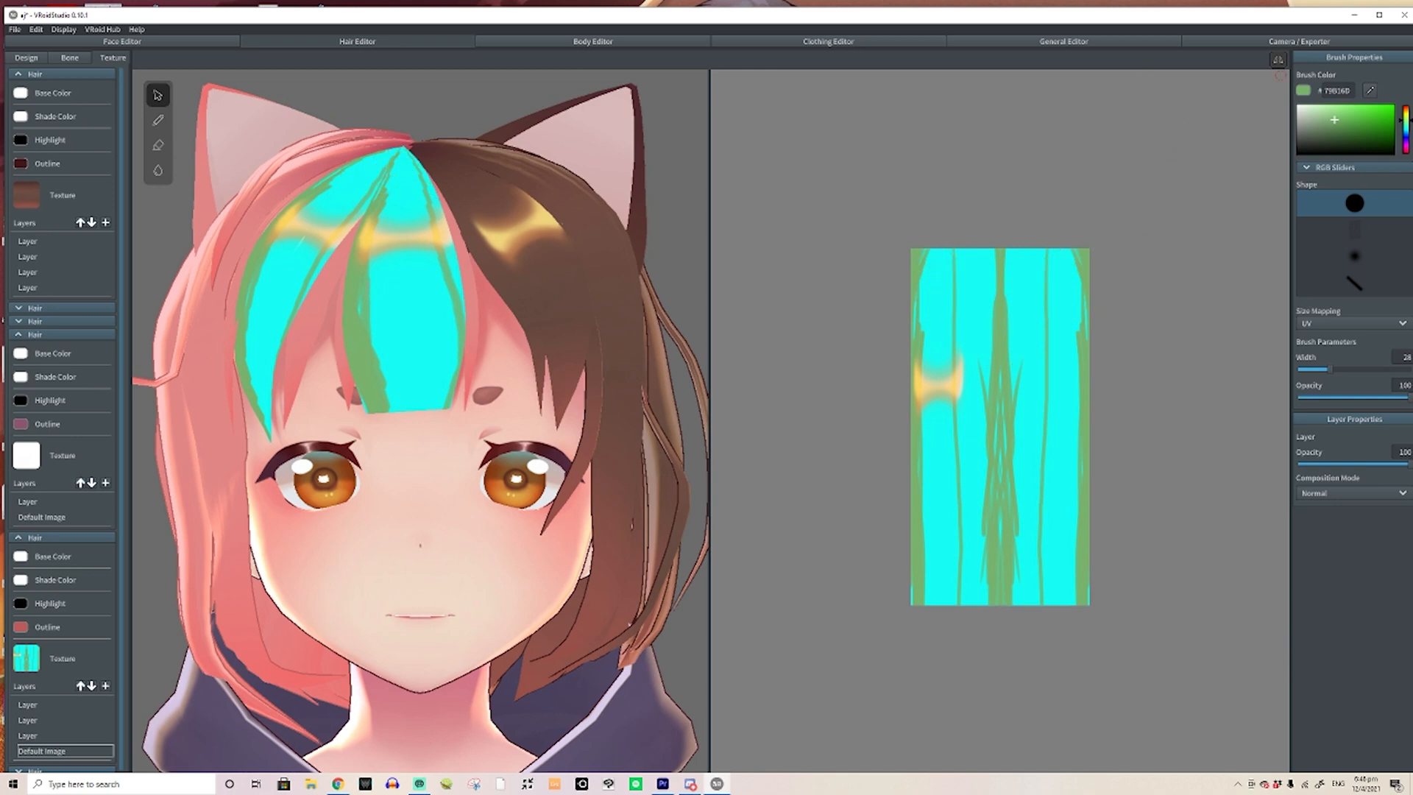
# Turn off mirrored painting, try hatching one half of the hair texture with diagonal green strokes, and undo the hatching
pyautogui.click(1278, 60)
pyautogui.moveTo(1047, 250)
pyautogui.mouseDown()
pyautogui.moveTo(1019, 266)
pyautogui.moveTo(1014, 374)
pyautogui.moveTo(1060, 520)
pyautogui.mouseUp()
pyautogui.hotkey('ctrl', 'z')
pyautogui.moveTo(924, 281)
pyautogui.mouseDown()
pyautogui.moveTo(953, 379)
pyautogui.moveTo(943, 597)
pyautogui.mouseUp()
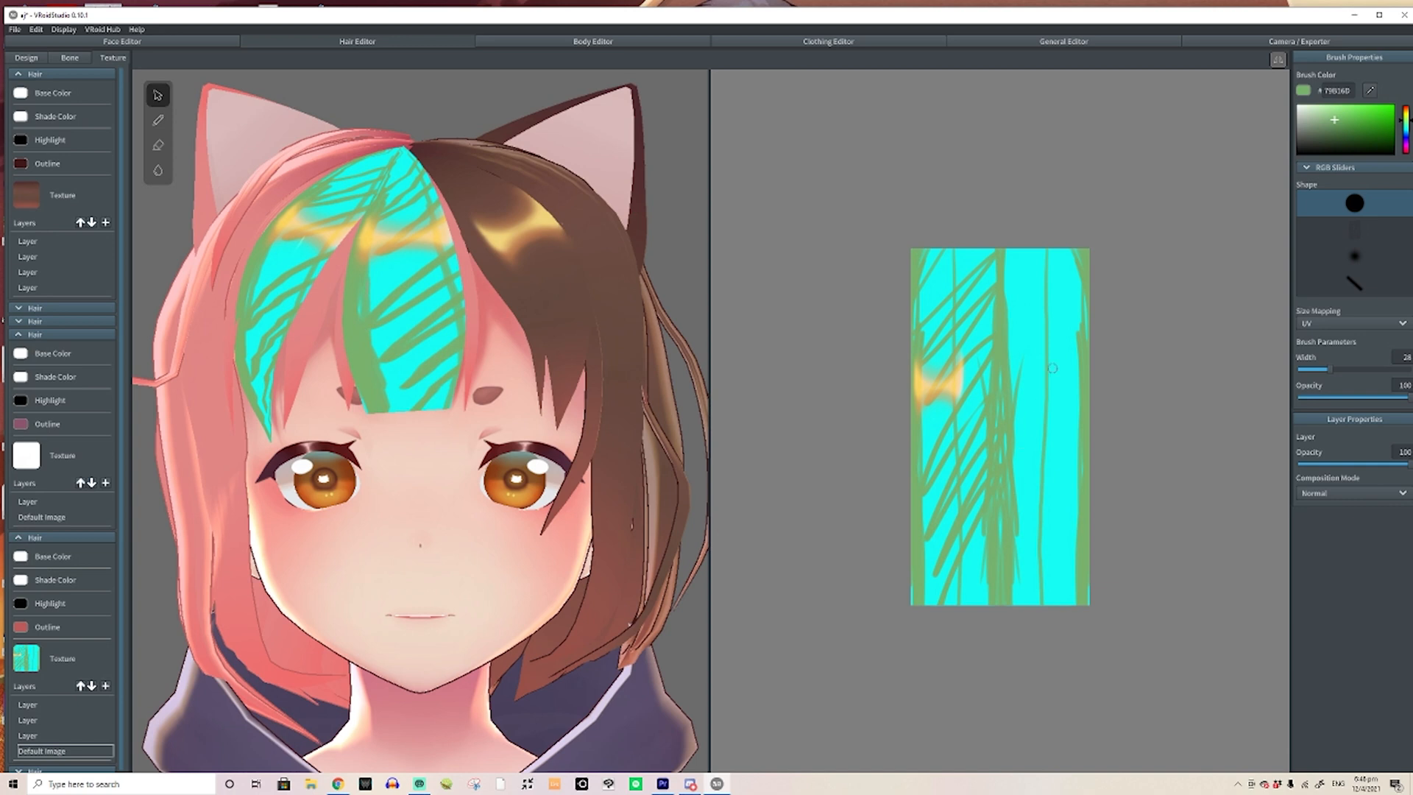
pyautogui.hotkey('ctrl', 'z')
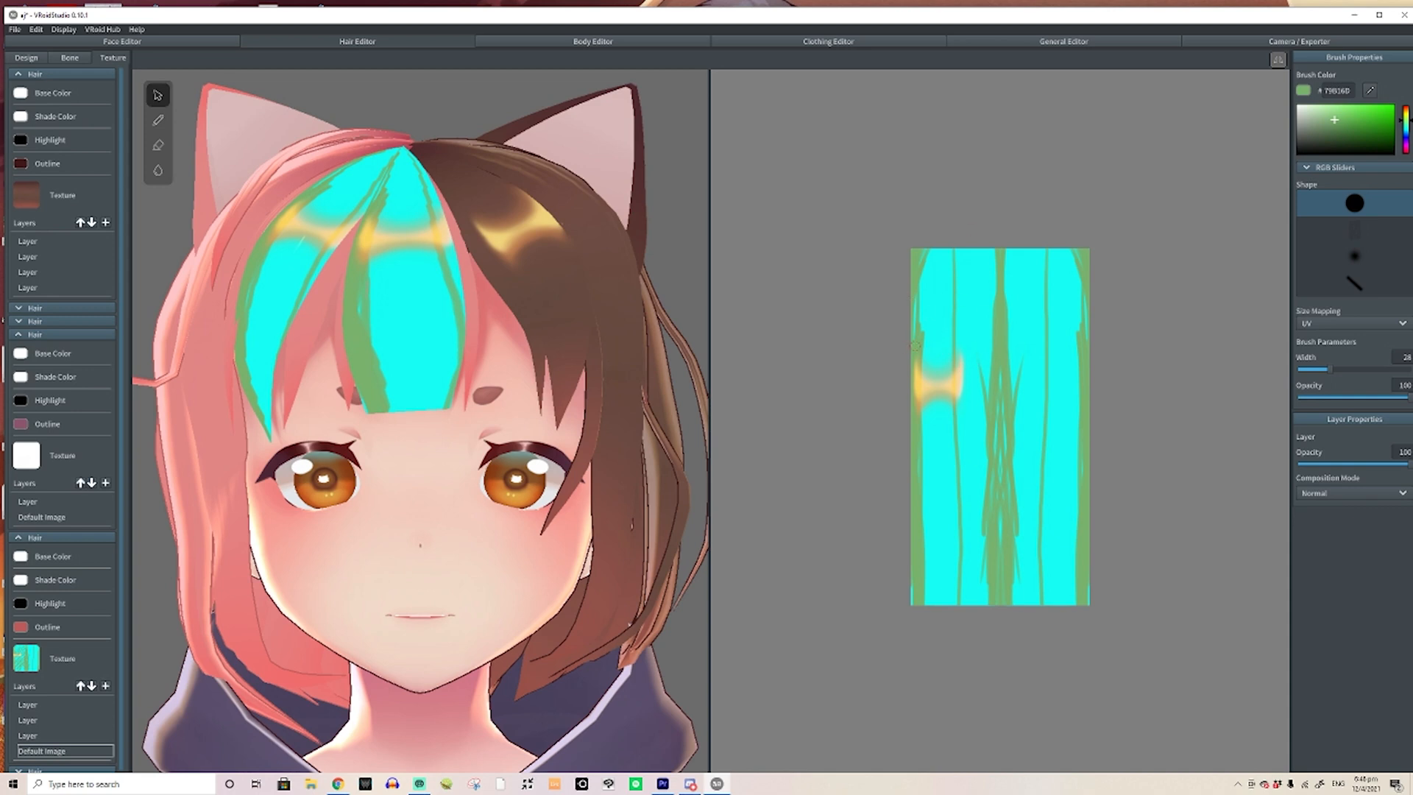
# Paint a bright green (#6CFF4D) horizontal band across the hair texture below the orange highlight, and overpaint it in yellow-green (#E1FF0C)
pyautogui.moveTo(1337, 134); pyautogui.dragTo(1365, 104)
pyautogui.moveTo(929, 422)
pyautogui.mouseDown()
pyautogui.moveTo(1088, 427)
pyautogui.moveTo(914, 423)
pyautogui.moveTo(1088, 413)
pyautogui.mouseUp()
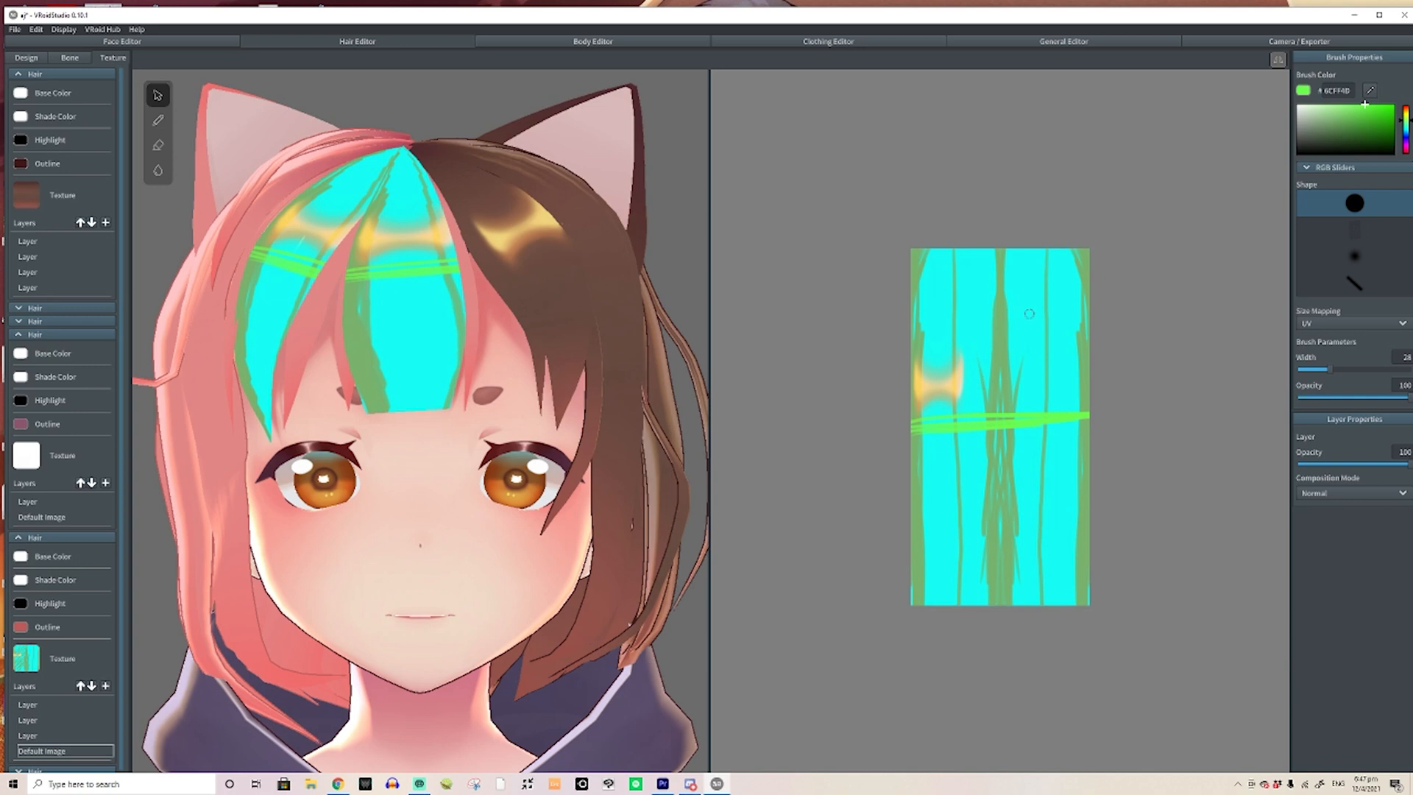
pyautogui.moveTo(1406, 120); pyautogui.dragTo(1390, 103)
pyautogui.moveTo(920, 425)
pyautogui.mouseDown()
pyautogui.moveTo(1062, 403)
pyautogui.moveTo(984, 417)
pyautogui.moveTo(934, 403)
pyautogui.moveTo(1051, 435)
pyautogui.moveTo(1021, 392)
pyautogui.mouseUp()
# Try a yellow-green vertical line down the centre of the hair texture
pyautogui.moveTo(998, 250); pyautogui.dragTo(1015, 605)
pyautogui.hotkey('ctrl', 'z')
pyautogui.moveTo(999, 250); pyautogui.dragTo(998, 463)
pyautogui.moveTo(1001, 316)
pyautogui.mouseDown()
pyautogui.moveTo(999, 605)
pyautogui.moveTo(997, 471)
pyautogui.mouseUp()
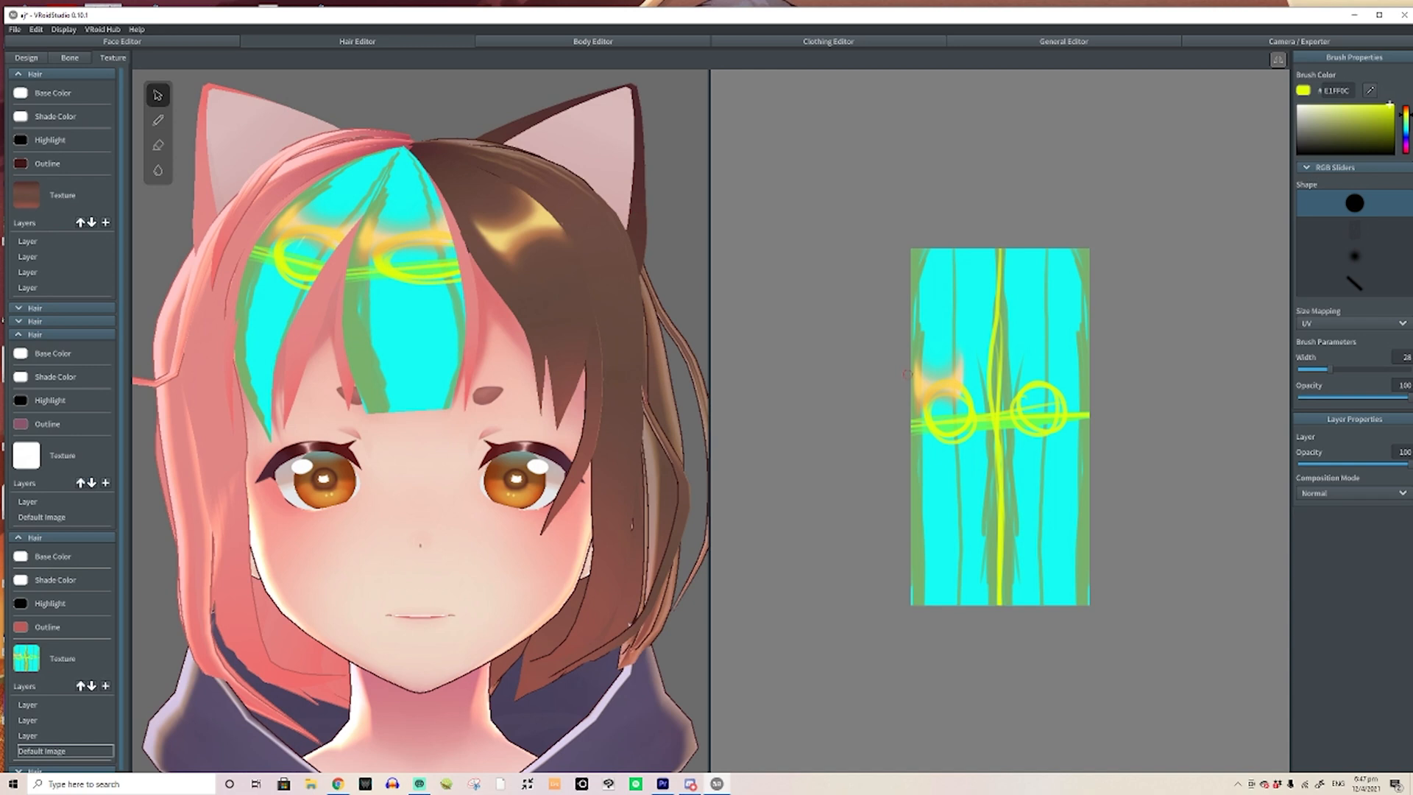
# Undo the vertical centre line and its neighbouring strokes, and paint a row of four yellow-green circles along the horizontal band
pyautogui.hotkey('ctrl', 'z')
pyautogui.hotkey('ctrl', 'z')
pyautogui.hotkey('ctrl', 'z')
pyautogui.hotkey('ctrl', 'z')
pyautogui.hotkey('ctrl', 'z')
pyautogui.hotkey('ctrl', 'z')
pyautogui.hotkey('ctrl', 'z')
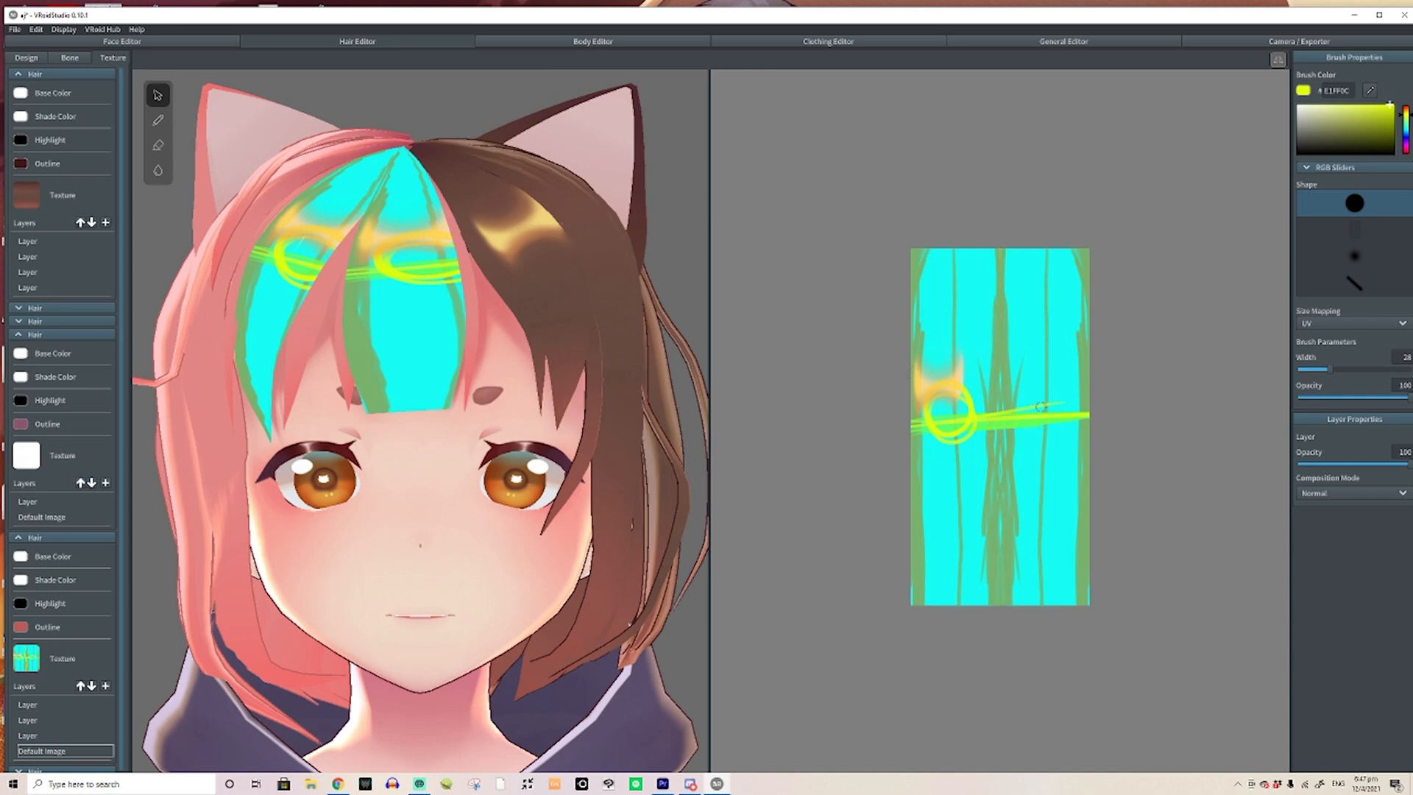
pyautogui.moveTo(1060, 405)
pyautogui.mouseDown()
pyautogui.moveTo(1071, 411)
pyautogui.moveTo(929, 414)
pyautogui.mouseUp()
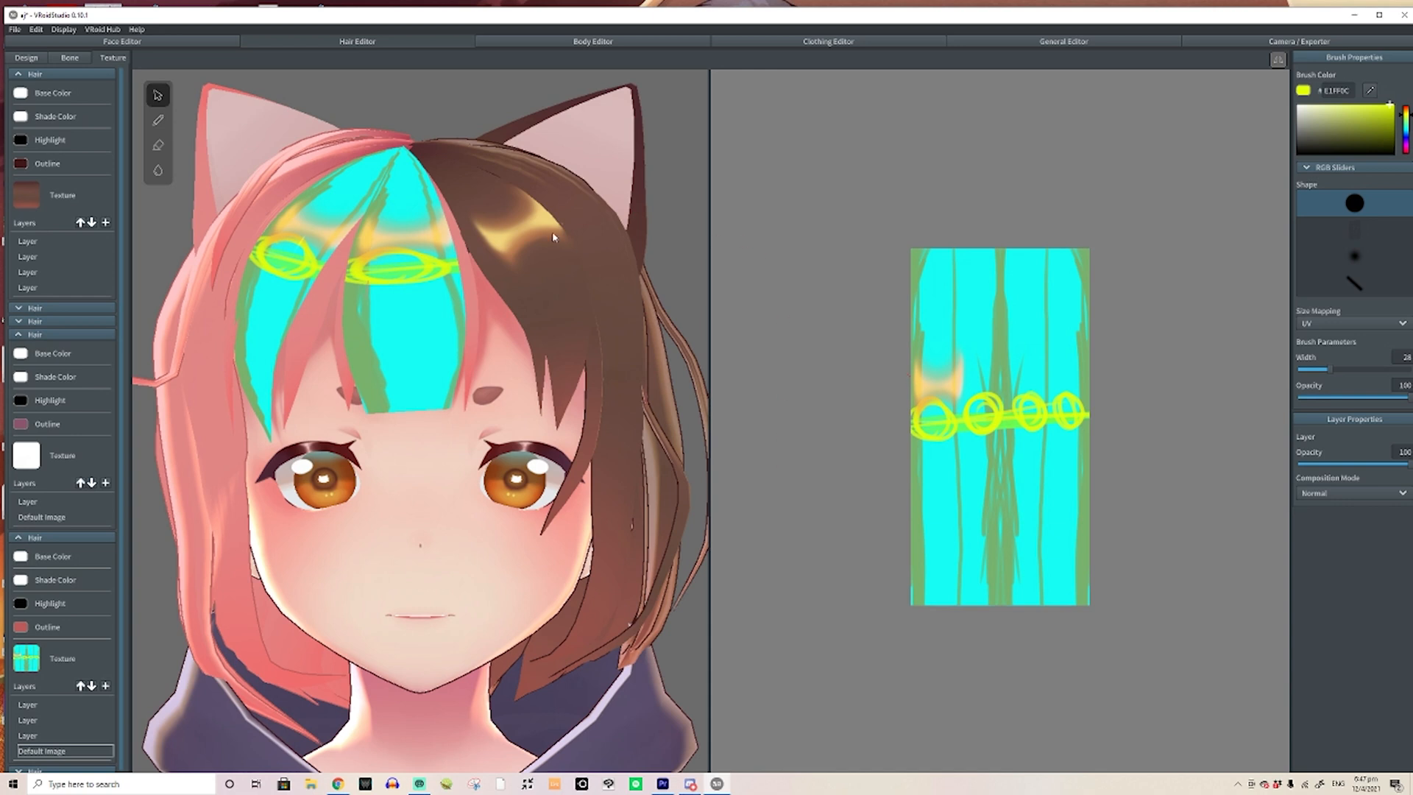
# Select the fringe's Freehand Group 2 in the hair design settings and set its texture highlight position to -0.025 and offset to 0.450
pyautogui.click(27, 58)
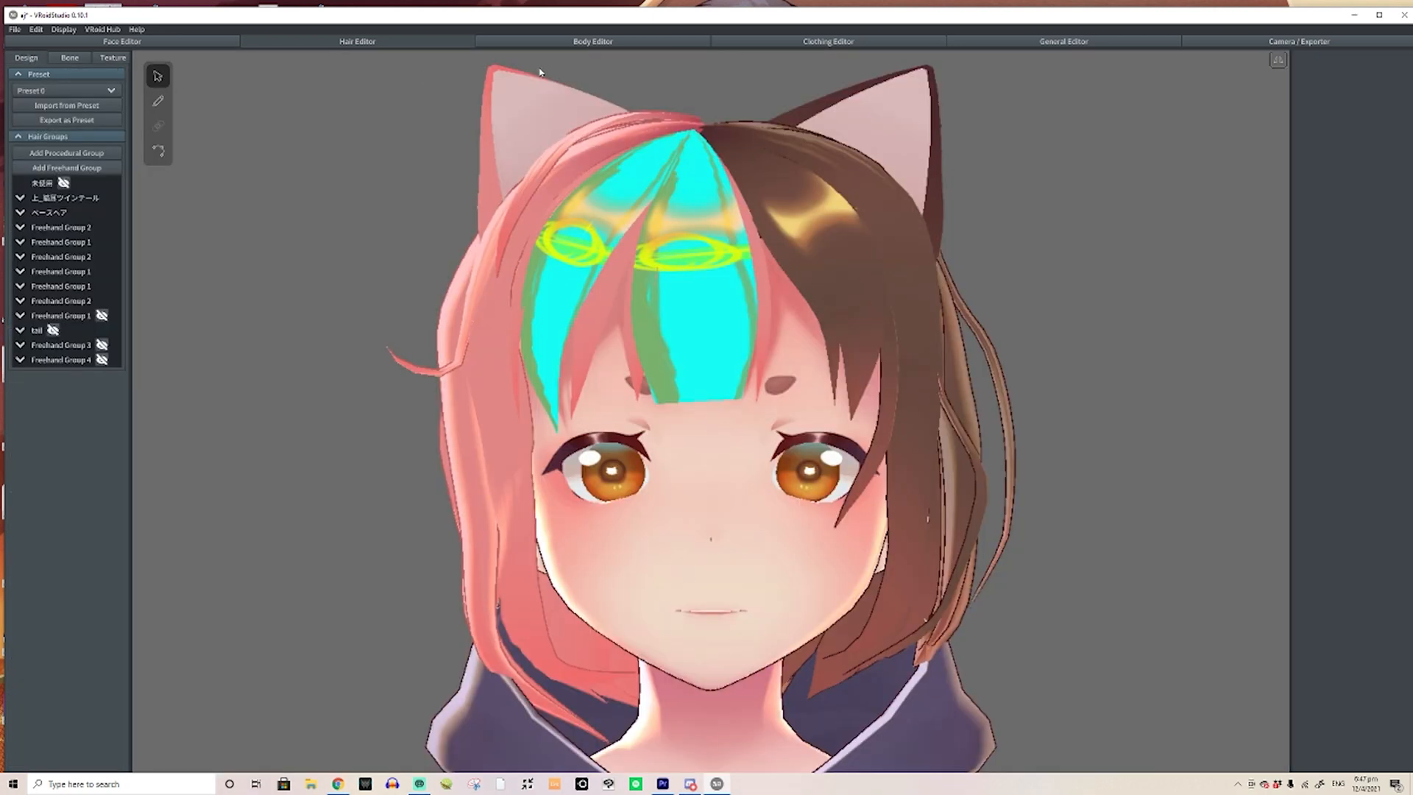
pyautogui.click(70, 229)
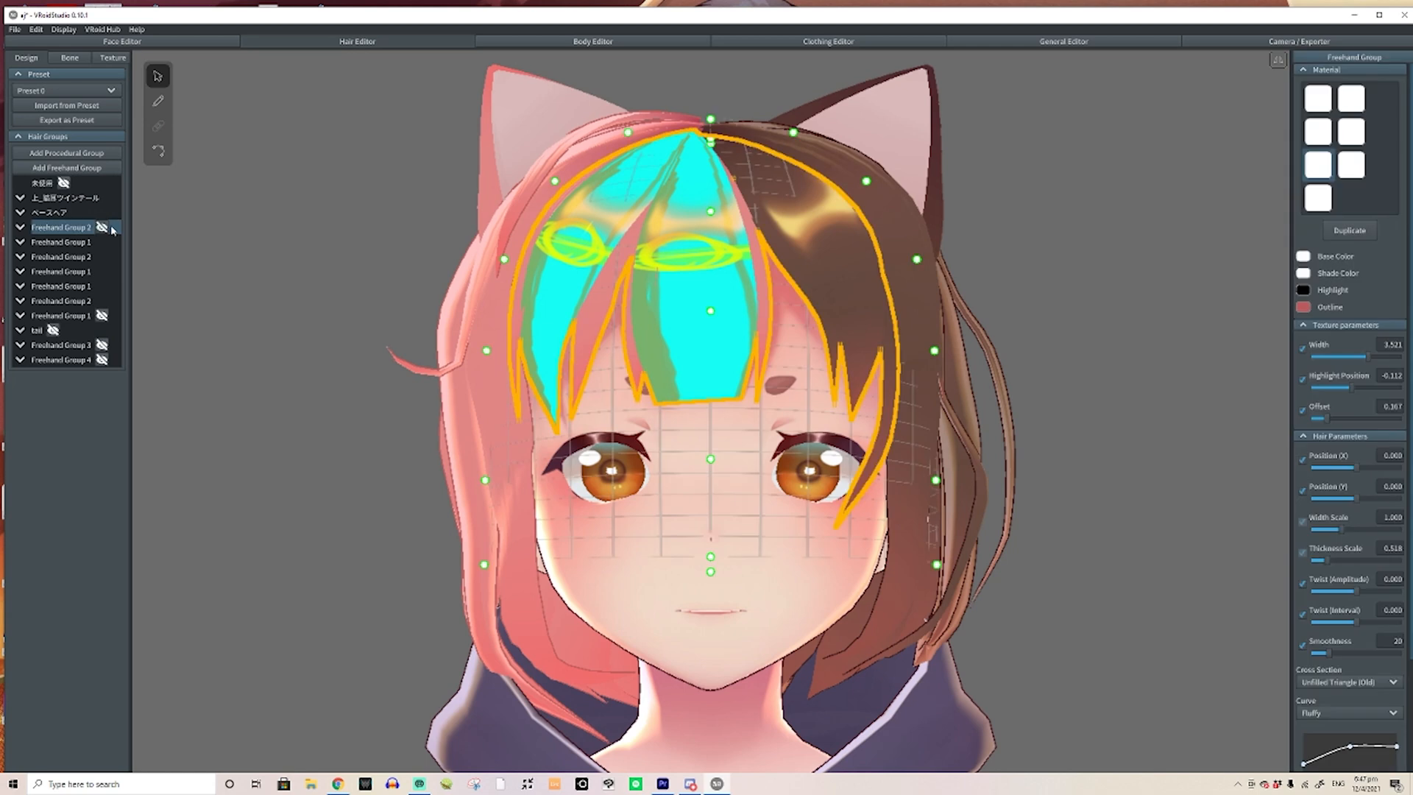
pyautogui.click(102, 229)
pyautogui.moveTo(1355, 389)
pyautogui.mouseDown()
pyautogui.moveTo(1367, 390)
pyautogui.moveTo(1355, 390)
pyautogui.moveTo(1354, 418)
pyautogui.moveTo(1410, 411)
pyautogui.moveTo(1334, 416)
pyautogui.moveTo(1353, 417)
pyautogui.mouseUp()
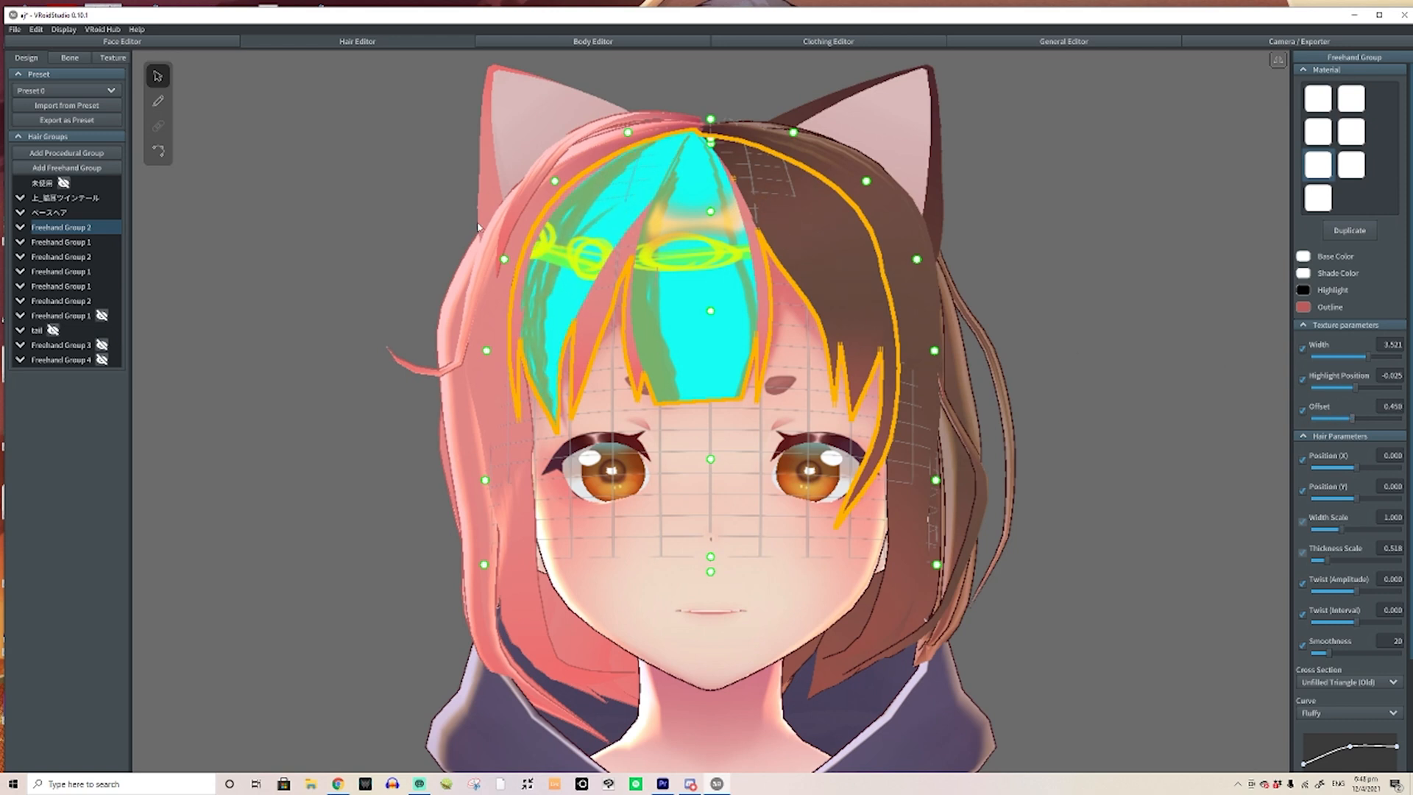
# Set the fringe group's width scale to 1.079, thickness scale to 0.671 and twist interval to -0.017
pyautogui.moveTo(1352, 530); pyautogui.dragTo(1360, 593)
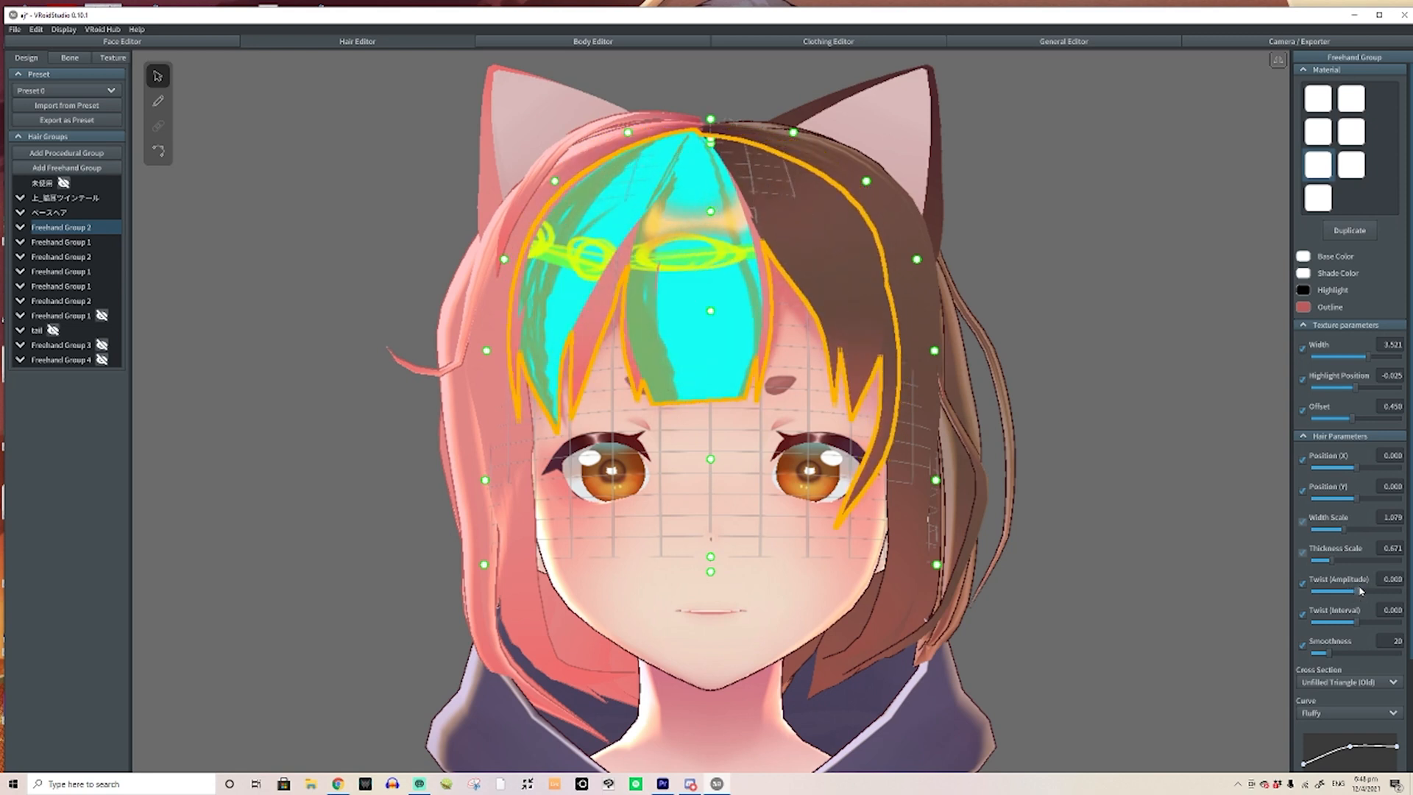
pyautogui.moveTo(1356, 626)
pyautogui.mouseDown()
pyautogui.moveTo(1338, 653)
pyautogui.moveTo(1363, 652)
pyautogui.moveTo(1295, 648)
pyautogui.moveTo(1400, 652)
pyautogui.moveTo(1310, 640)
pyautogui.moveTo(1338, 641)
pyautogui.mouseUp()
# Examine the fringe group's cross section and curve options, the curve graph and the guide parameters
pyautogui.click(1335, 683)
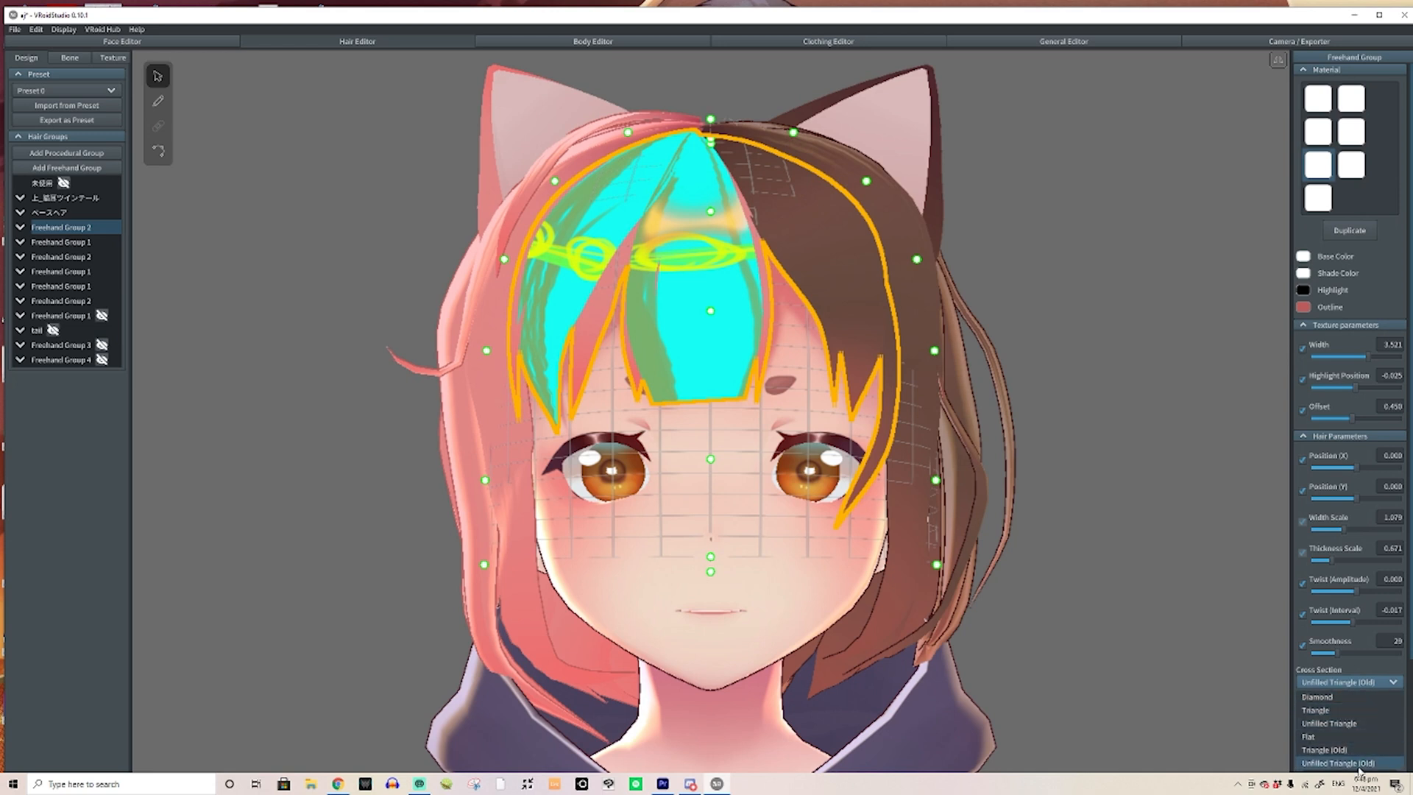
pyautogui.click(1336, 671)
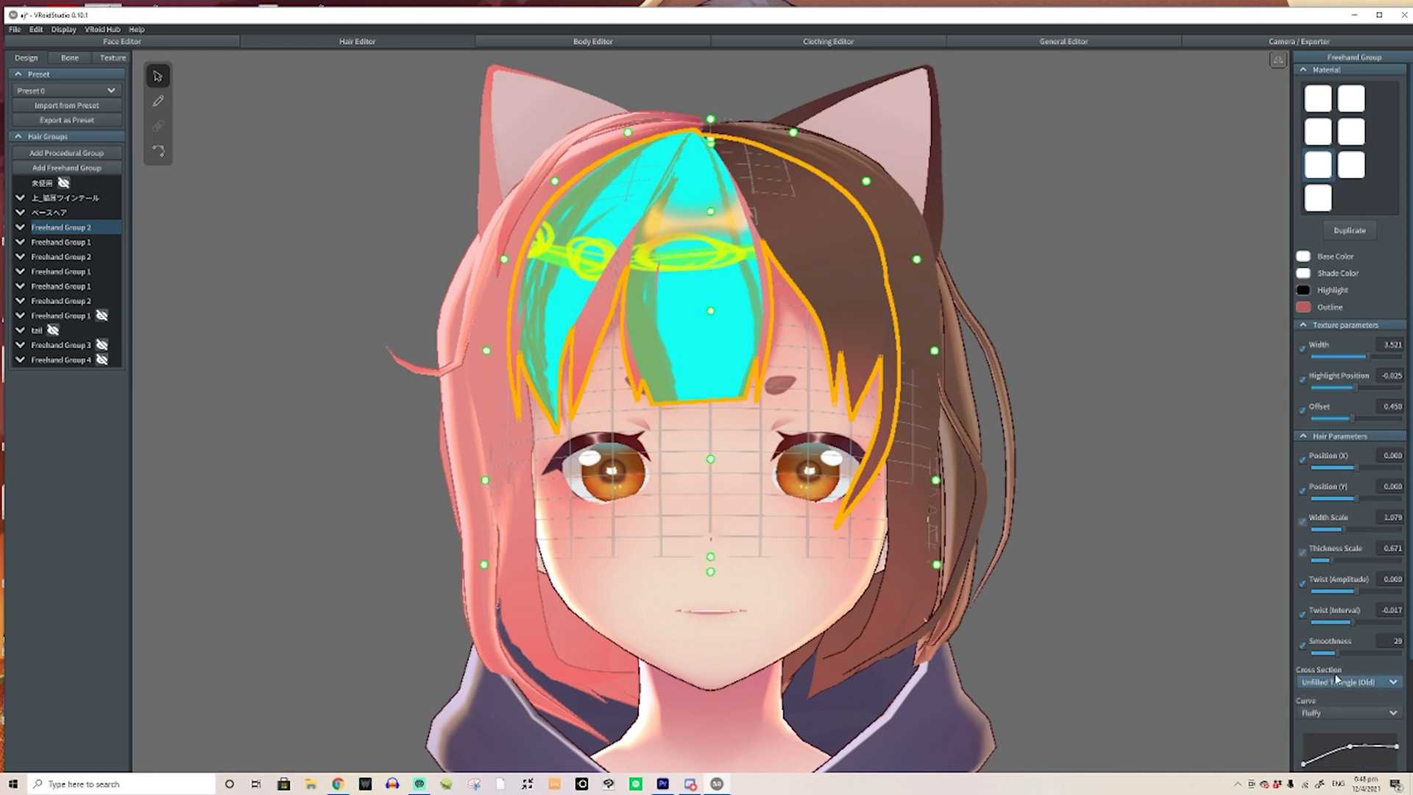
pyautogui.click(1341, 712)
pyautogui.click(1344, 709)
pyautogui.scroll(-3, 1403, 642)
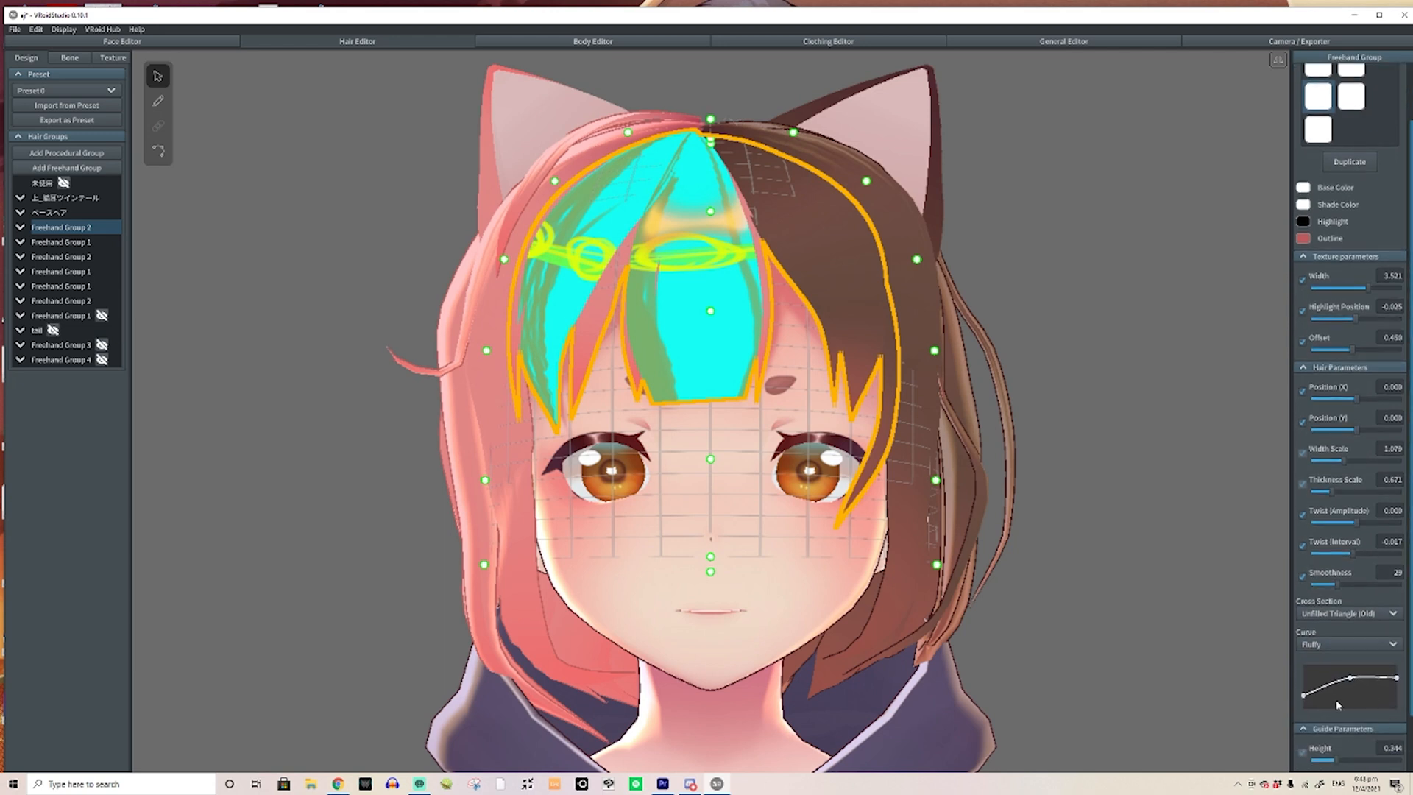
pyautogui.scroll(-3, 1403, 665)
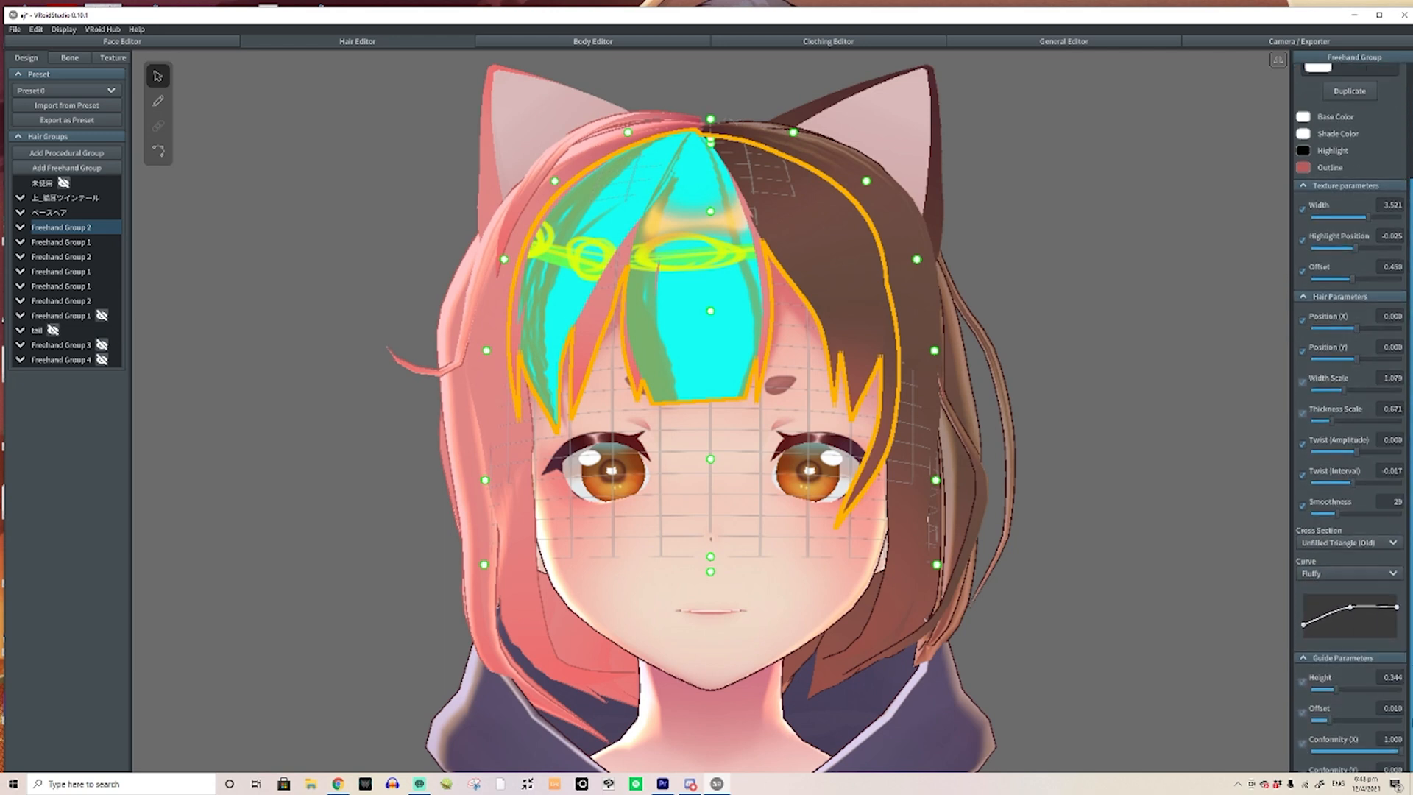
# Deselect the fringe hair group and switch to Streamlabs OBS
pyautogui.click(477, 744)
pyautogui.click(420, 783)
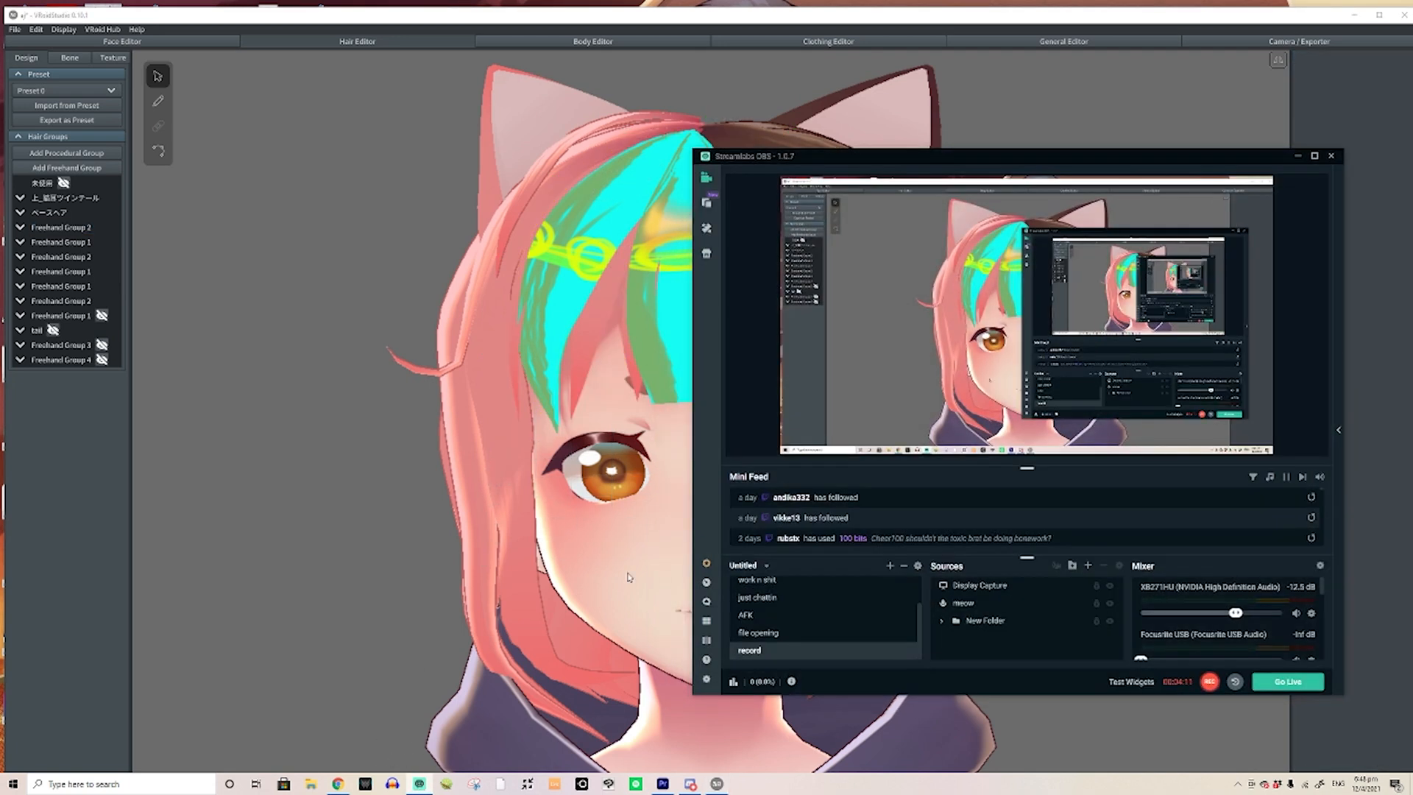